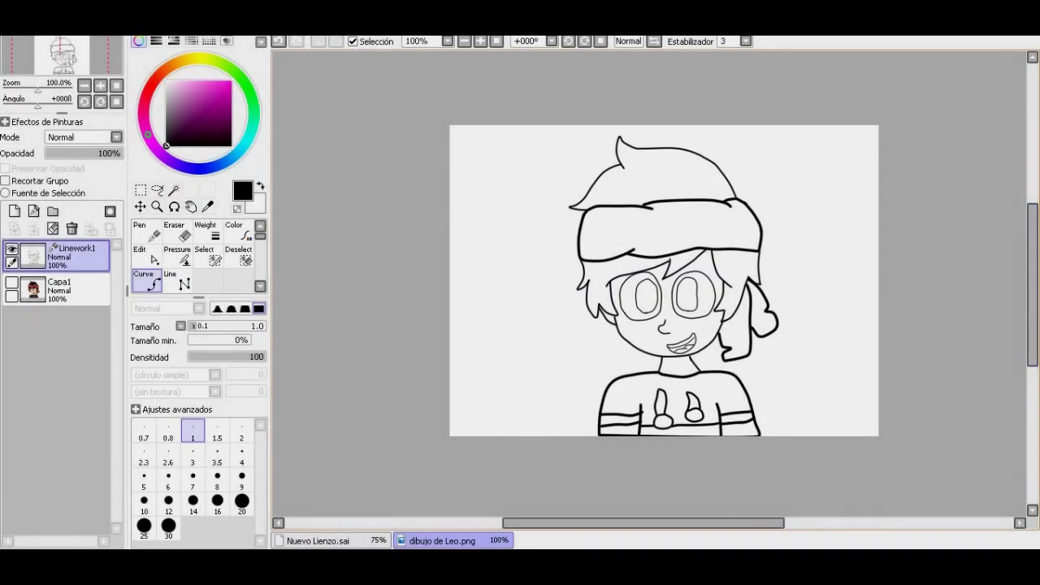
Step: Scroll and zoom around the canvas to inspect the line art, ending back at 100%
scroll(650, 280, "right", 3)
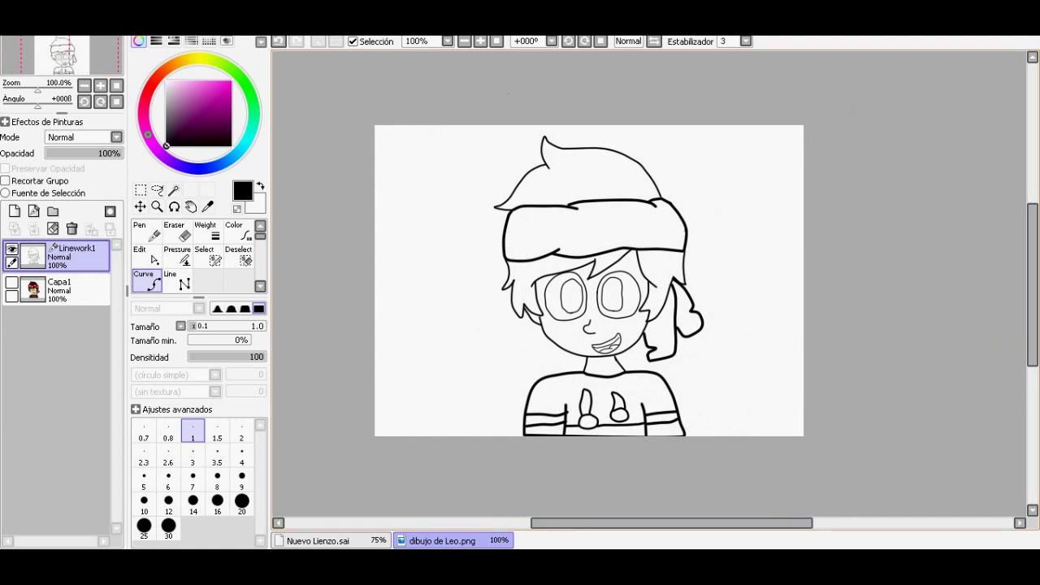
scroll(650, 280, "down", 2)
scroll(650, 281, "up", 2)
scroll(650, 280, "up", 1)
scroll(650, 281, "down", 1)
scroll(590, 299, "down", 2)
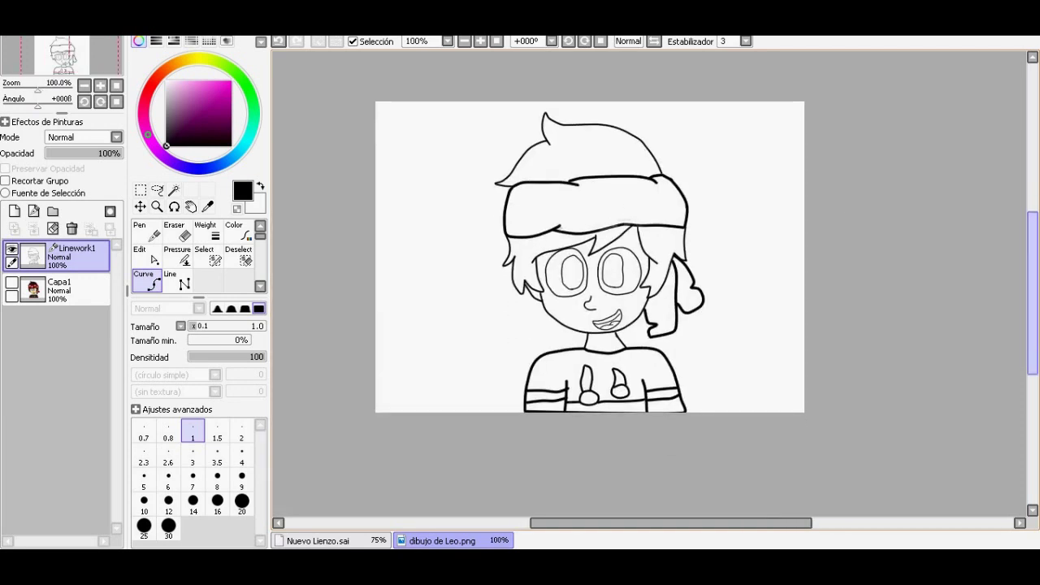
scroll(590, 299, "up", 1)
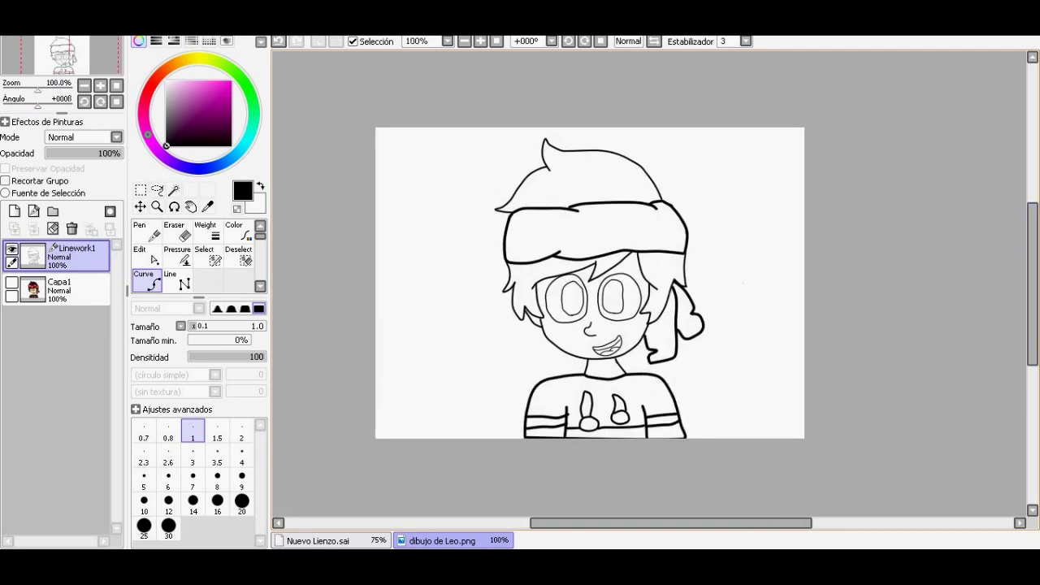
scroll(590, 276, "down", 2)
scroll(589, 276, "up", 1)
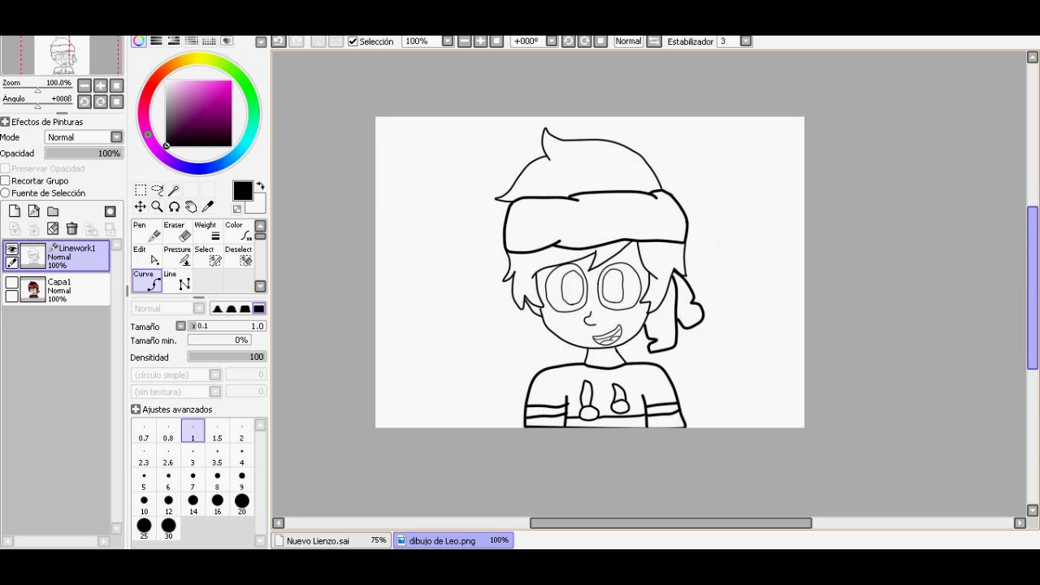
key("minus")
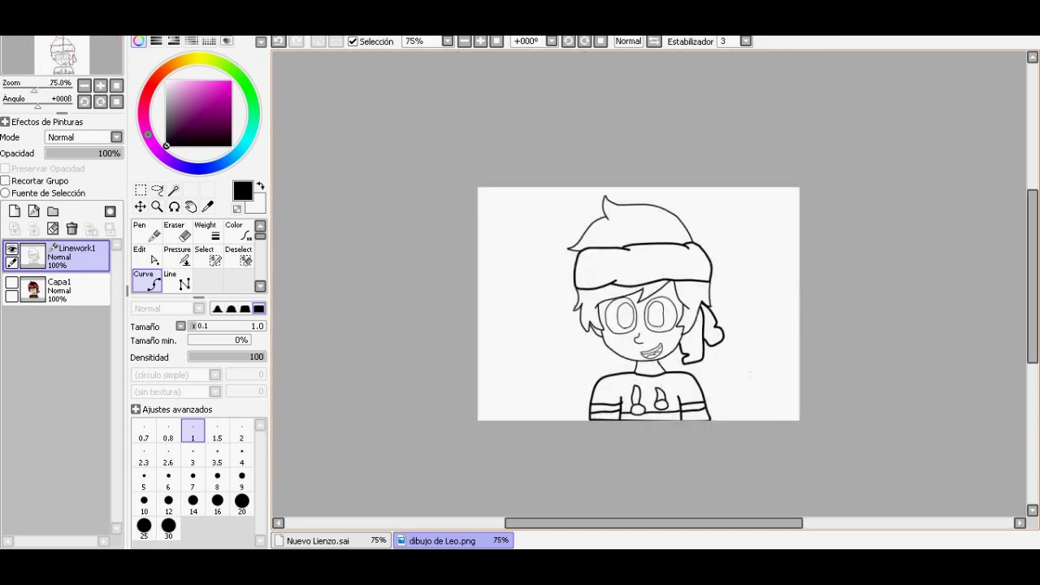
key("plus")
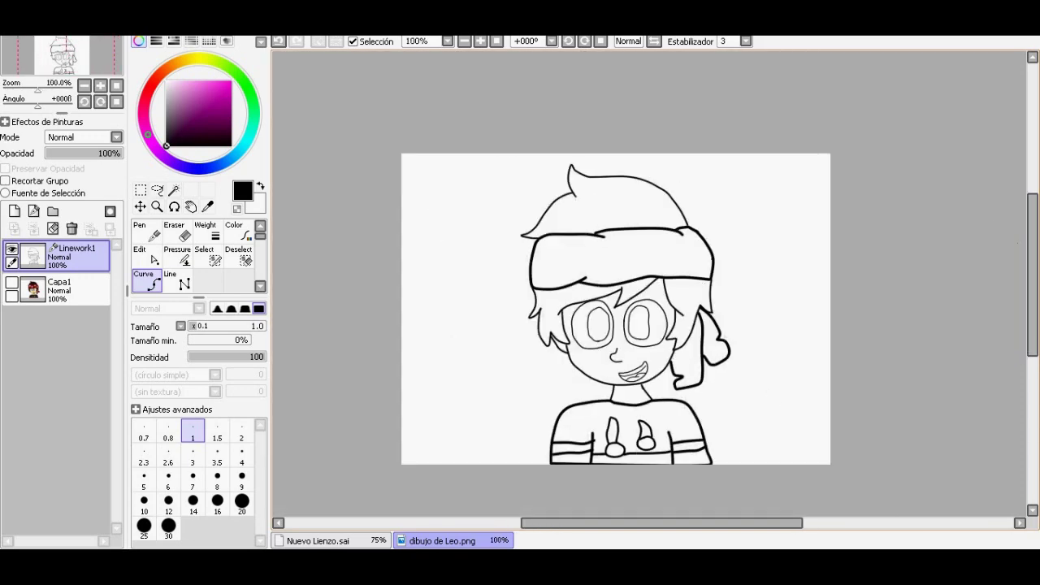
scroll(615, 309, "down", 1)
scroll(616, 309, "down", 1)
scroll(615, 308, "up", 2)
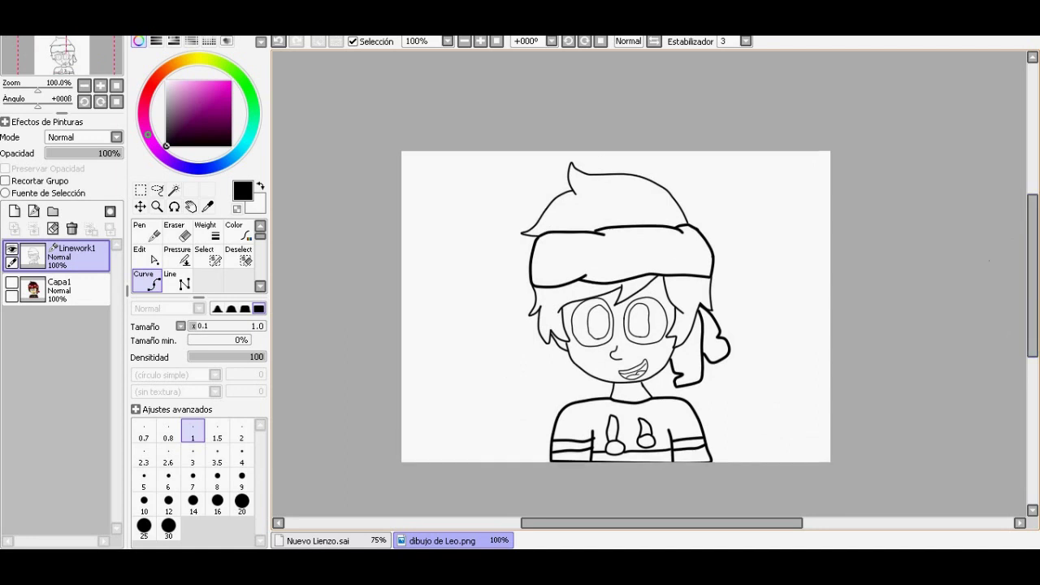
scroll(980, 310, "up", 1)
scroll(980, 309, "down", 1)
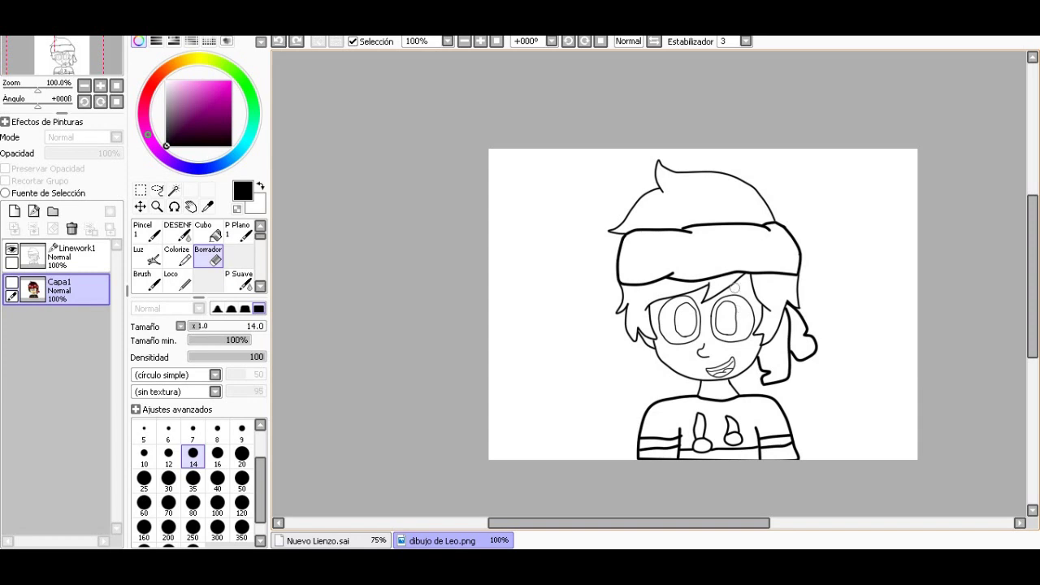
Step: With Linework1 selected, set the painting colour to a bright saturated green
left_click(65, 255, "ctrl")
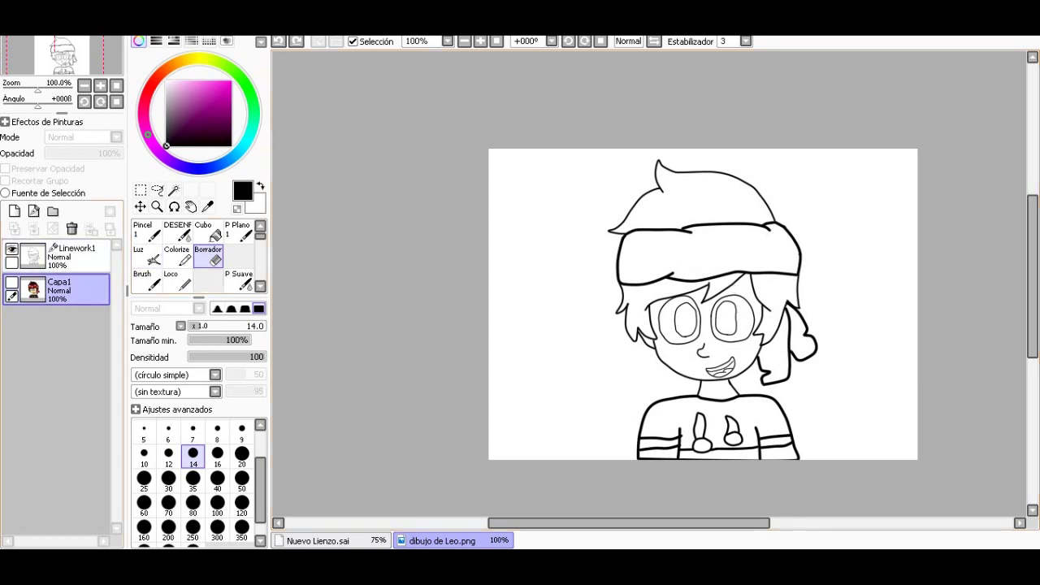
left_click(65, 255, "ctrl")
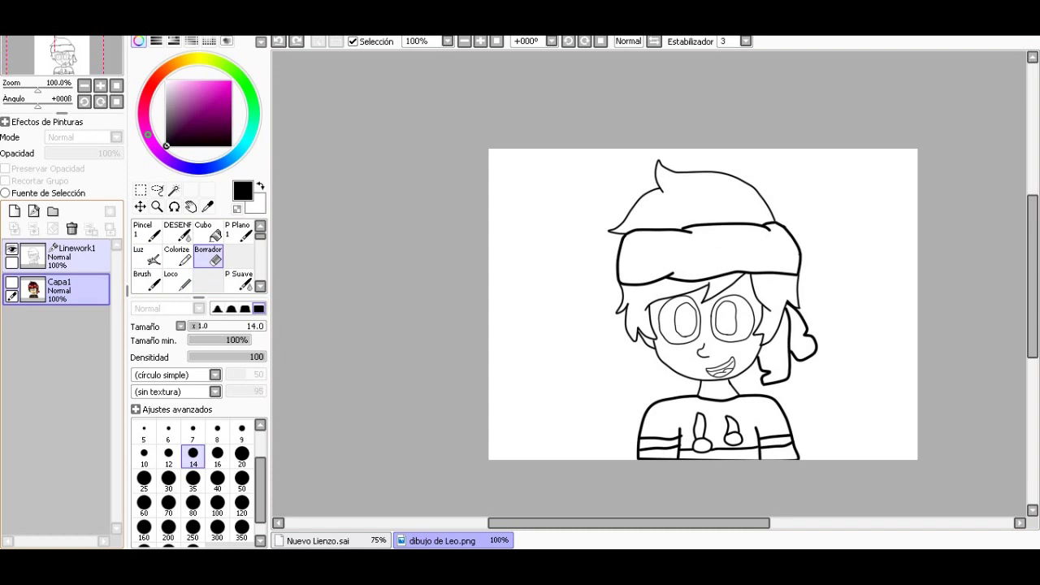
left_click(65, 256, "ctrl")
mouse_move(167, 145)
left_mouse_down()
mouse_move(209, 125)
mouse_move(231, 80)
mouse_move(221, 84)
left_mouse_up()
left_click(229, 67)
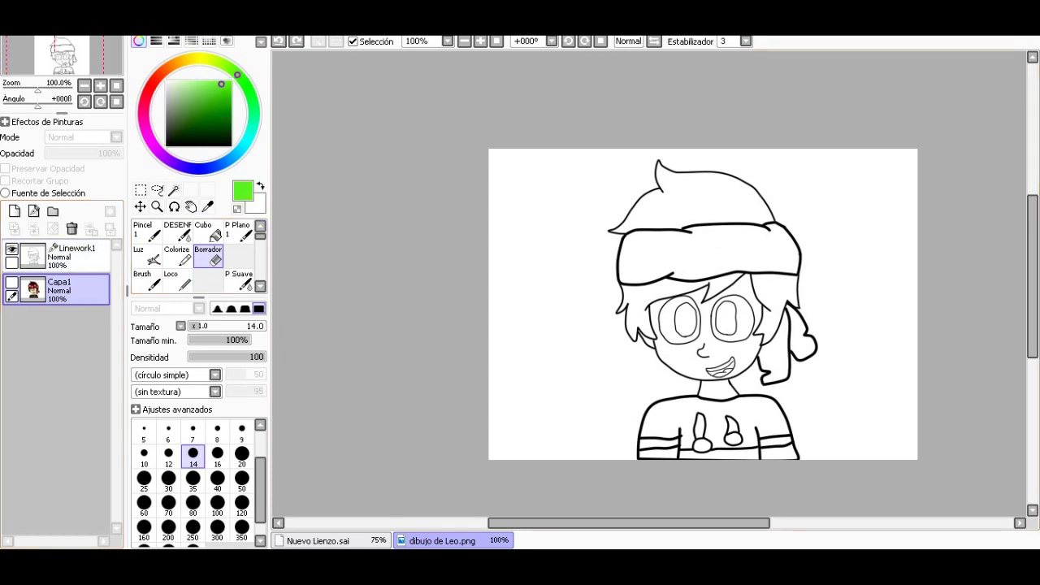
Step: Switch to the Brush tool and make Linework1 the active layer again
left_click(143, 278)
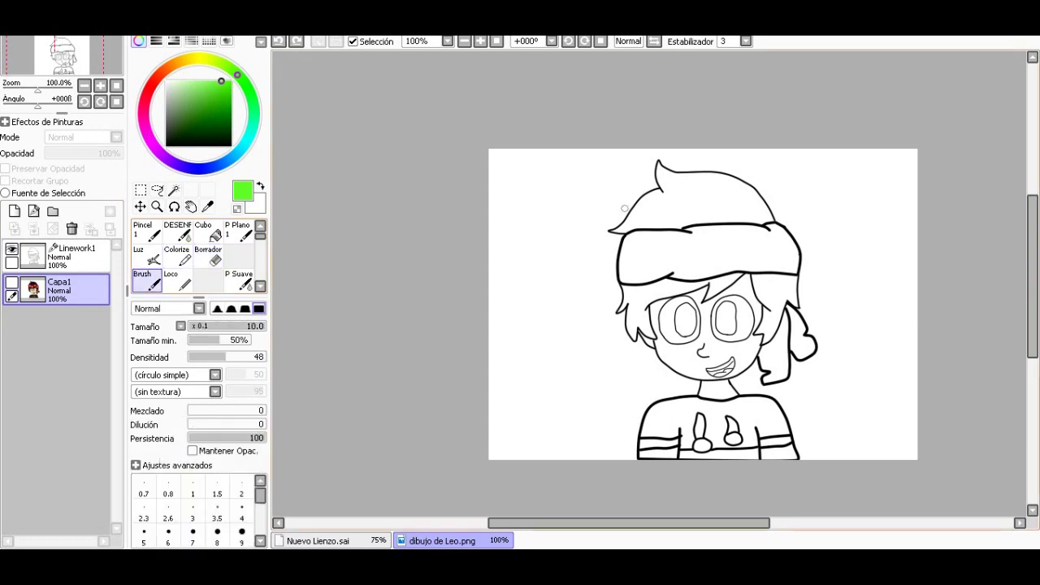
left_click(65, 256)
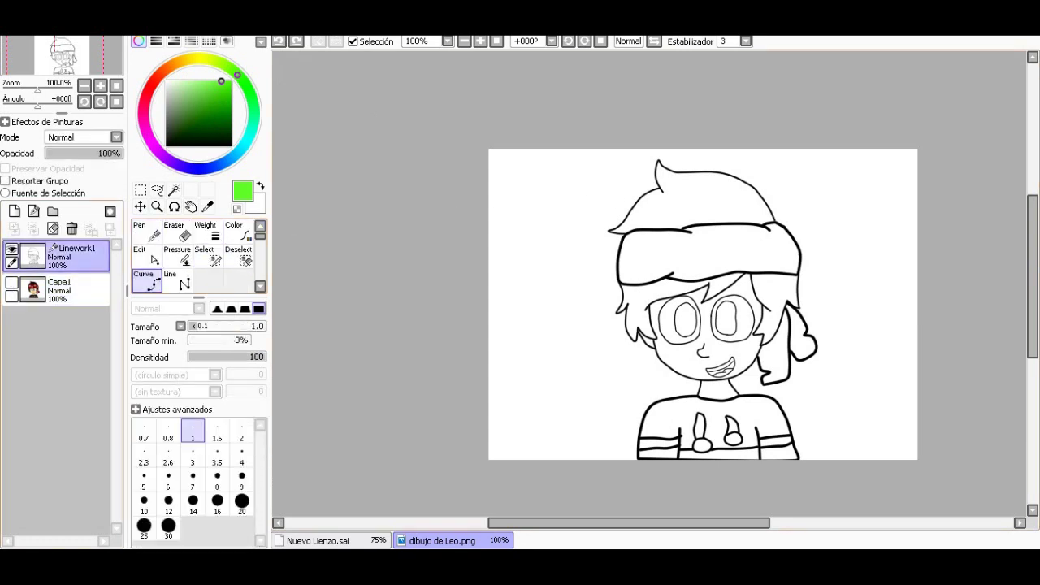
left_click(65, 290, "ctrl")
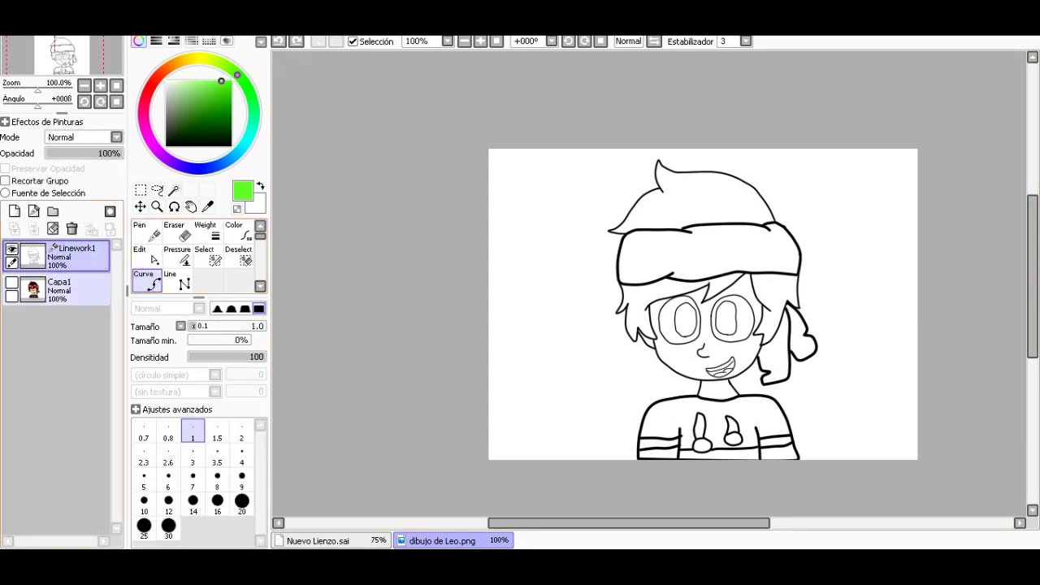
left_click(65, 290)
left_click(65, 256)
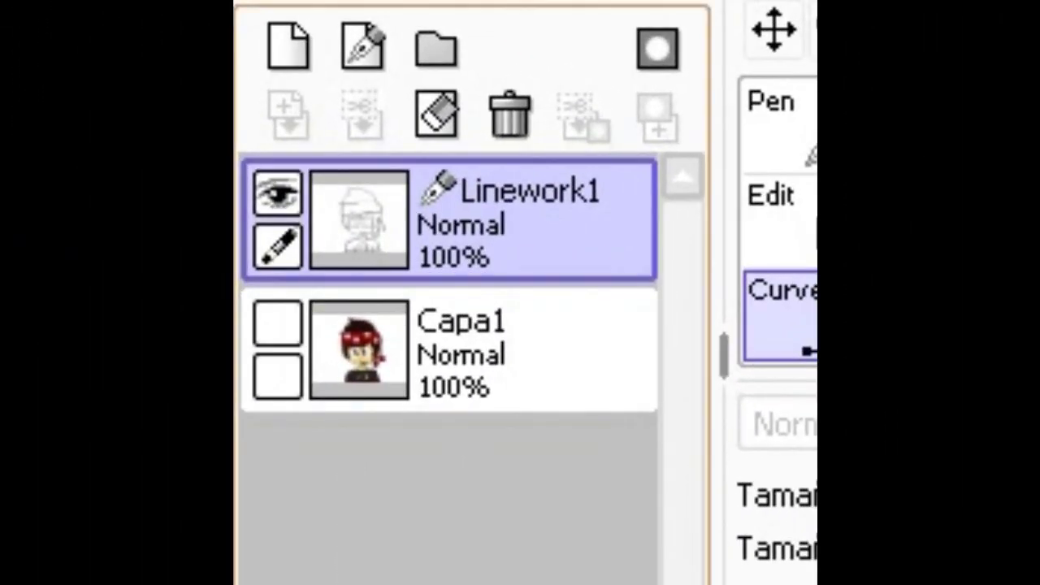
Step: Create layer Capa2 beneath Linework1 and pick the Magic Wand (Barita Mágica) tool
left_click(288, 46)
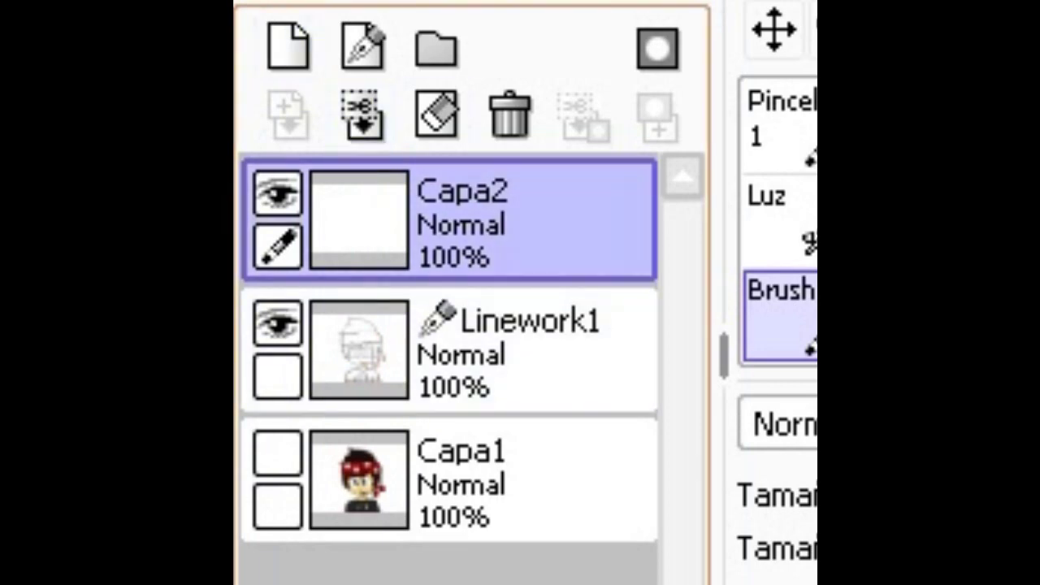
left_click_drag(520, 219, 520, 390)
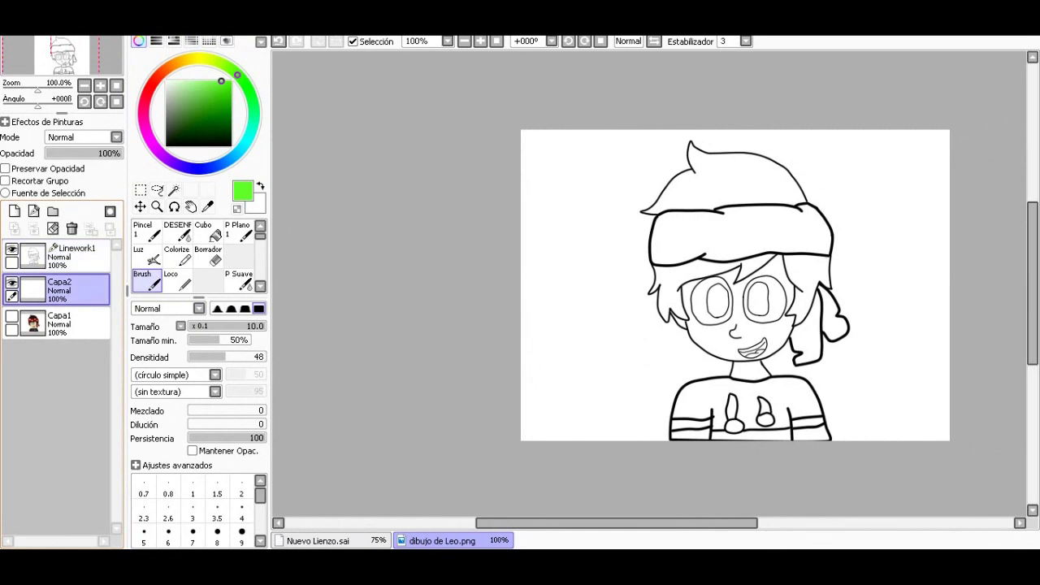
left_click(73, 252)
double_click(73, 252)
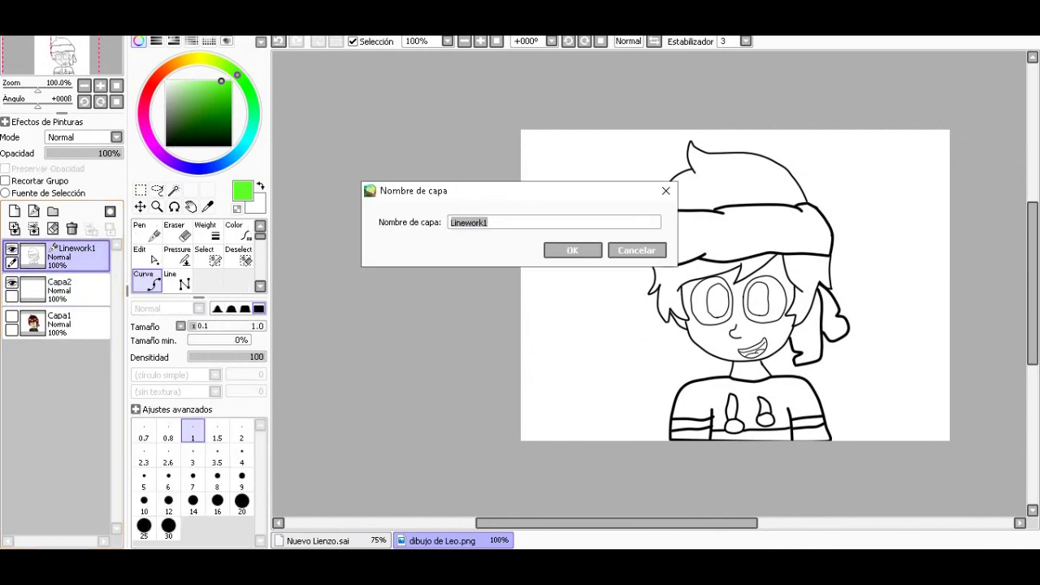
left_click(665, 190)
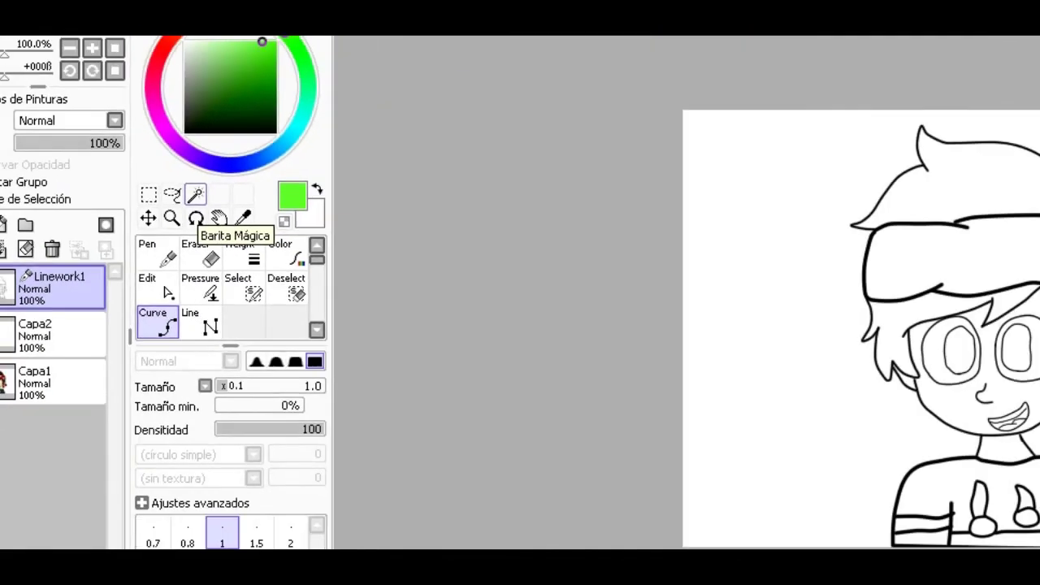
left_click(173, 189)
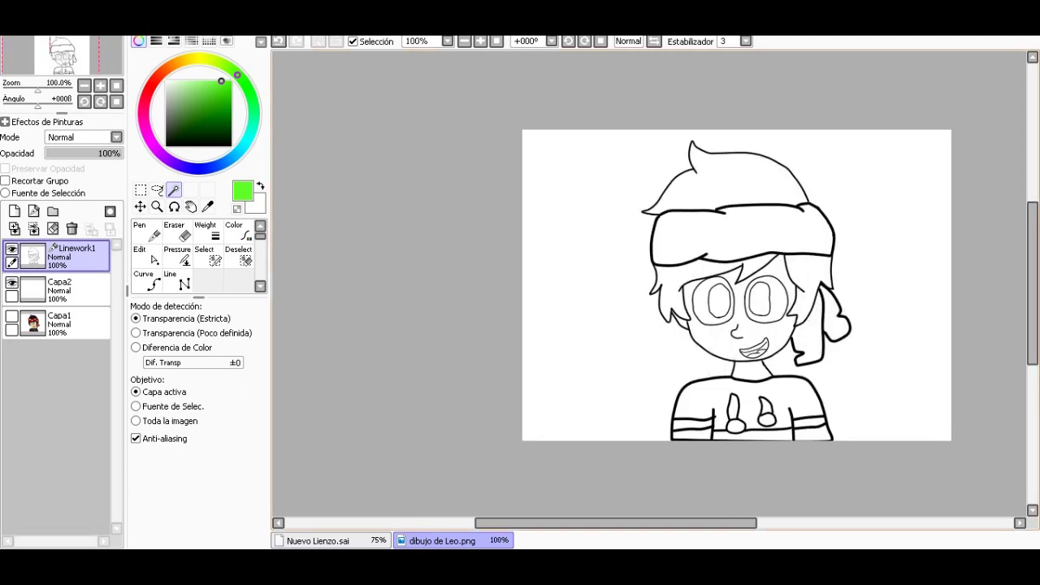
Step: Magic-wand the top hair area plus the left, middle and right hair regions
scroll(748, 191, "up", 2)
left_click(748, 170)
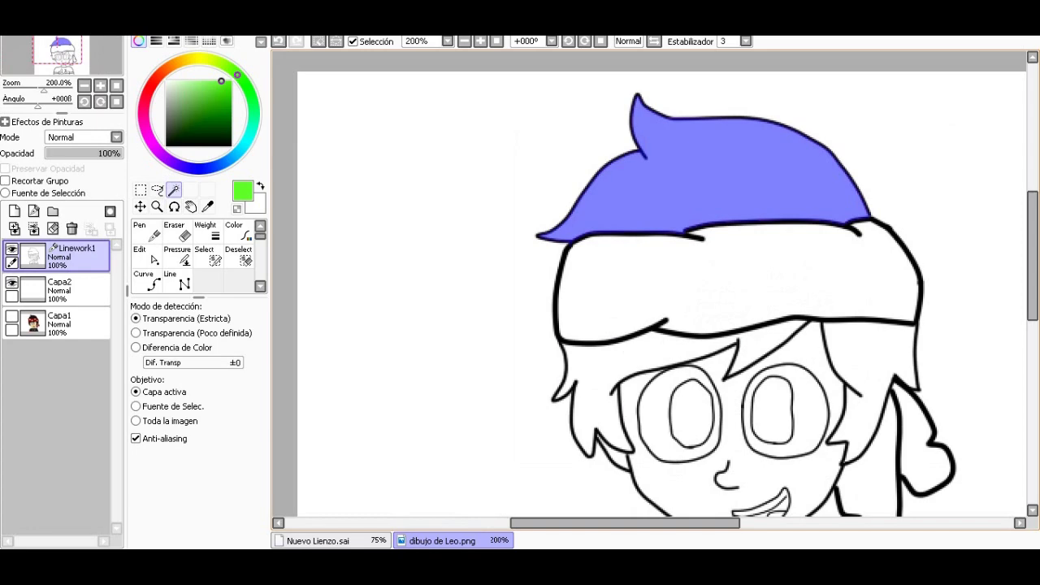
left_click(601, 365)
left_click(768, 341)
left_click(863, 390)
scroll(864, 413, "down", 1)
scroll(863, 405, "down", 1)
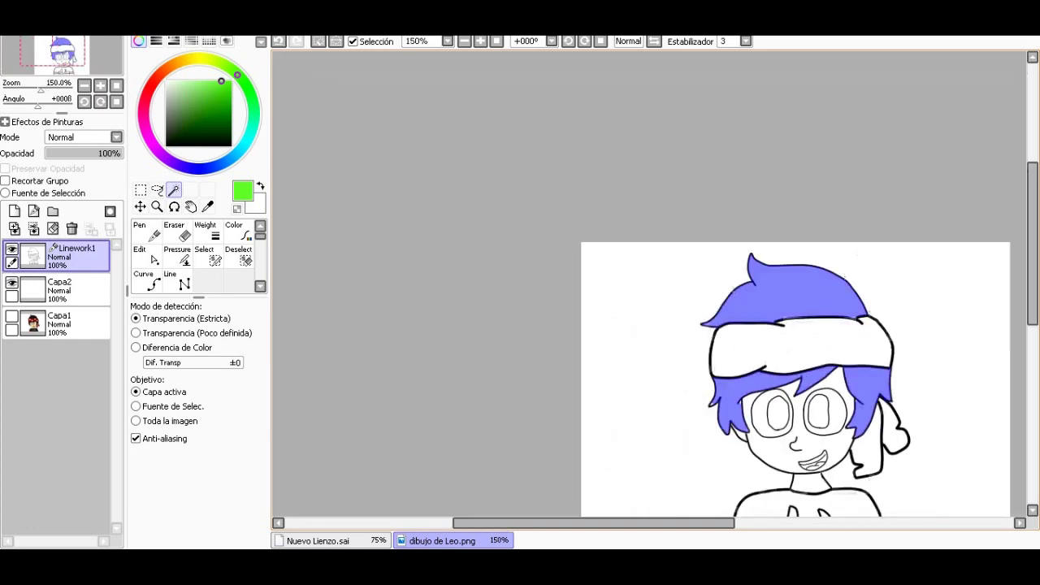
scroll(779, 379, "up", 1)
scroll(780, 341, "down", 1)
scroll(801, 398, "up", 2)
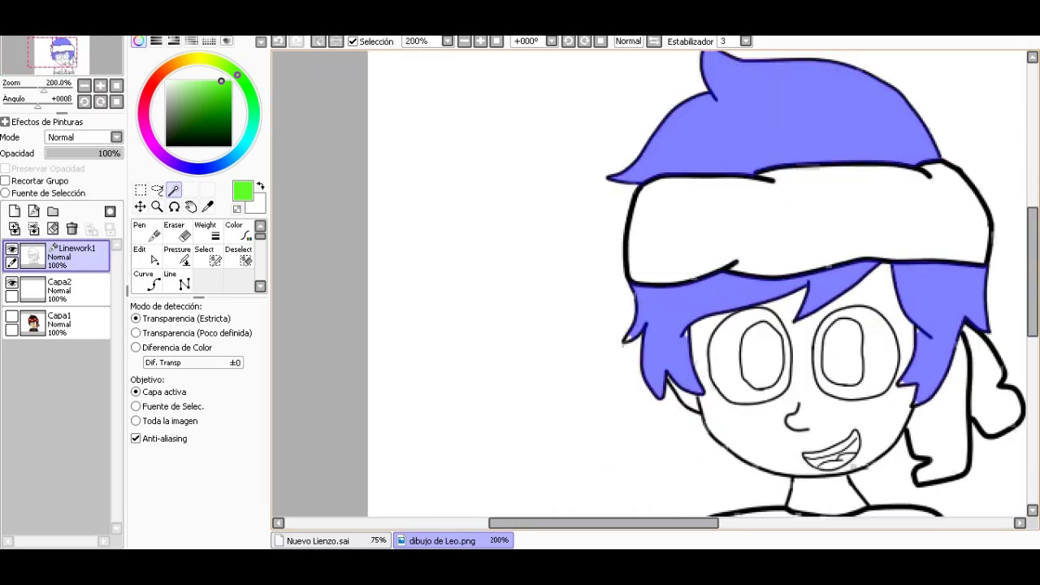
scroll(801, 398, "down", 1)
scroll(801, 398, "down", 1)
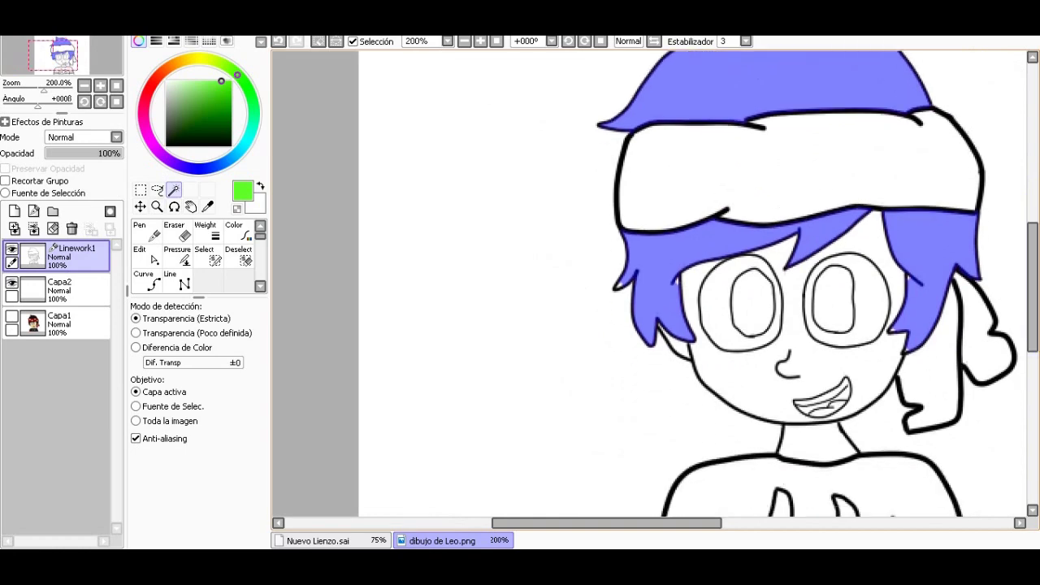
scroll(642, 338, "up", 2)
scroll(715, 366, "up", 1)
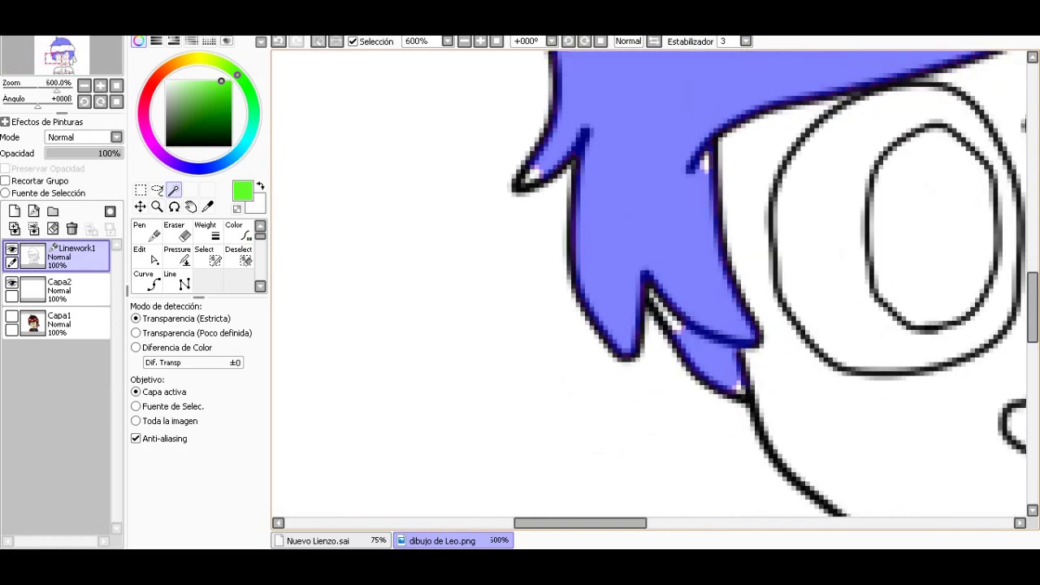
scroll(715, 365, "up", 1)
Step: Add the small gaps at the hair tips and between strands to the selection
left_click(733, 397)
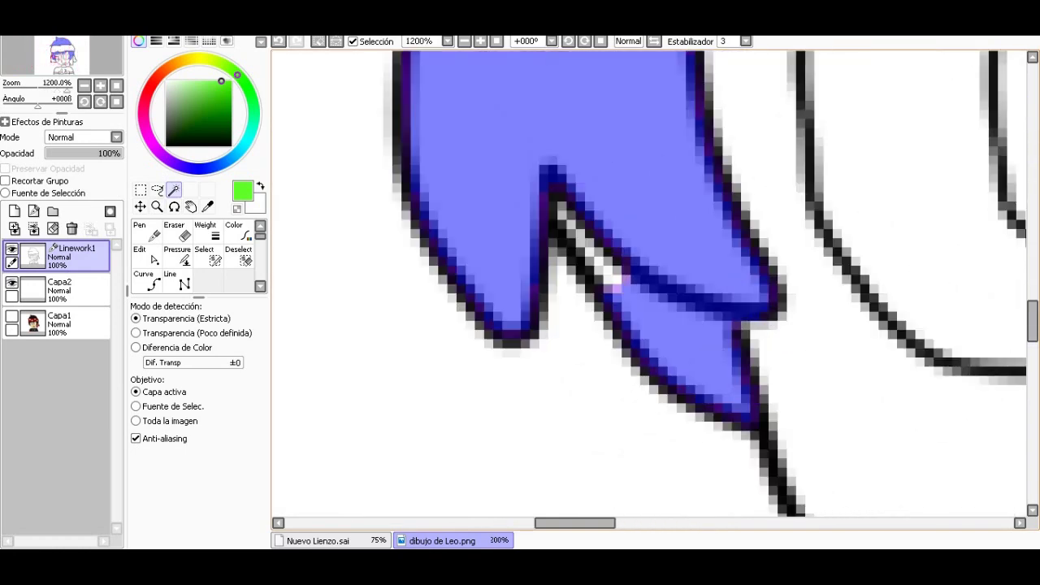
left_click_drag(616, 283, 557, 211)
left_click(616, 284)
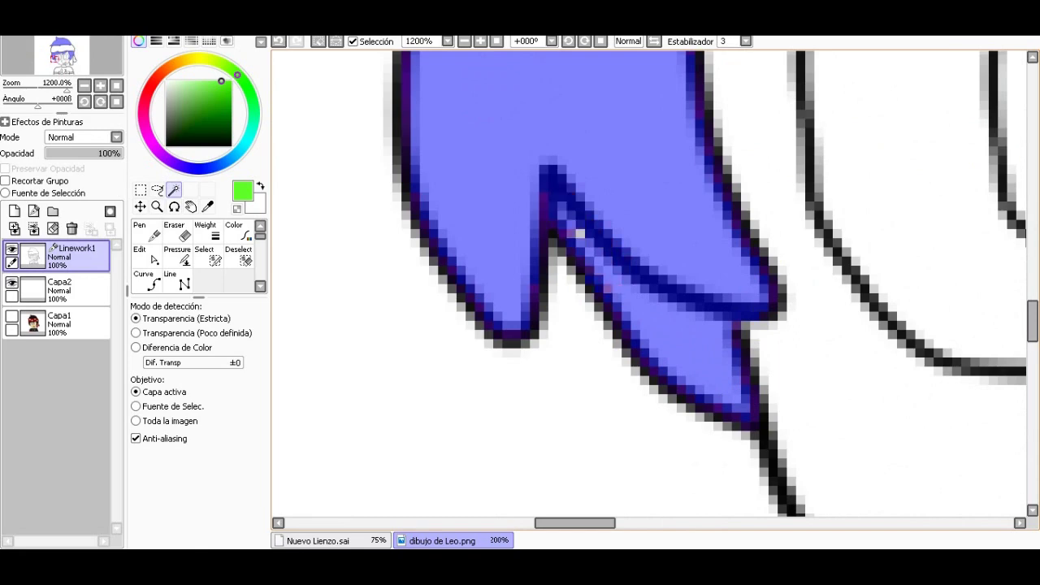
scroll(579, 234, "down", 3)
scroll(579, 234, "down", 3)
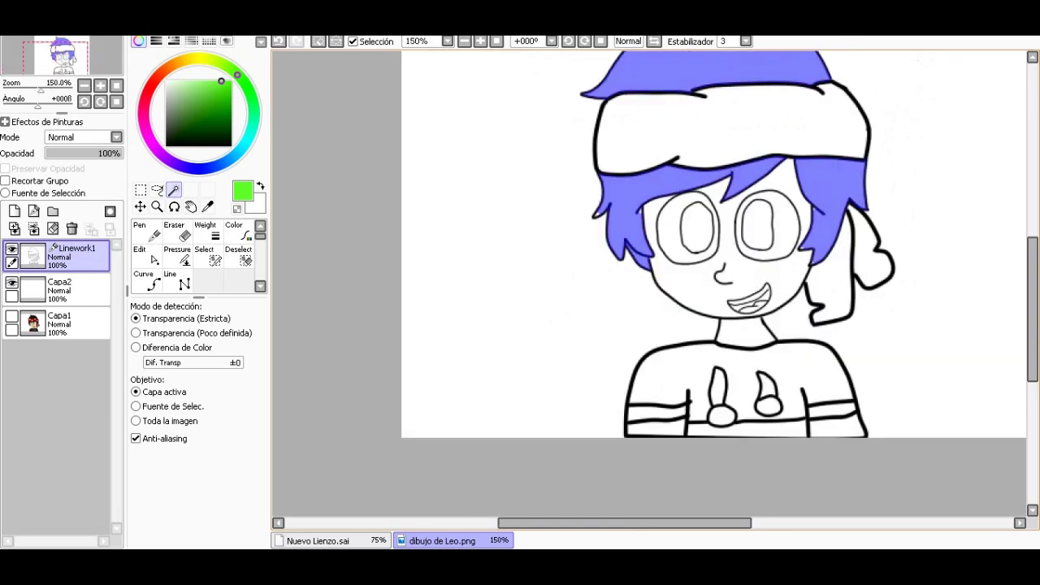
scroll(579, 234, "down", 2)
scroll(803, 170, "up", 2)
scroll(780, 268, "up", 1)
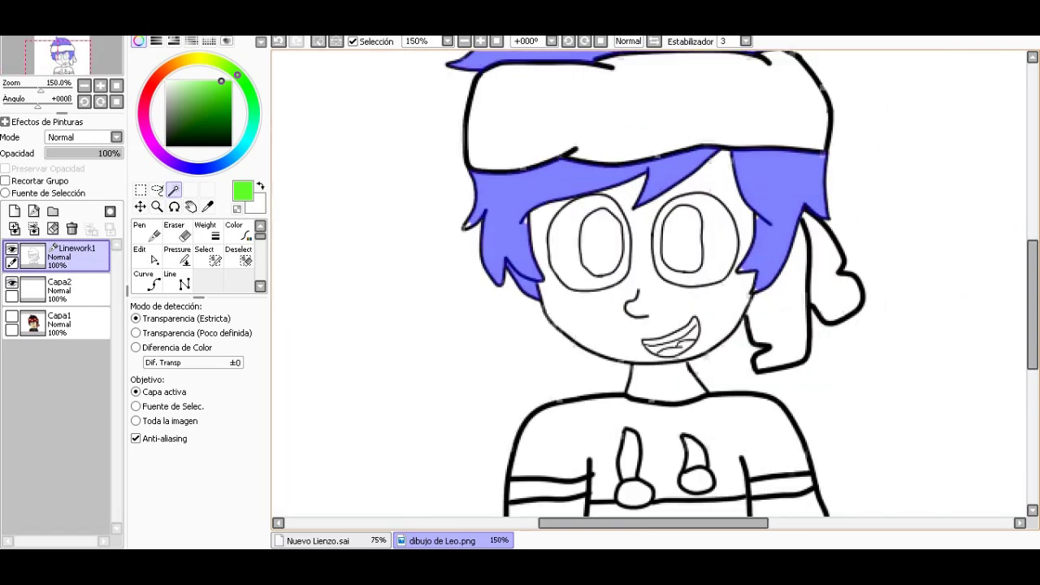
scroll(780, 268, "up", 2)
scroll(780, 269, "up", 3)
left_click_drag(763, 297, 730, 331)
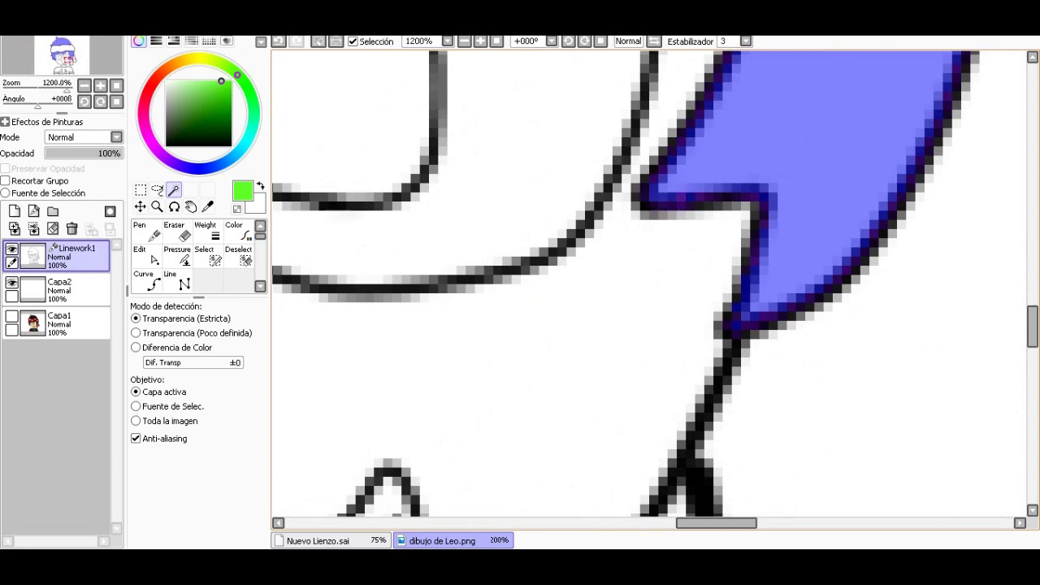
scroll(650, 284, "down", 2)
scroll(650, 284, "down", 3)
scroll(650, 285, "up", 2)
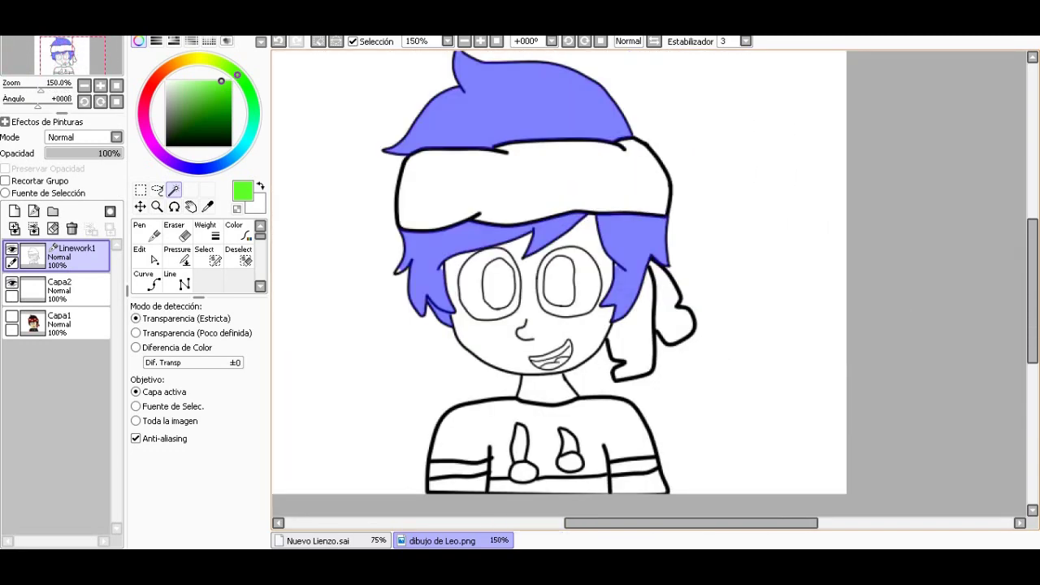
left_click_drag(568, 284, 772, 347)
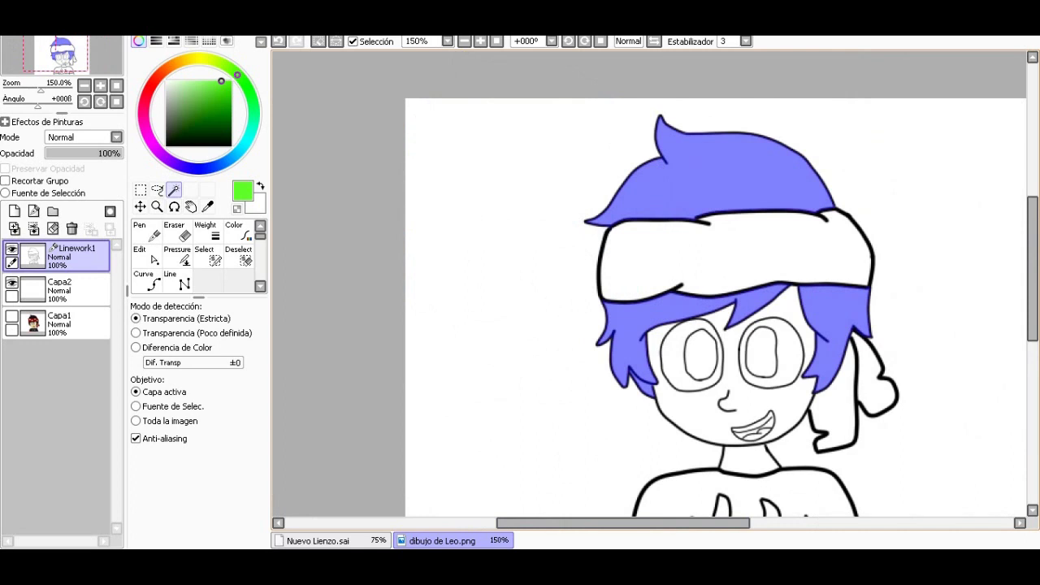
Step: Make Capa2 the active layer and choose the Cubo bucket fill tool
left_click(57, 289, "ctrl")
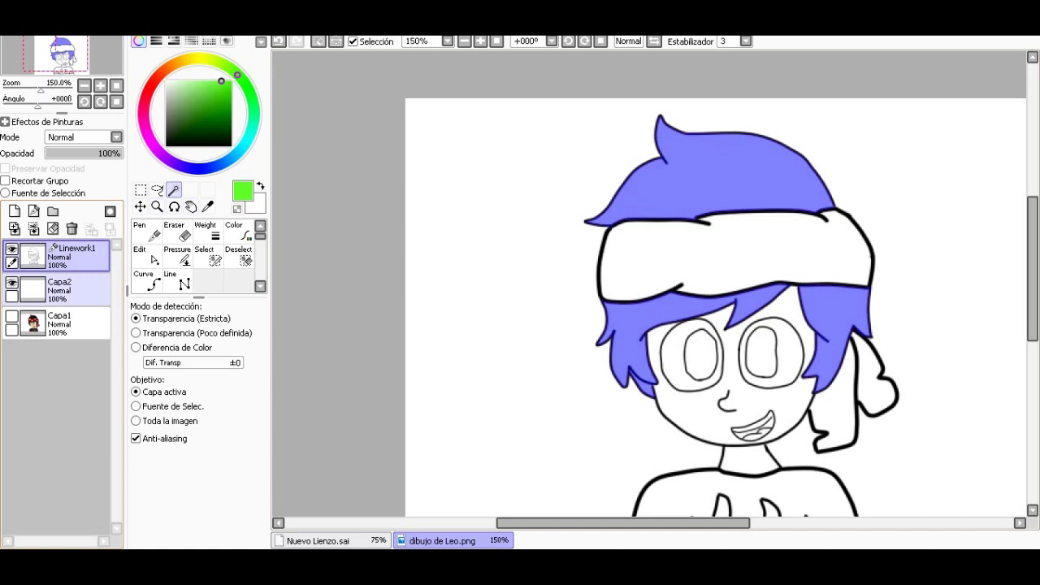
double_click(59, 282)
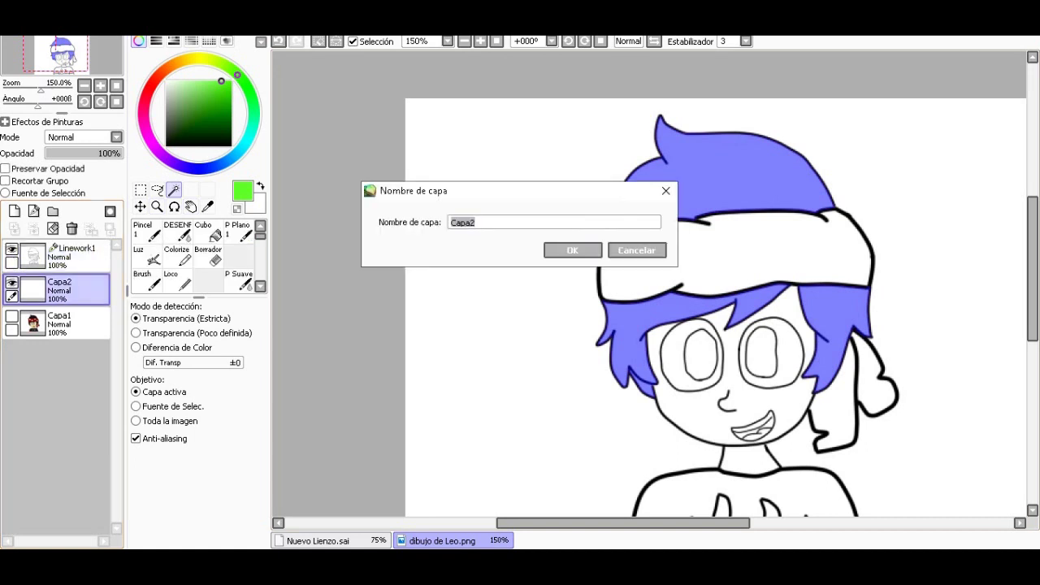
left_click(666, 190)
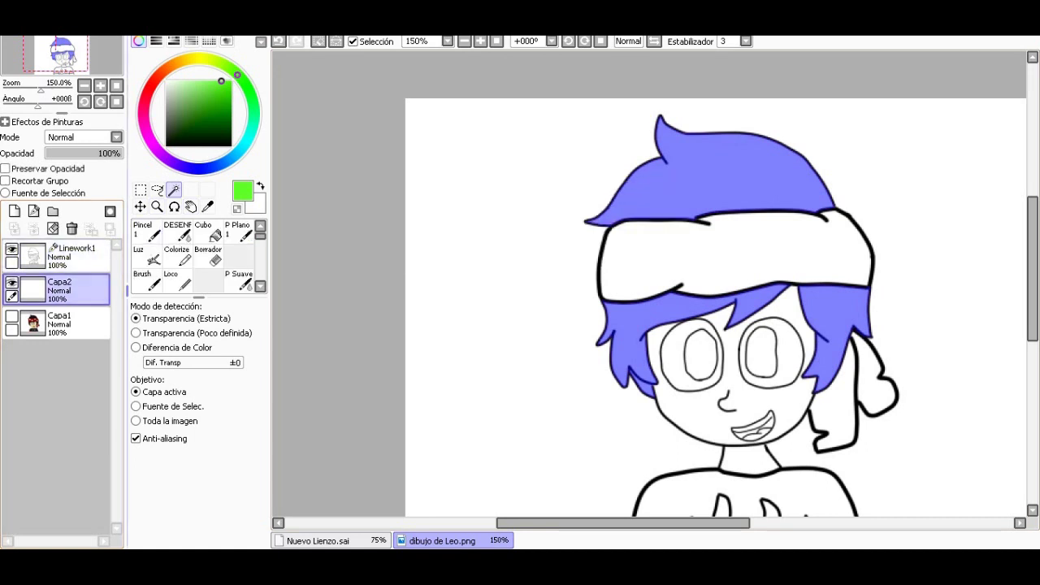
scroll(199, 256, "down", 5)
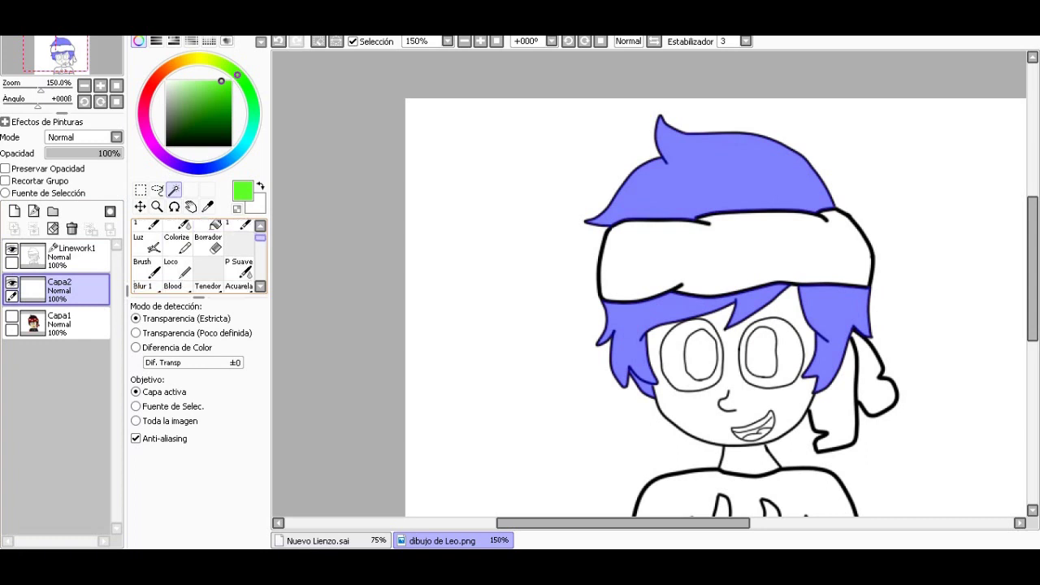
scroll(199, 256, "up", 3)
scroll(199, 256, "up", 2)
left_click(208, 232)
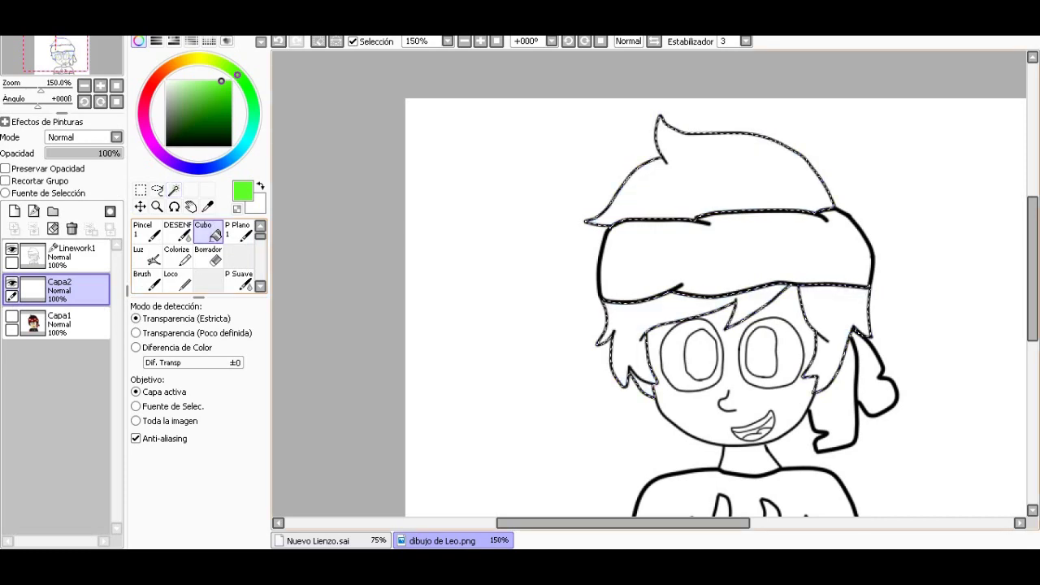
Step: Fill the top, right and left hair areas with a deep green as a test
scroll(650, 284, "down", 2)
scroll(650, 284, "up", 2)
scroll(807, 210, "up", 1)
scroll(807, 209, "up", 2)
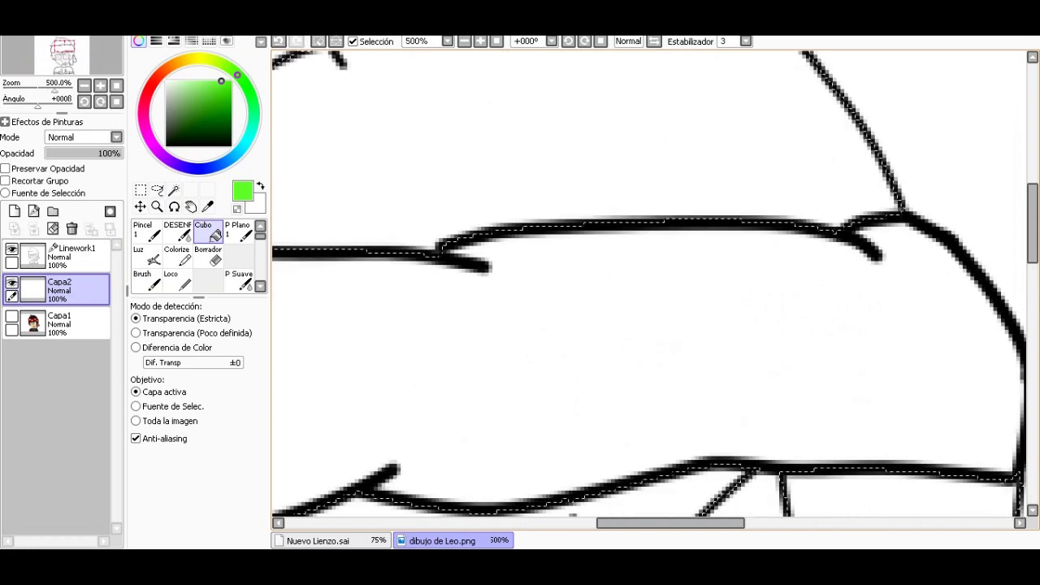
scroll(807, 209, "up", 1)
scroll(807, 210, "up", 1)
scroll(650, 285, "down", 4)
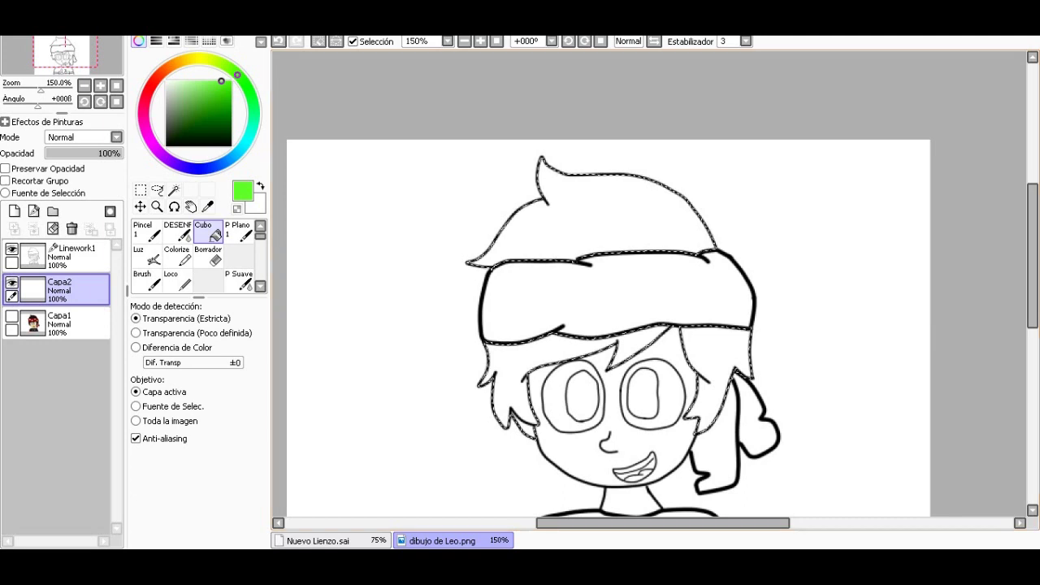
left_click(231, 89)
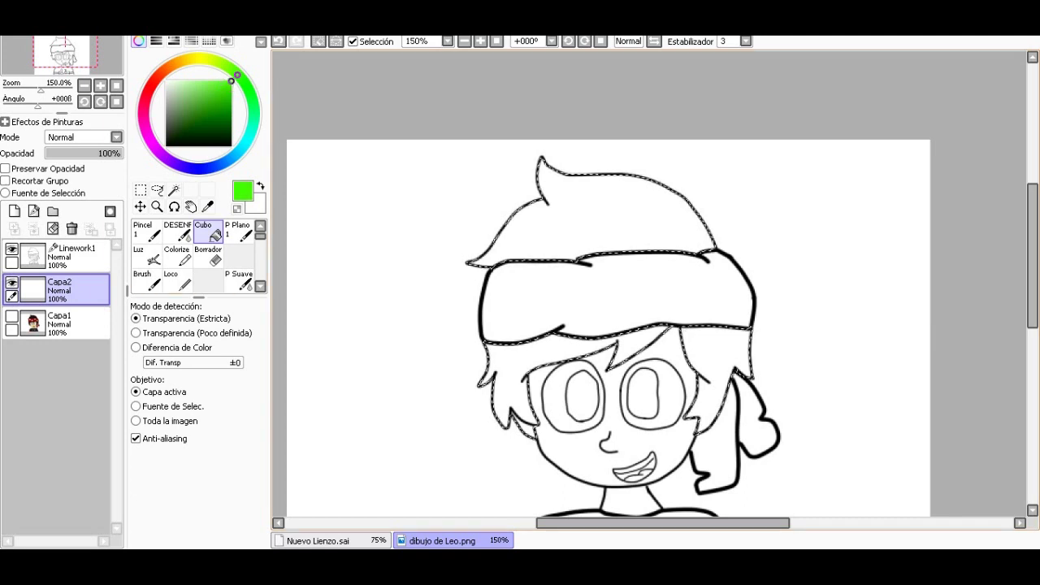
left_click(618, 213)
left_click(715, 365)
left_click(508, 382)
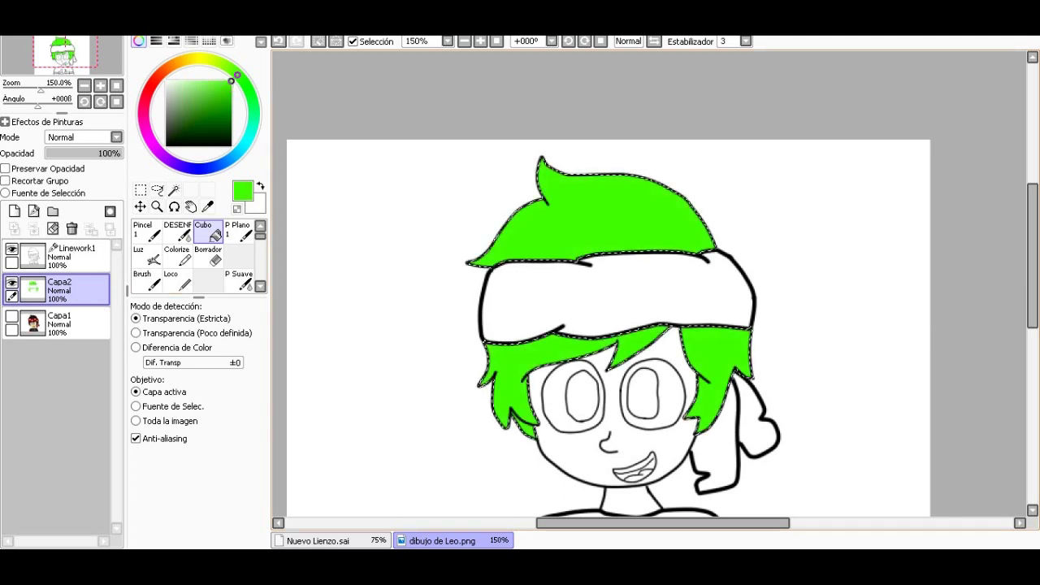
Step: Try orange on the top hair and cyan on the right hair, then undo one fill
left_click(179, 62)
left_click(618, 212)
left_click(248, 138)
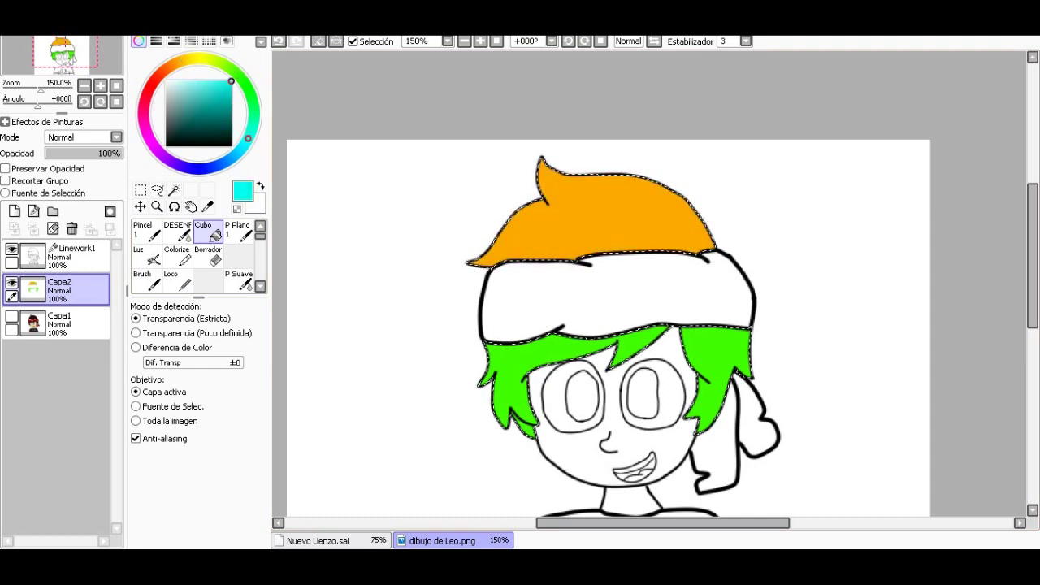
left_click(719, 373)
scroll(756, 380, "down", 3)
scroll(707, 342, "up", 2)
scroll(706, 341, "up", 1)
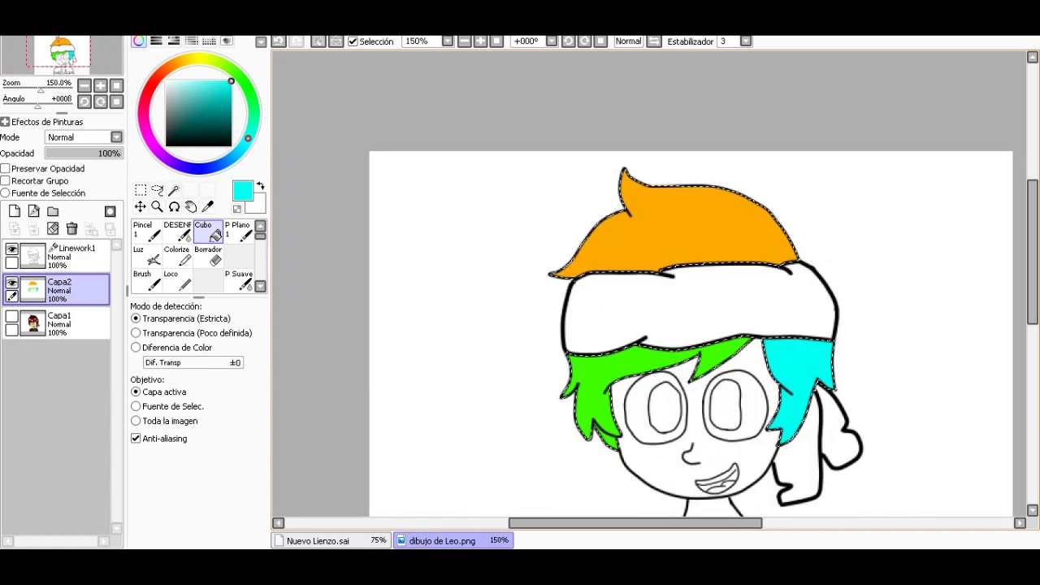
key("ctrl+z")
scroll(715, 378, "down", 2)
scroll(715, 378, "up", 3)
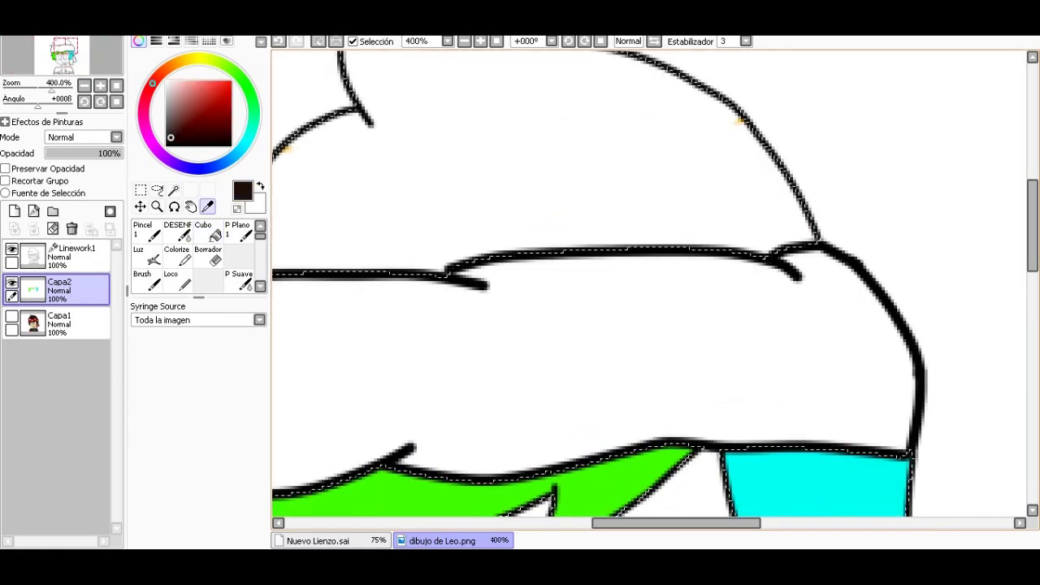
scroll(715, 378, "up", 2)
scroll(715, 378, "down", 4)
scroll(715, 378, "down", 2)
scroll(715, 378, "up", 1)
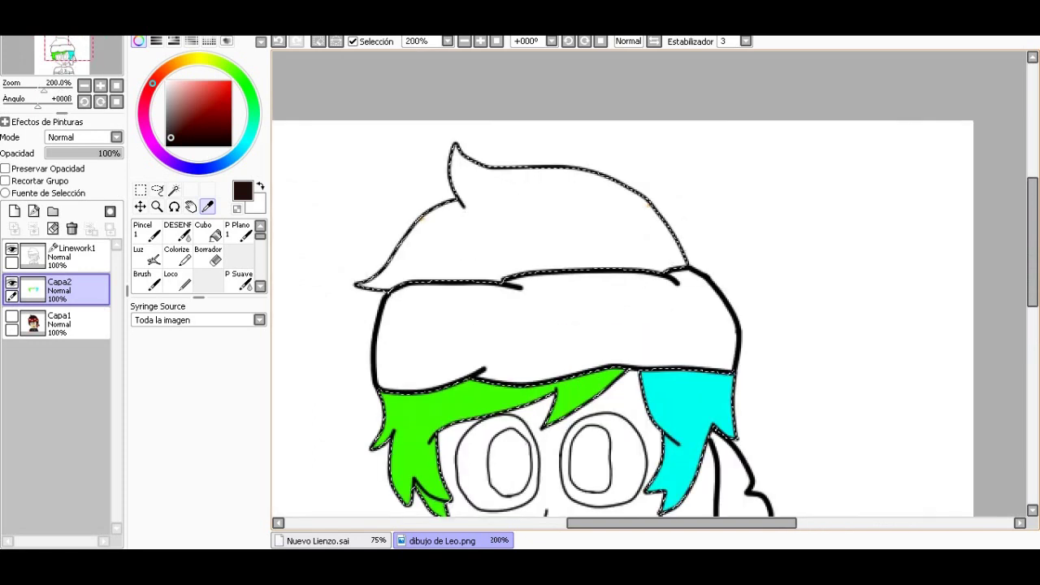
Step: Fill the top hair area with bright red
left_click_drag(171, 137, 226, 81)
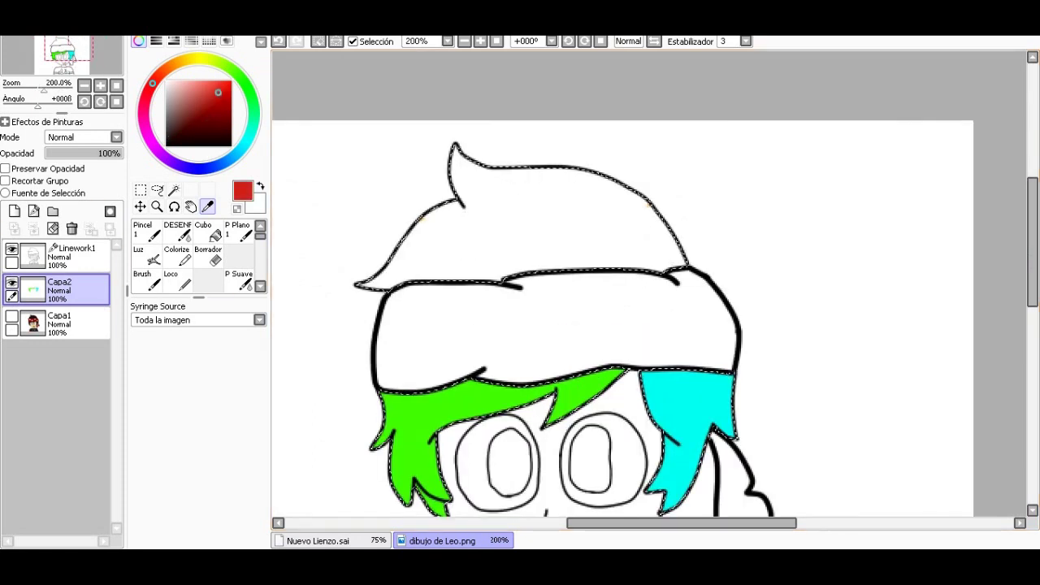
left_click(210, 233)
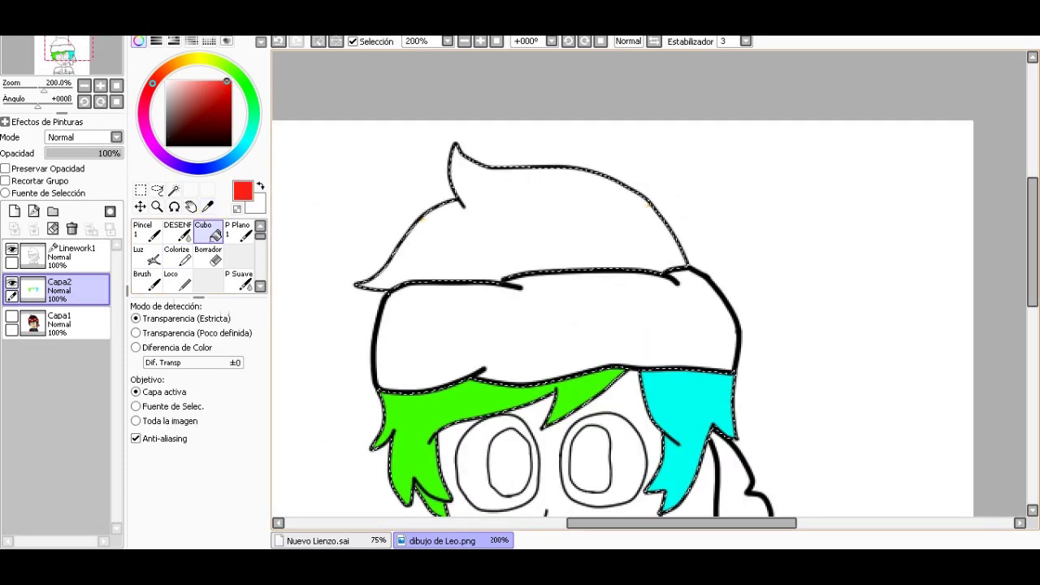
left_click(553, 211)
scroll(694, 333, "up", 1)
scroll(650, 325, "down", 2)
scroll(650, 325, "up", 2)
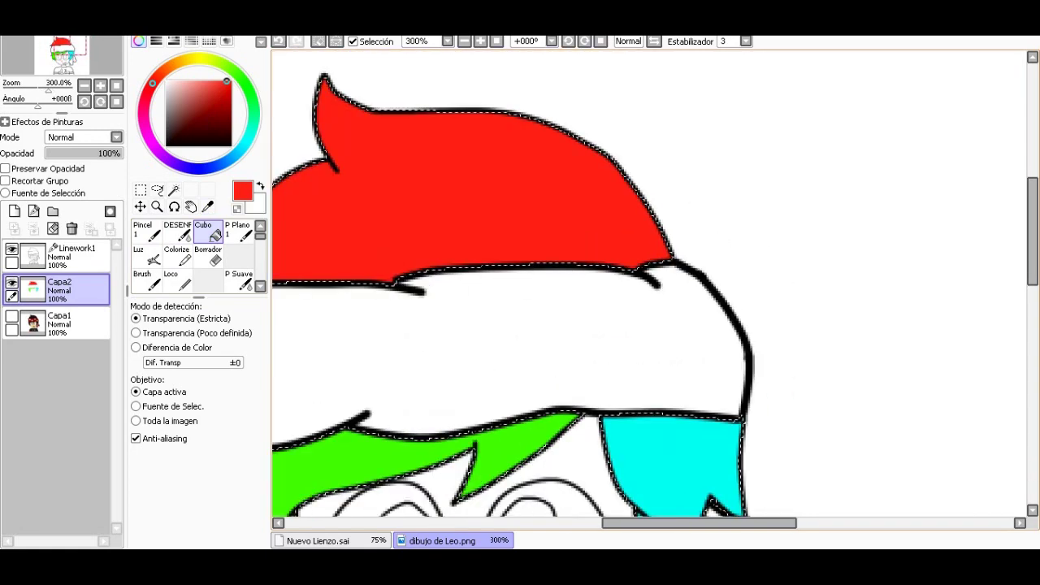
scroll(650, 284, "left", 1)
scroll(650, 284, "left", 2)
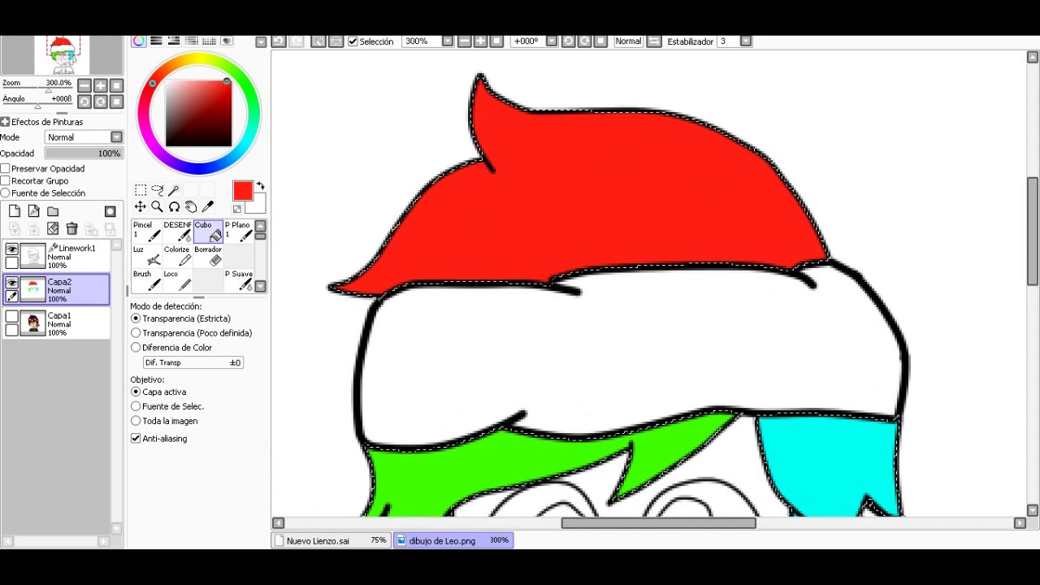
Step: Mix a saturated warm brown and fill the top, middle and right hair areas with it
left_click(185, 60)
left_click(209, 98)
left_click(202, 101)
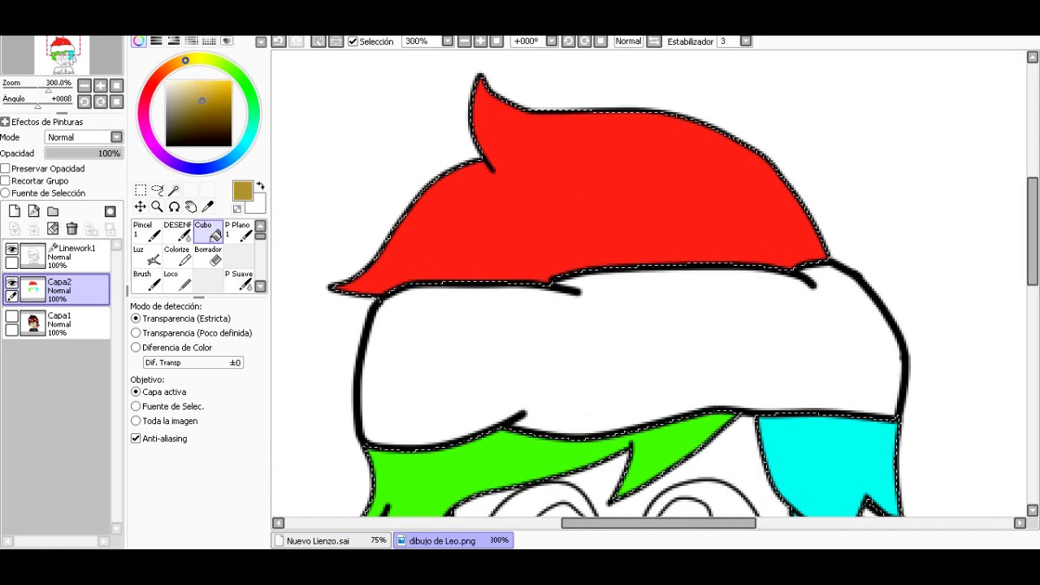
left_click(176, 62)
left_click(223, 97)
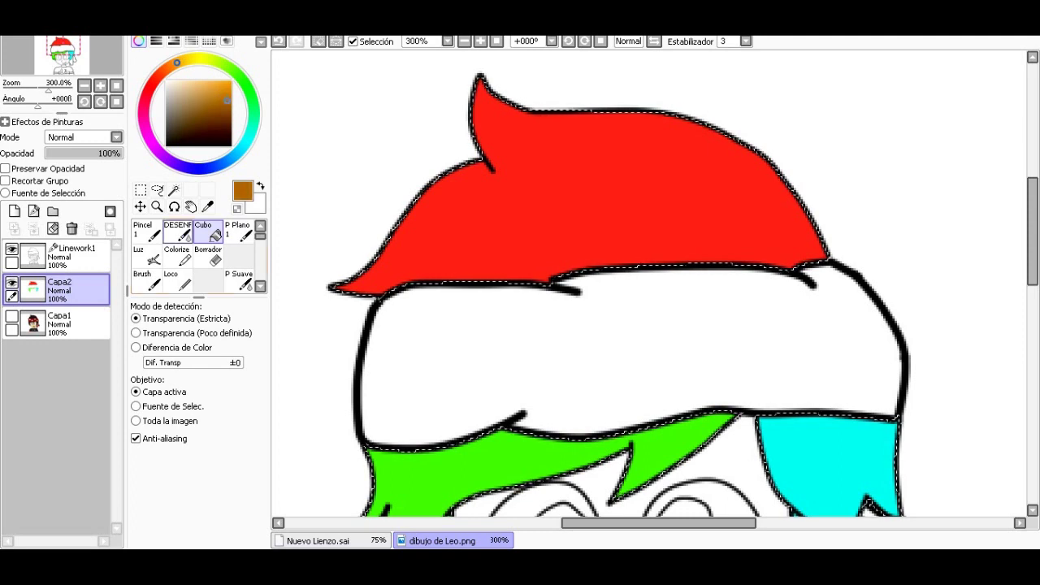
left_click(792, 203)
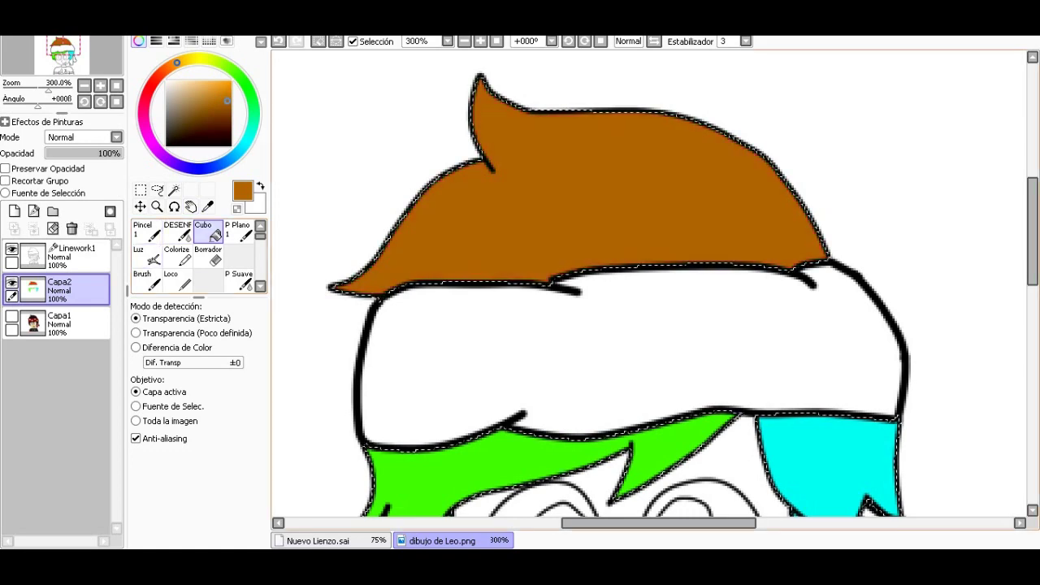
left_click(715, 431)
left_click(821, 455)
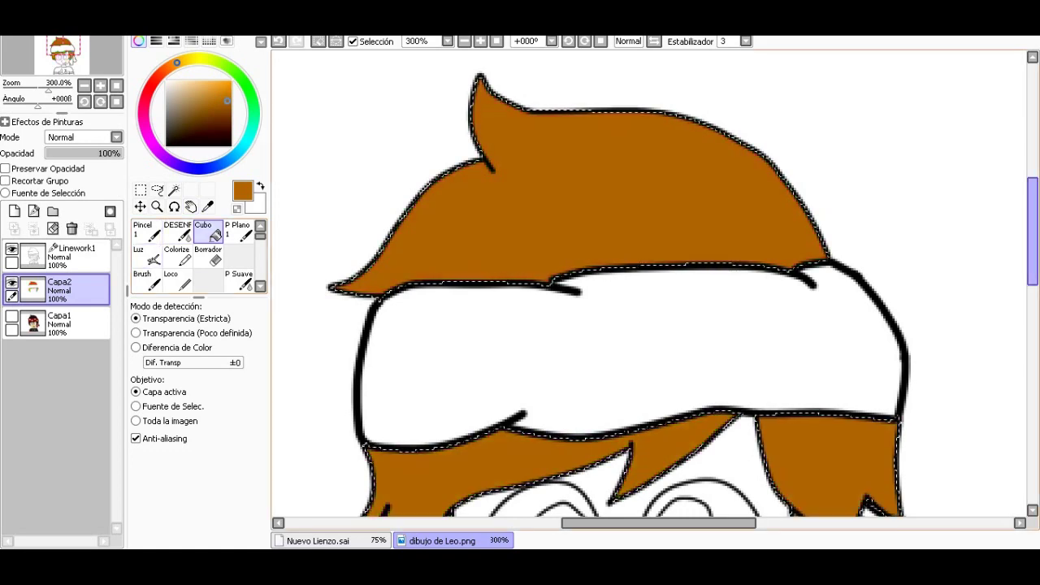
scroll(650, 284, "down", 2)
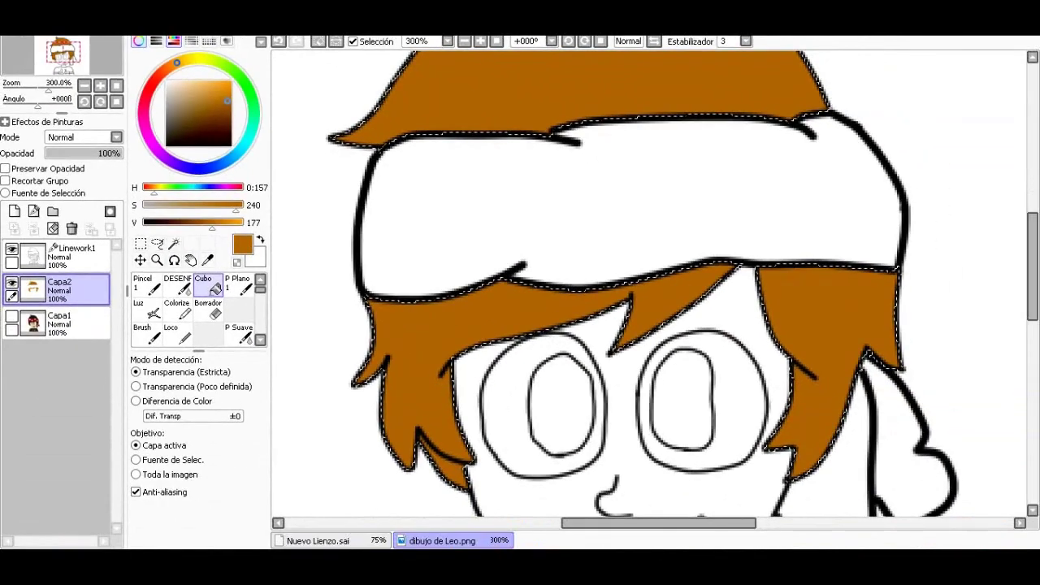
Step: Darken the brown and refill the top, left-middle and right hair regions
left_click(205, 222)
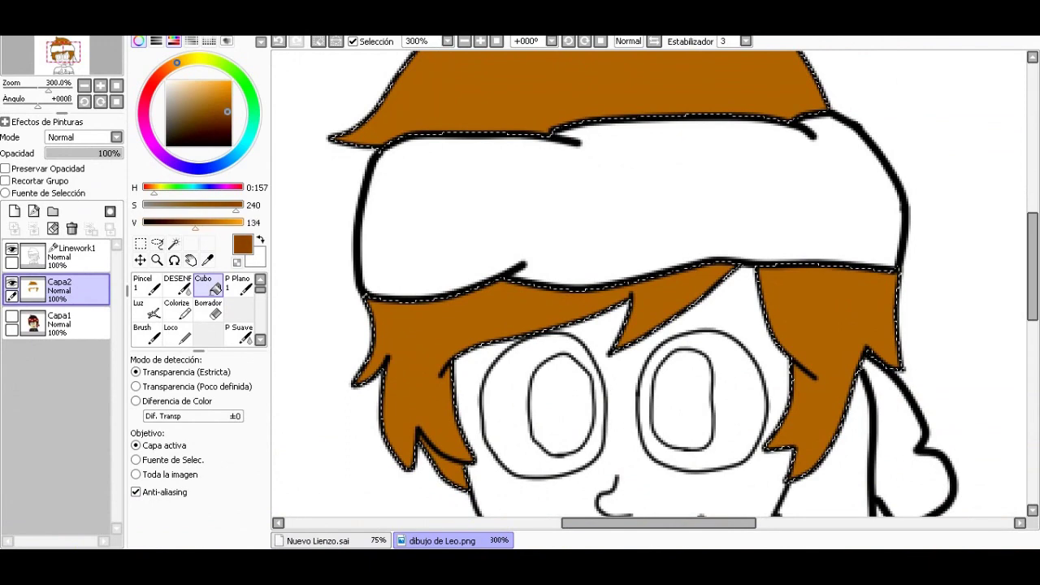
left_click(609, 81)
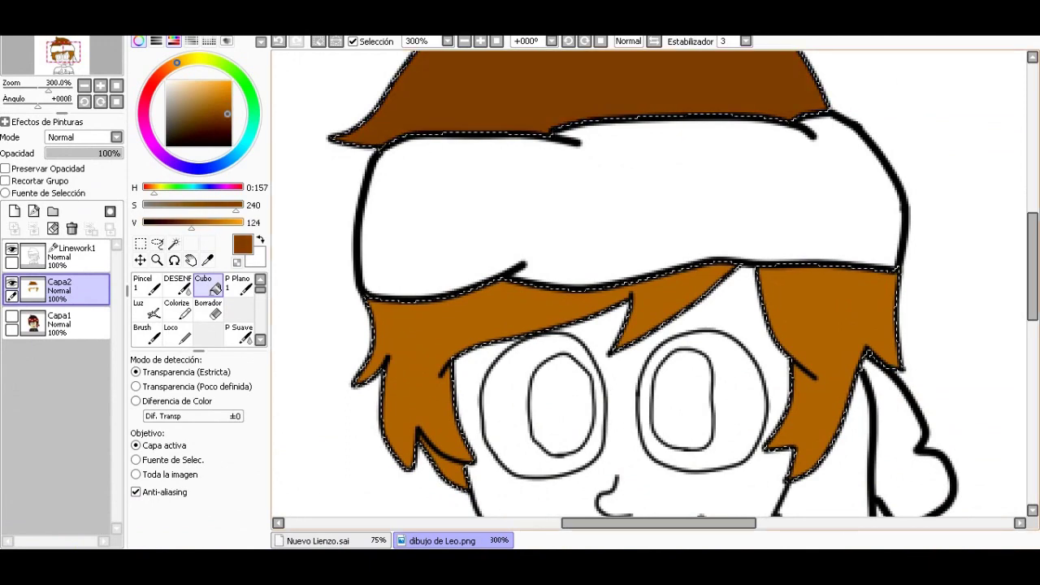
left_click(406, 382)
left_click(829, 349)
scroll(650, 325, "down", 2)
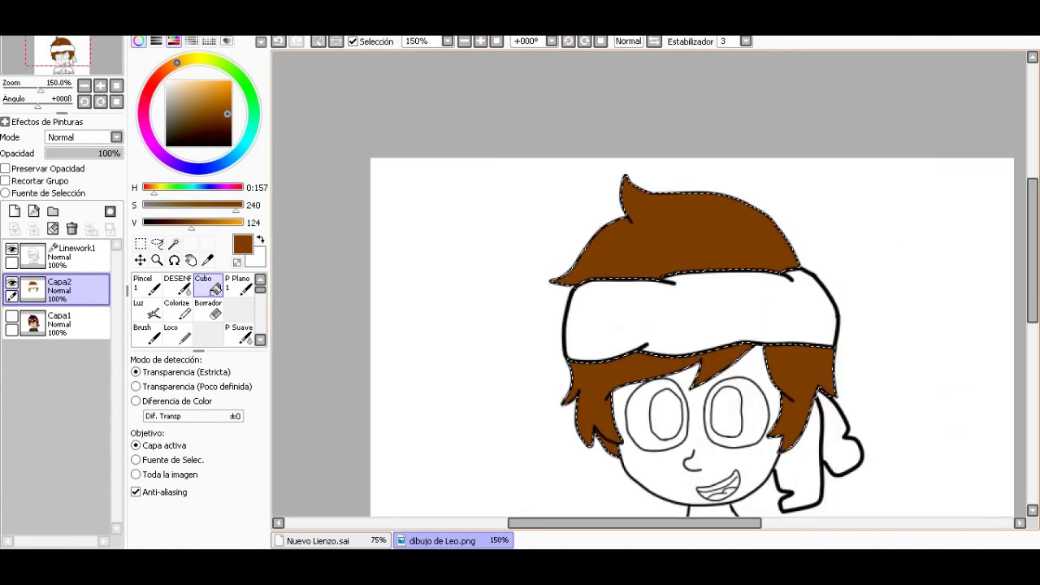
Step: Deselect the hair with Ctrl+D, add layer Capa3 above Capa2, and reselect Linework1
scroll(649, 325, "up", 1)
key("ctrl+d")
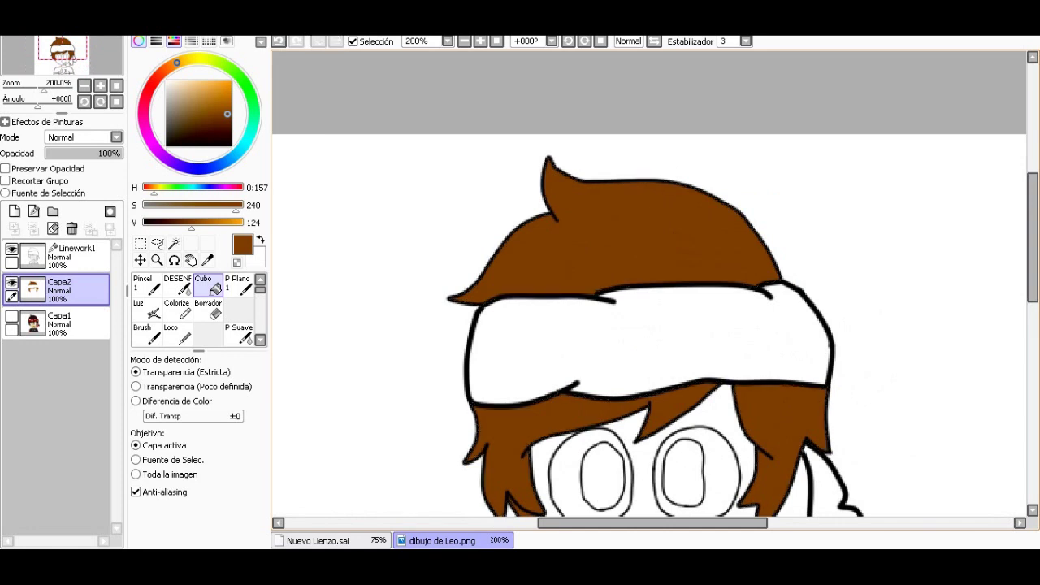
scroll(650, 284, "down", 3)
scroll(650, 284, "up", 2)
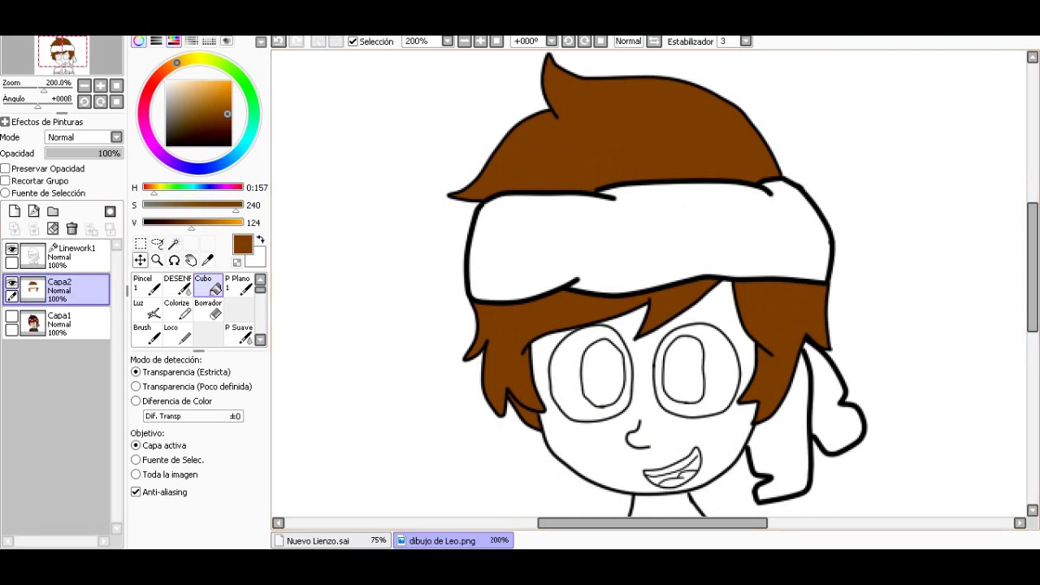
mouse_move(1032, 268)
left_mouse_down()
mouse_move(1032, 280)
mouse_move(1032, 270)
left_mouse_up()
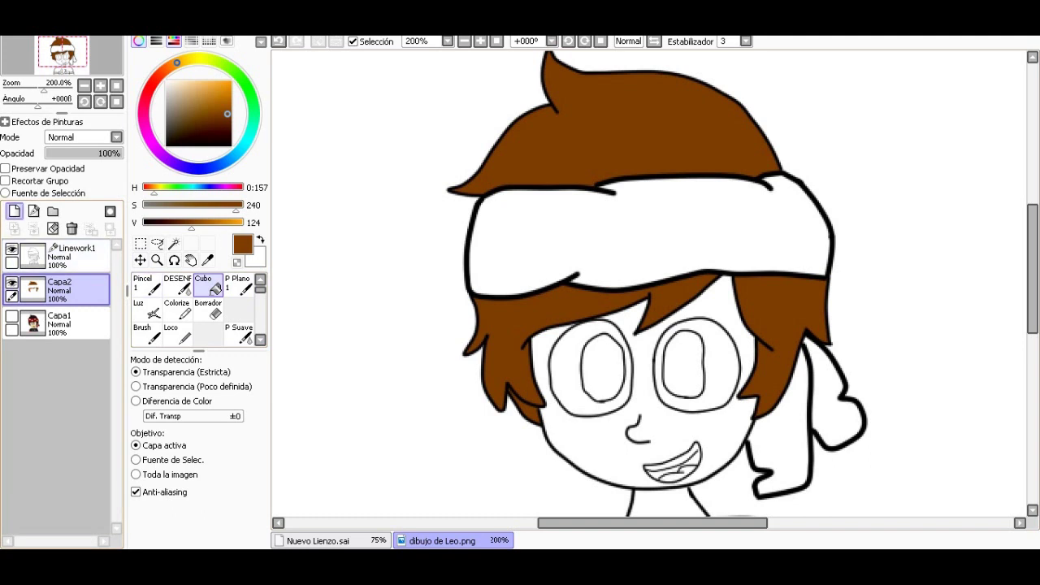
left_click(14, 211)
double_click(77, 248)
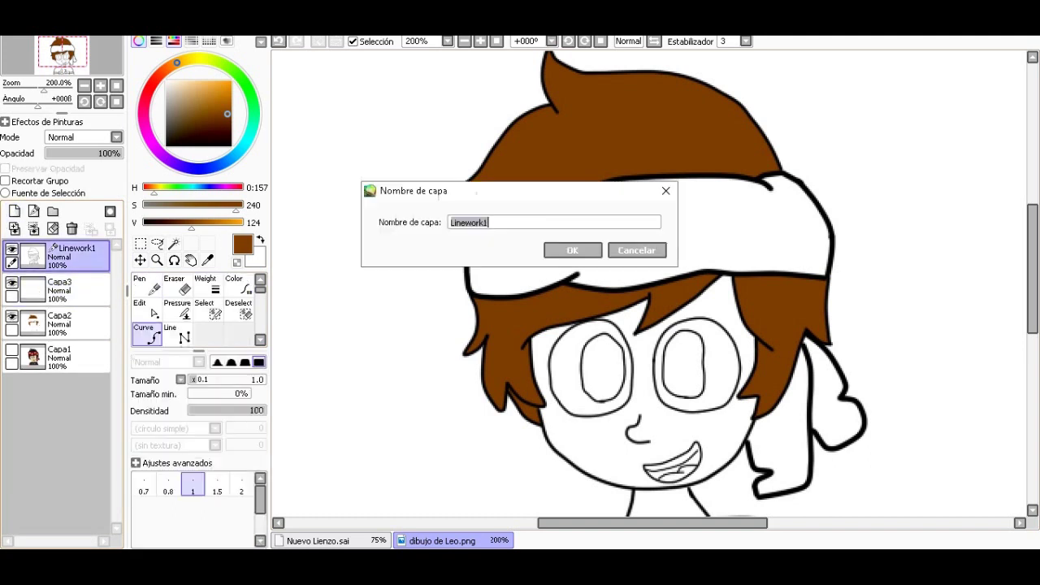
key("Escape")
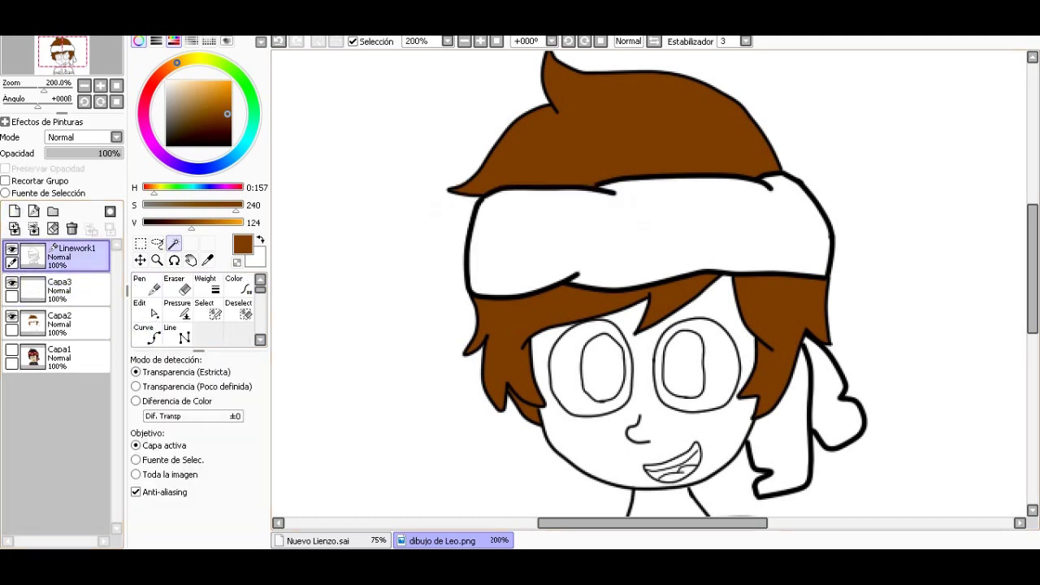
Step: Magic-wand the white headband band and both its tail areas
scroll(650, 284, "down", 2)
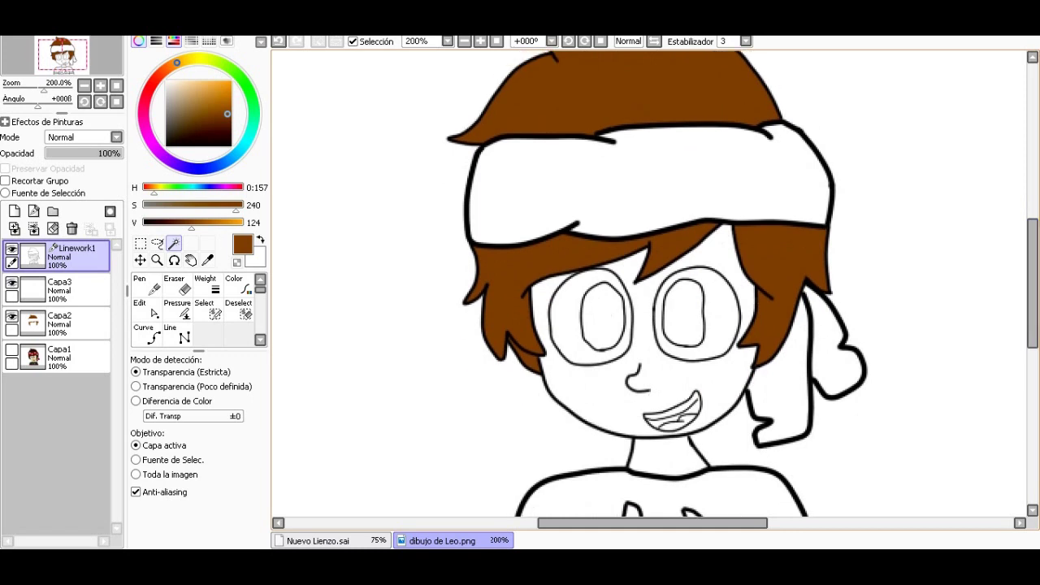
left_click(650, 183)
left_click(776, 369)
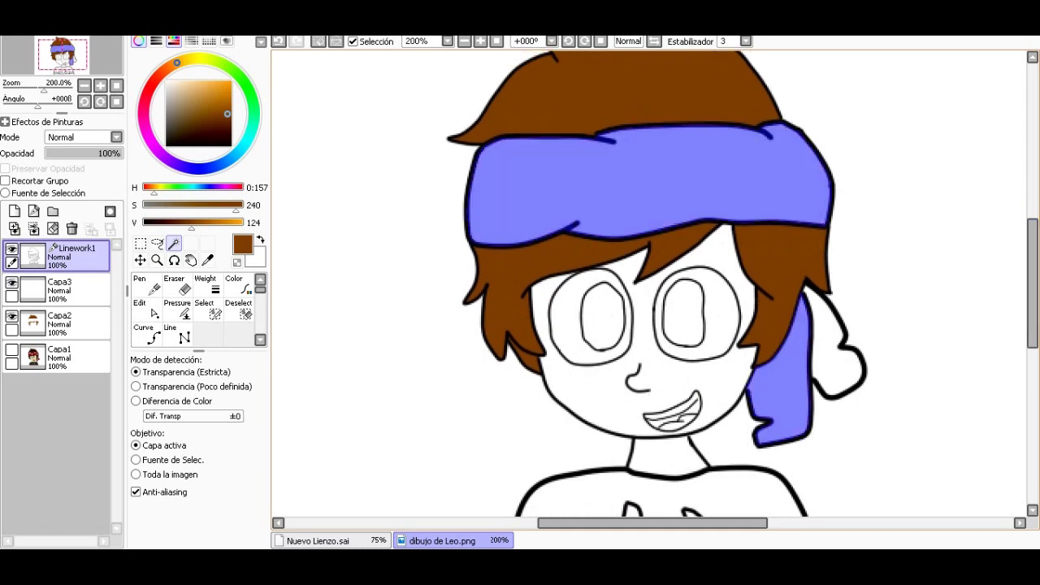
left_click(836, 358)
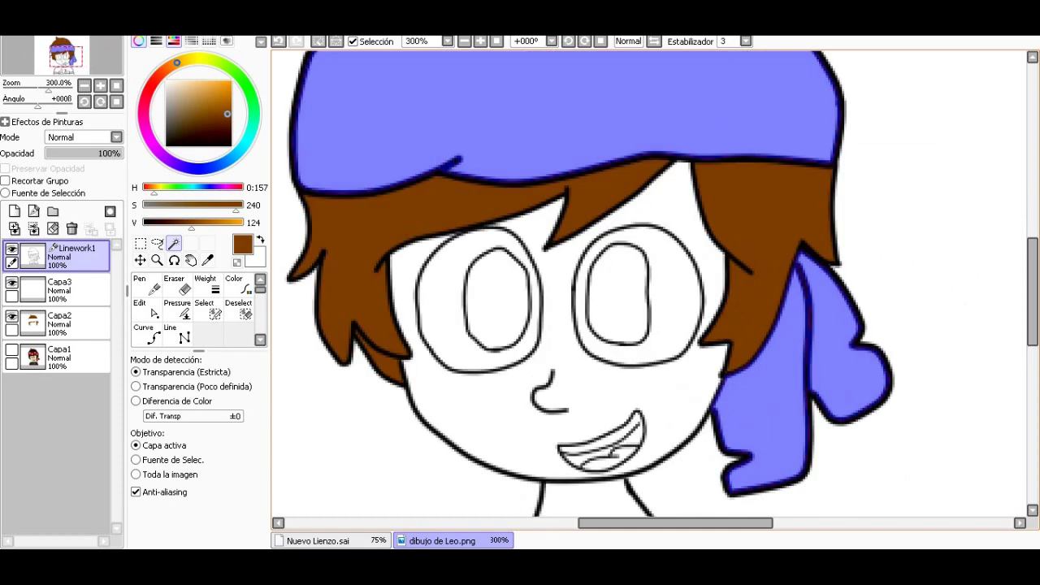
key("minus")
key("minus")
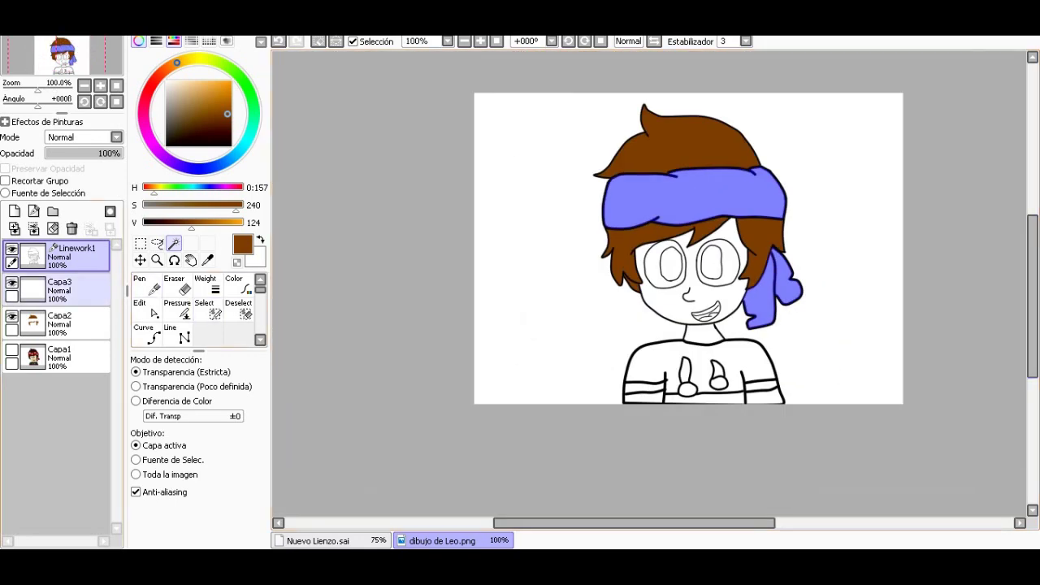
Step: On Capa3, bucket-fill the band and dangling tail bright red, then erase streaks from the band
left_click(65, 290)
scroll(688, 268, "up", 1)
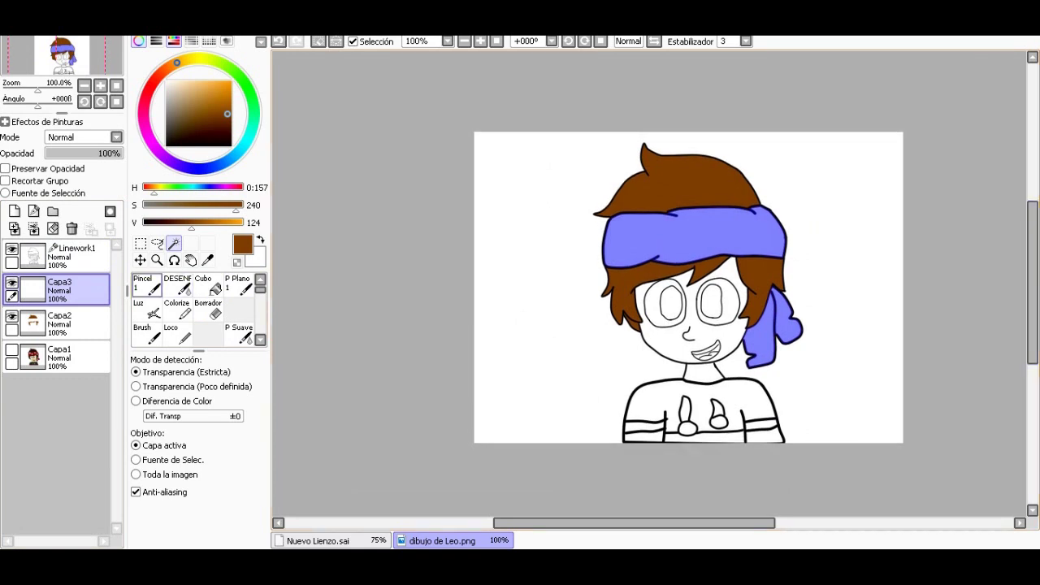
left_click(209, 289)
left_click(776, 290)
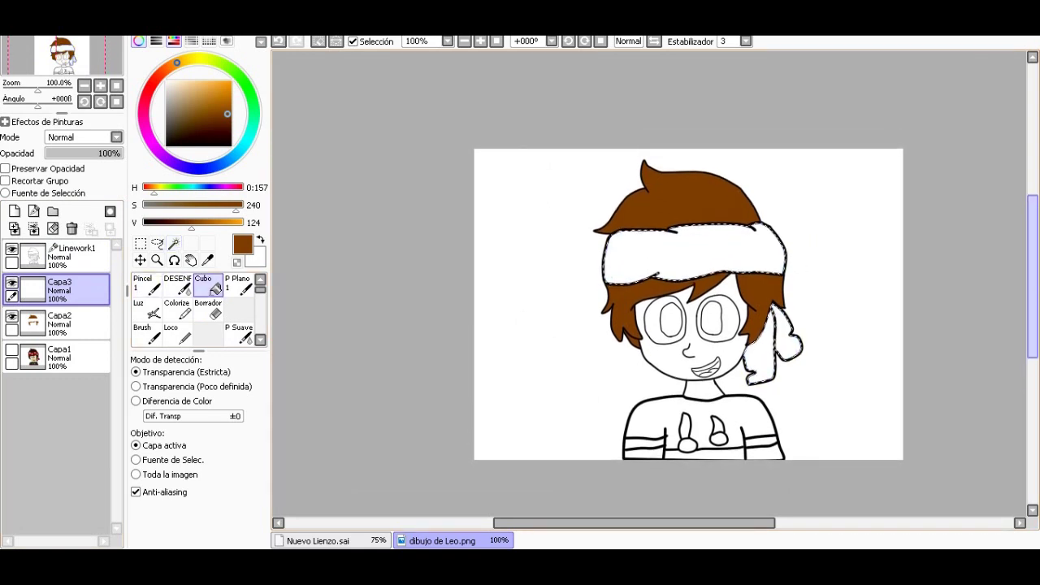
scroll(771, 294, "down", 1)
left_click(143, 111)
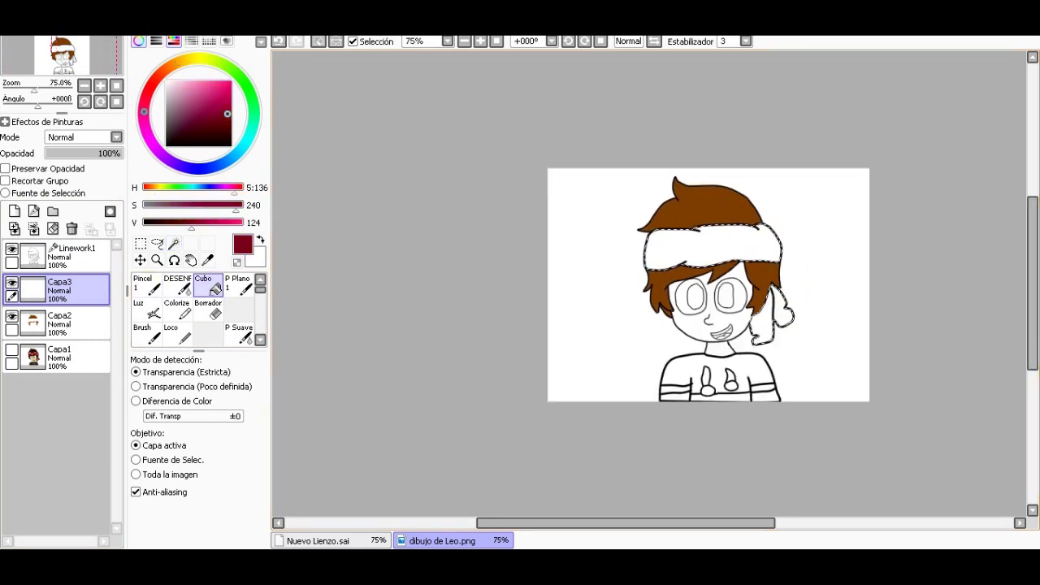
left_click_drag(227, 114, 231, 82)
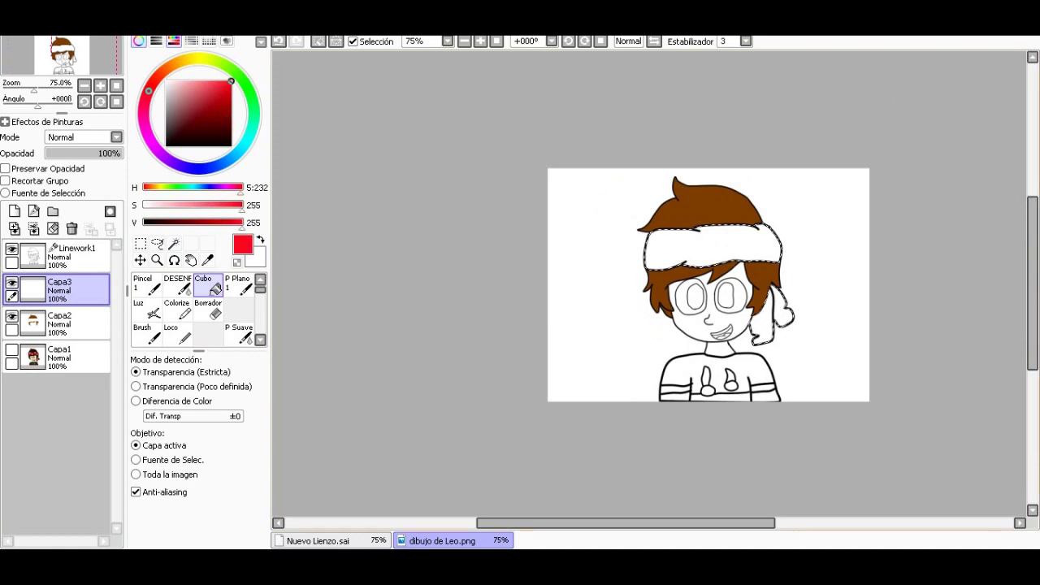
left_click(711, 243)
left_click(772, 321)
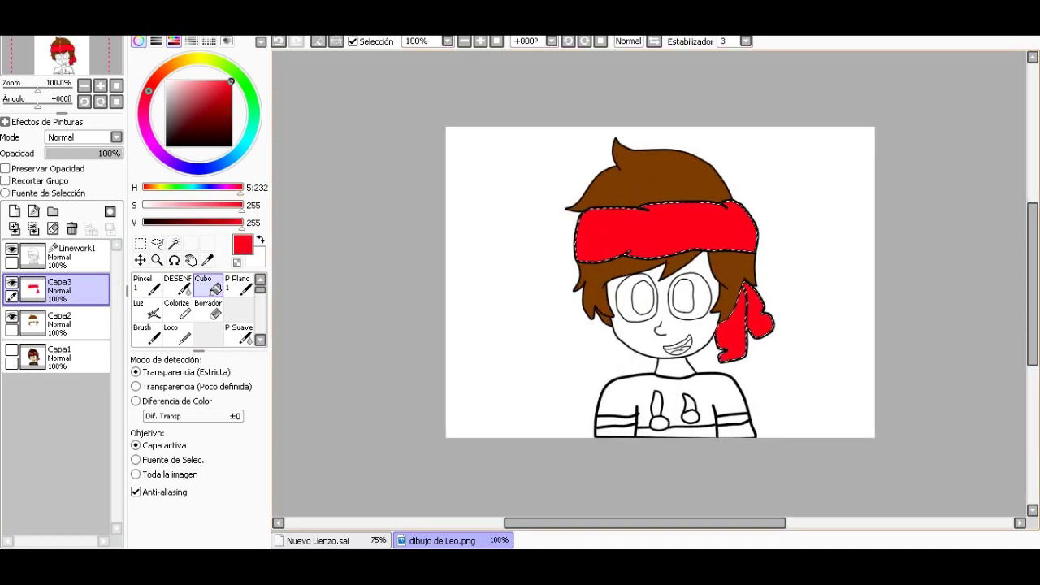
left_click(209, 309)
mouse_move(705, 245)
left_mouse_down()
mouse_move(763, 235)
mouse_move(764, 256)
mouse_move(715, 258)
left_mouse_up()
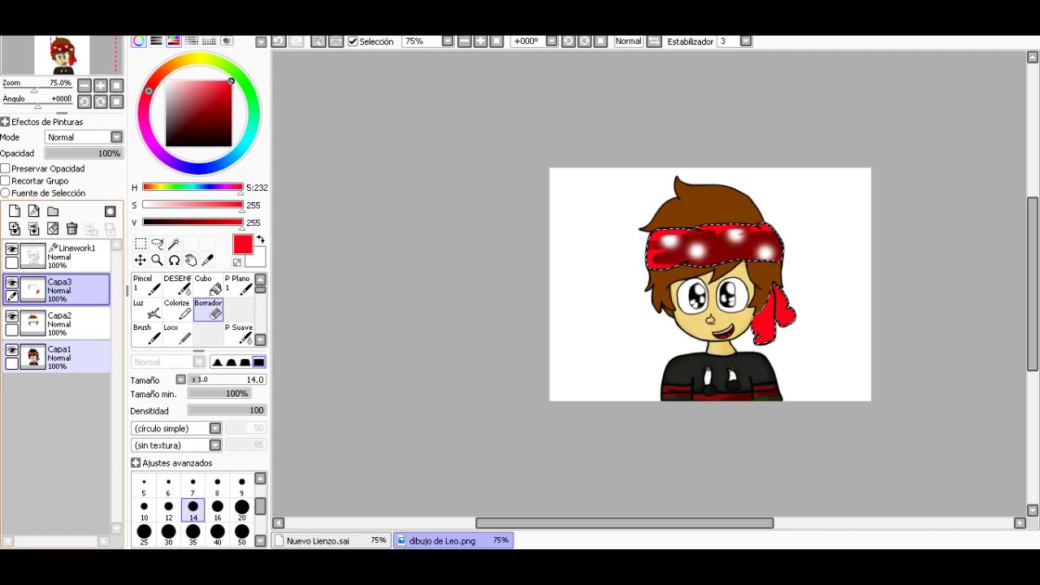
Step: Sample the reference's dark red from Capa1, hide Capa1, and fill the headband band on Capa3
scroll(899, 180, "up", 2)
left_click(57, 355)
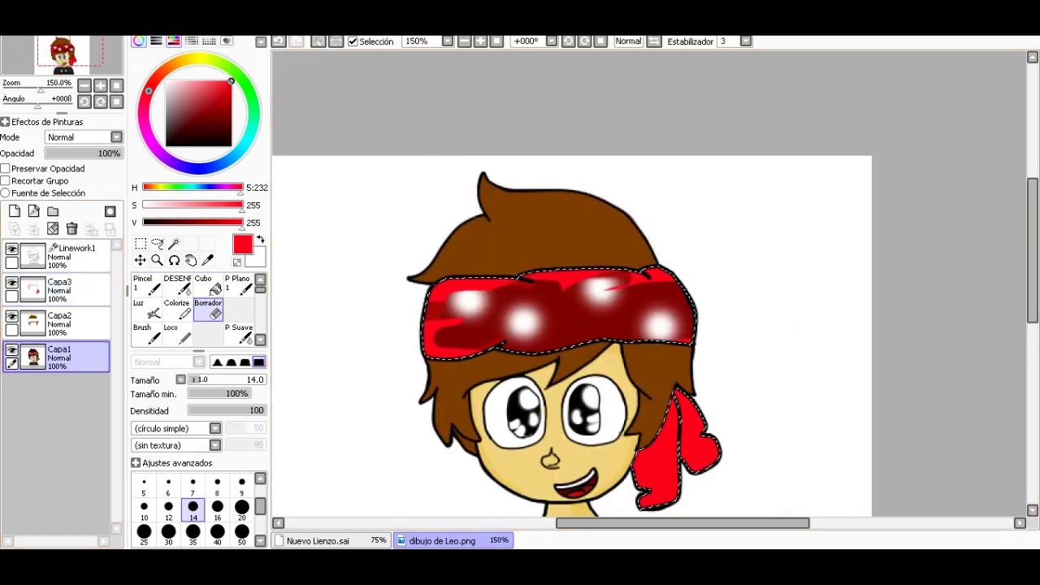
key("alt")
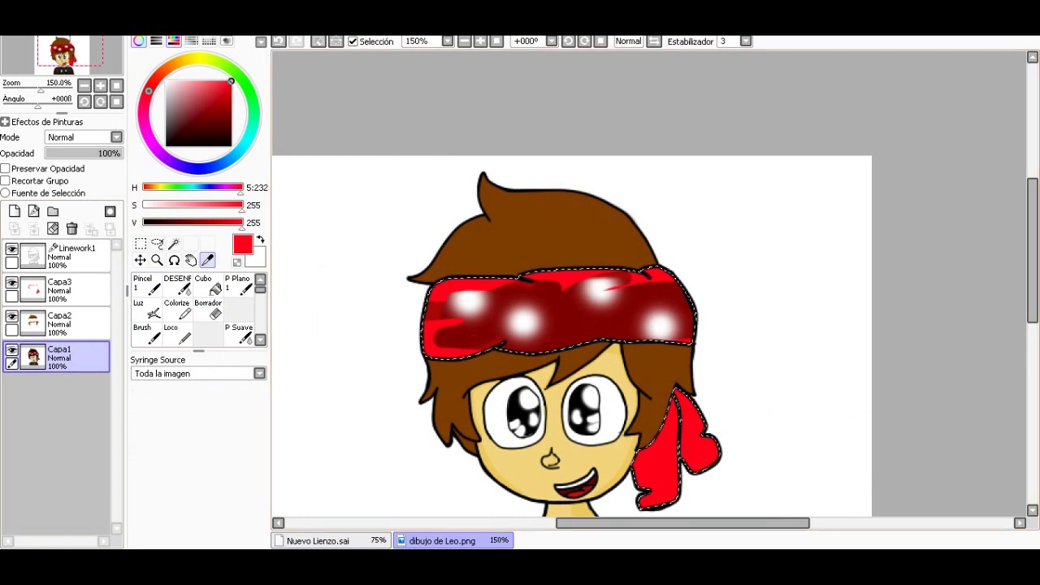
left_click(455, 333)
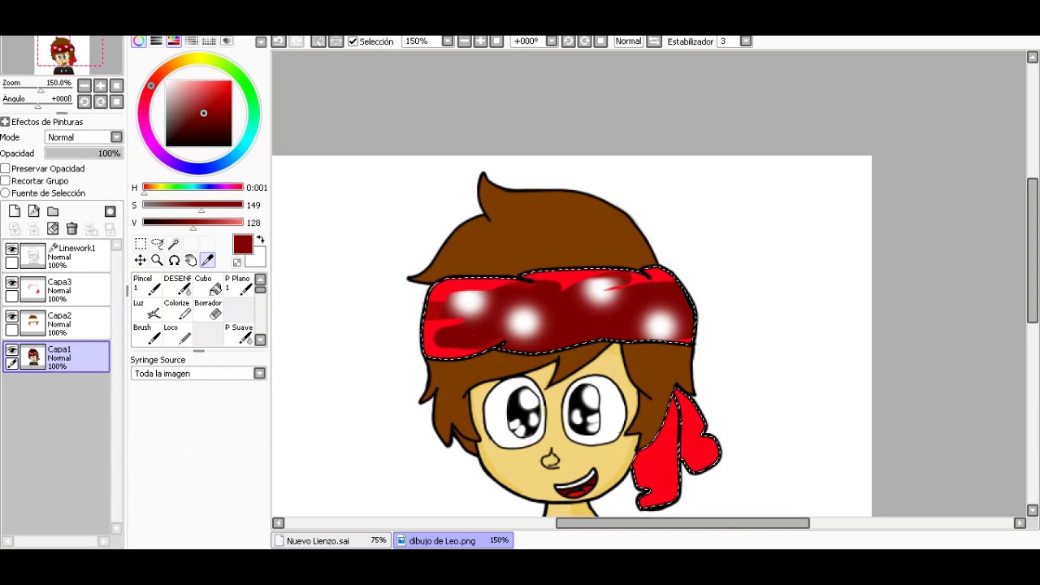
left_click(11, 349)
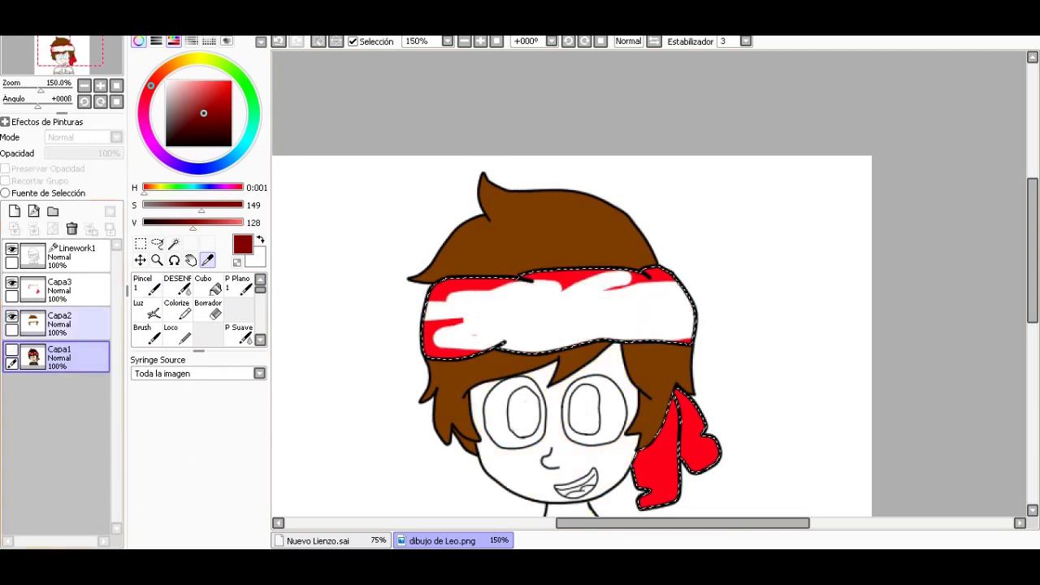
left_click(209, 286)
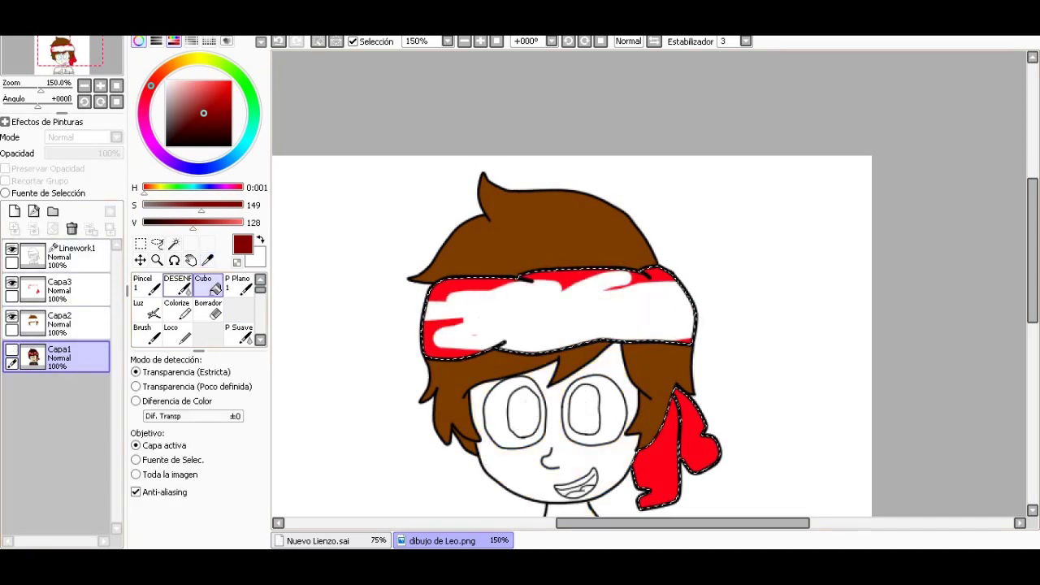
left_click(73, 290)
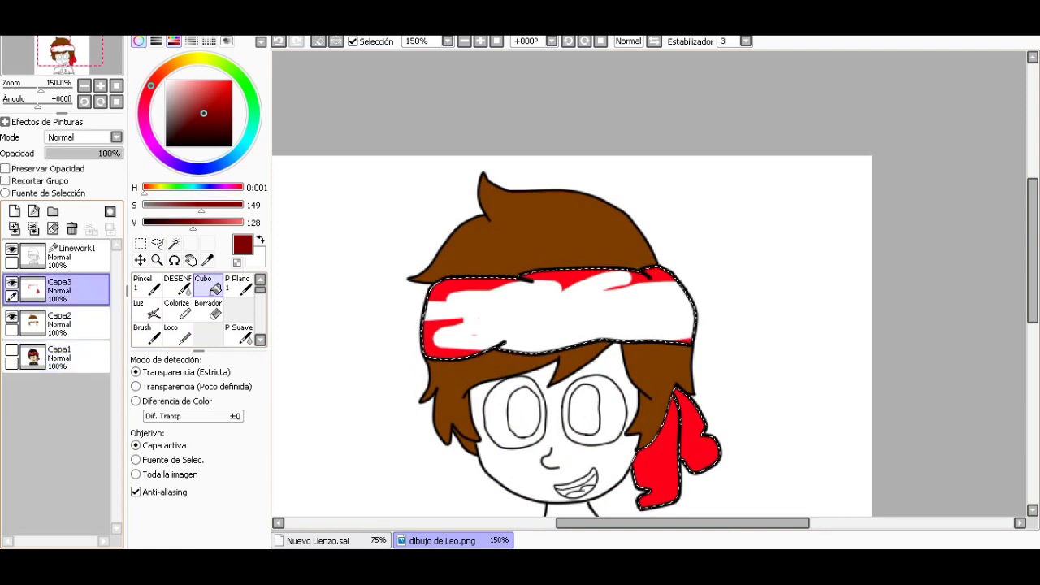
left_click(687, 300)
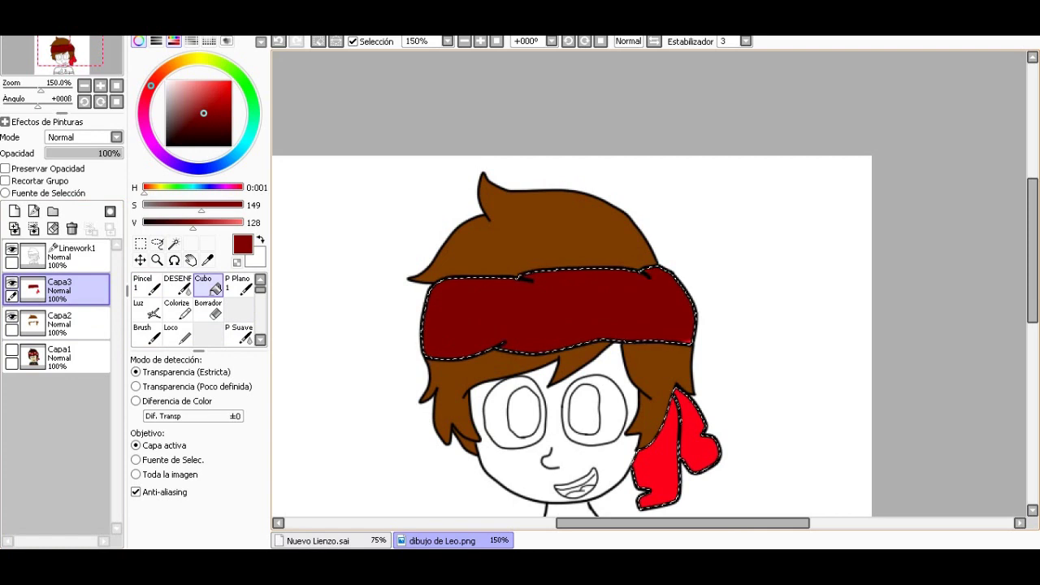
Step: Fill the dangling headband tail with the same dark red
left_click(662, 467)
scroll(654, 455, "down", 1)
scroll(699, 422, "up", 2)
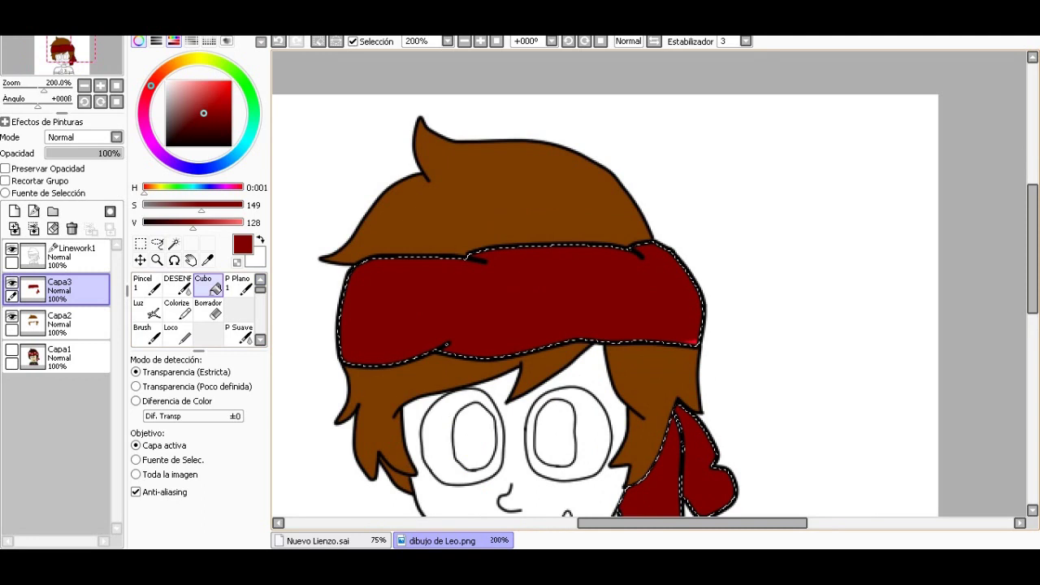
Step: Raise the V slider to 166 to lighten the headband red to a medium tone
left_click_drag(192, 227, 207, 227)
scroll(605, 284, "down", 5)
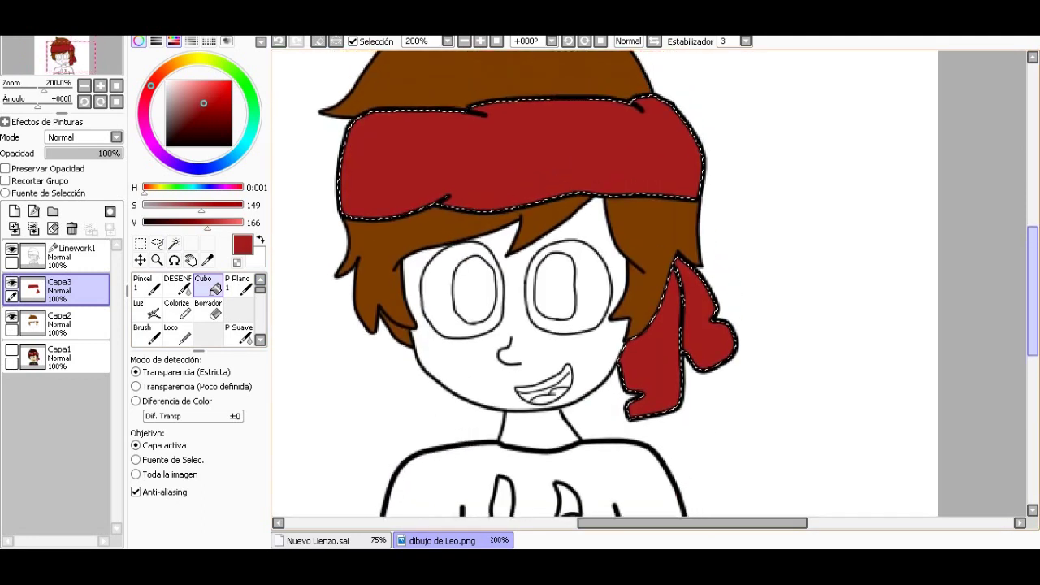
scroll(606, 284, "down", 1)
scroll(606, 284, "up", 1)
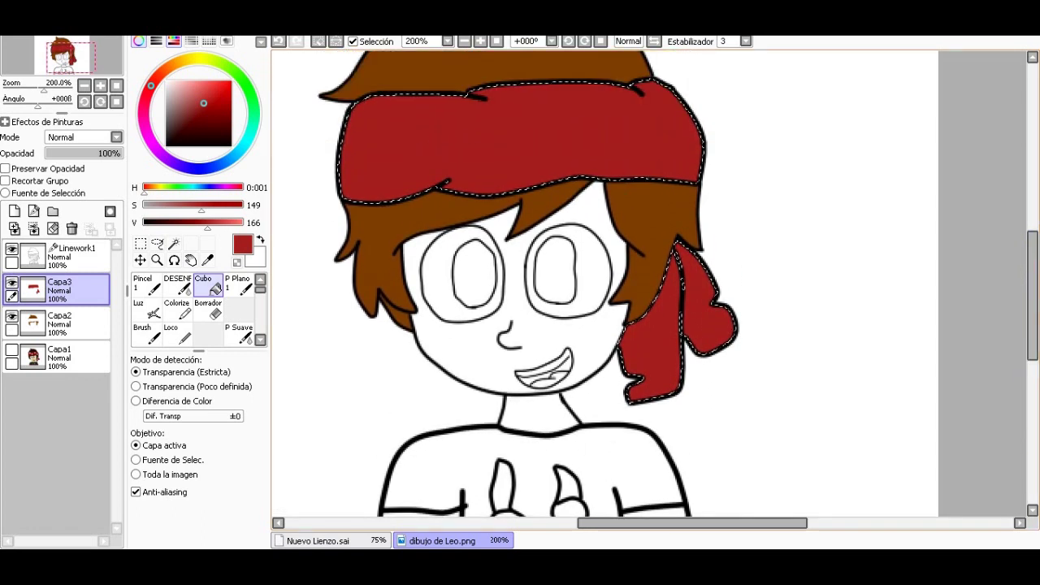
scroll(606, 284, "down", 1)
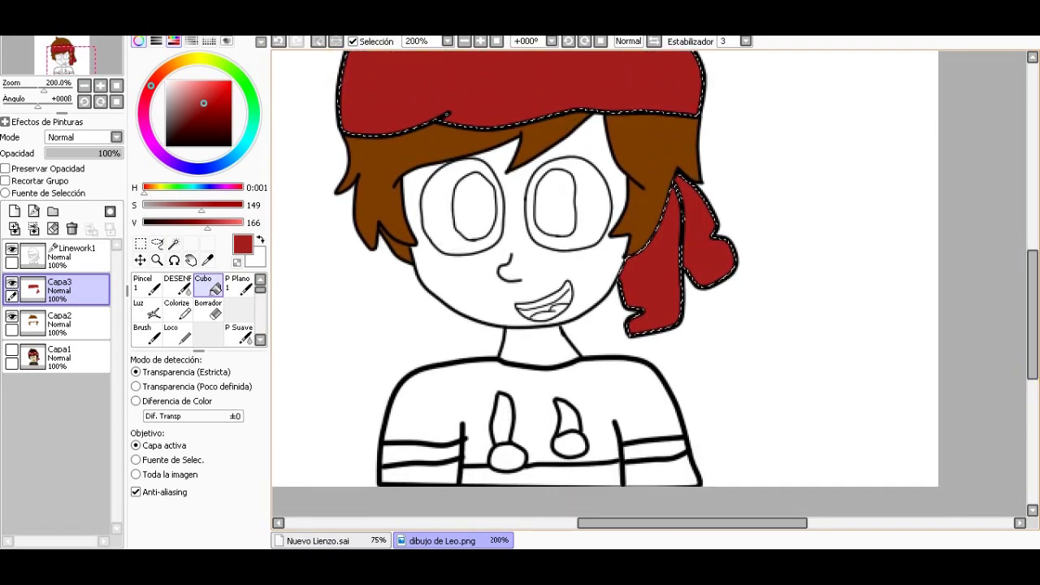
scroll(605, 284, "up", 2)
scroll(605, 284, "up", 1)
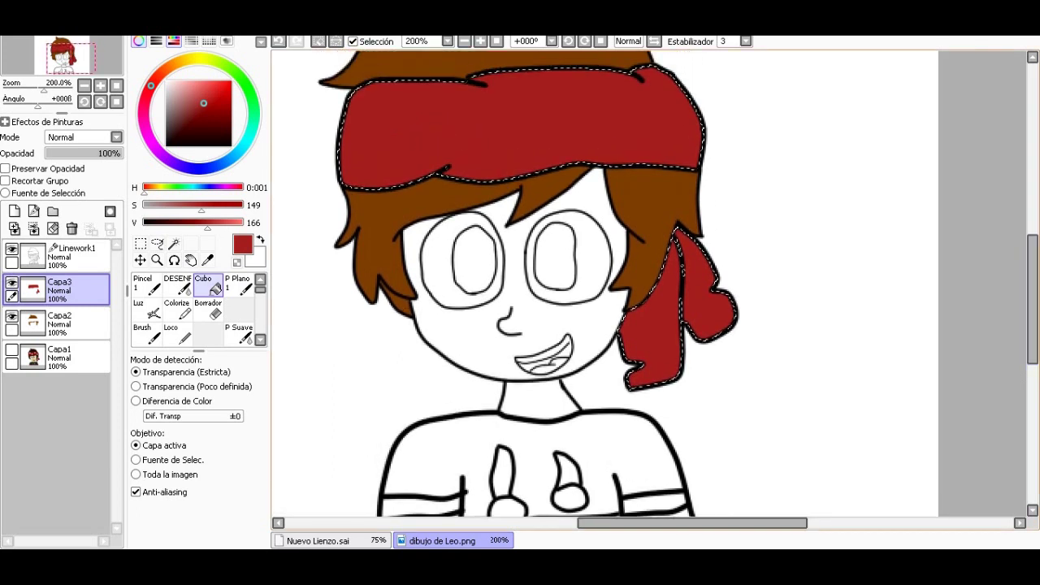
scroll(605, 284, "up", 1)
scroll(605, 285, "up", 1)
scroll(528, 284, "up", 1)
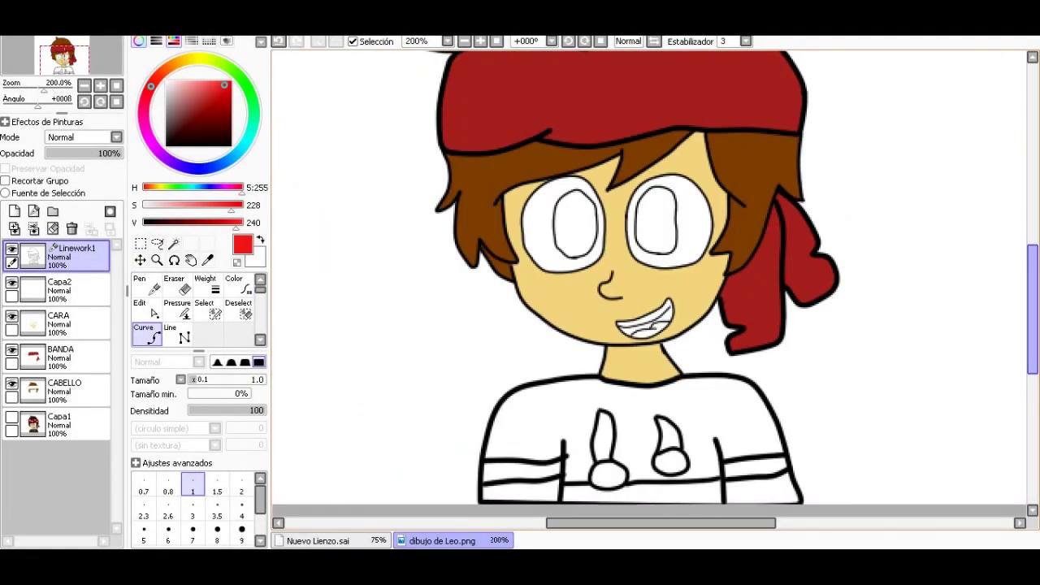
Step: Scroll around the canvas to review the coloured face, mouth and sweater
scroll(767, 286, "down", 4)
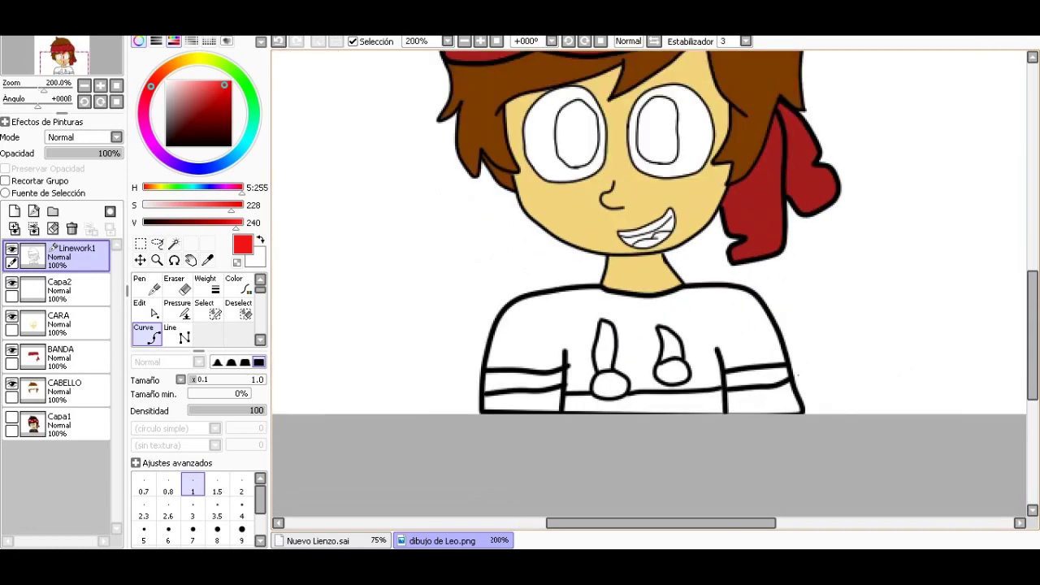
scroll(748, 390, "up", 2)
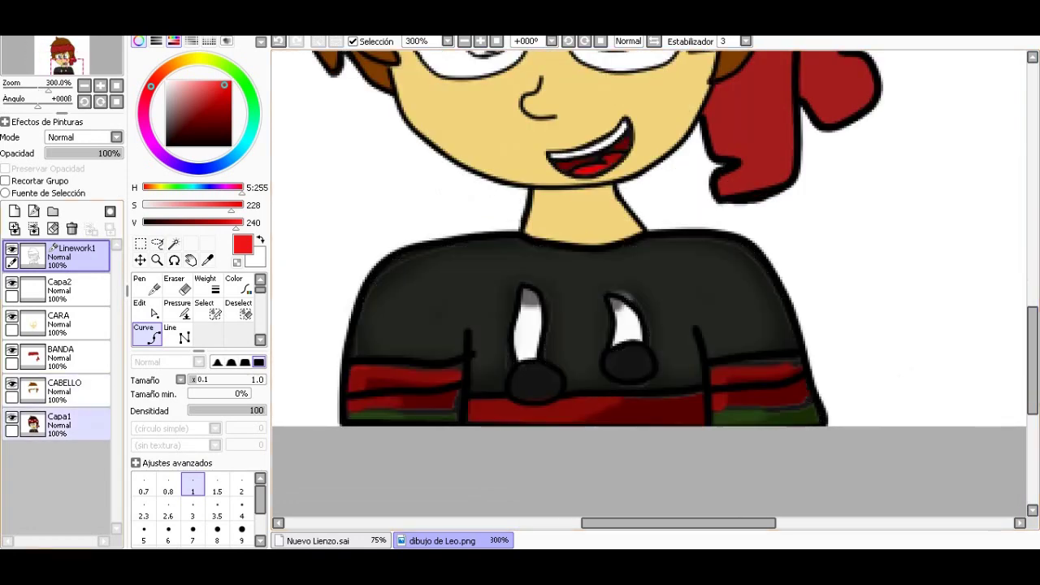
scroll(431, 404, "up", 1)
scroll(415, 405, "up", 2)
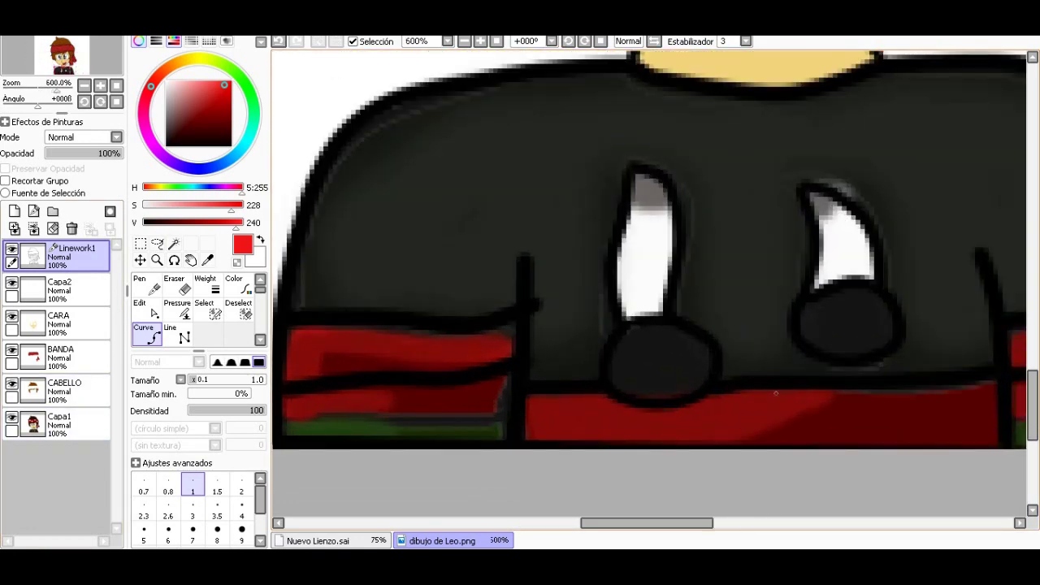
scroll(845, 390, "down", 2)
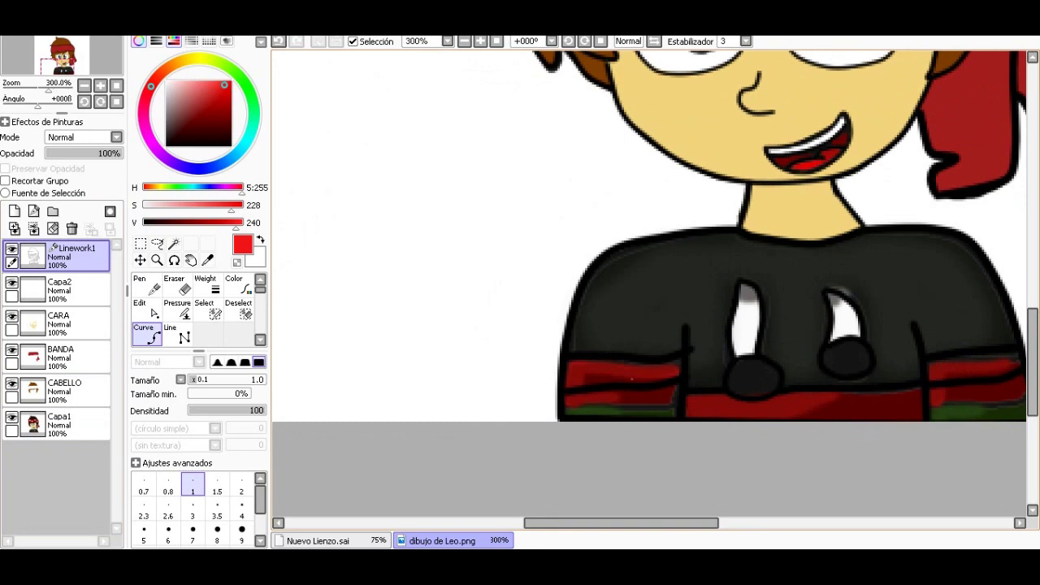
scroll(673, 292, "up", 2)
scroll(672, 293, "down", 2)
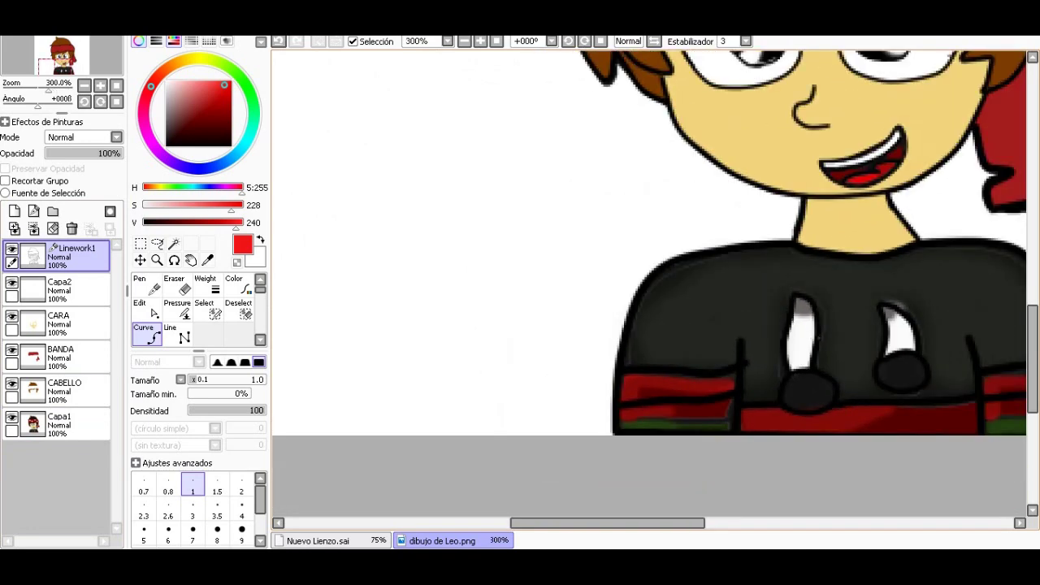
scroll(682, 321, "up", 1)
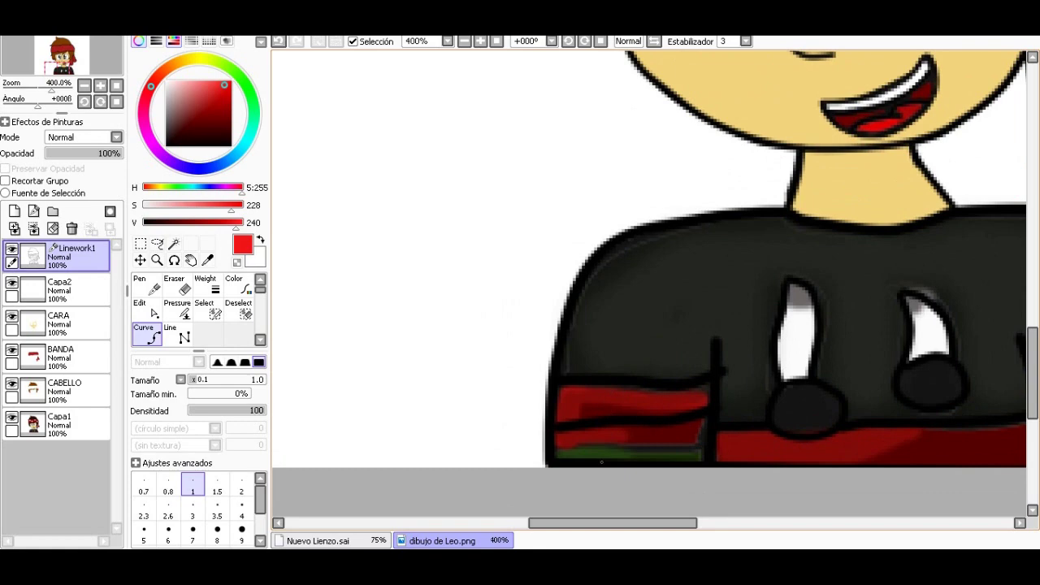
scroll(601, 462, "down", 3)
scroll(965, 431, "up", 3)
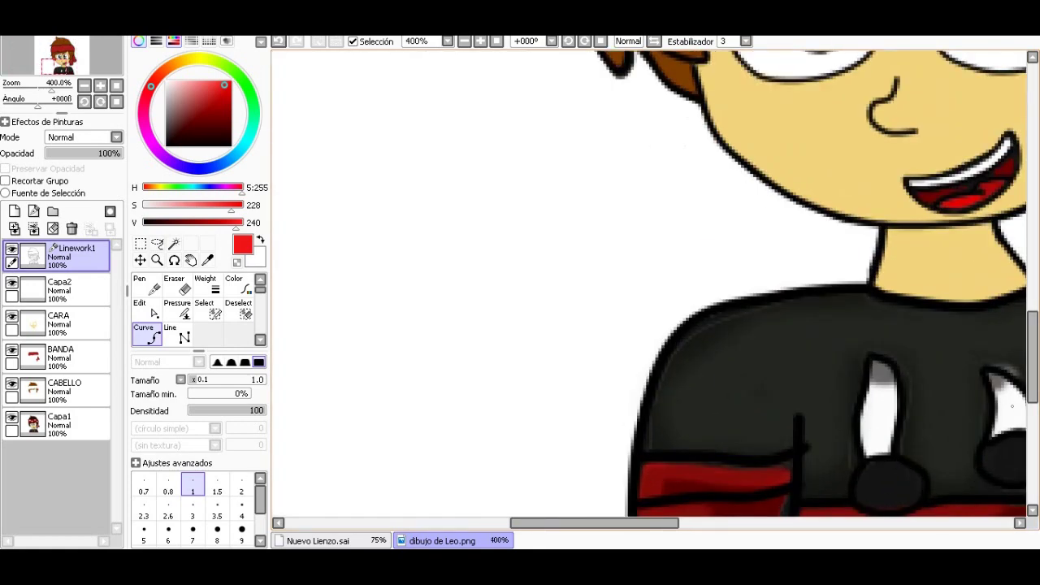
scroll(1011, 405, "down", 2)
scroll(1012, 406, "down", 1)
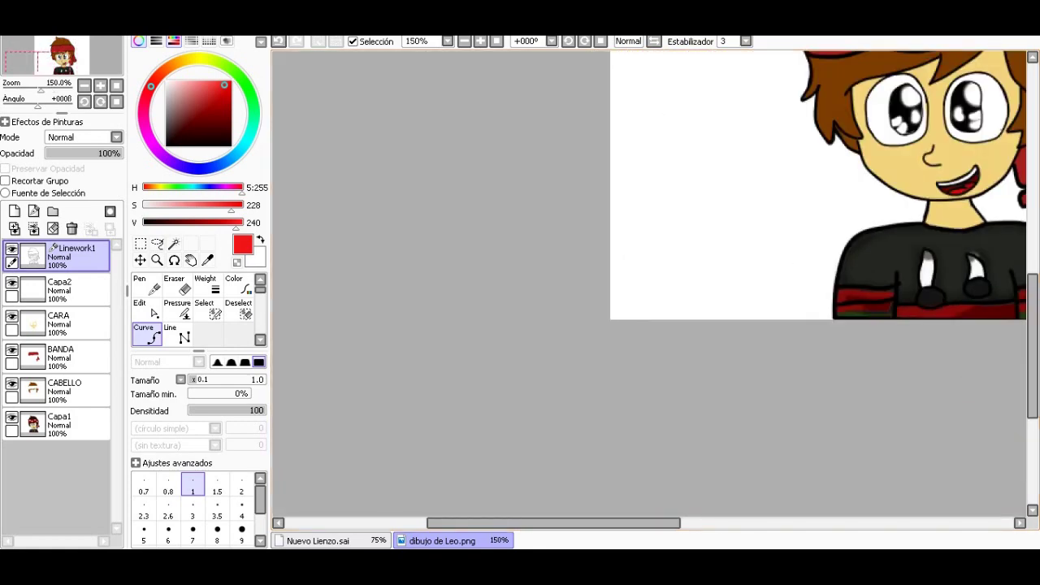
Step: Undo the stray red stroke drawn across the chest
left_click_drag(554, 522, 660, 522)
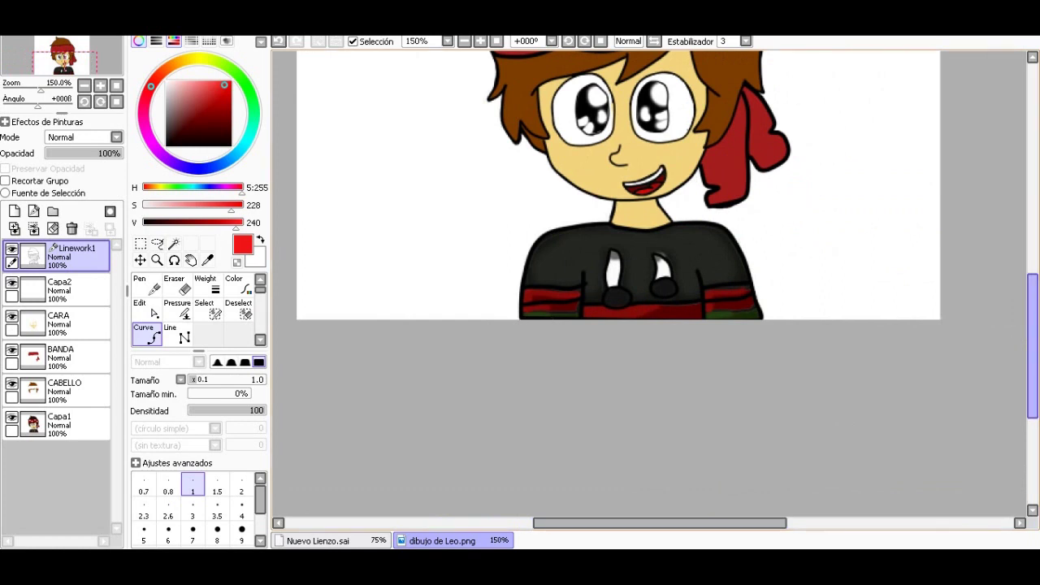
scroll(618, 406, "up", 1)
scroll(617, 406, "up", 1)
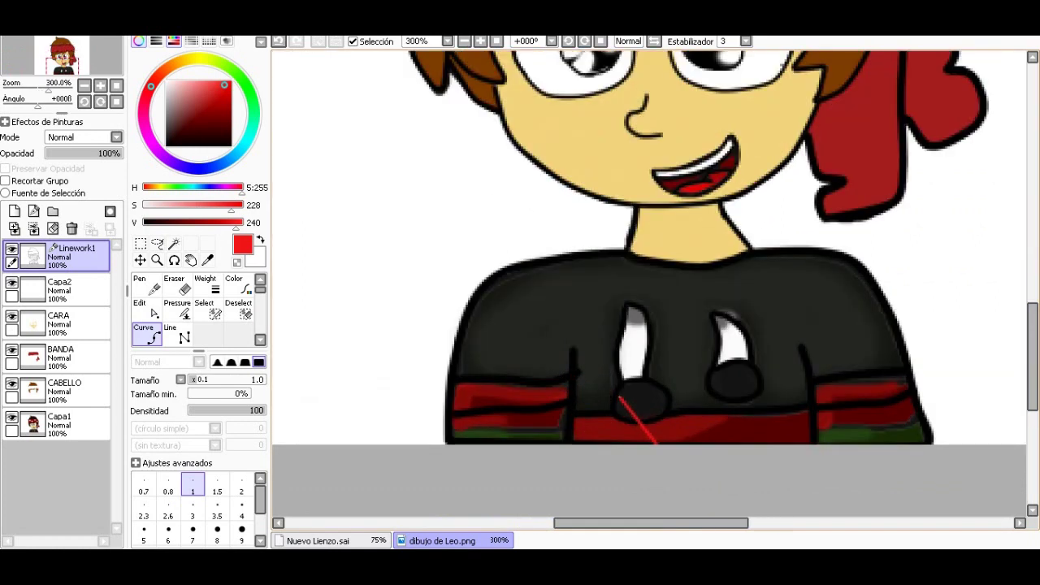
key("ctrl+z")
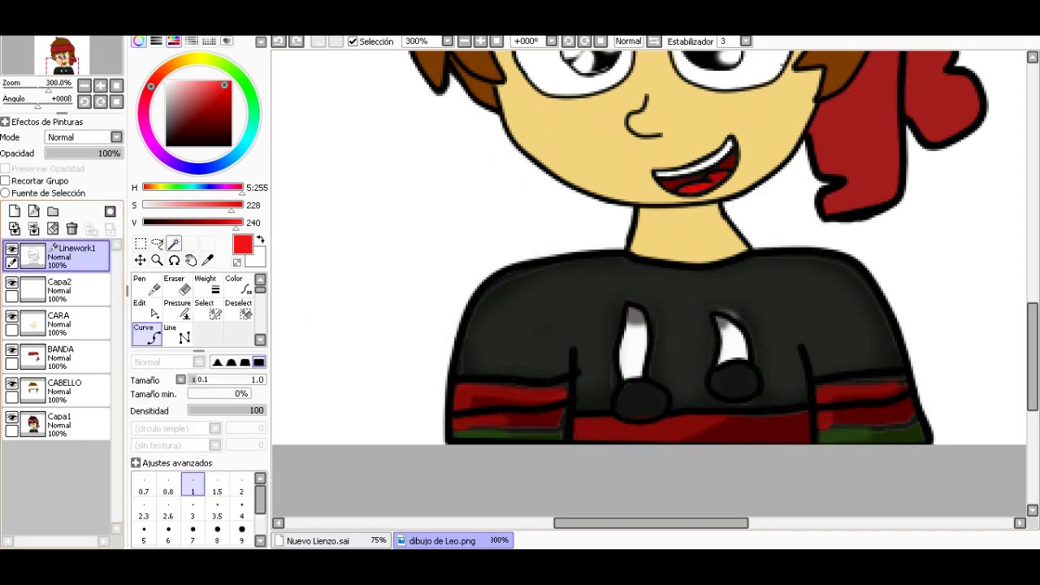
Step: Magic-wand the sweater body on Capa1, fill it dark grey on Capa2, and hide Capa1
left_click(173, 243)
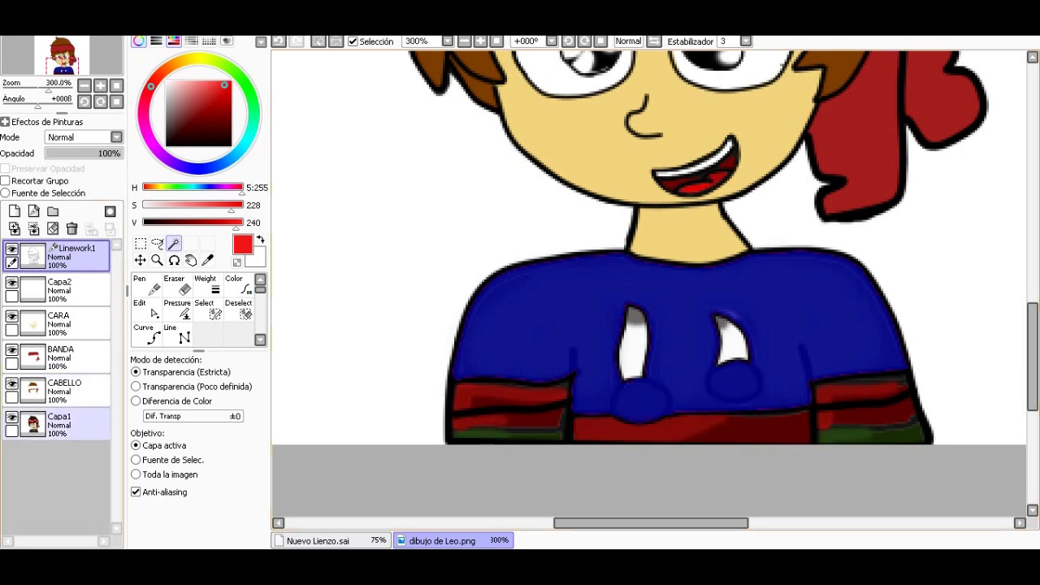
left_click(57, 422)
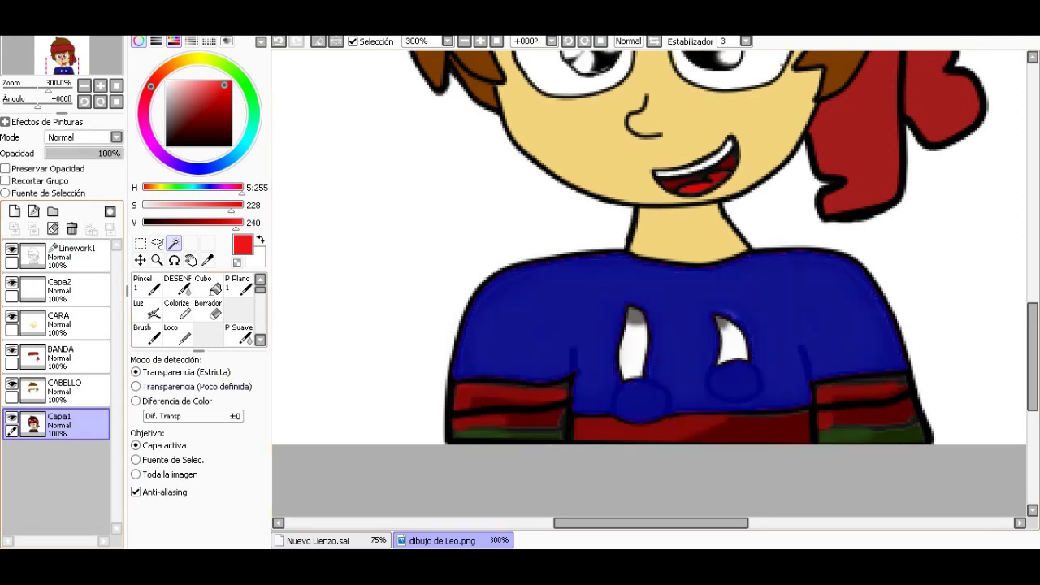
left_click(57, 290, "ctrl")
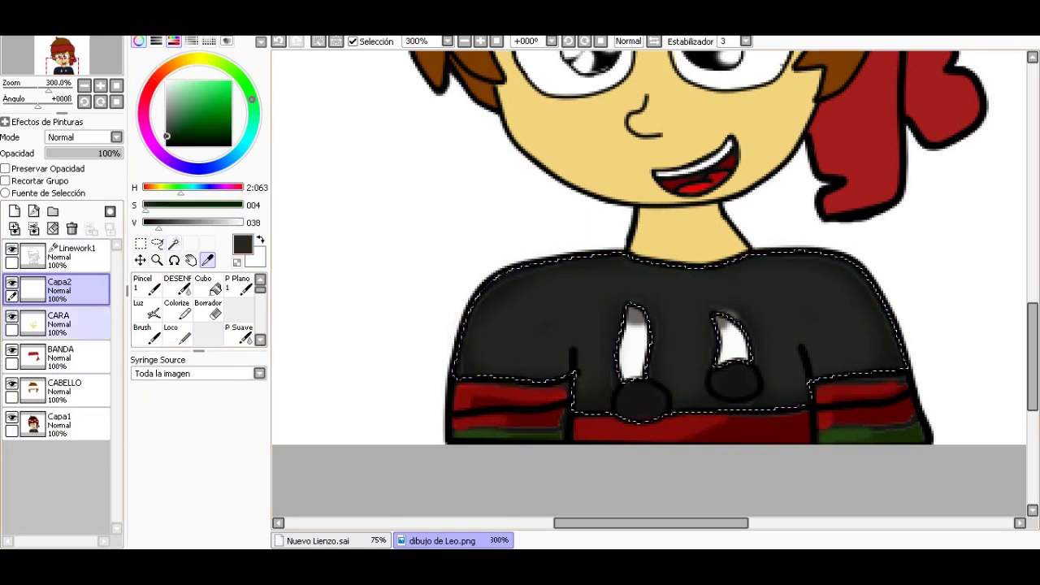
left_click(208, 284)
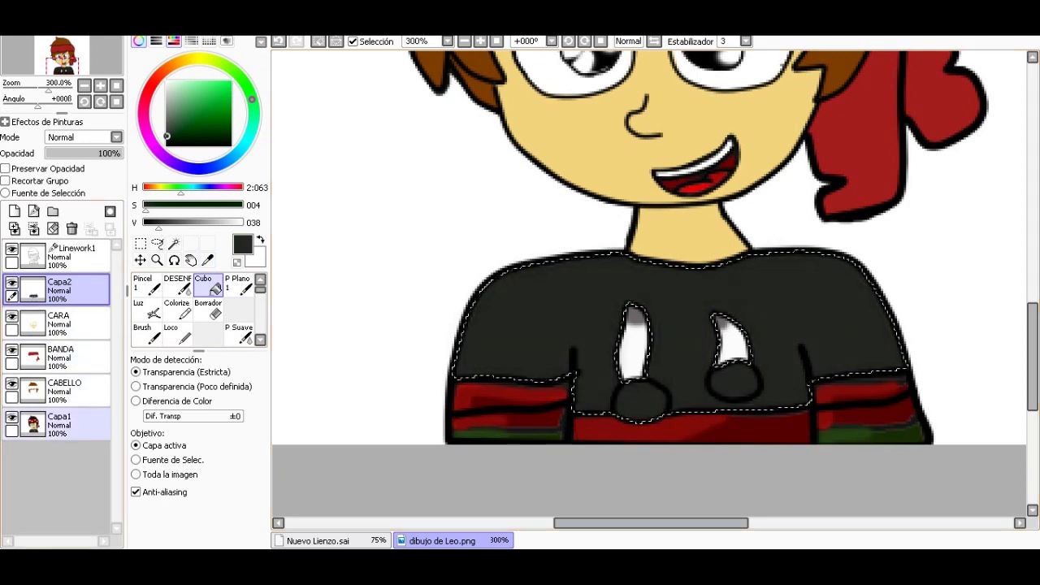
left_click(11, 416)
key("ctrl+d")
Step: Zoom out and in to check the filled sweater against the face
key("ctrl+minus")
key("ctrl+minus")
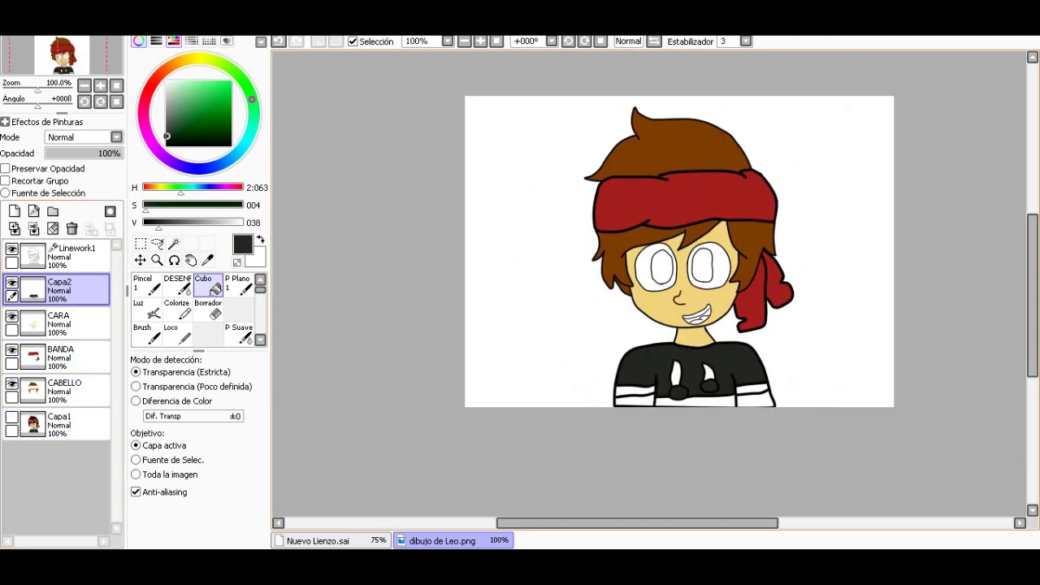
key("ctrl+plus")
key("ctrl+plus")
scroll(650, 285, "down", 3)
key("ctrl+minus")
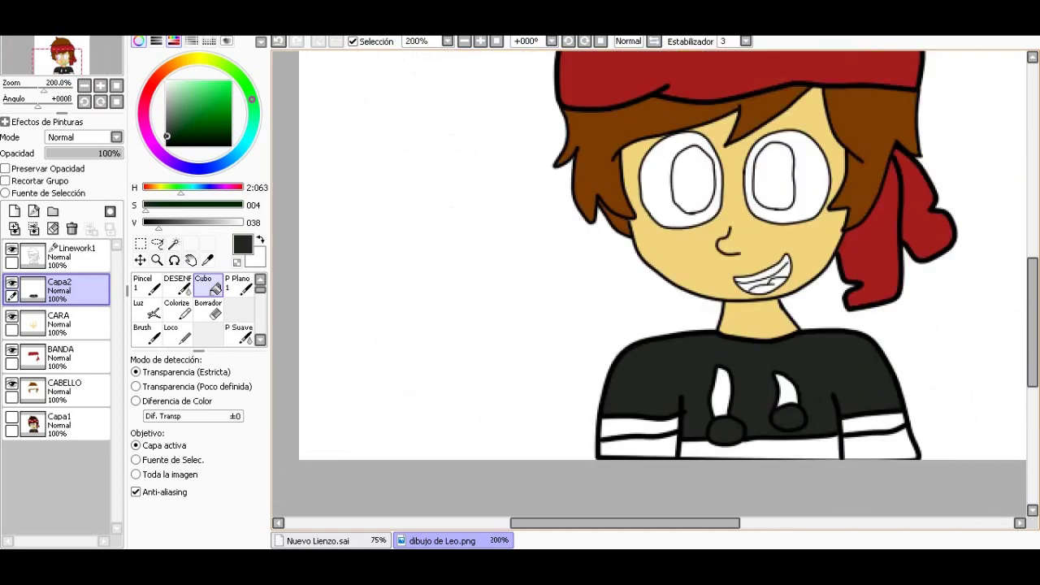
key("ctrl+plus")
key("ctrl+plus")
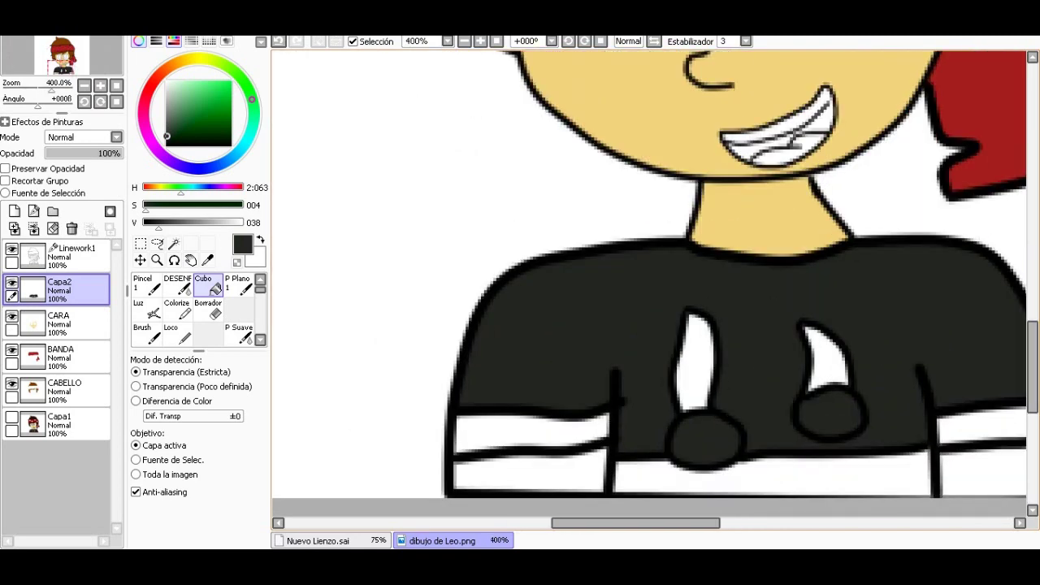
key("ctrl+minus")
key("ctrl+minus")
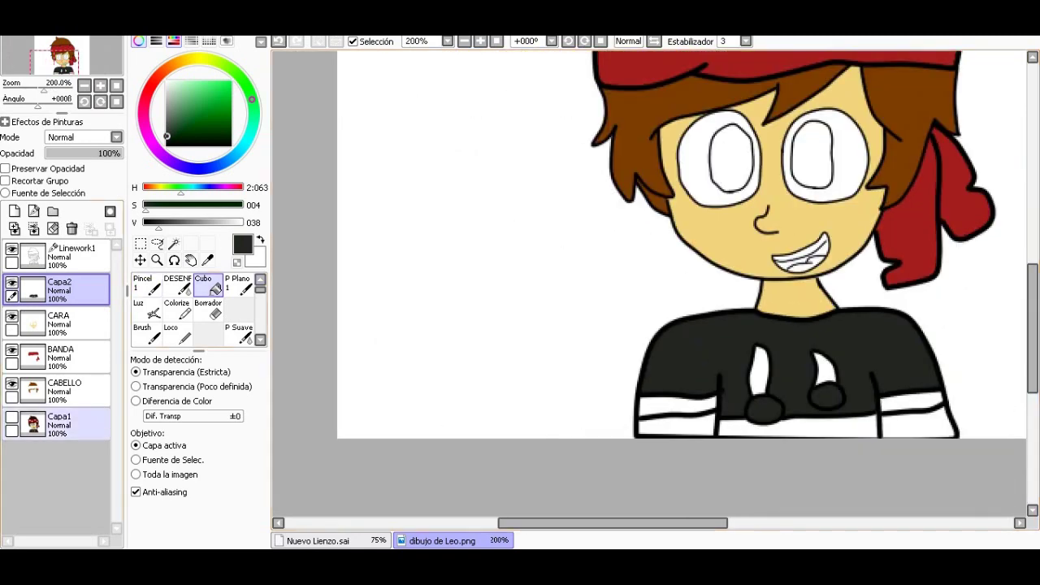
double_click(77, 248)
Step: Cancel the rename and magic-wand the left sleeve, bottom centre and right sleeve stripes
left_click(636, 250)
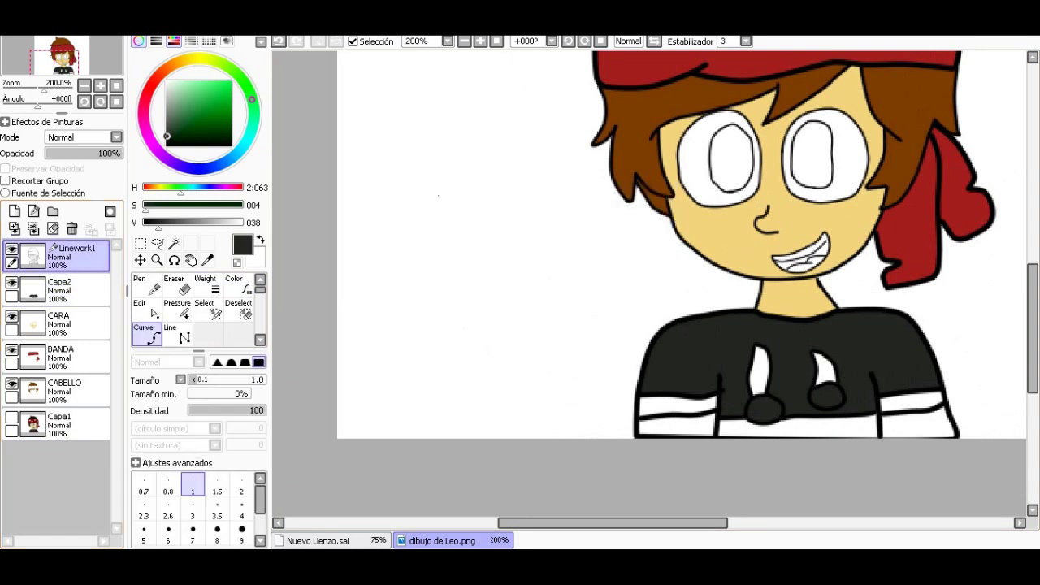
left_click(173, 242)
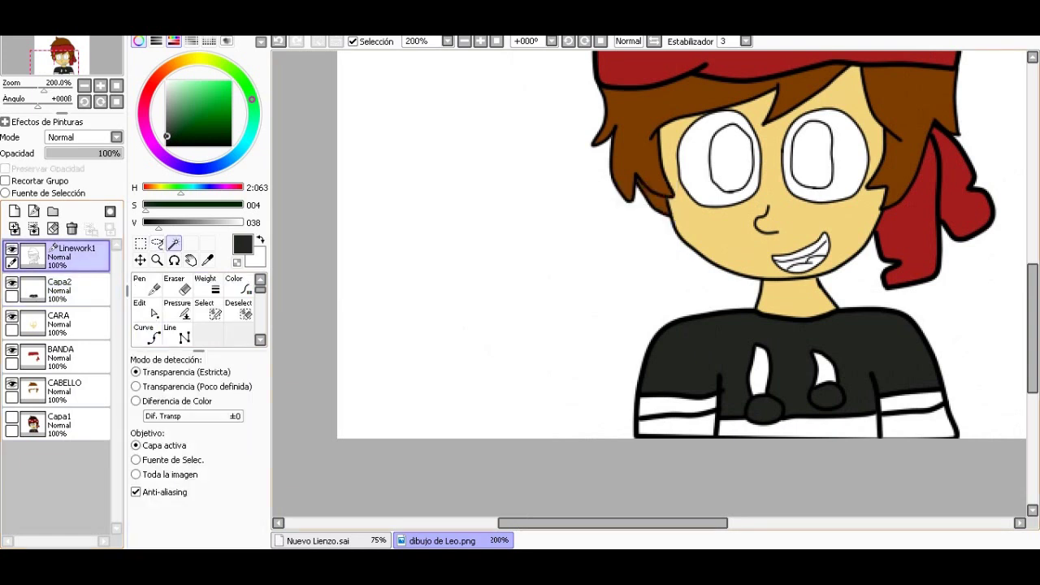
scroll(731, 475, "right", 2)
scroll(732, 475, "up", 1)
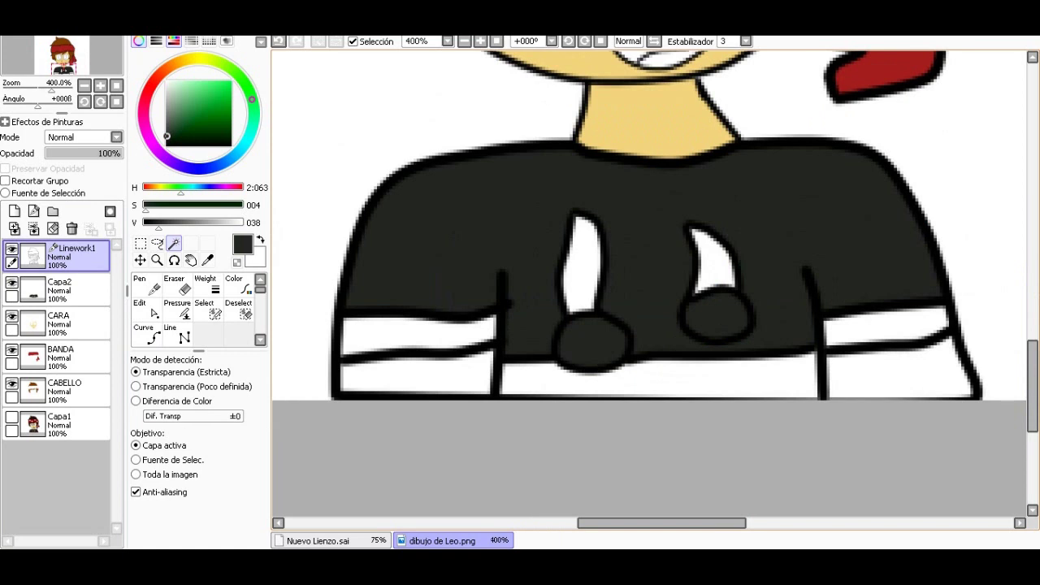
left_click(419, 335)
left_click(658, 380)
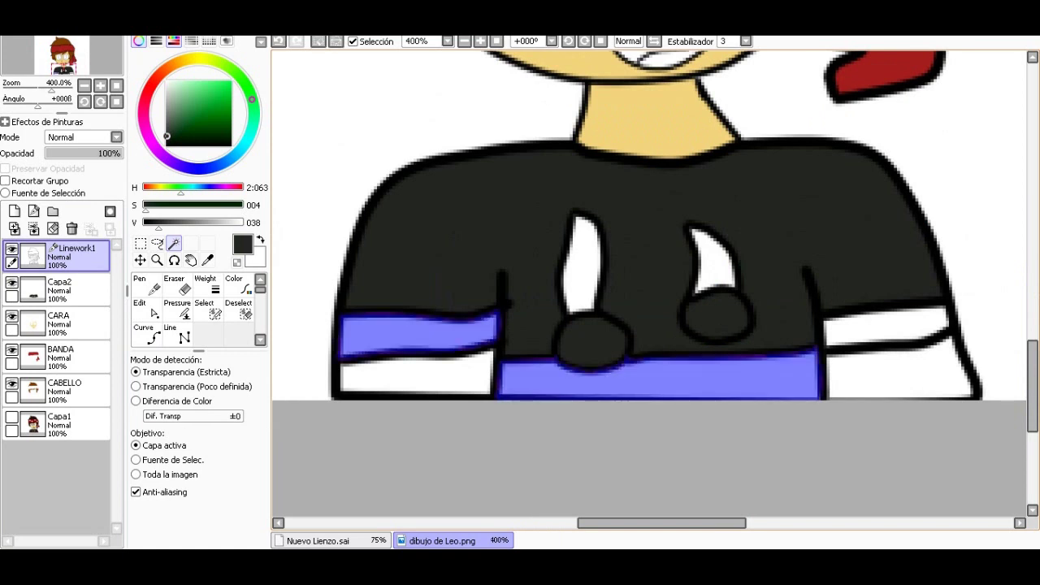
left_click(886, 329)
Step: Add a new layer below Linework1 and sample the bandana's dark red
left_click(15, 212)
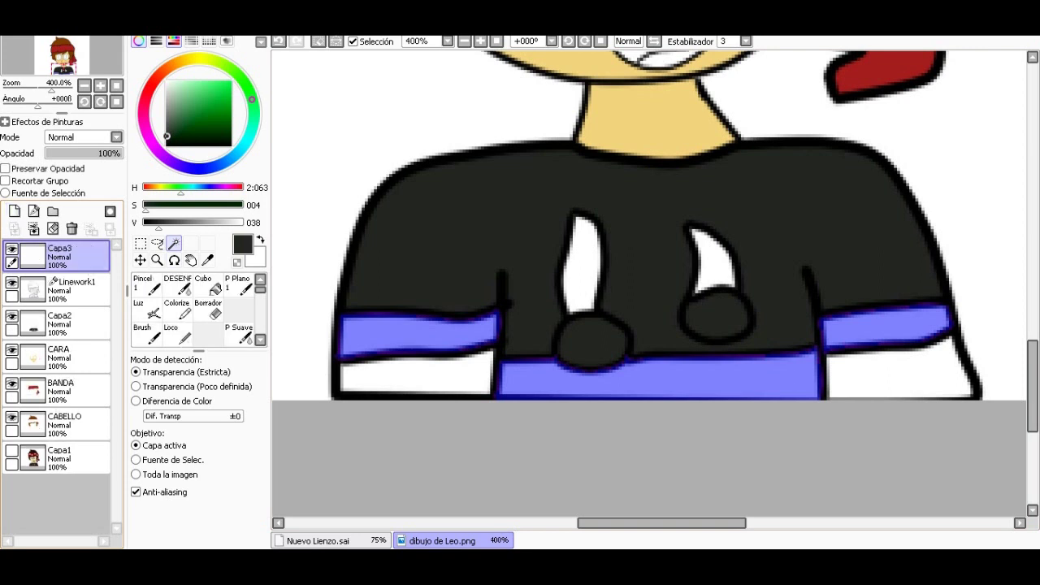
left_click_drag(56, 256, 57, 293)
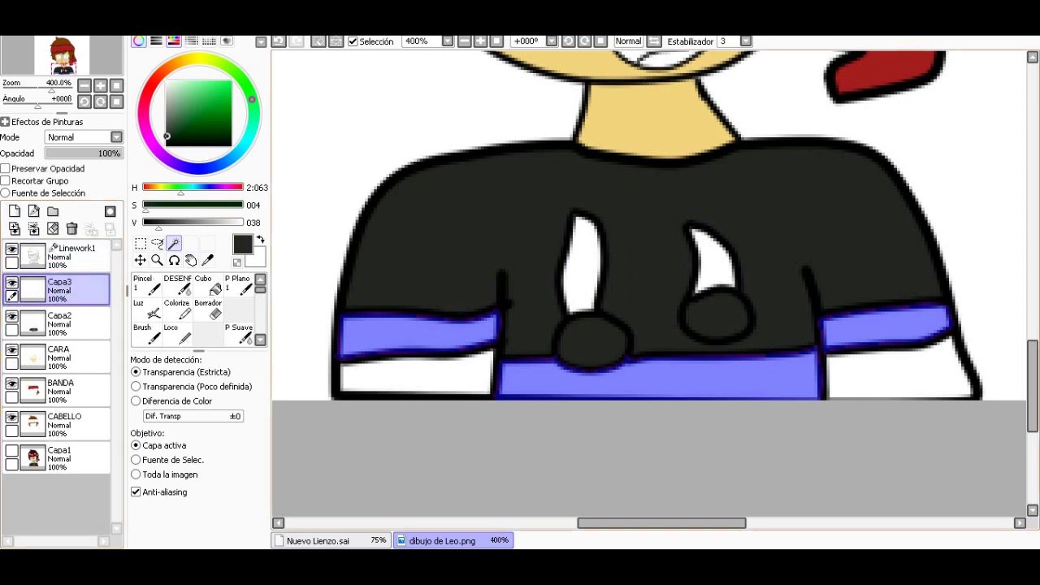
left_click(207, 260)
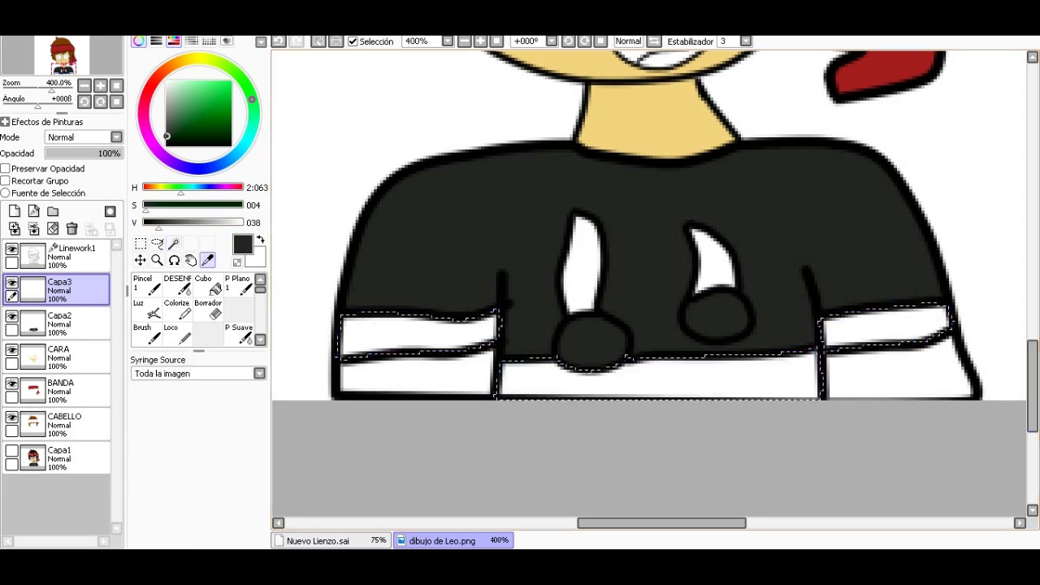
scroll(650, 285, "up", 5)
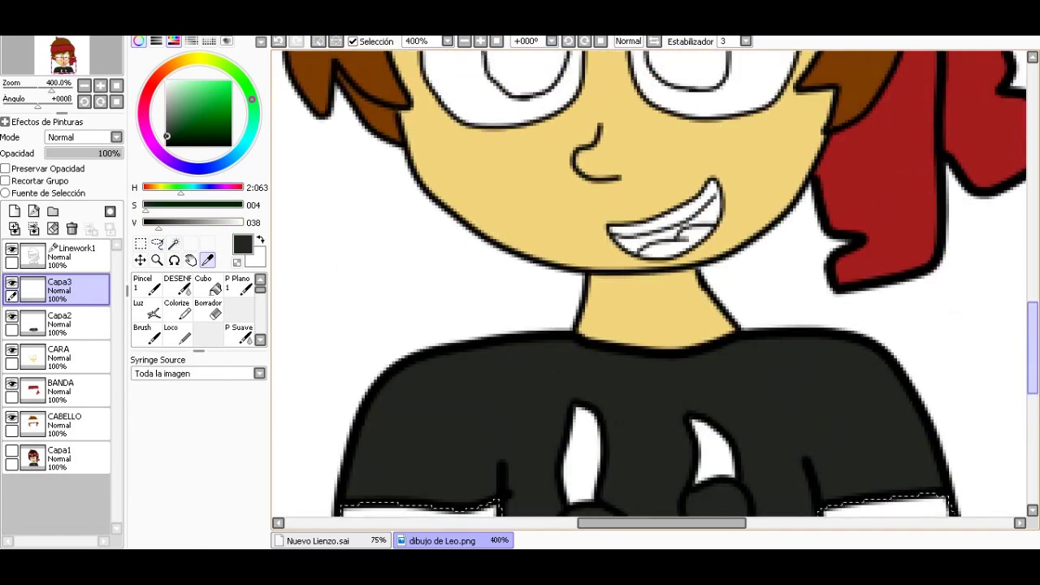
left_click(893, 203)
scroll(650, 284, "down", 5)
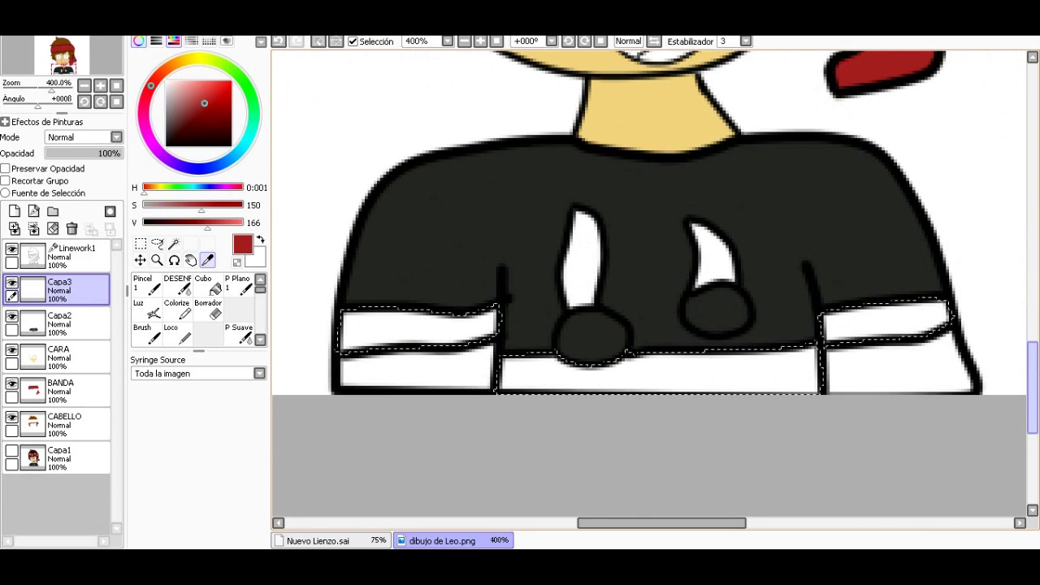
Step: Fill the three selected stripes dark red and deselect
left_click(208, 286)
left_click(419, 321)
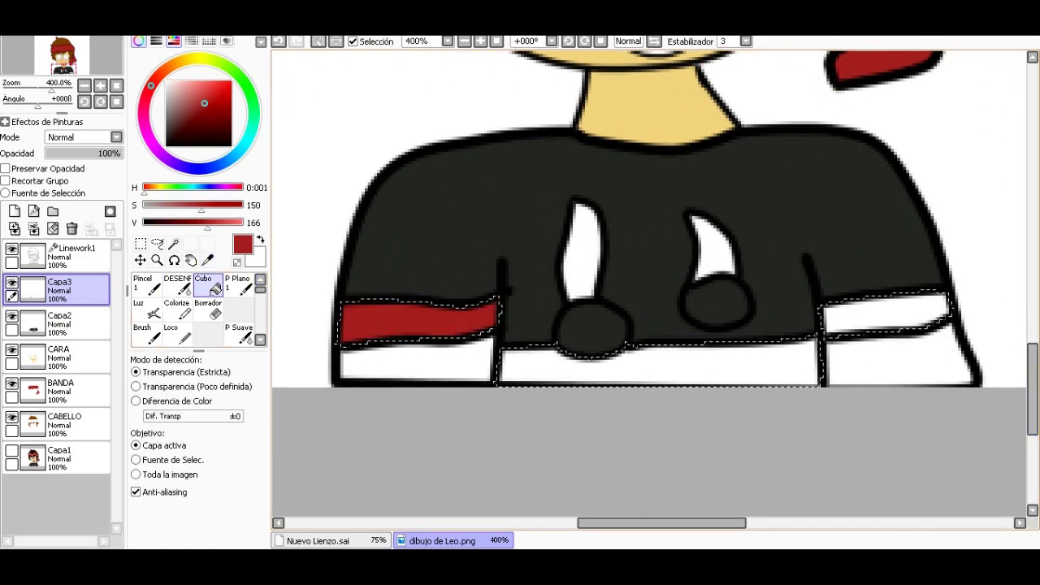
left_click(605, 362)
key("ctrl+d")
Step: Scroll around the canvas to review the red-striped sweater
scroll(650, 285, "down", 2)
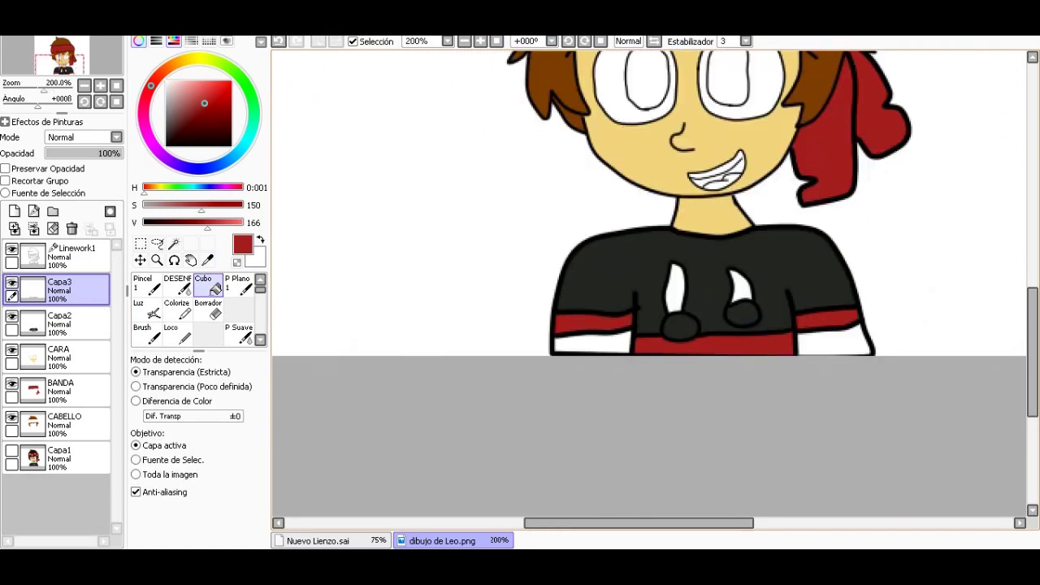
scroll(650, 284, "up", 2)
scroll(650, 284, "down", 1)
scroll(650, 285, "down", 2)
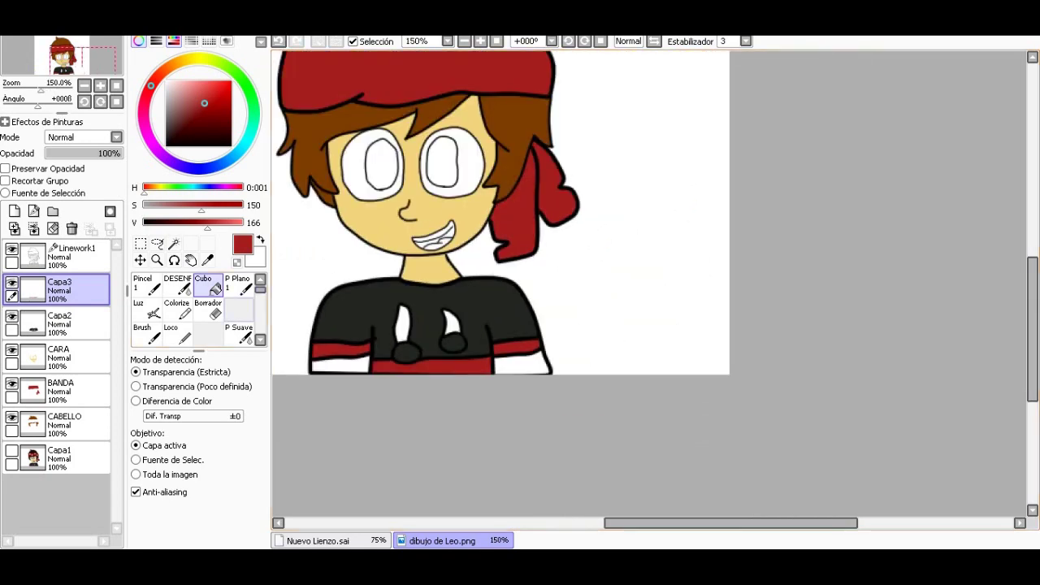
scroll(199, 309, "down", 1)
left_click_drag(488, 244, 750, 244)
scroll(650, 212, "up", 1)
scroll(650, 211, "down", 2)
scroll(700, 358, "up", 3)
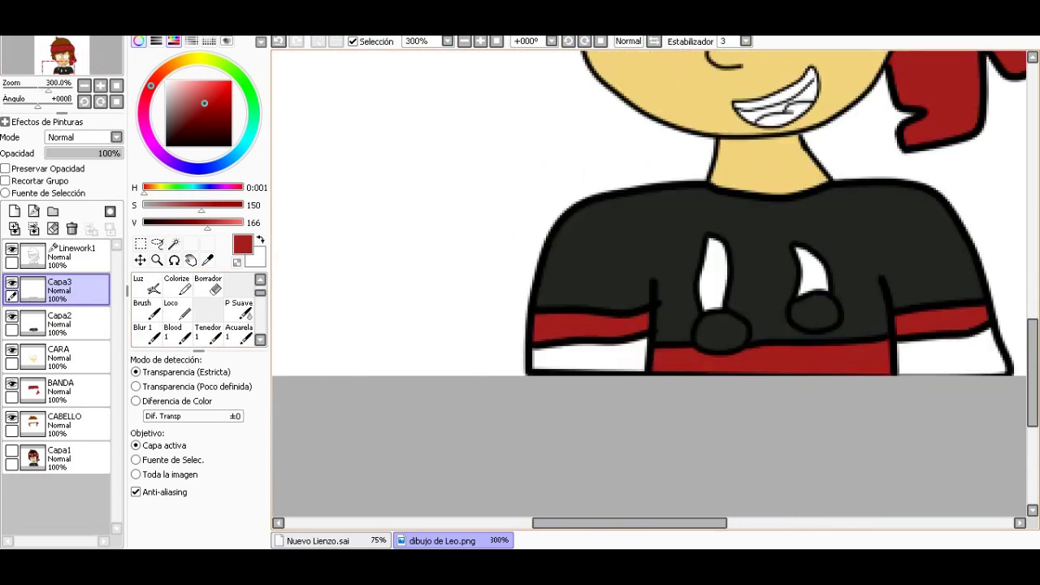
scroll(649, 284, "down", 3)
scroll(650, 284, "down", 1)
scroll(650, 284, "up", 1)
scroll(650, 284, "up", 2)
scroll(928, 215, "down", 2)
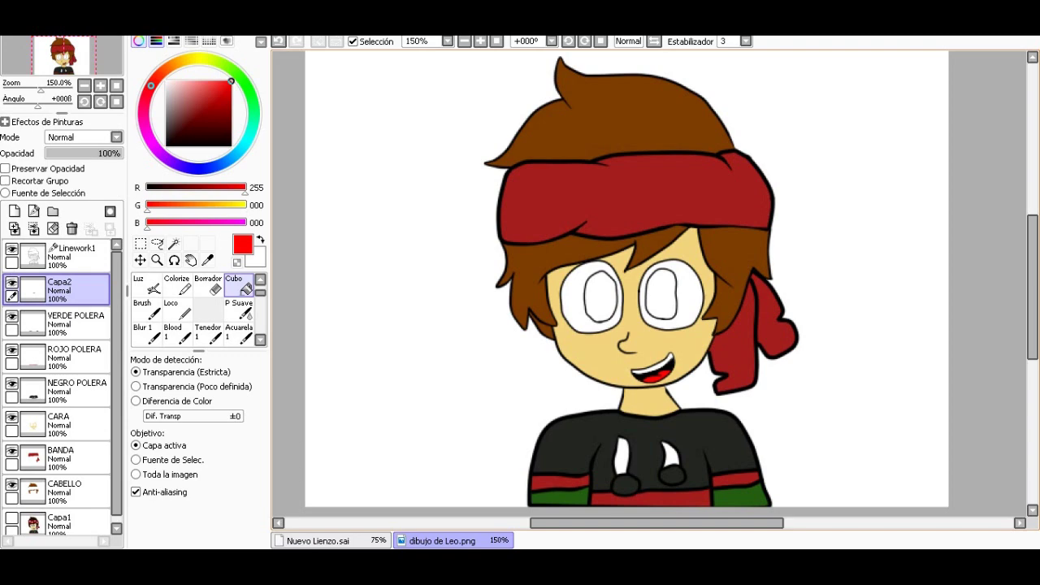
Step: Scroll around the canvas to inspect the sweater's green bands and the red mouth
scroll(625, 364, "up", 1)
scroll(626, 365, "up", 2)
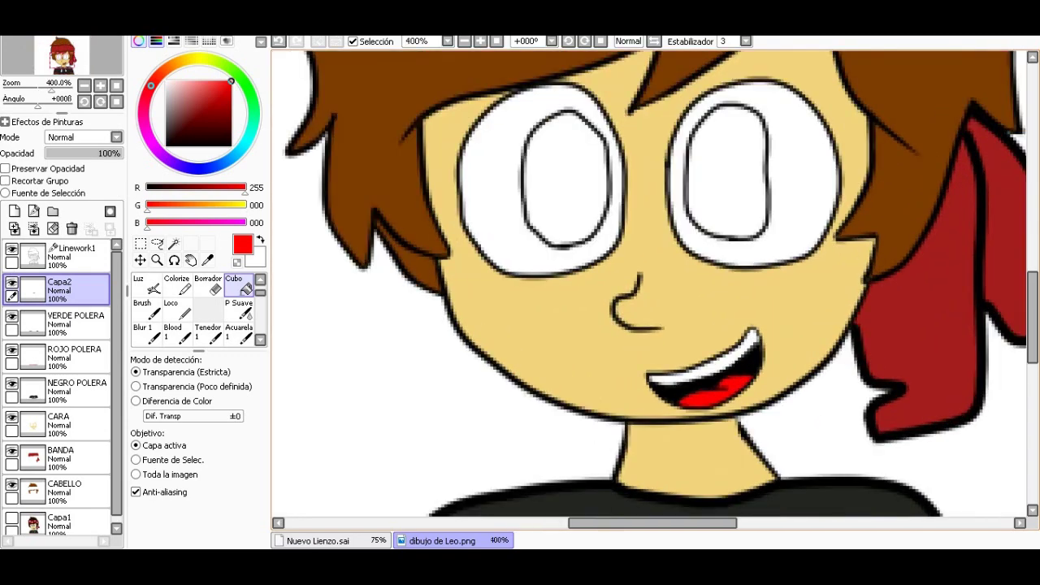
scroll(696, 383, "up", 2)
scroll(696, 383, "up", 2)
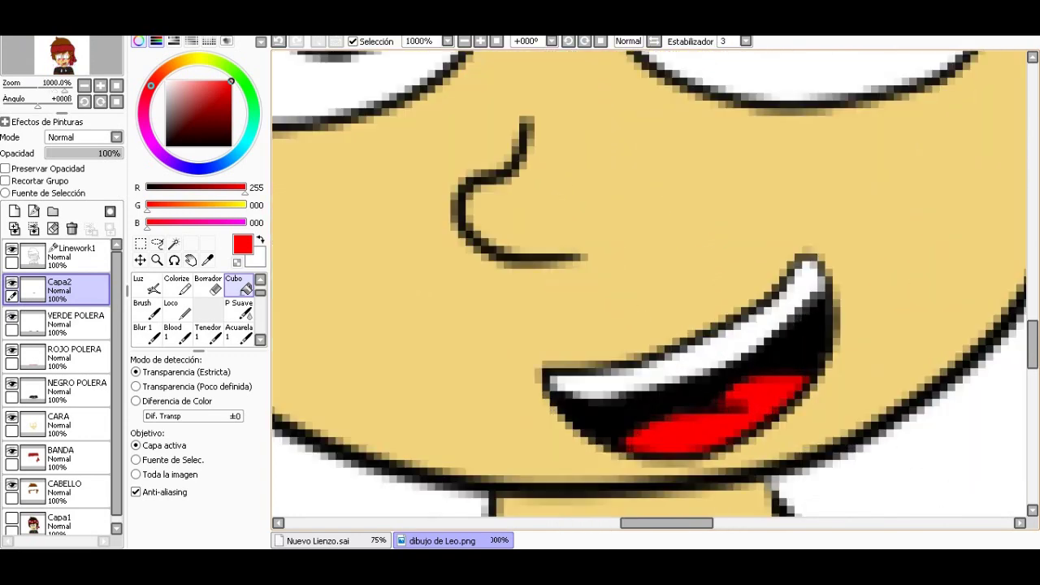
scroll(695, 384, "down", 4)
scroll(696, 384, "down", 1)
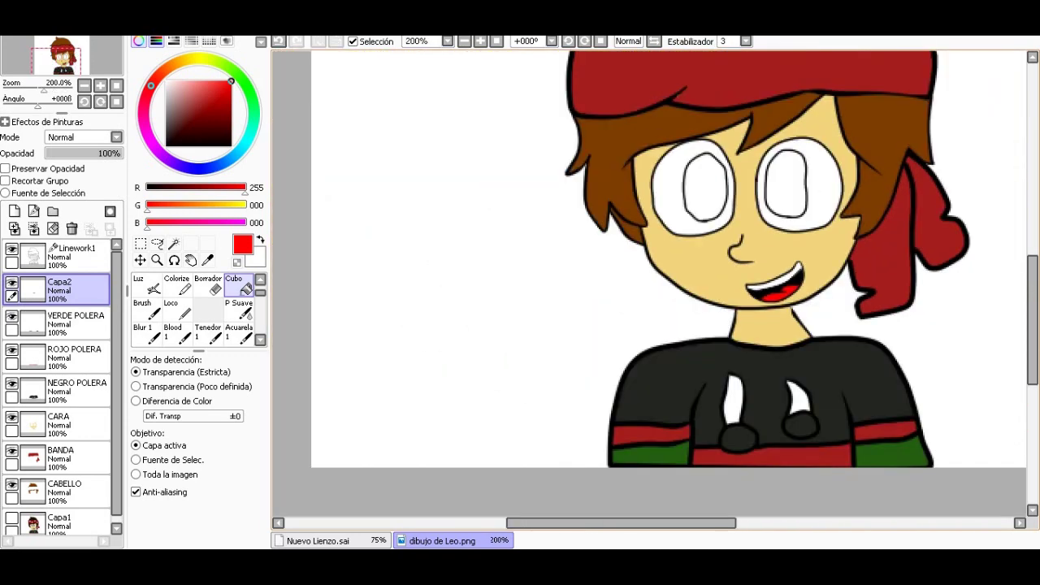
scroll(696, 384, "down", 1)
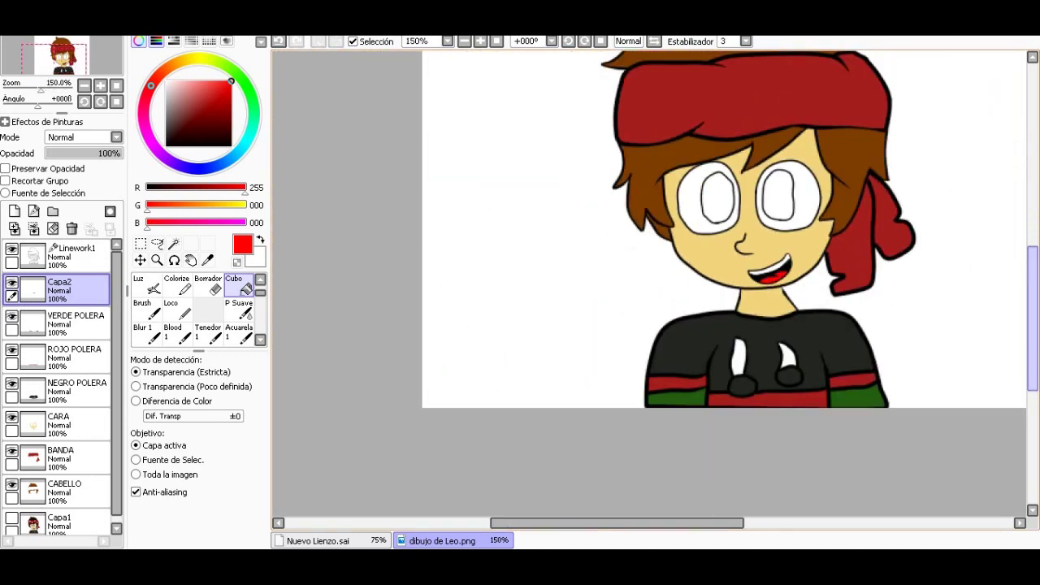
scroll(723, 284, "up", 4)
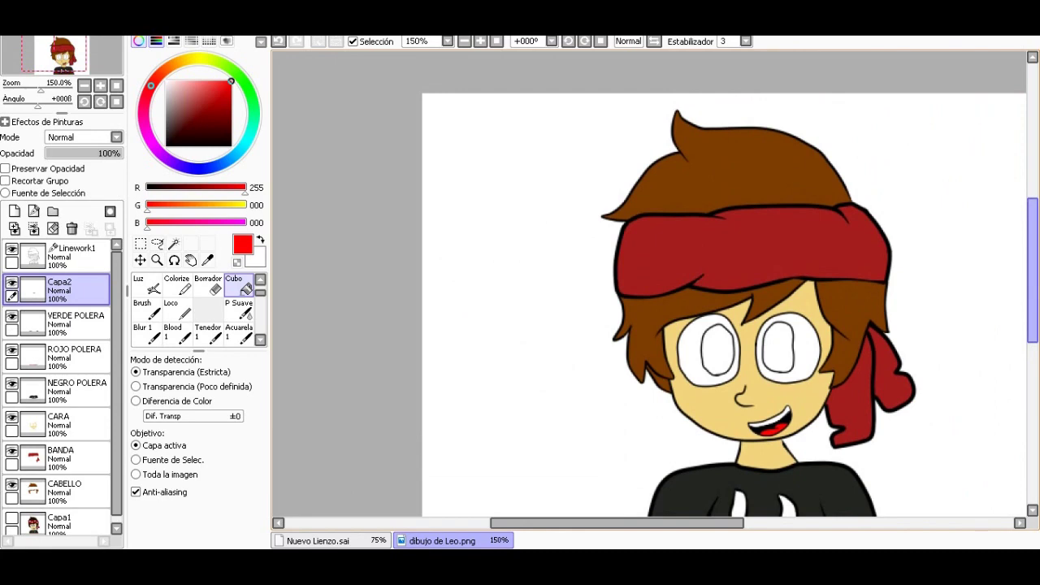
scroll(650, 284, "down", 1)
scroll(650, 285, "up", 2)
scroll(650, 284, "down", 1)
scroll(650, 285, "down", 2)
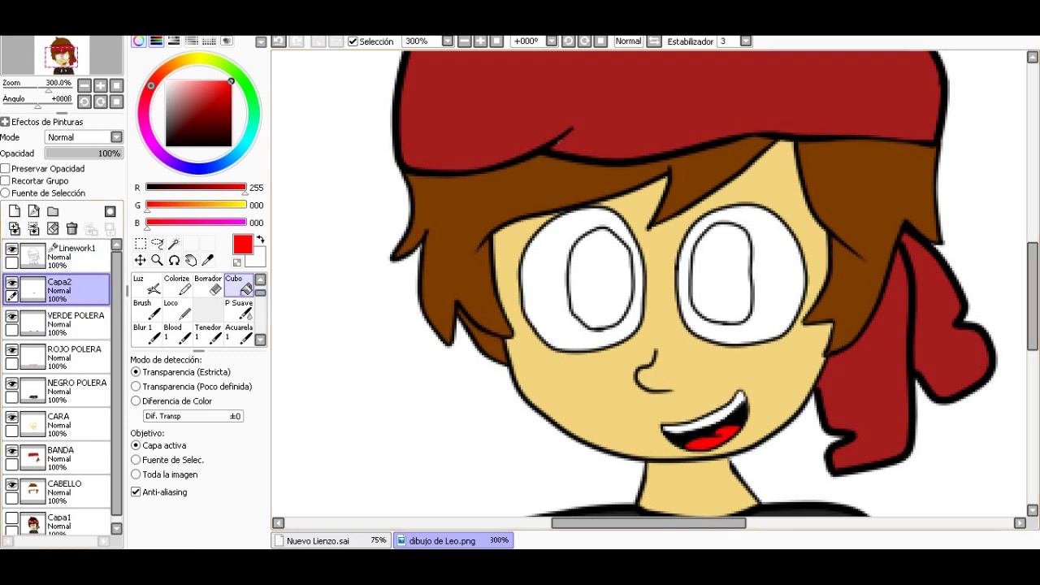
Step: Rename the mouth colour layer to BOCA
double_click(59, 284)
type("bo")
key("BackSpace")
key("BackSpace")
type("BOCA")
key("Return")
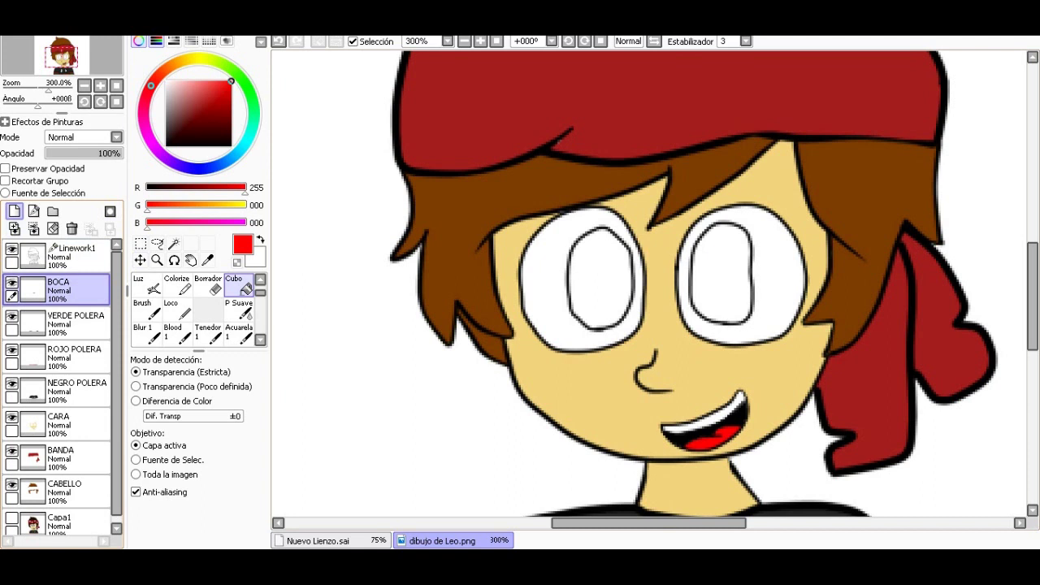
Step: Add a new layer above BOCA named BLANCO OJOS
left_click(13, 211)
double_click(74, 289)
type("B")
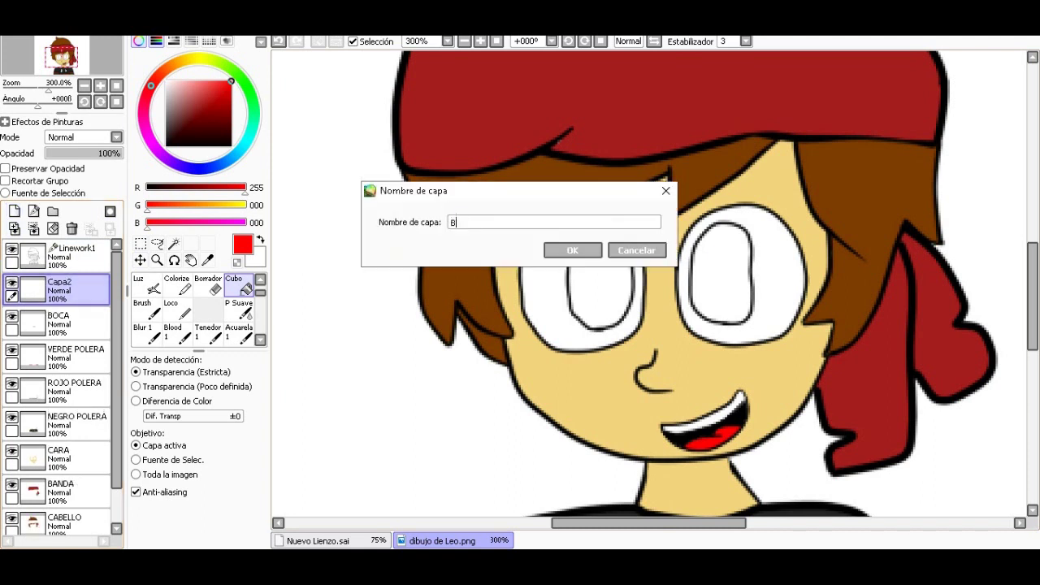
type("LANCO OJOS")
key("Return")
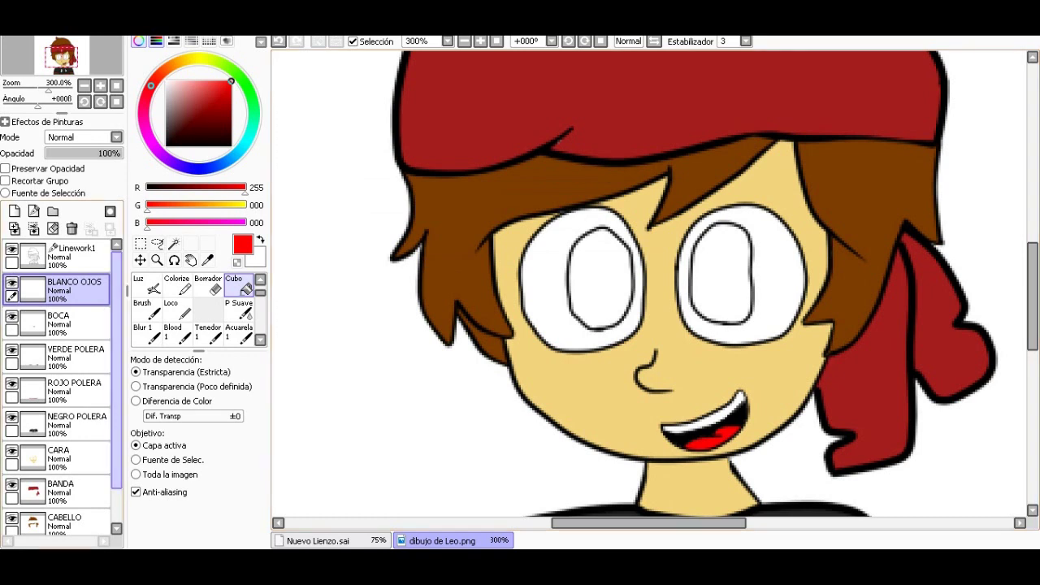
Step: Magic-wand both eye whites on Linework1
left_click(77, 254)
left_click(173, 243)
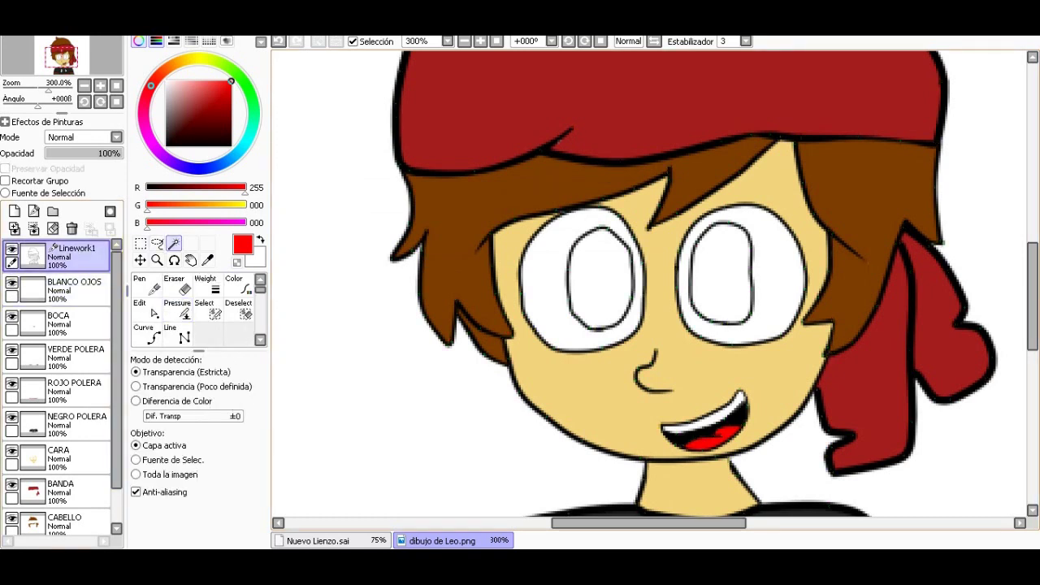
left_click(539, 334)
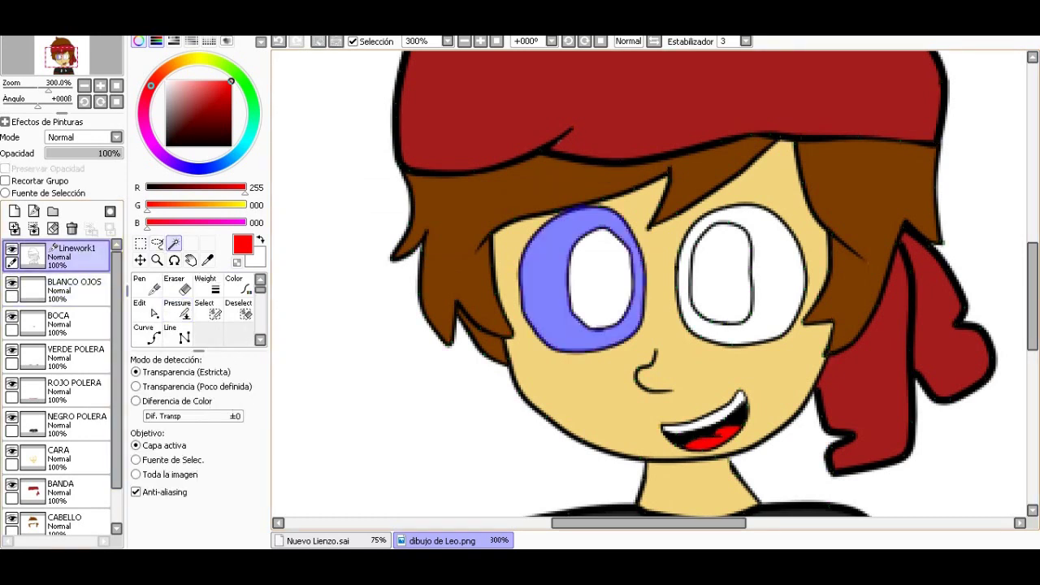
left_click(691, 325)
scroll(650, 285, "right", 1)
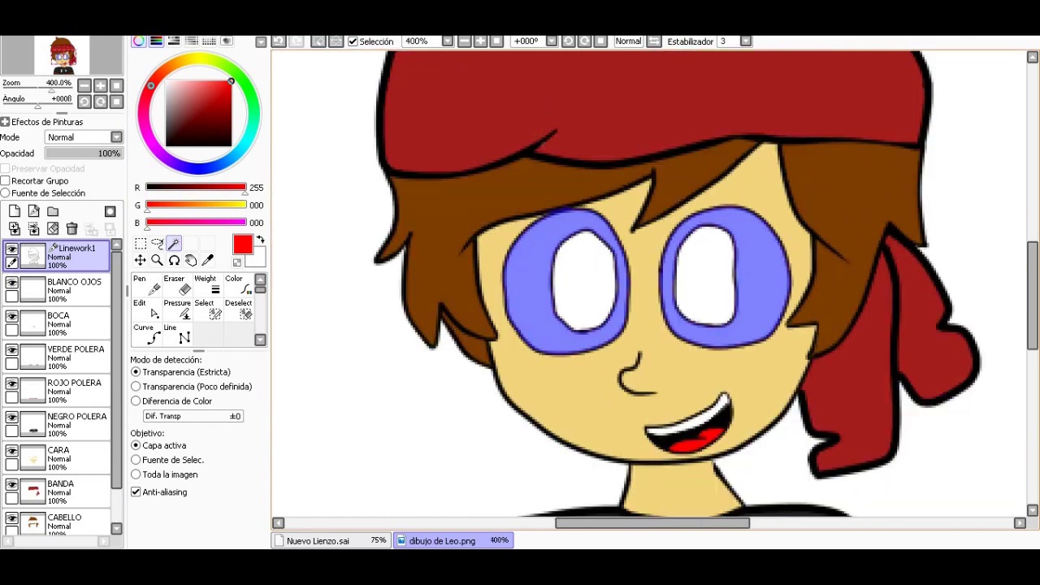
Step: Fill the selected eye whites with white on BLANCO OJOS and deselect
left_click(73, 286)
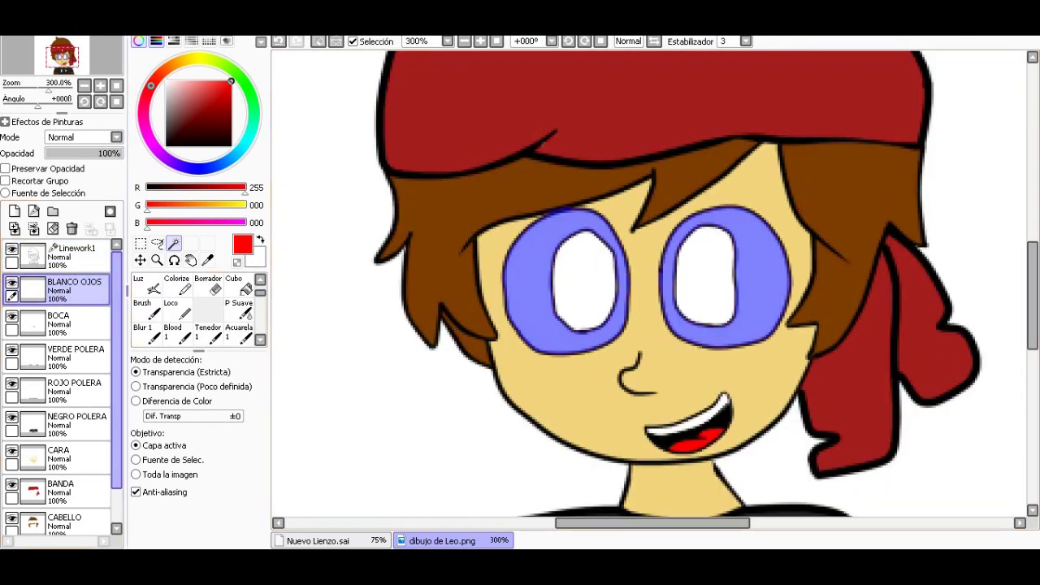
left_click(238, 286)
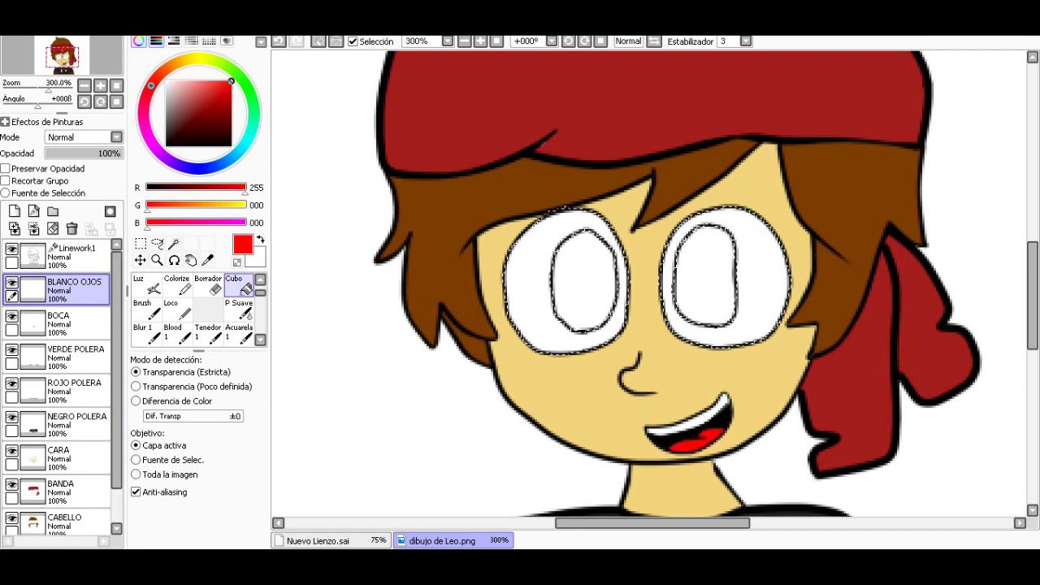
left_click(166, 81)
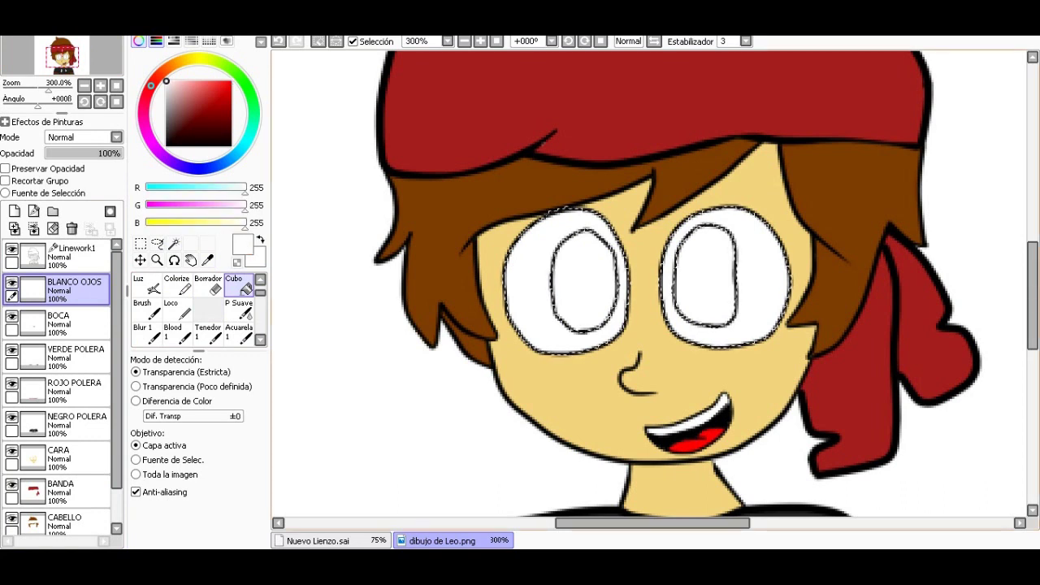
key("ctrl+d")
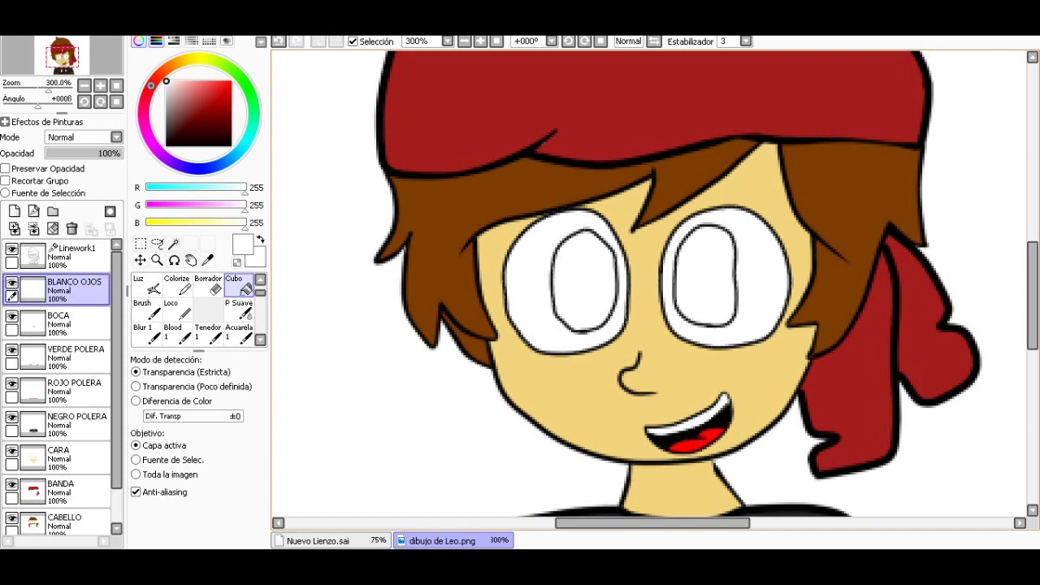
double_click(58, 315)
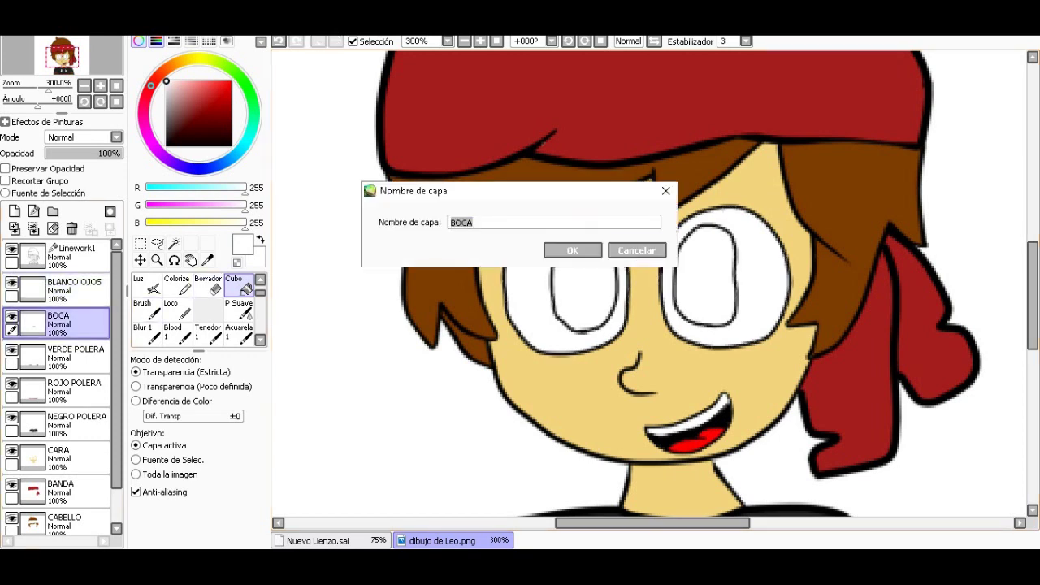
Step: Dismiss the rename prompt and magic-wand the teeth inside the mouth on Linework1
key("Escape")
left_click(73, 256)
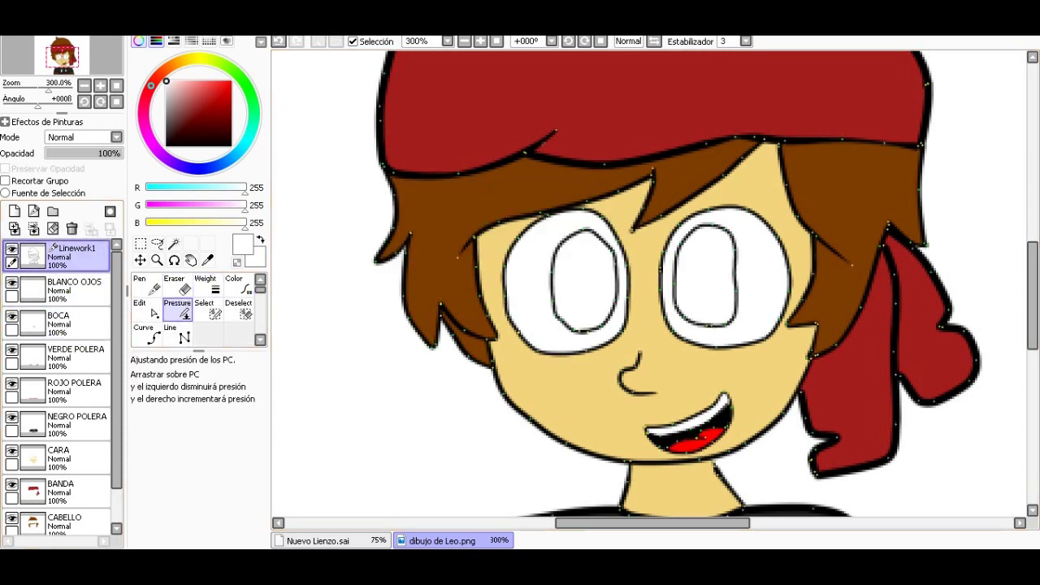
left_click(173, 243)
scroll(738, 411, "up", 4)
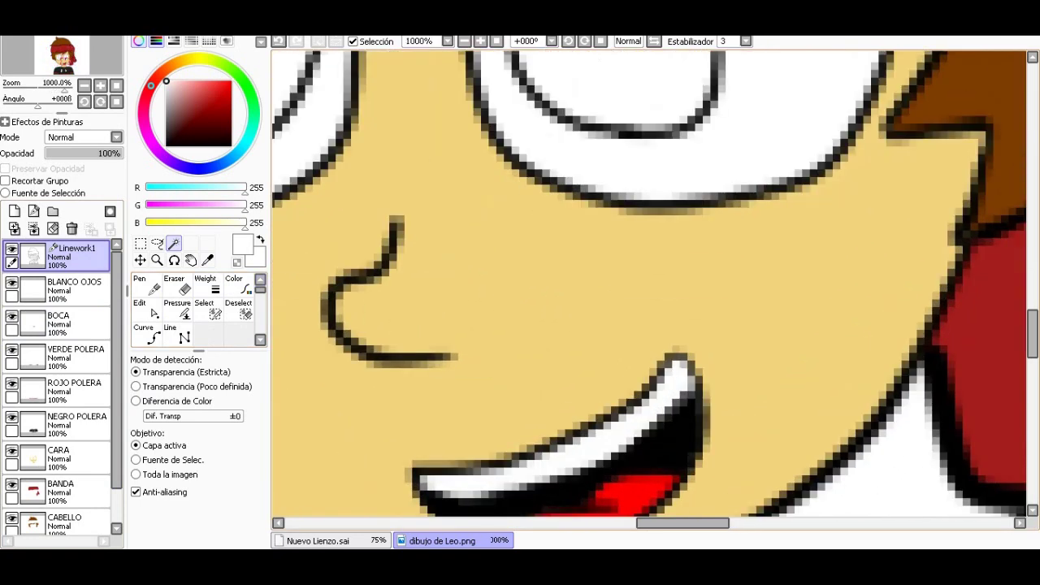
scroll(569, 430, "down", 1)
left_click(569, 431)
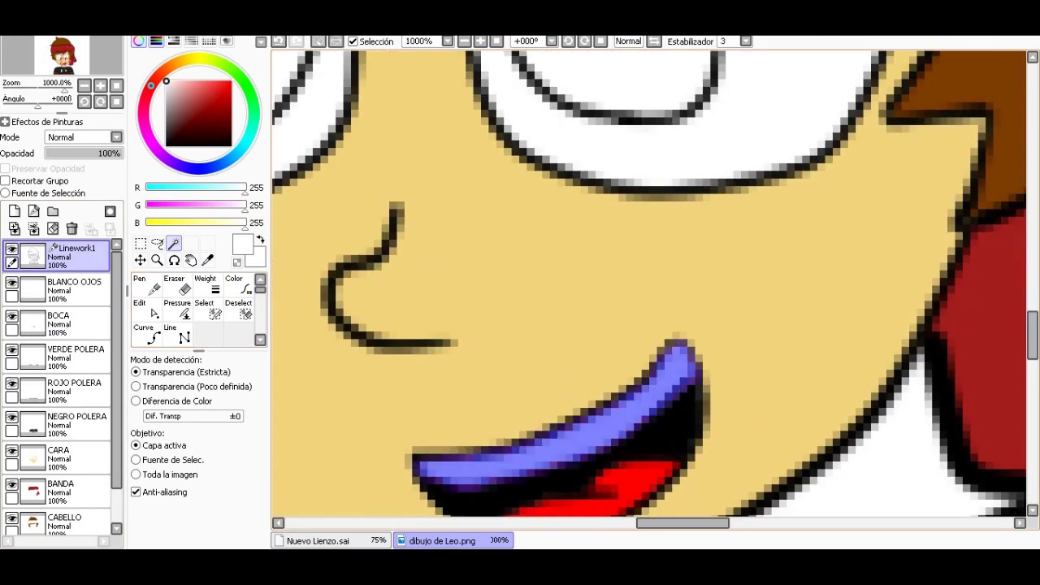
scroll(650, 366, "down", 3)
scroll(650, 366, "down", 1)
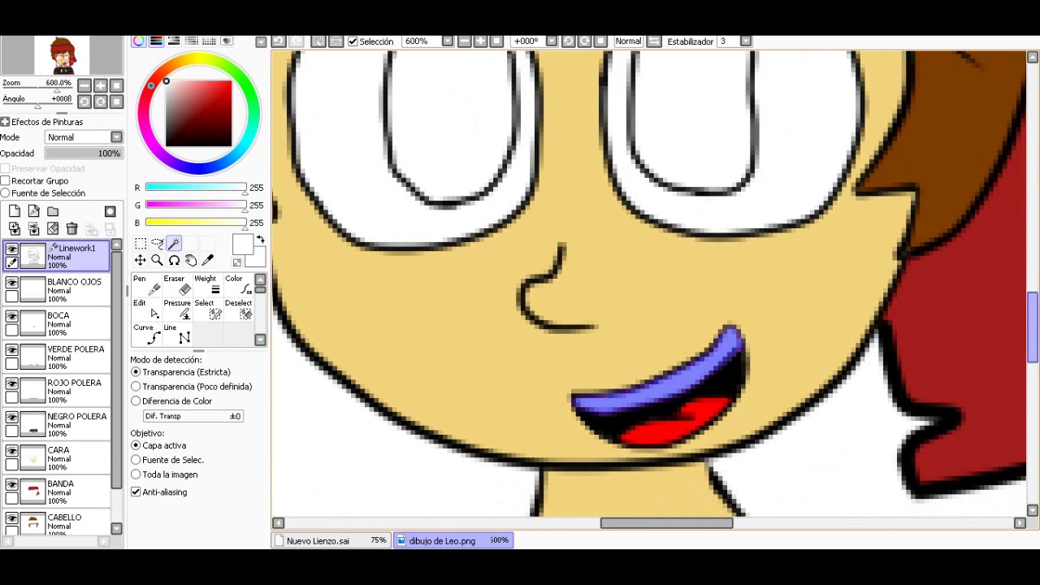
scroll(650, 366, "up", 5)
Step: Fill the selected teeth with white on the BOCA layer
left_click(74, 290, "ctrl")
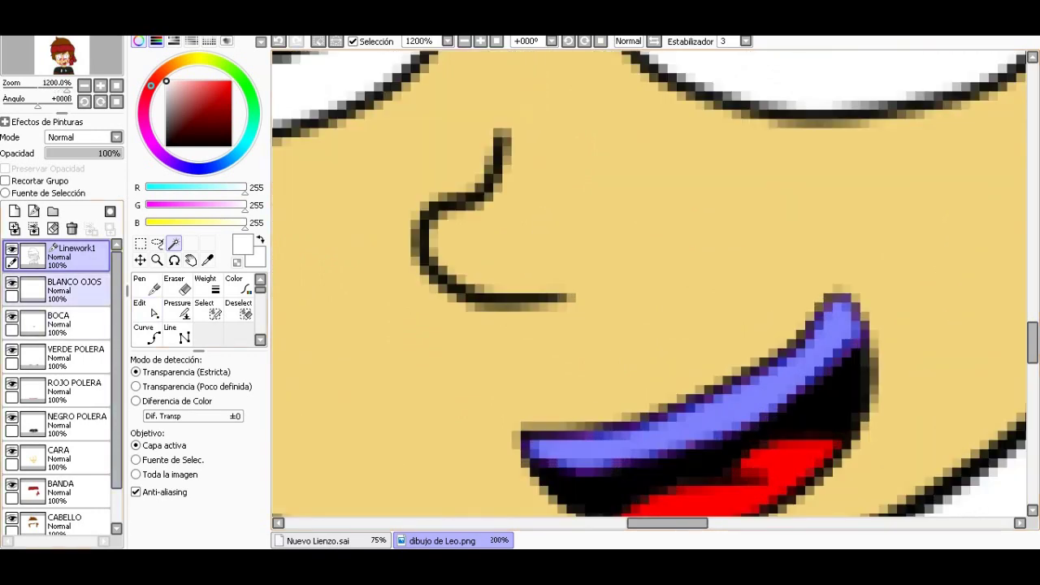
left_click(57, 323)
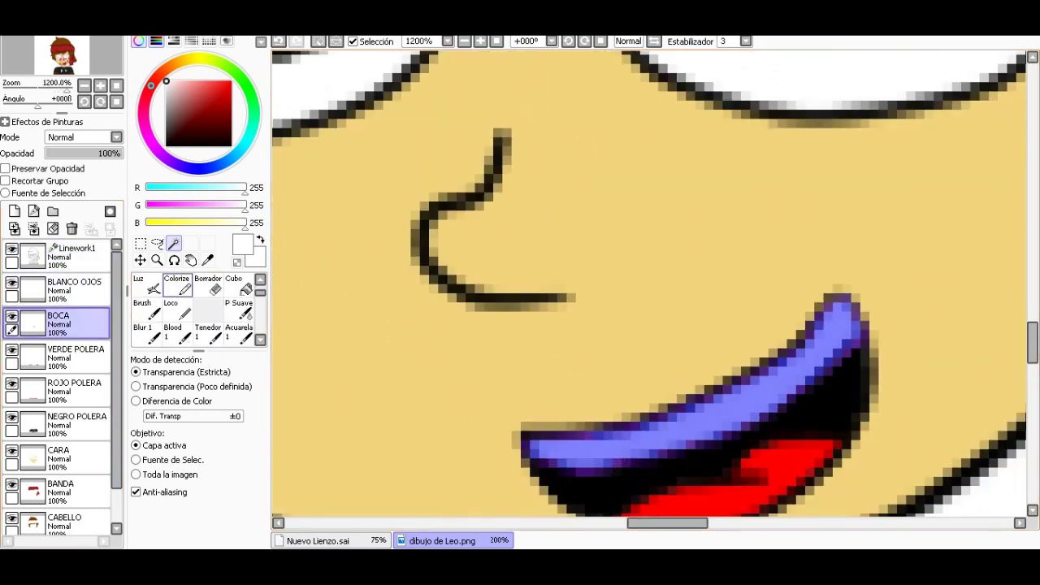
left_click(240, 286)
left_click(756, 424)
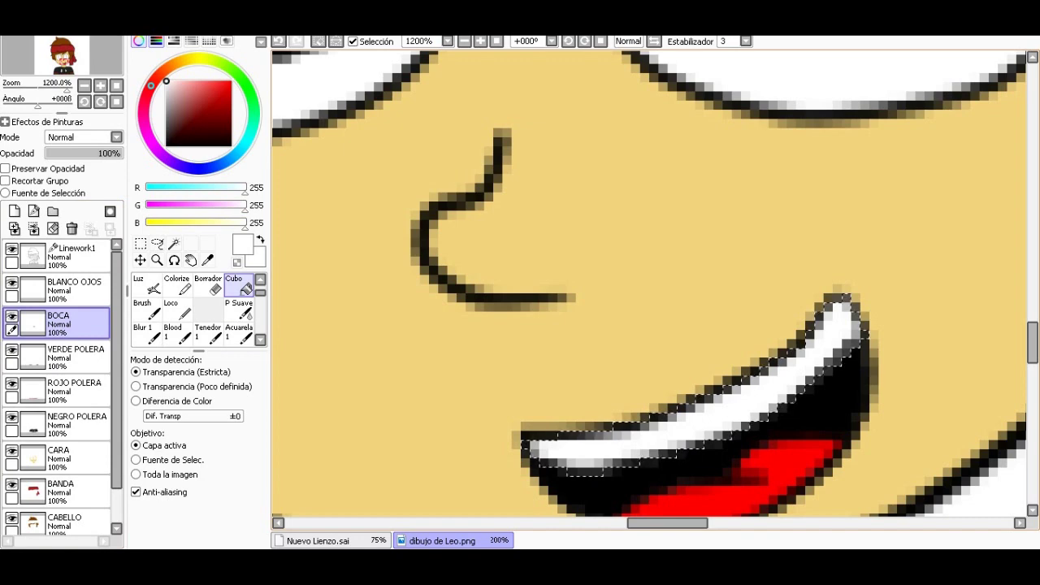
scroll(783, 382, "down", 2)
scroll(783, 382, "down", 3)
scroll(877, 280, "up", 2)
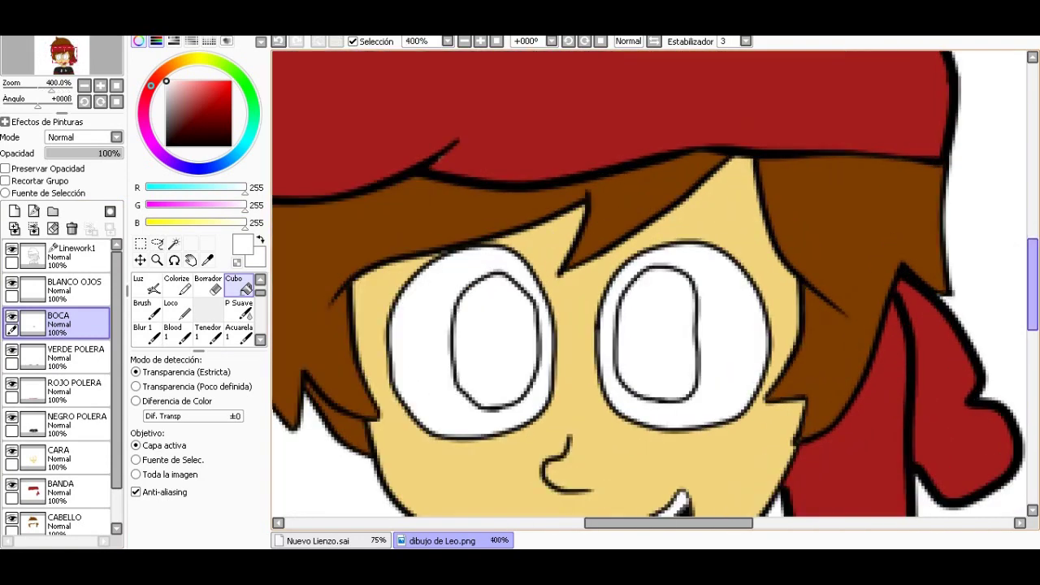
scroll(650, 284, "down", 1)
scroll(780, 252, "down", 1)
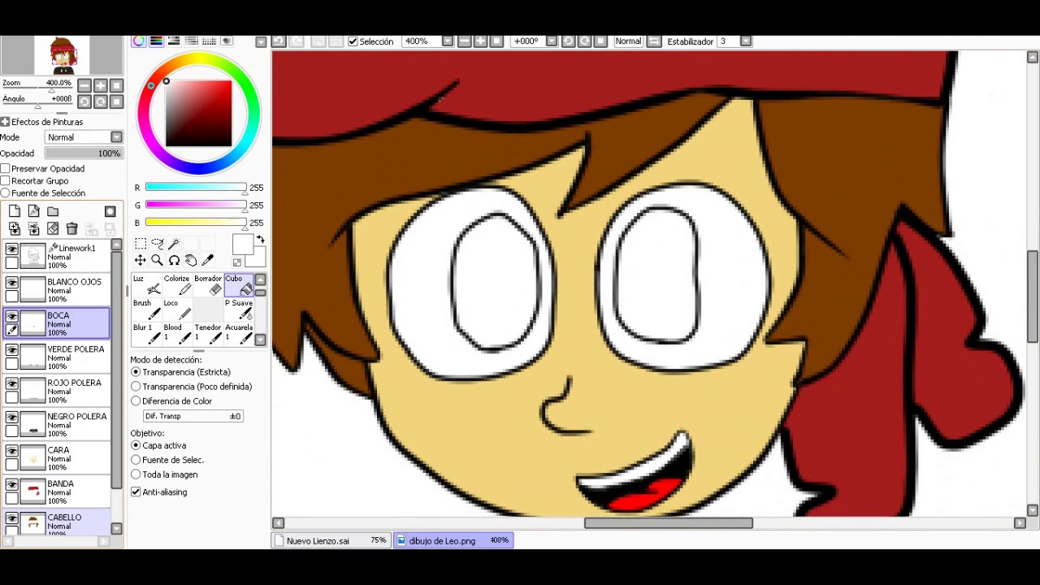
scroll(57, 386, "down", 1)
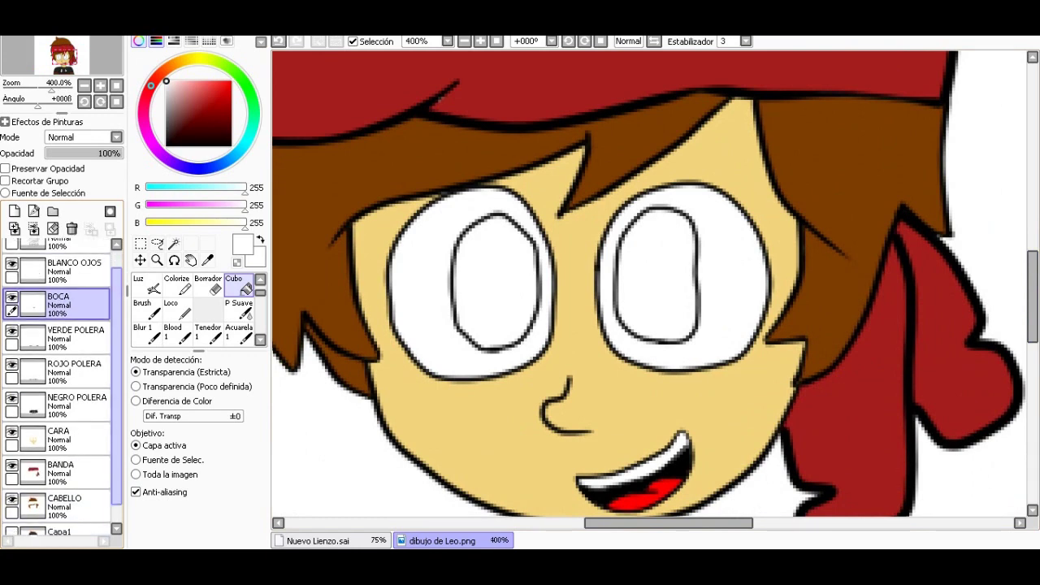
left_click(12, 511)
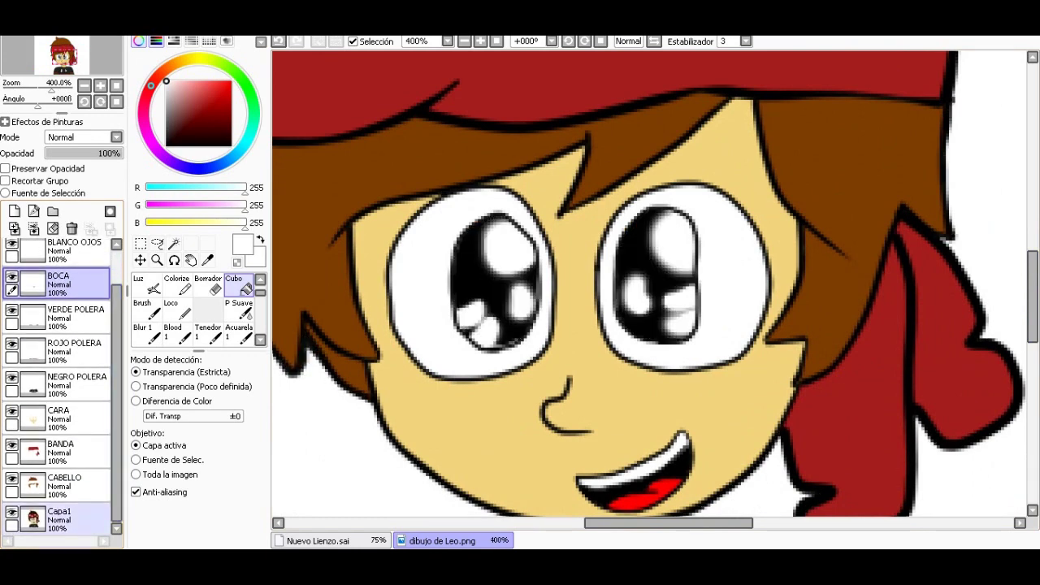
left_click(12, 511)
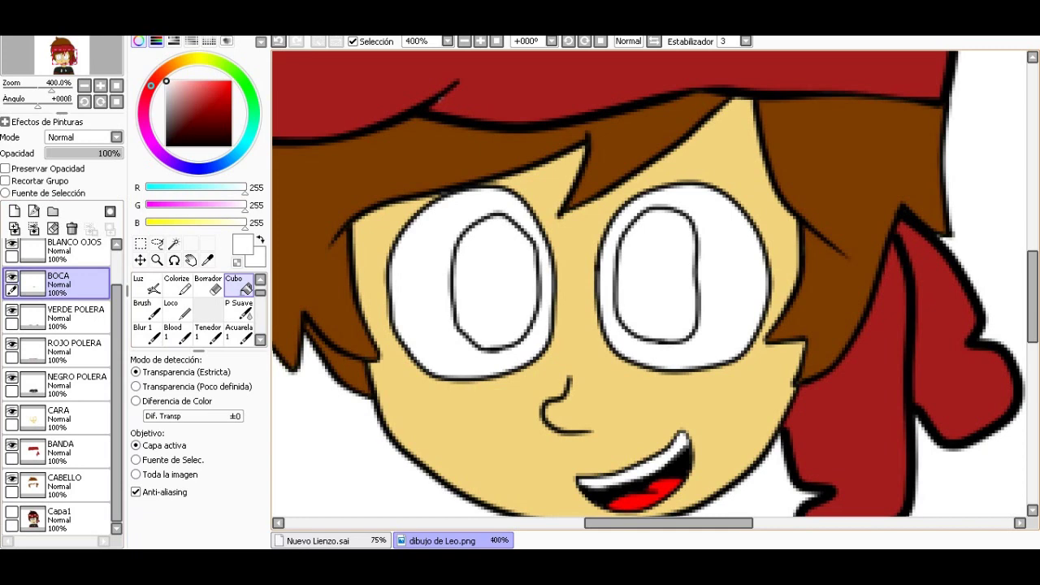
key("Home")
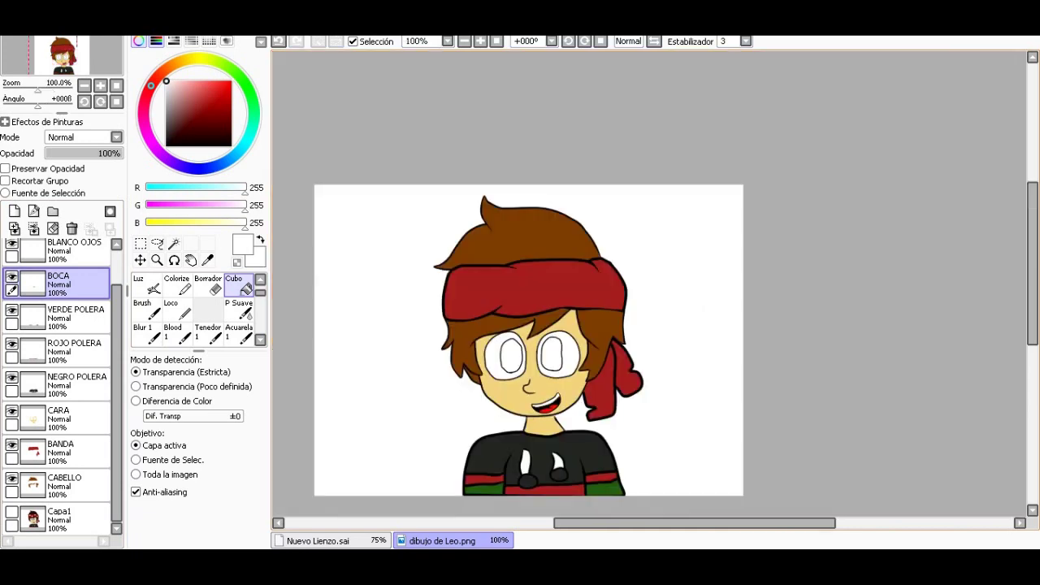
key("plus")
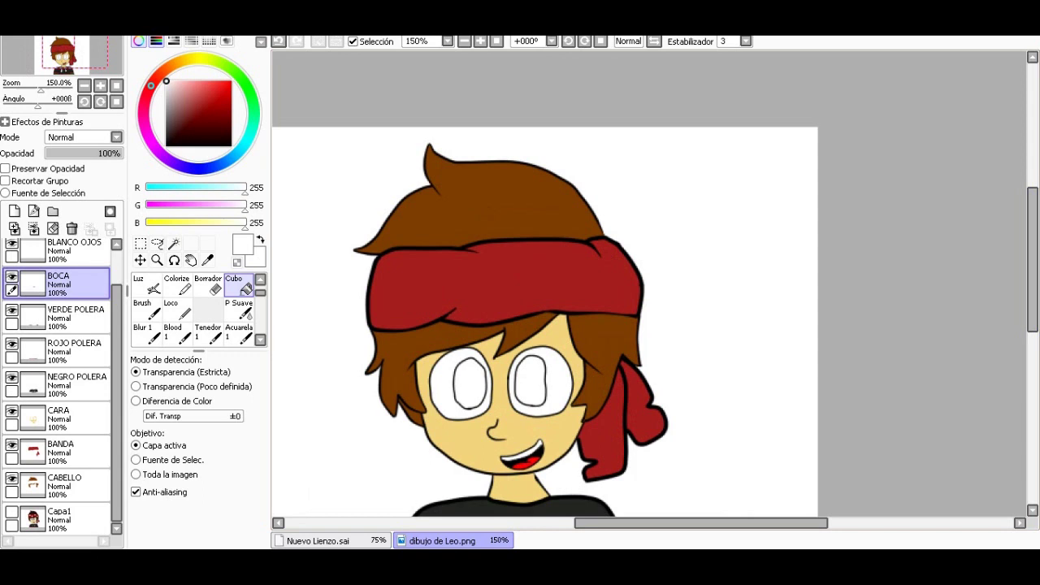
scroll(544, 284, "down", 5)
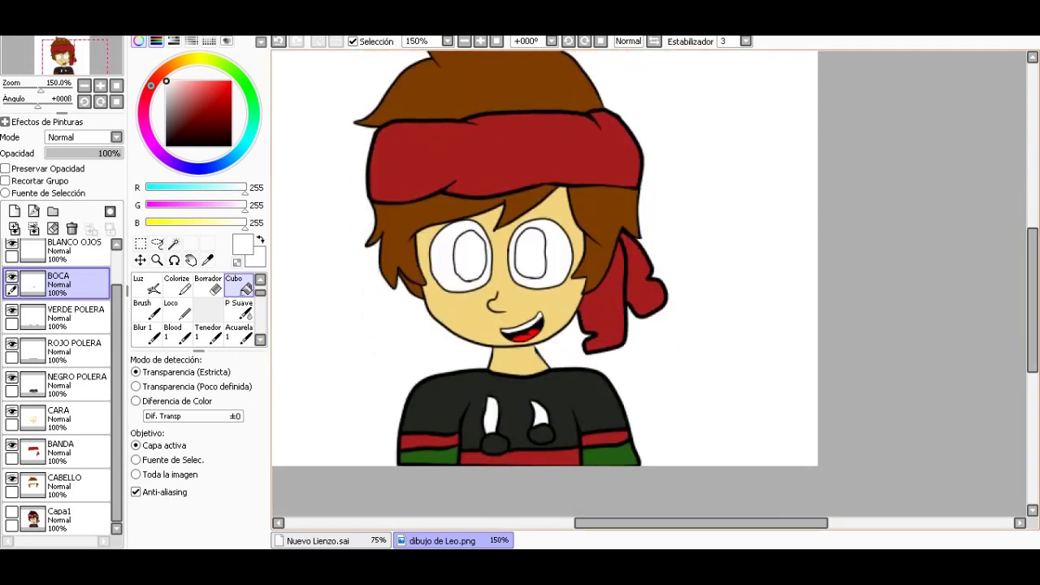
left_click(65, 251)
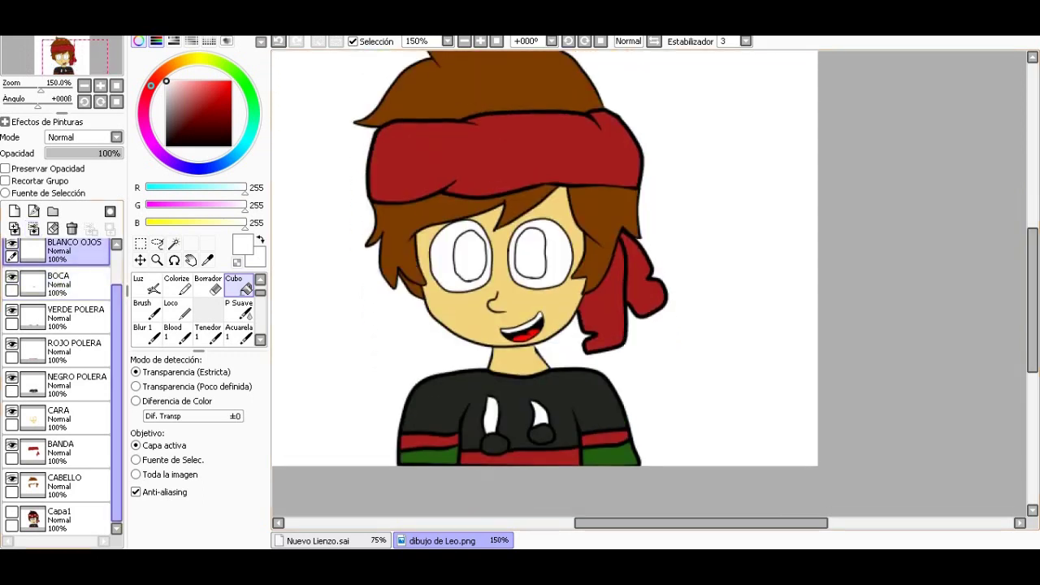
scroll(62, 385, "up", 1)
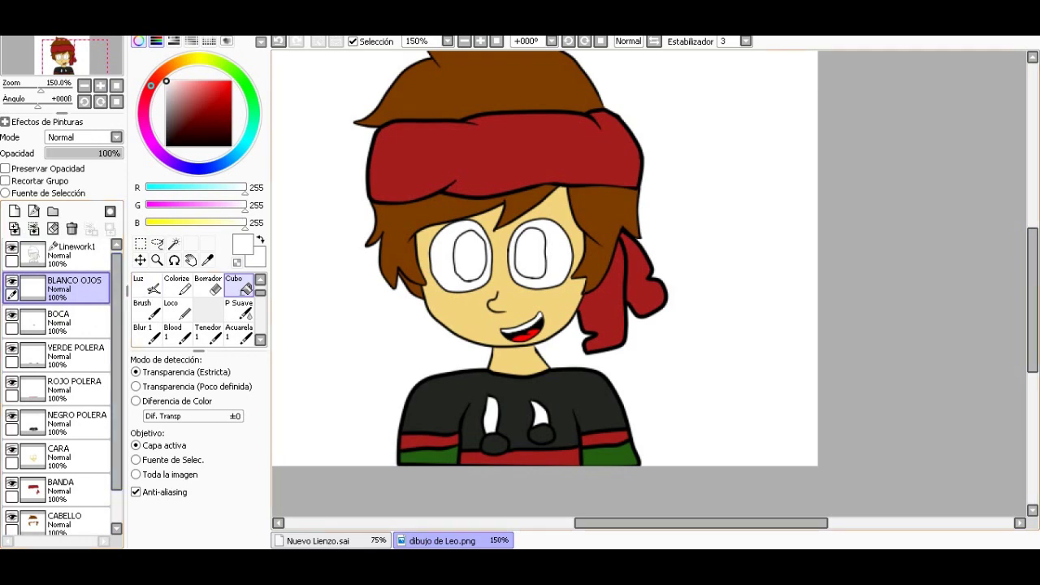
key("minus")
key("plus")
key("minus")
key("plus")
key("minus")
key("plus")
key("plus")
key("minus")
key("minus")
key("plus")
key("minus")
key("plus")
key("minus")
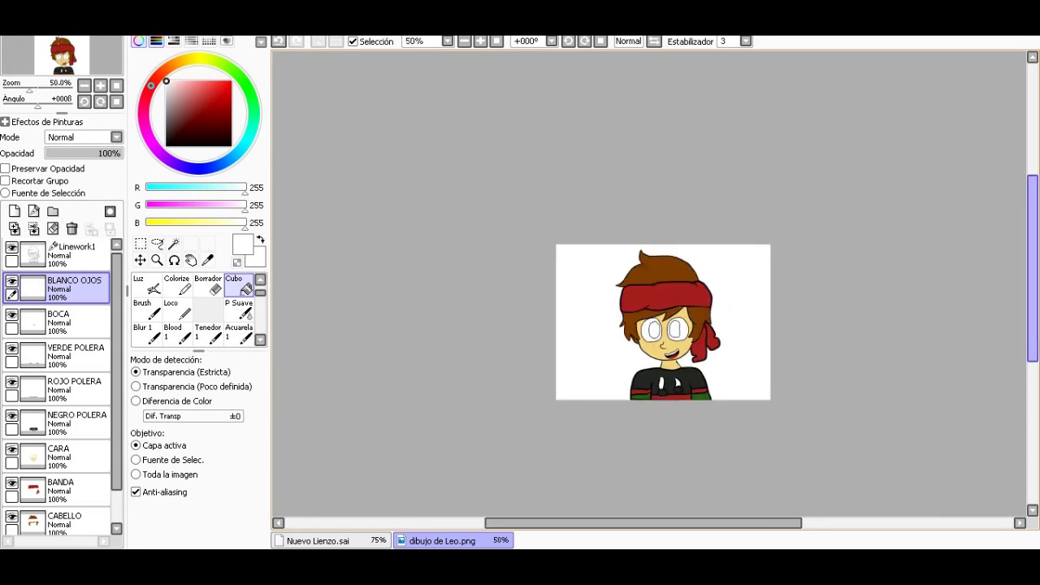
key("plus")
key("plus")
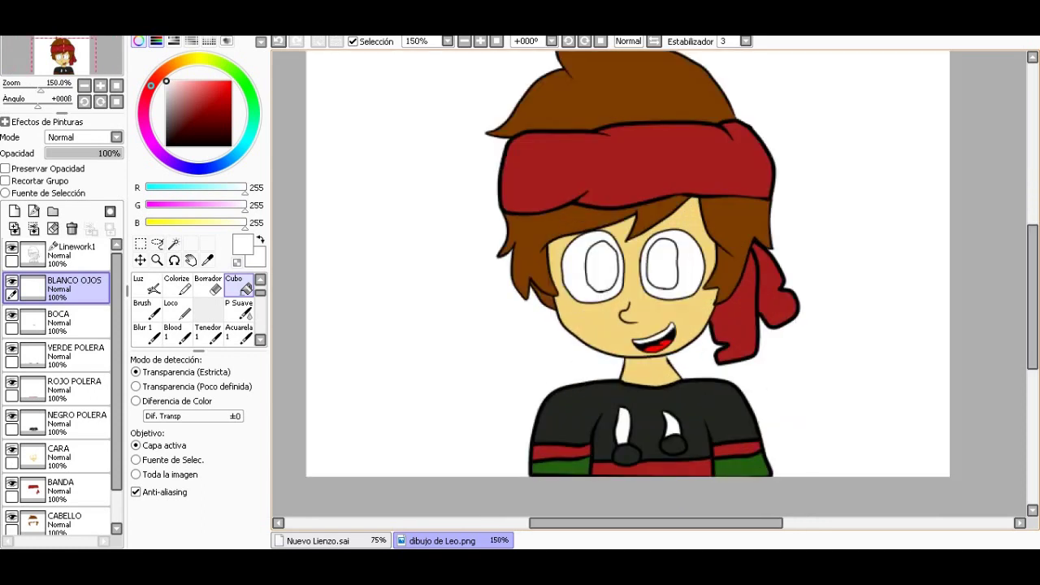
key("minus")
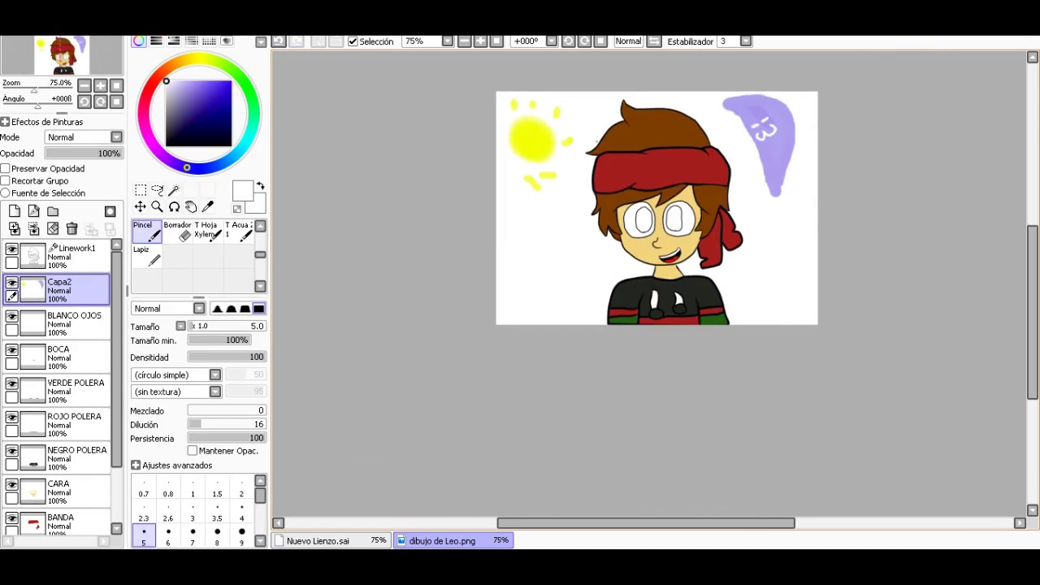
key("plus")
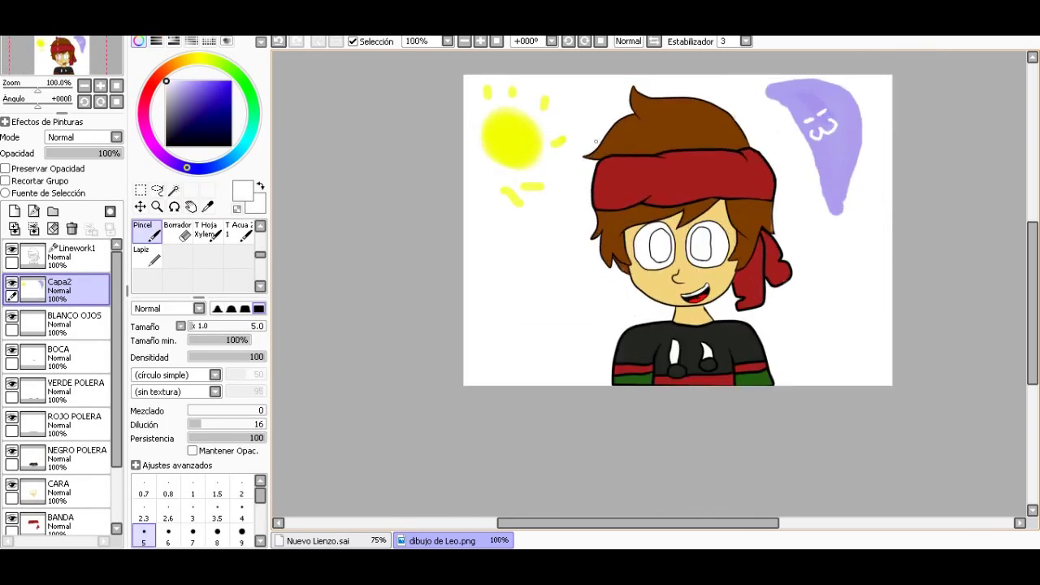
Step: Pick a near-black colour and draw a dark letter I to the left of the boy
key("plus")
key("minus")
key("minus")
key("plus")
key("plus")
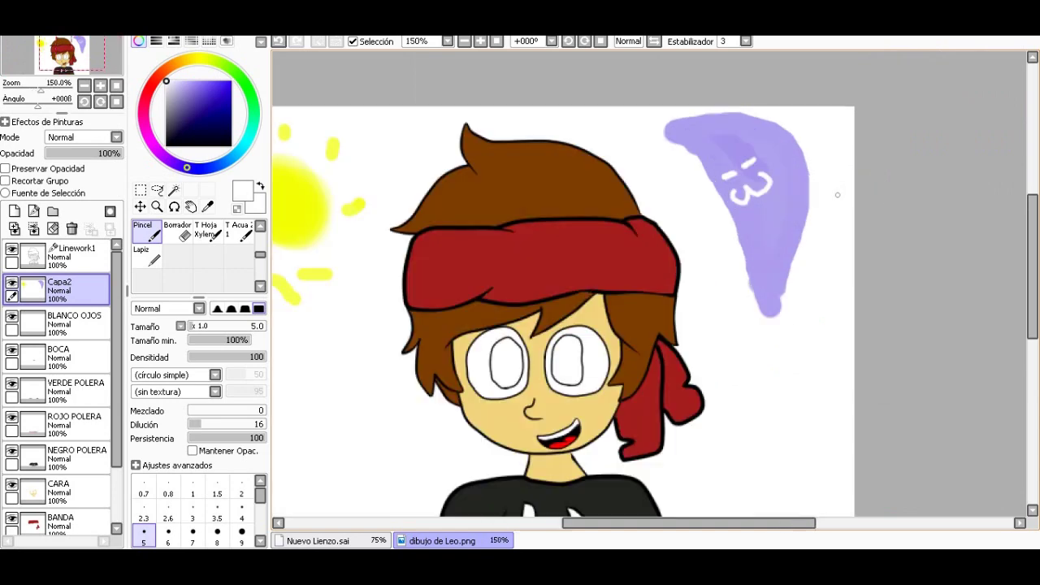
key("minus")
key("minus")
key("plus")
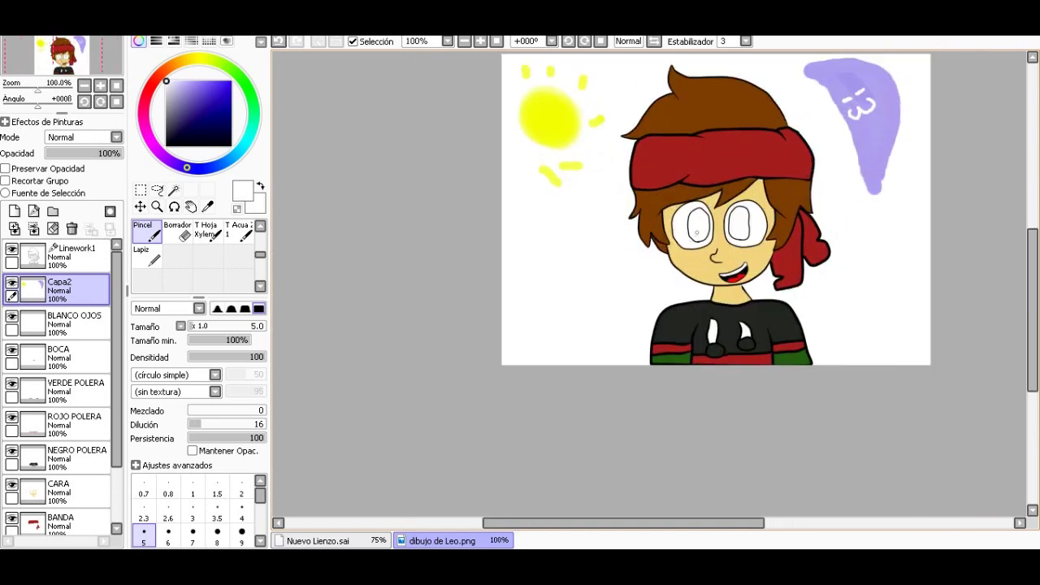
key("plus")
key("minus")
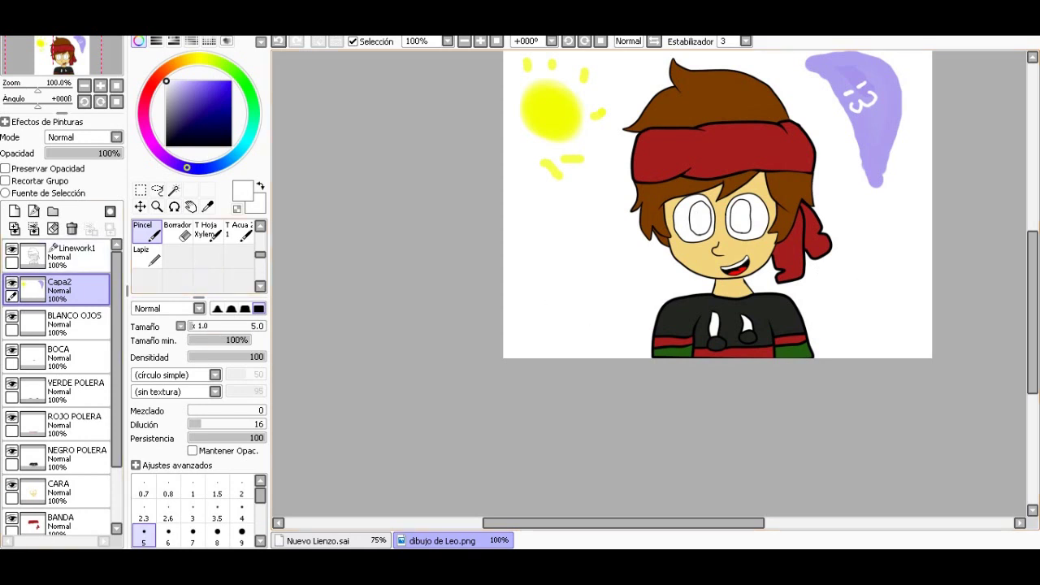
left_click(231, 145)
mouse_move(888, 275)
left_mouse_down()
mouse_move(874, 275)
mouse_move(874, 289)
mouse_move(898, 302)
mouse_move(873, 311)
left_mouse_up()
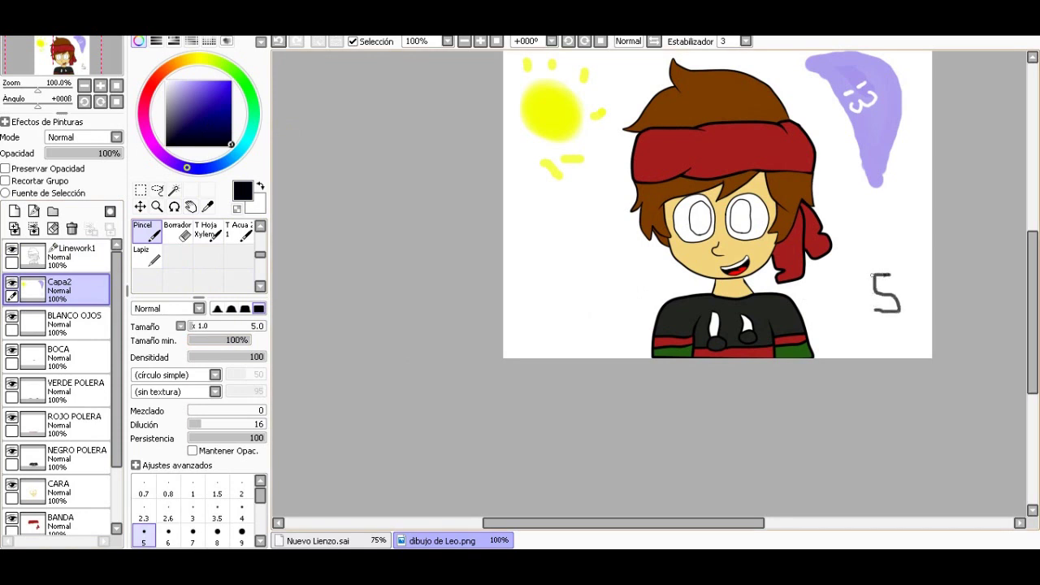
mouse_move(555, 284)
left_mouse_down()
mouse_move(577, 283)
mouse_move(573, 305)
mouse_move(548, 313)
mouse_move(588, 315)
left_mouse_up()
Step: Zoom out and back to full size to check the I and 5 marks
key("ctrl+minus")
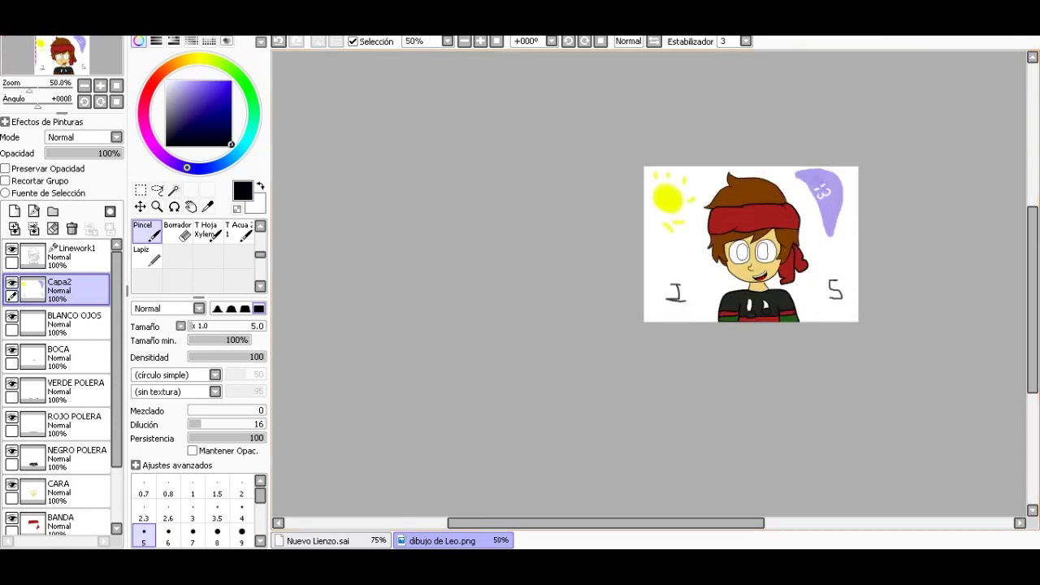
key("ctrl+plus")
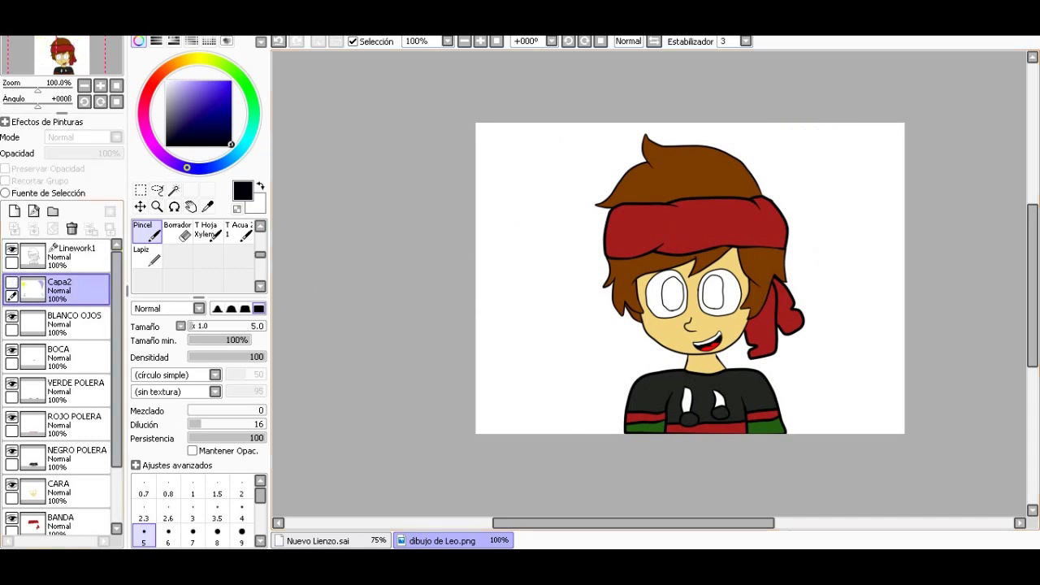
left_click_drag(681, 217, 698, 219)
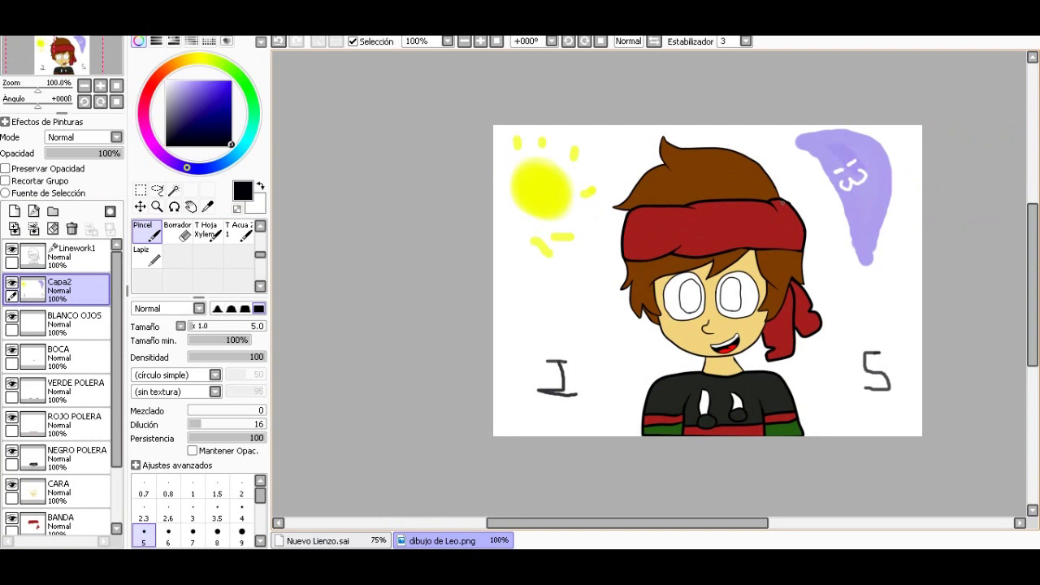
scroll(782, 203, "down", 1)
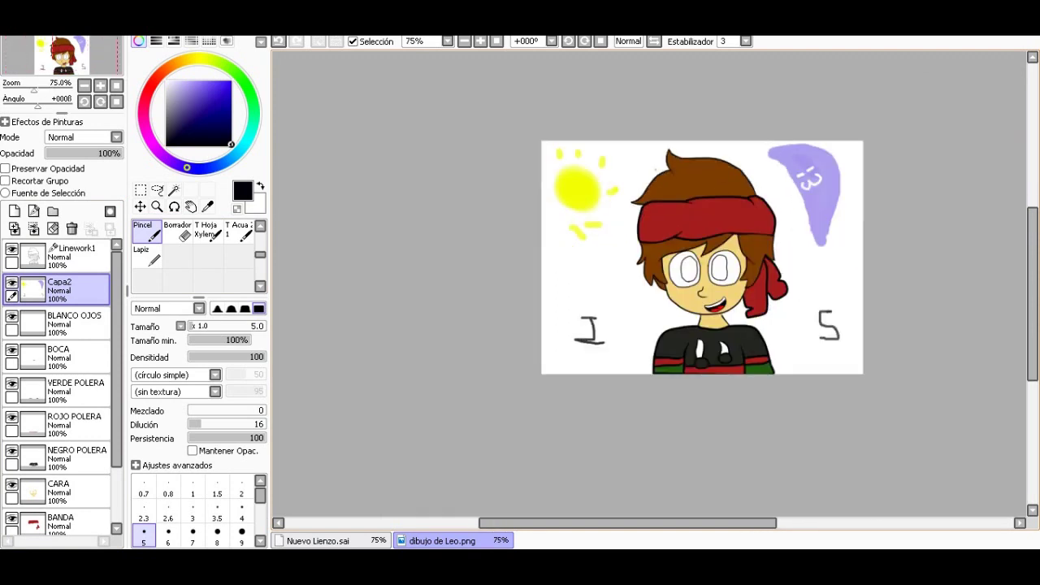
scroll(728, 213, "up", 2)
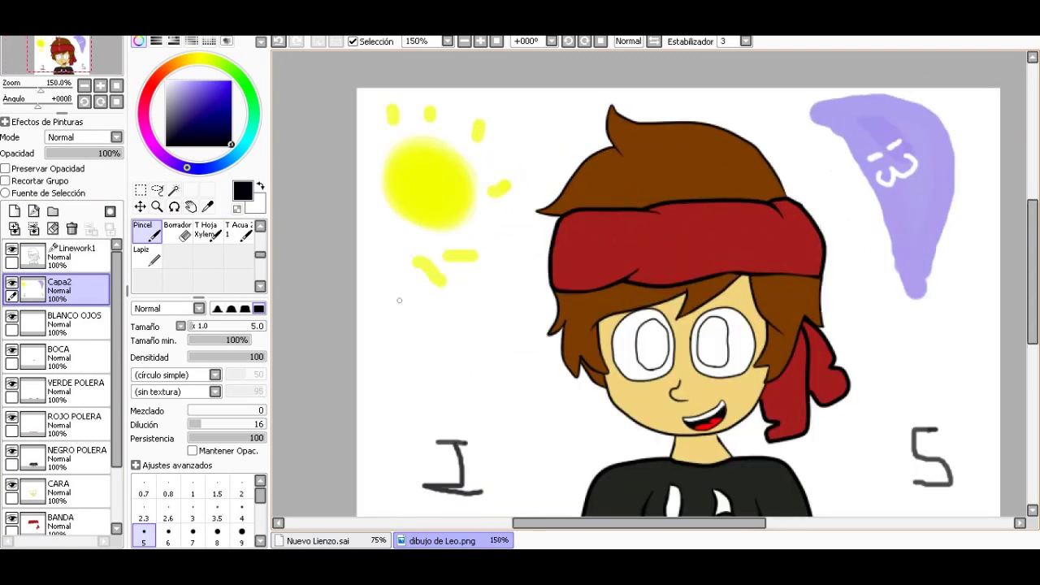
double_click(75, 252)
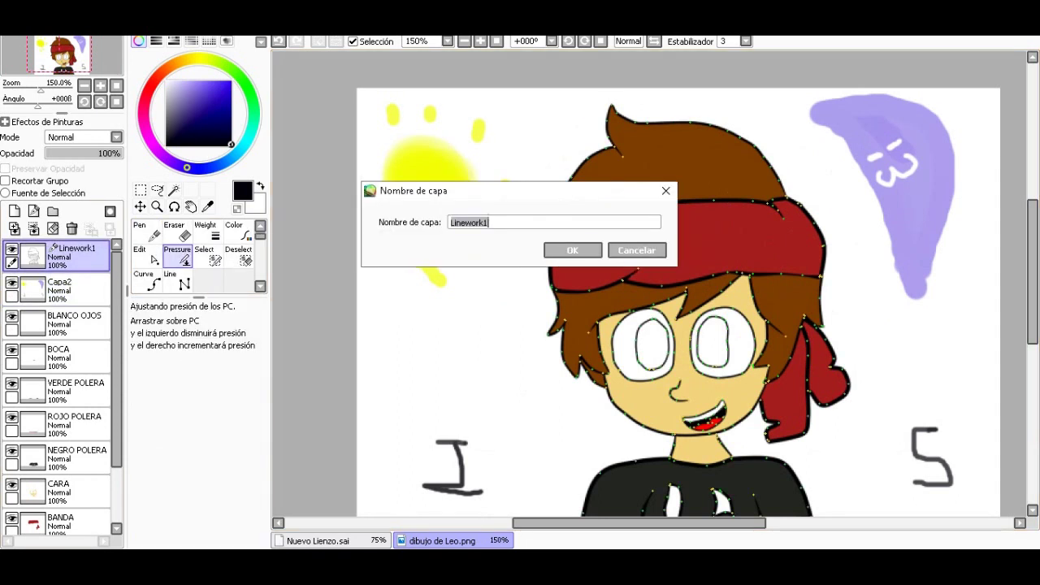
Step: Cancel the Linework1 rename unchanged and pick the linework pen
left_click(666, 190)
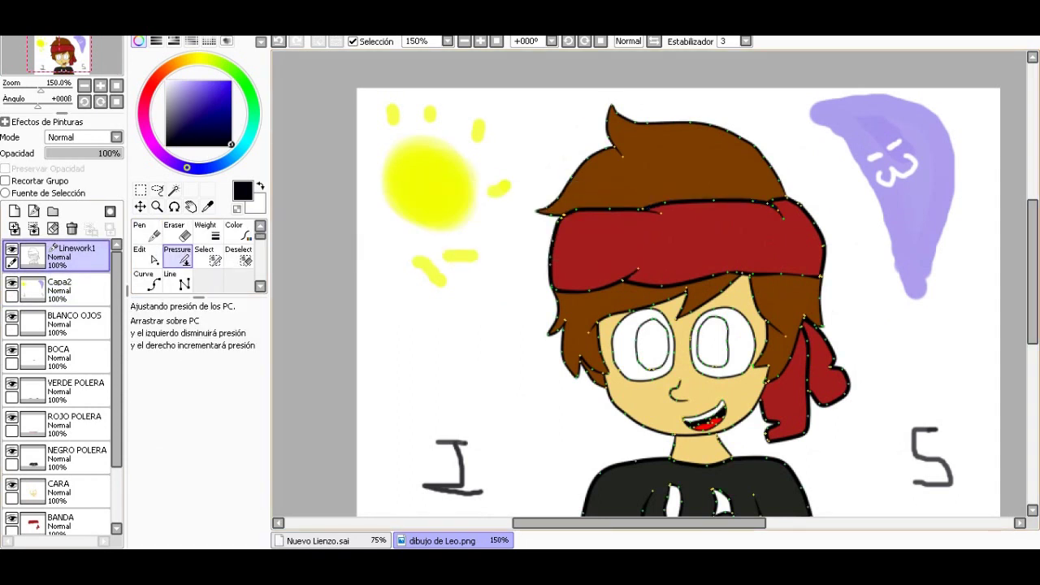
scroll(678, 284, "down", 10)
scroll(678, 285, "up", 3)
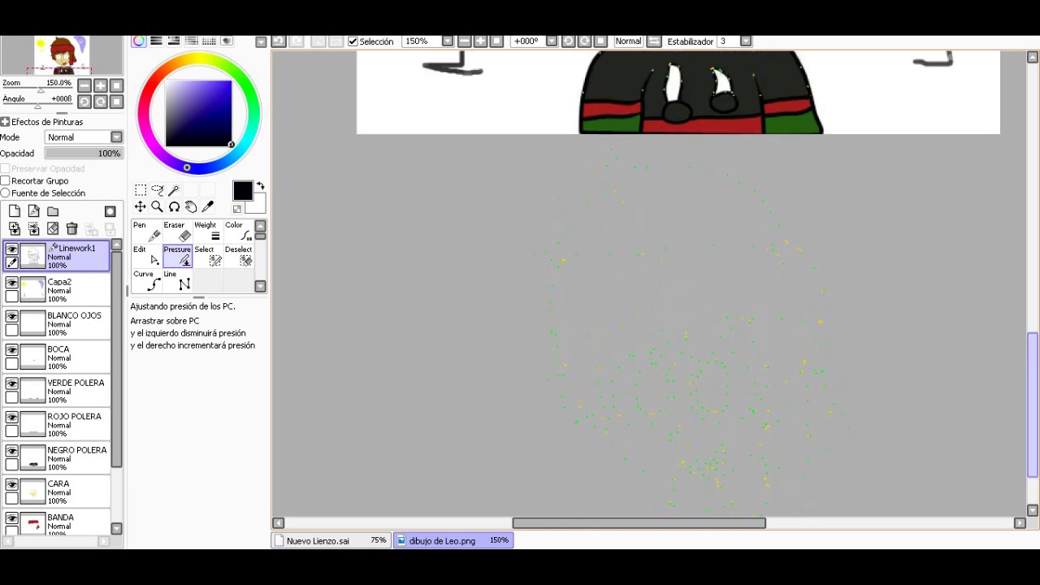
scroll(678, 285, "up", 5)
left_click(147, 232)
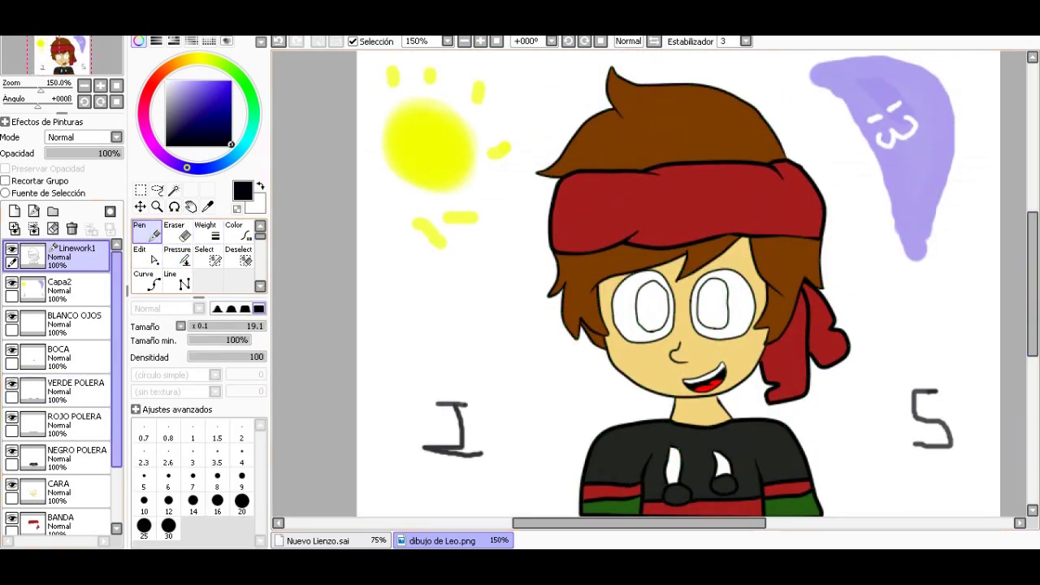
Step: Select the CABELLO hair layer, cancelling its rename so the name stays
scroll(60, 381, "down", 2)
scroll(63, 387, "down", 2)
scroll(63, 386, "down", 2)
left_click(65, 484)
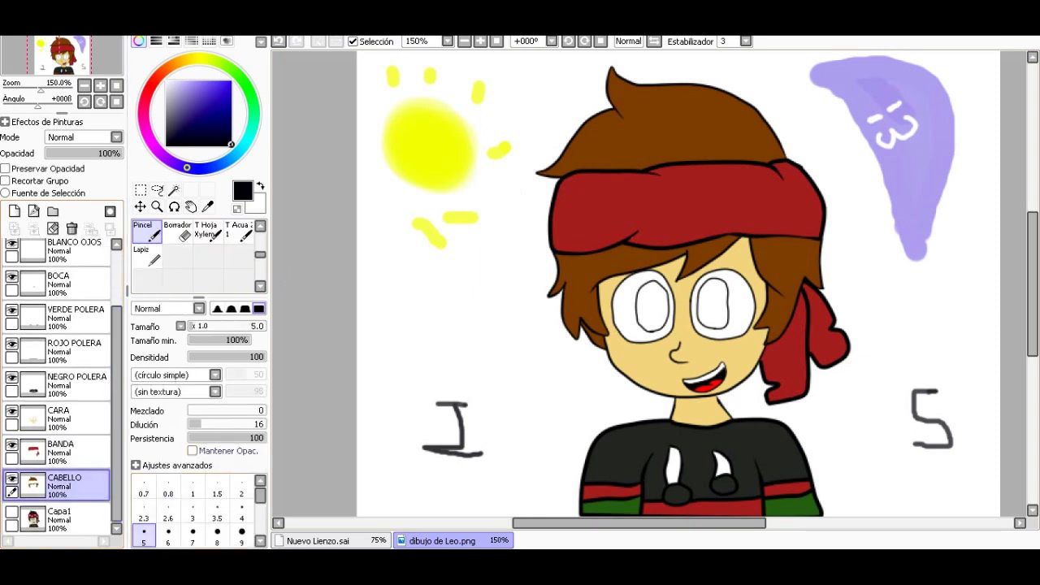
double_click(65, 484)
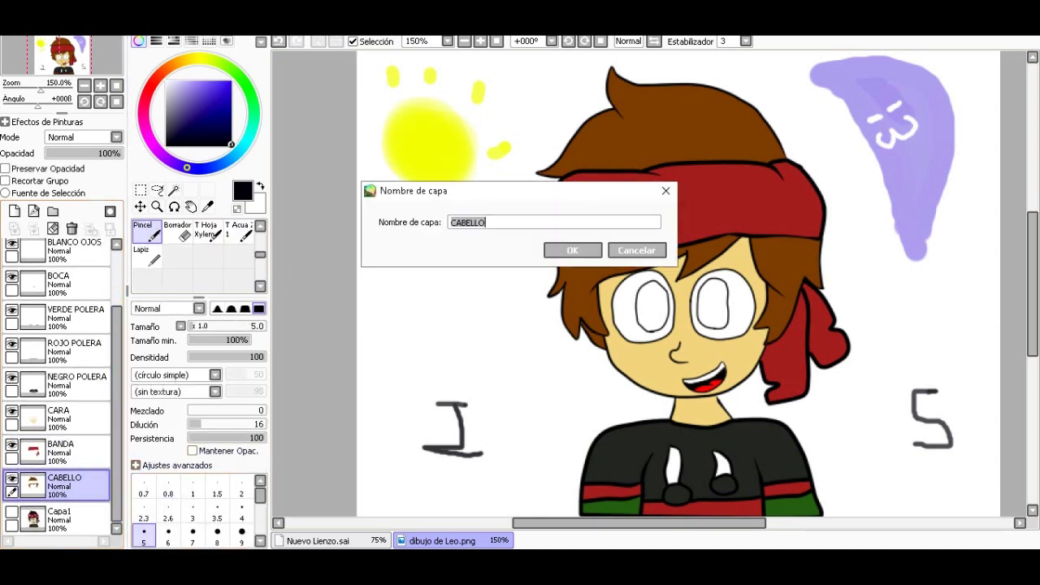
left_click(648, 247)
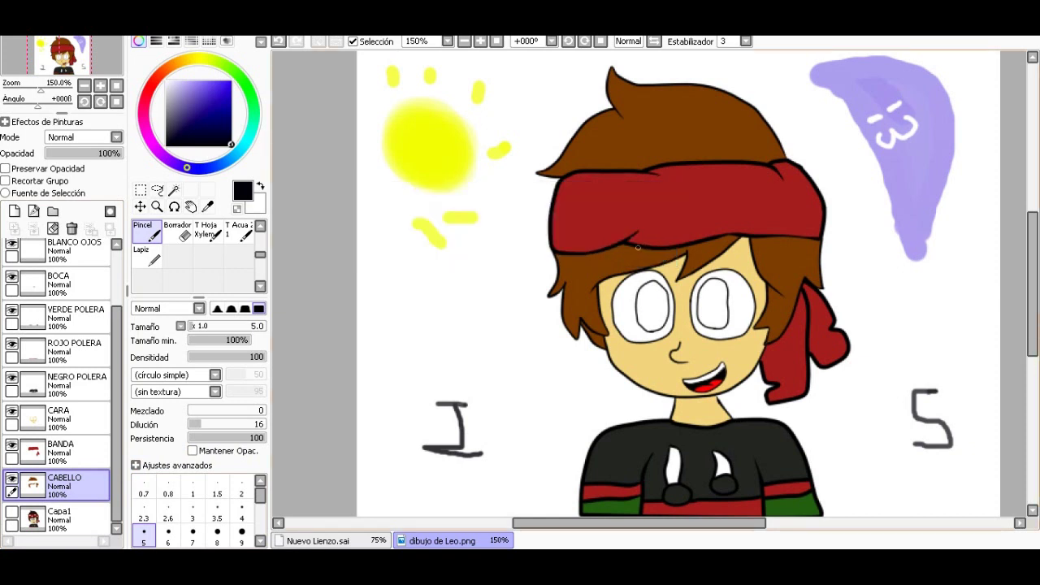
left_click_drag(639, 522, 660, 523)
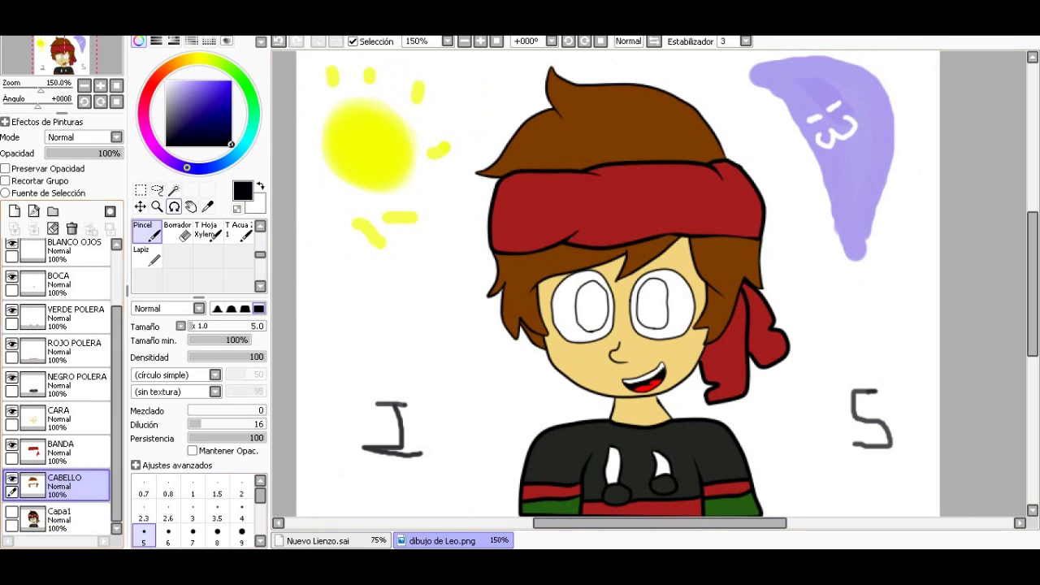
Step: Select the hair region by colour, then add a new layer renamed from Capa3 to SOMBRA CABELLO
left_click(173, 191)
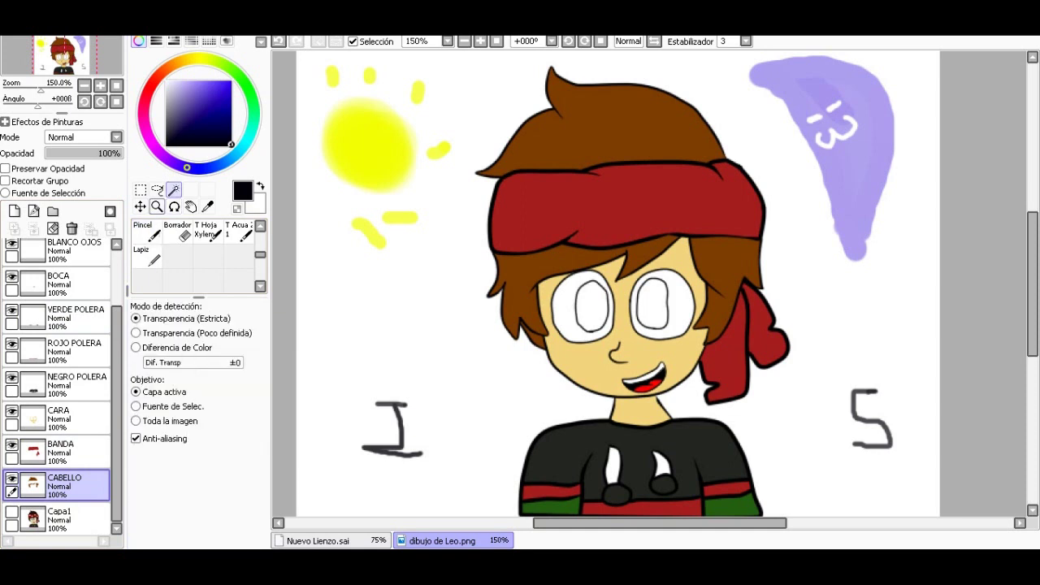
left_click(140, 206)
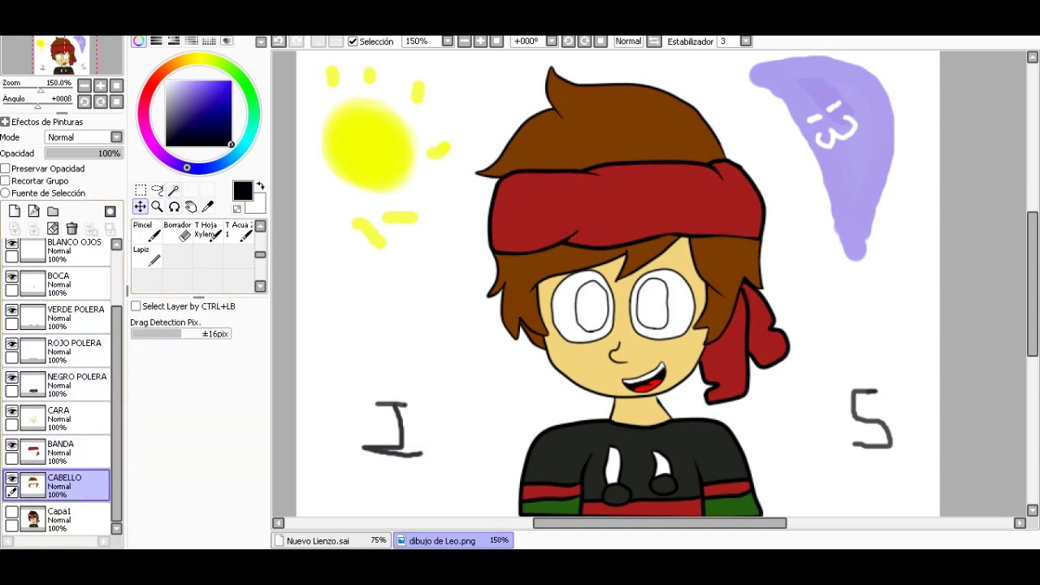
left_click(65, 485, "ctrl")
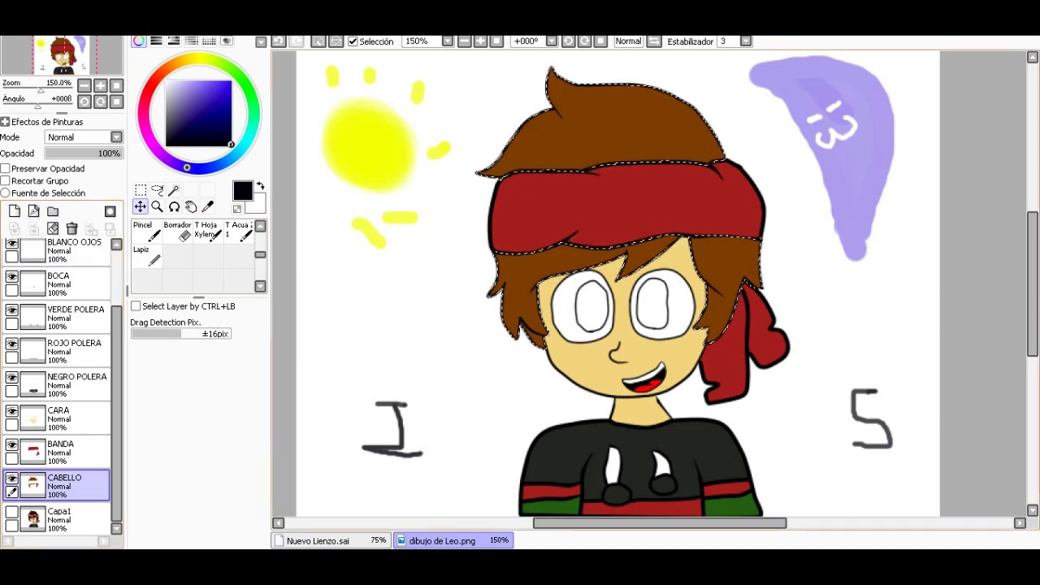
left_click(14, 211)
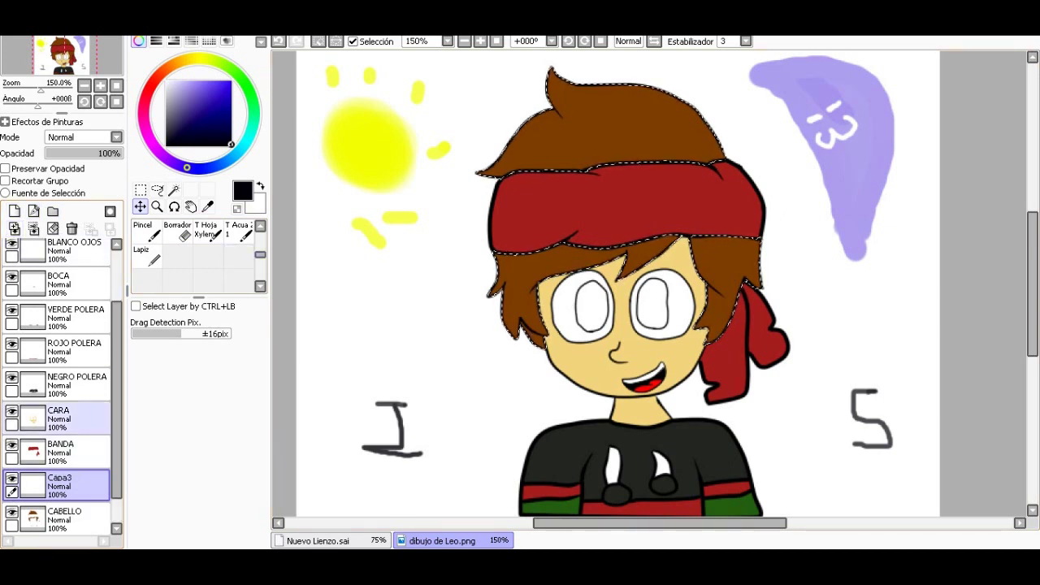
scroll(61, 418, "down", 1)
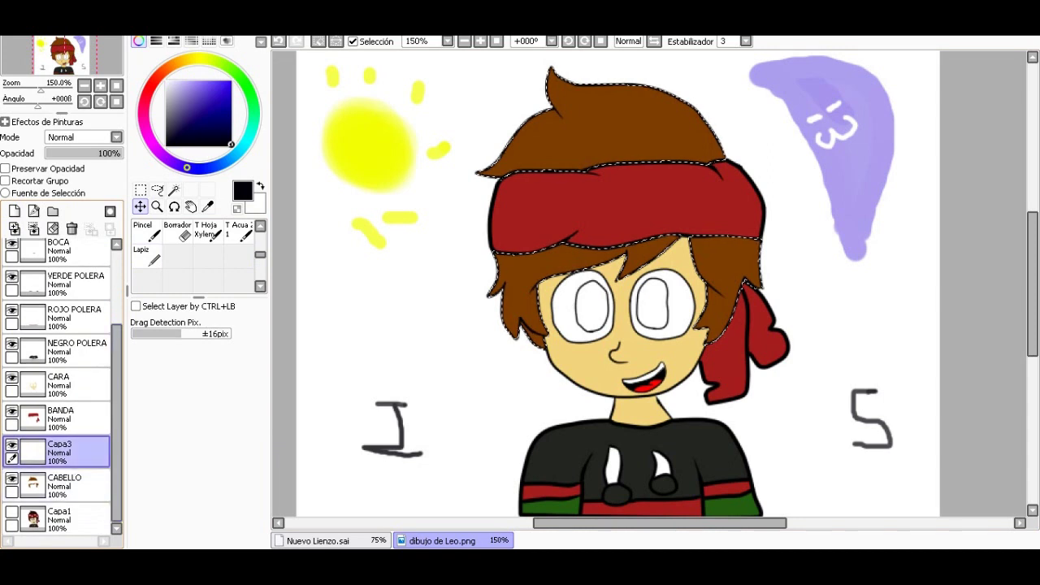
double_click(59, 445)
type("SOMBRA CABELL")
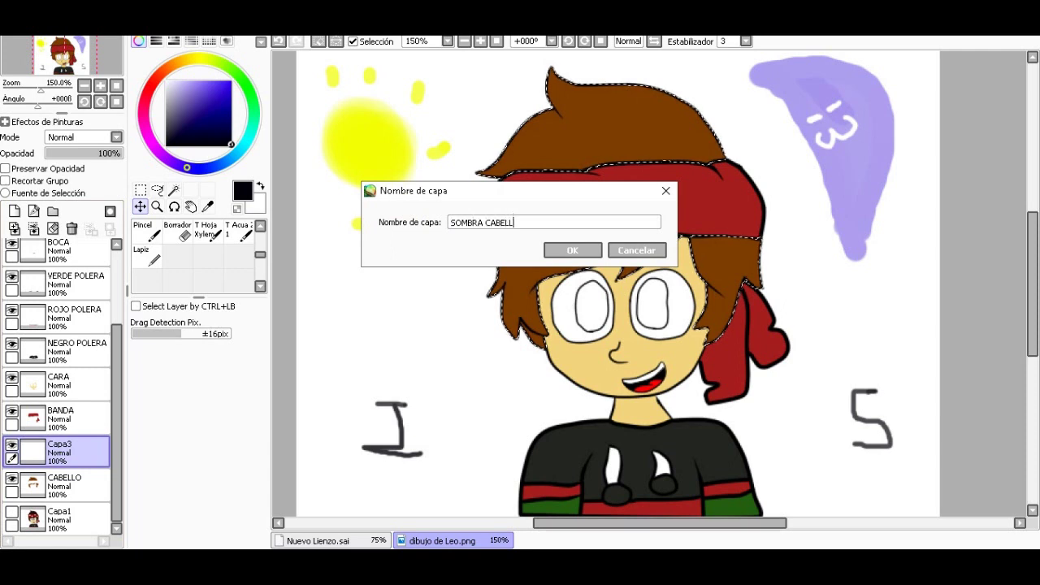
type("O")
key("Return")
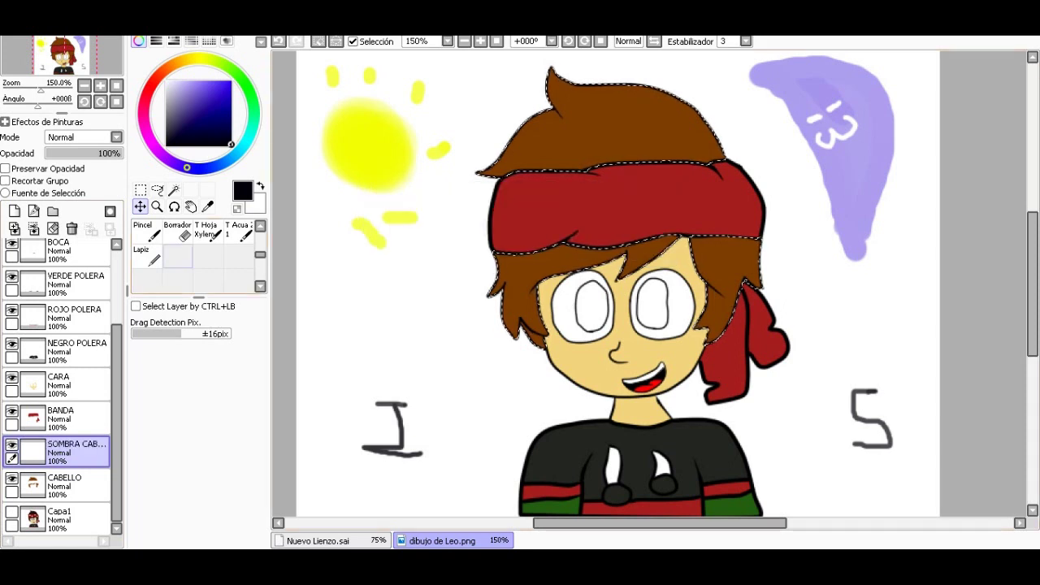
left_click(207, 206)
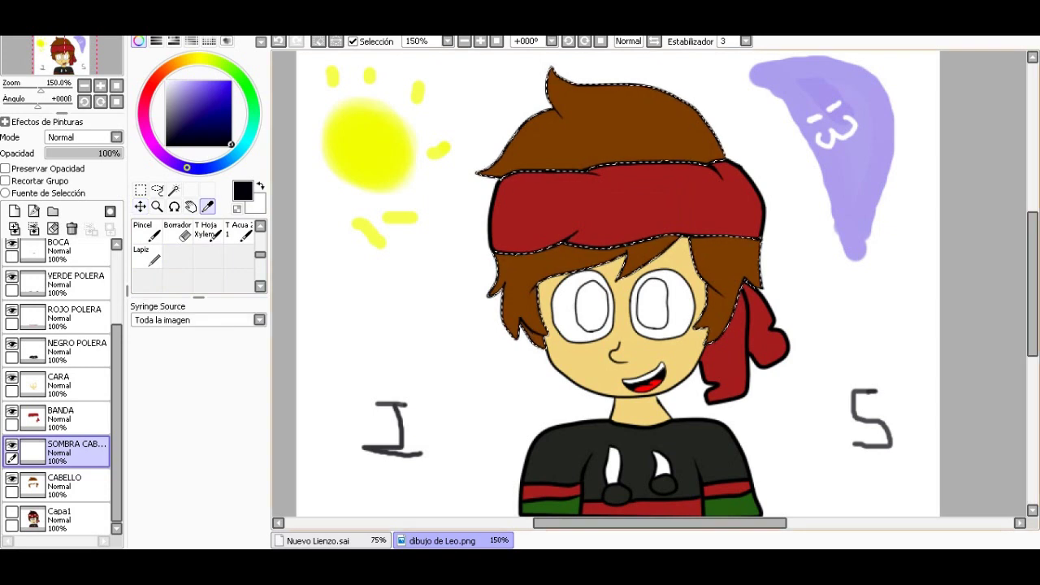
Step: Sample the hair brown and darken it with the HSV sliders to S 144, V 106
left_click(601, 122)
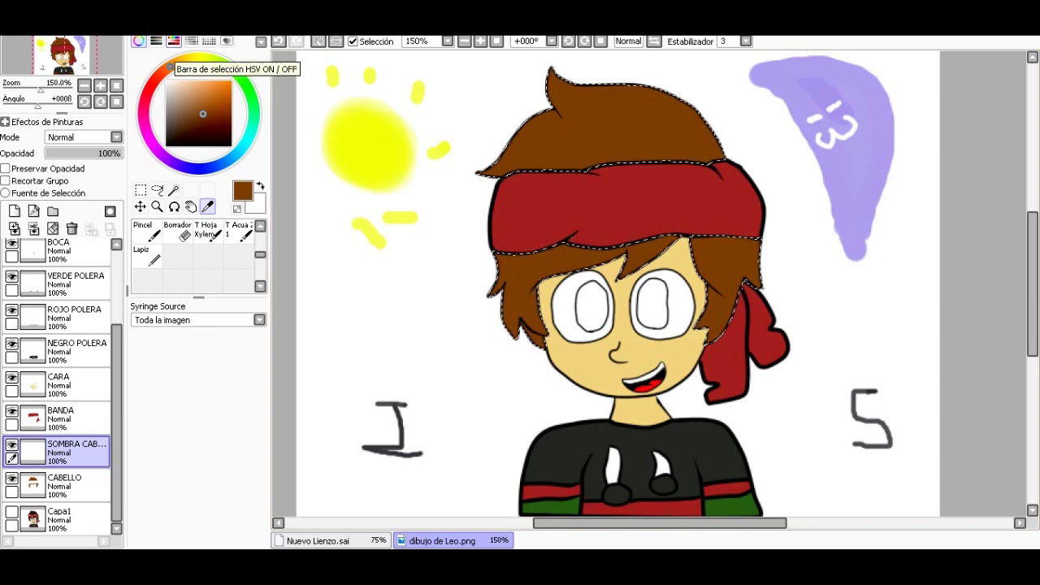
left_click(173, 40)
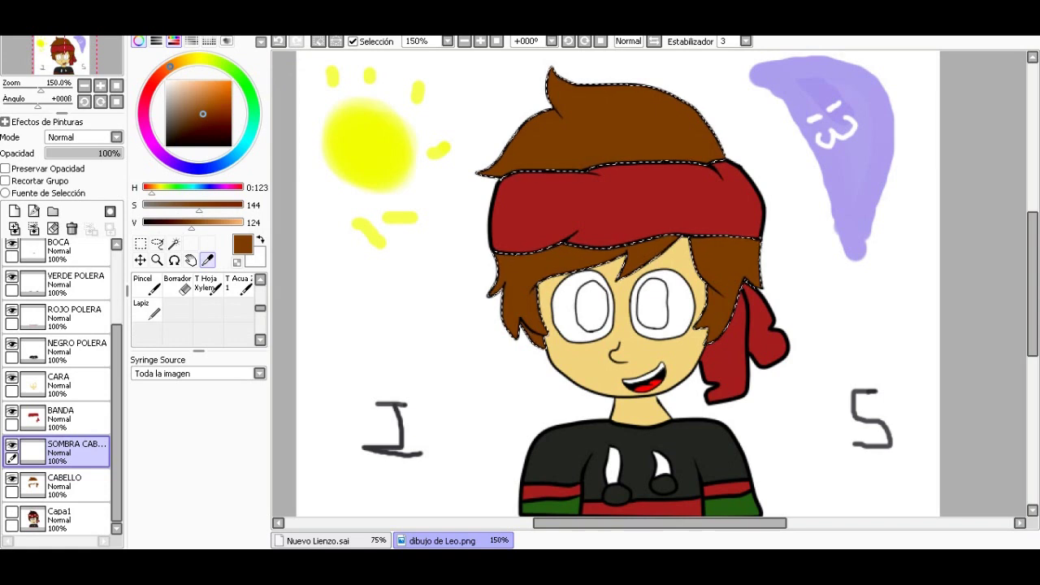
left_click(192, 221)
left_click_drag(186, 222, 195, 222)
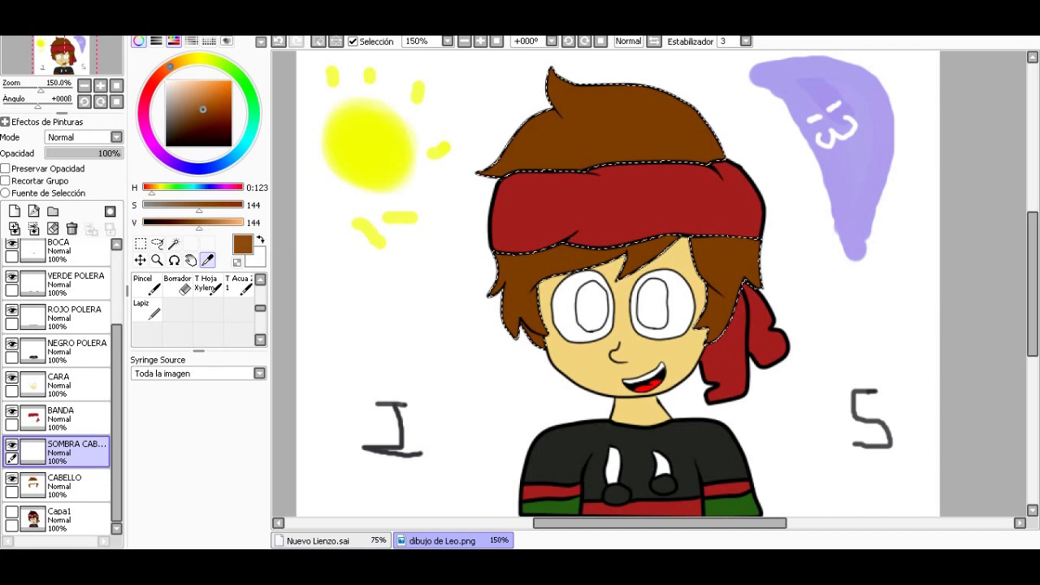
left_click(192, 222)
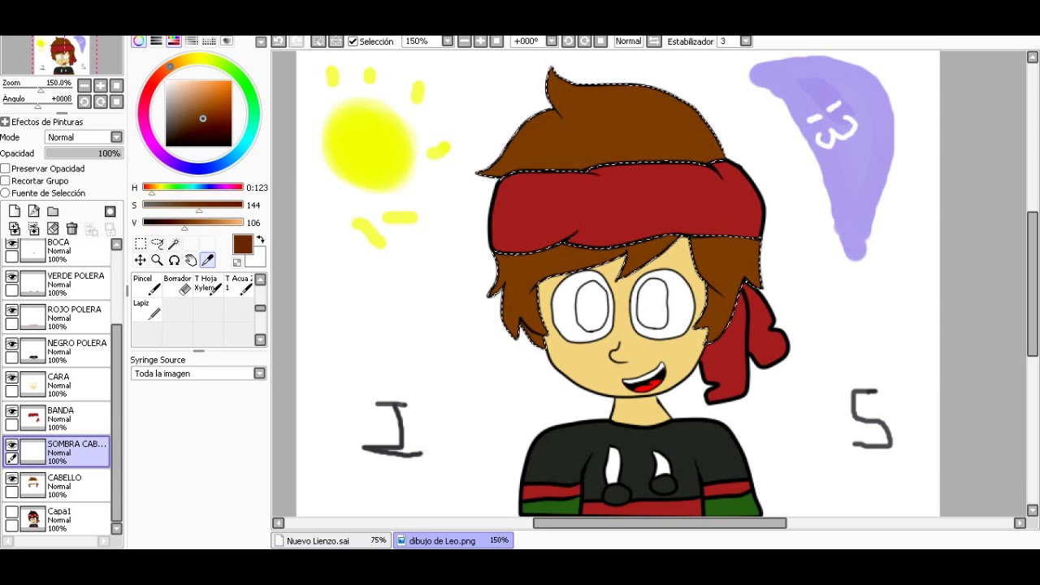
scroll(199, 309, "up", 1)
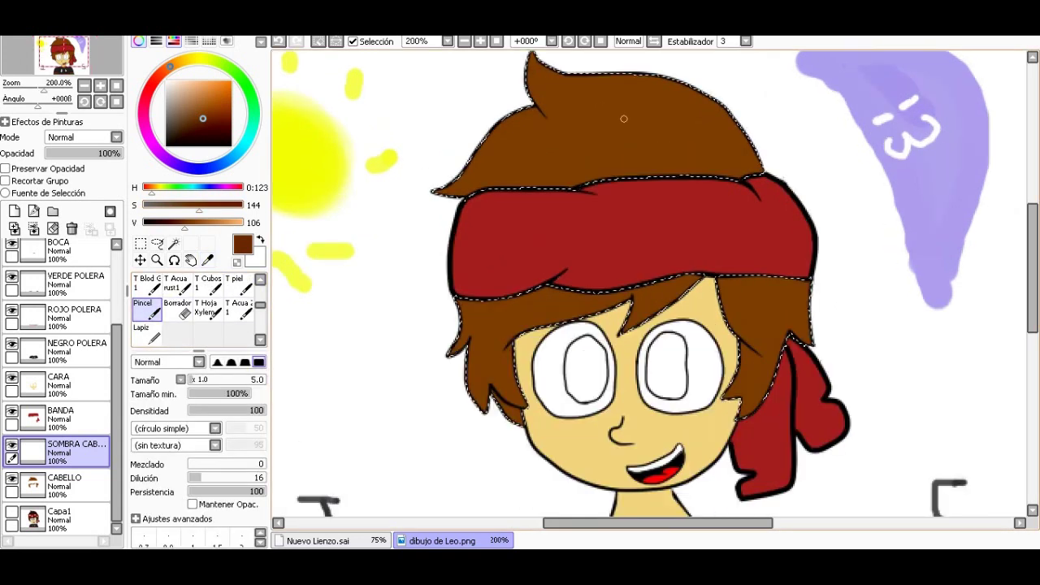
Step: Test a dark brown dab on the hair at brush size 9, then enlarge the brush to 20
scroll(650, 285, "down", 2)
scroll(762, 95, "up", 1)
scroll(762, 95, "up", 1)
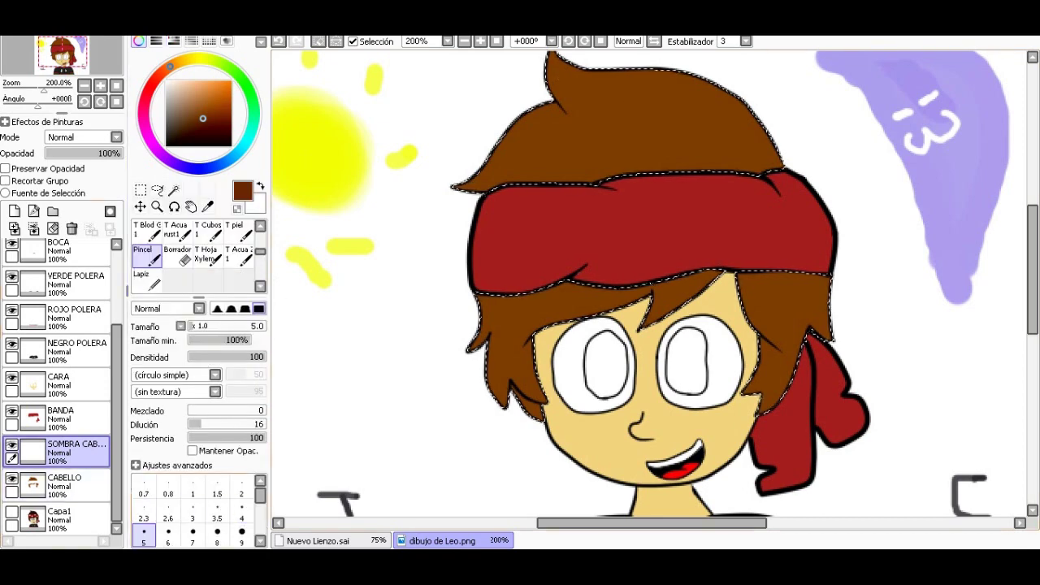
left_click(241, 486)
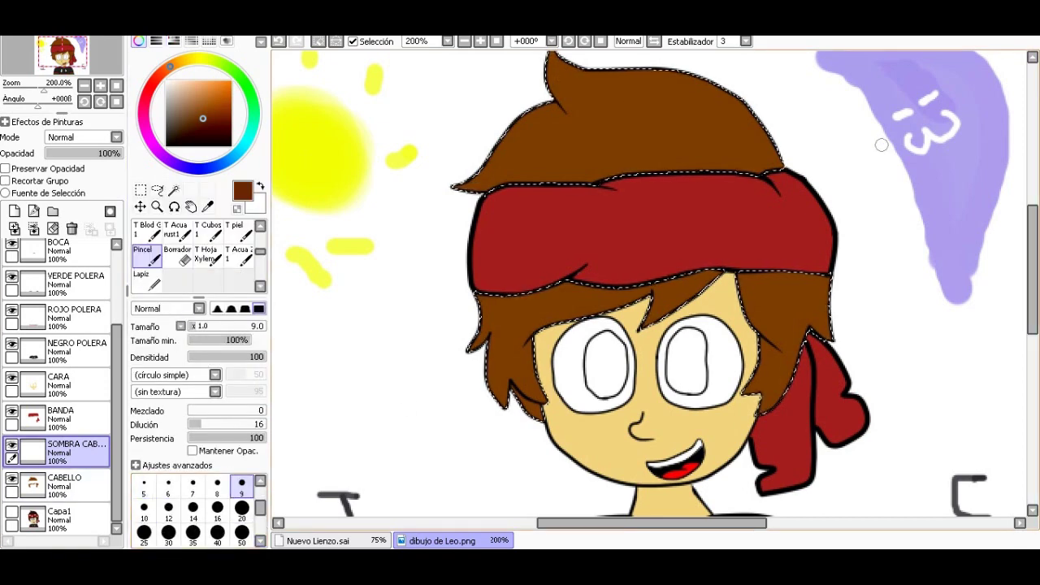
scroll(650, 285, "up", 3)
left_click_drag(717, 213, 728, 207)
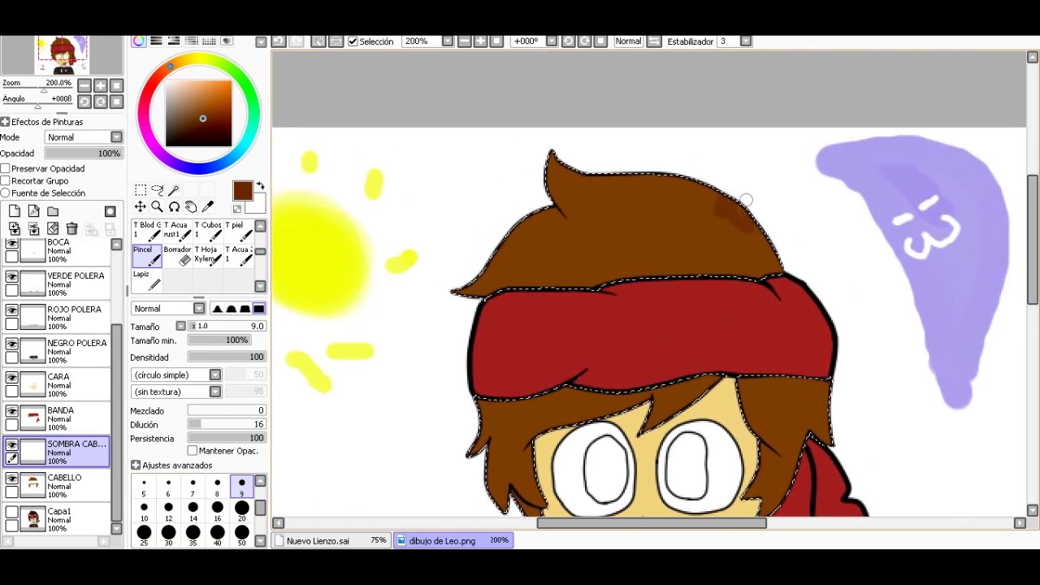
left_click(241, 508)
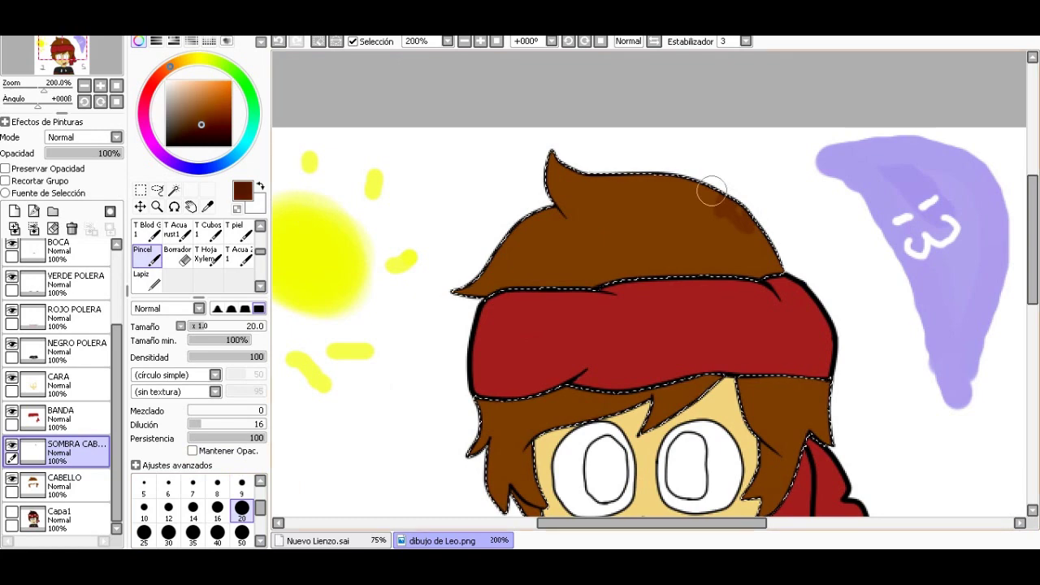
scroll(766, 190, "up", 1)
scroll(766, 190, "up", 1)
scroll(766, 191, "down", 1)
Step: Paint shadow along the top and top-right of the hair above the headband's right end
mouse_move(626, 185)
left_mouse_down()
mouse_move(657, 182)
mouse_move(733, 235)
mouse_move(796, 300)
left_mouse_up()
mouse_move(708, 208)
left_mouse_down()
mouse_move(632, 168)
mouse_move(544, 154)
left_mouse_up()
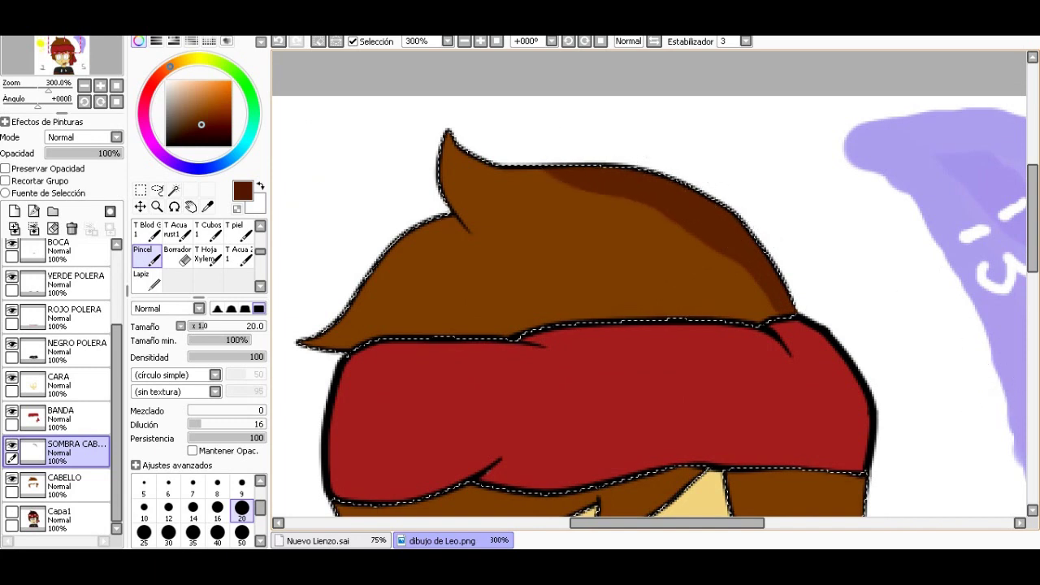
scroll(738, 290, "down", 1)
scroll(738, 290, "up", 2)
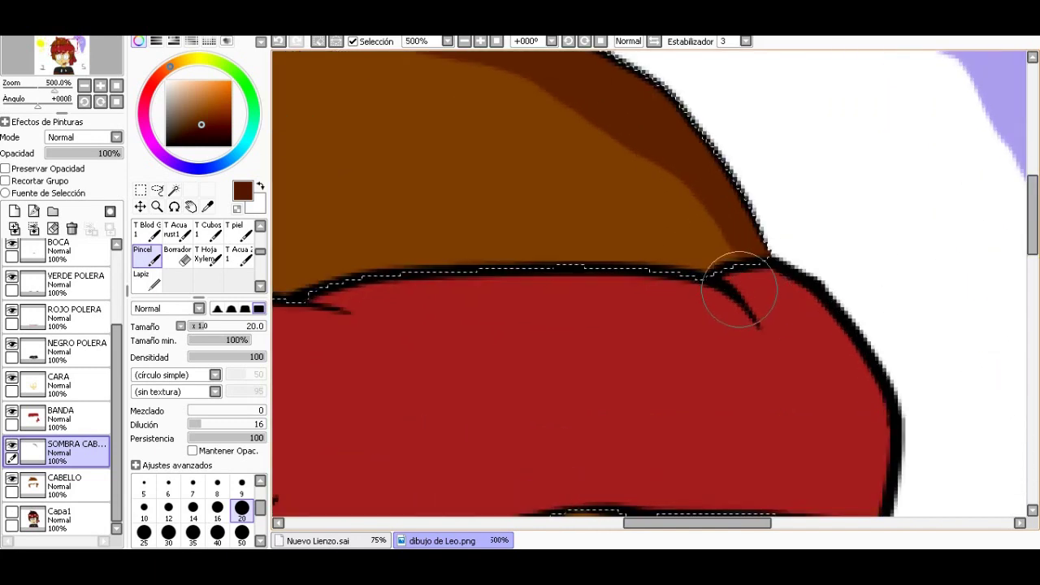
mouse_move(724, 278)
left_mouse_down()
mouse_move(685, 293)
mouse_move(627, 292)
mouse_move(697, 258)
mouse_move(654, 244)
left_mouse_up()
scroll(747, 301, "down", 1)
scroll(747, 301, "down", 2)
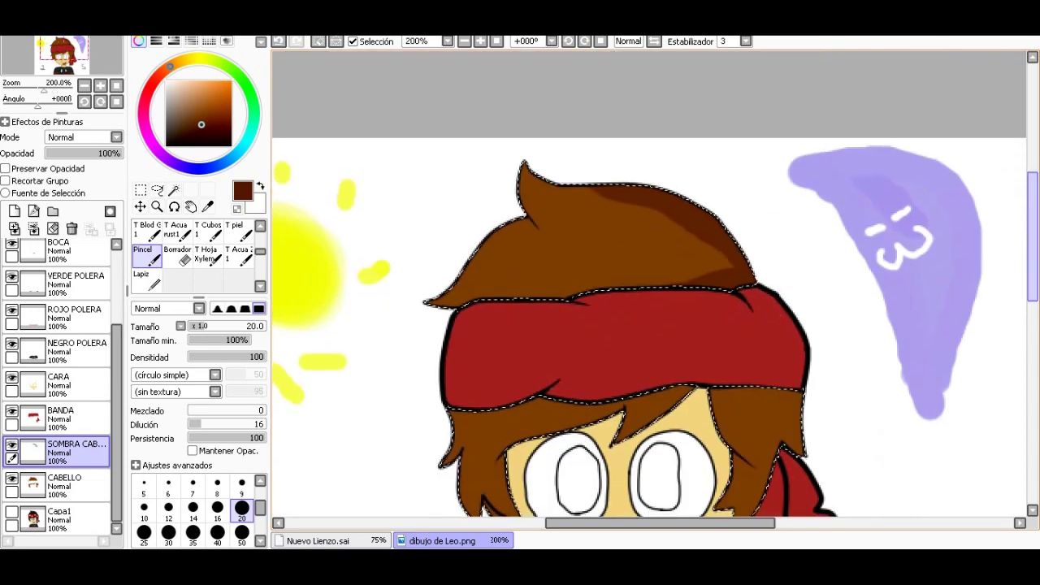
scroll(929, 498, "down", 2)
scroll(870, 330, "up", 2)
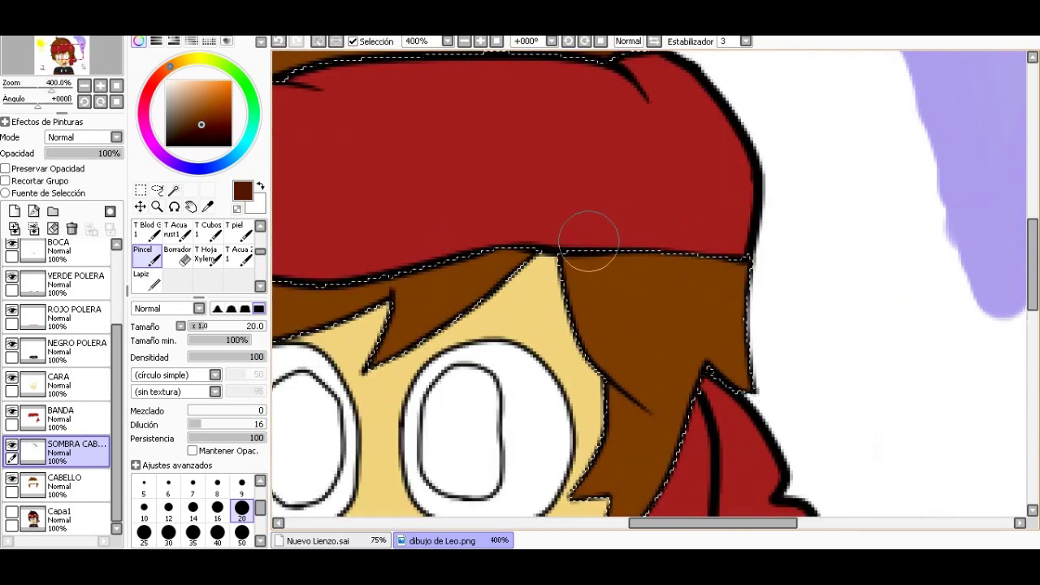
Step: Shade beneath the headband and down the hair's right edge with brush size 10
mouse_move(568, 260)
left_mouse_down()
mouse_move(622, 248)
mouse_move(748, 269)
left_mouse_up()
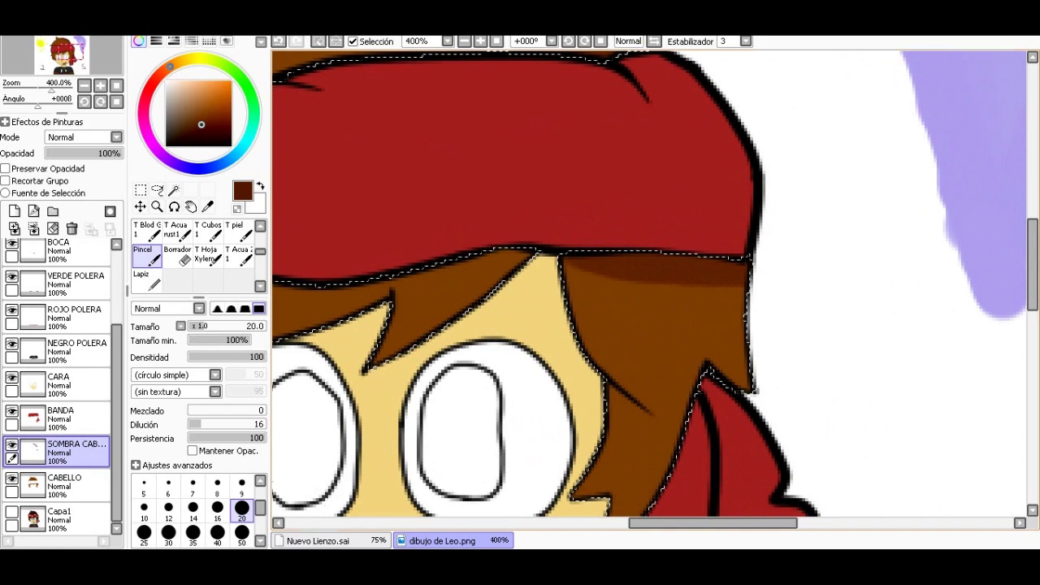
left_click(144, 507)
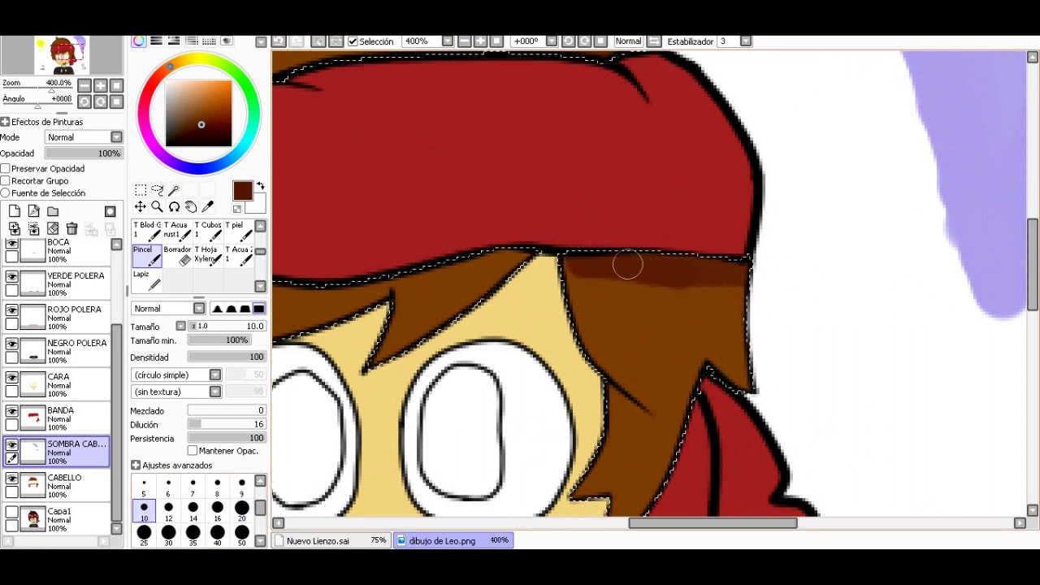
mouse_move(754, 272)
left_mouse_down()
mouse_move(748, 374)
mouse_move(734, 340)
left_mouse_up()
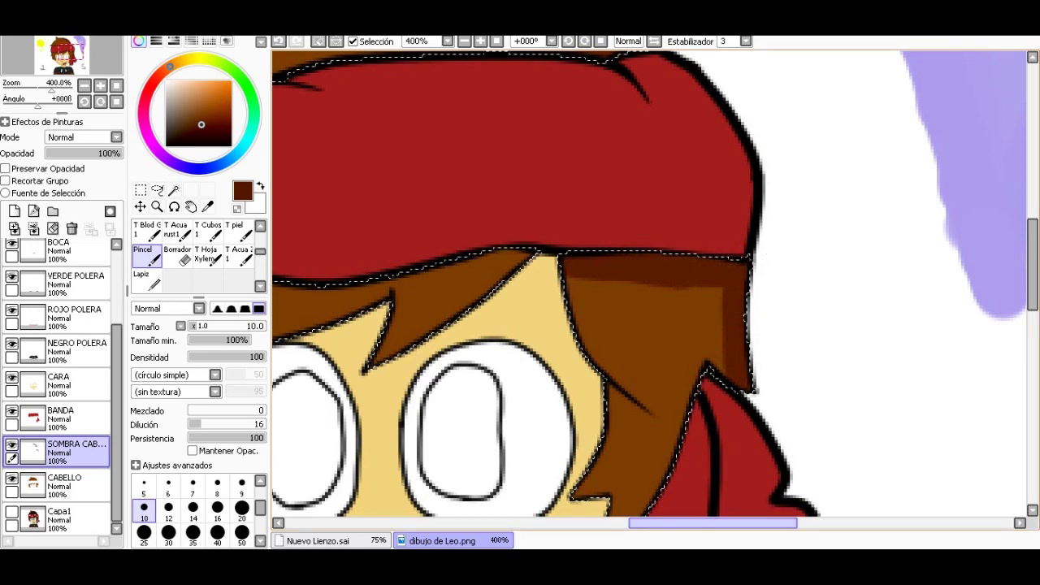
scroll(466, 313, "left", 3)
scroll(465, 313, "left", 3)
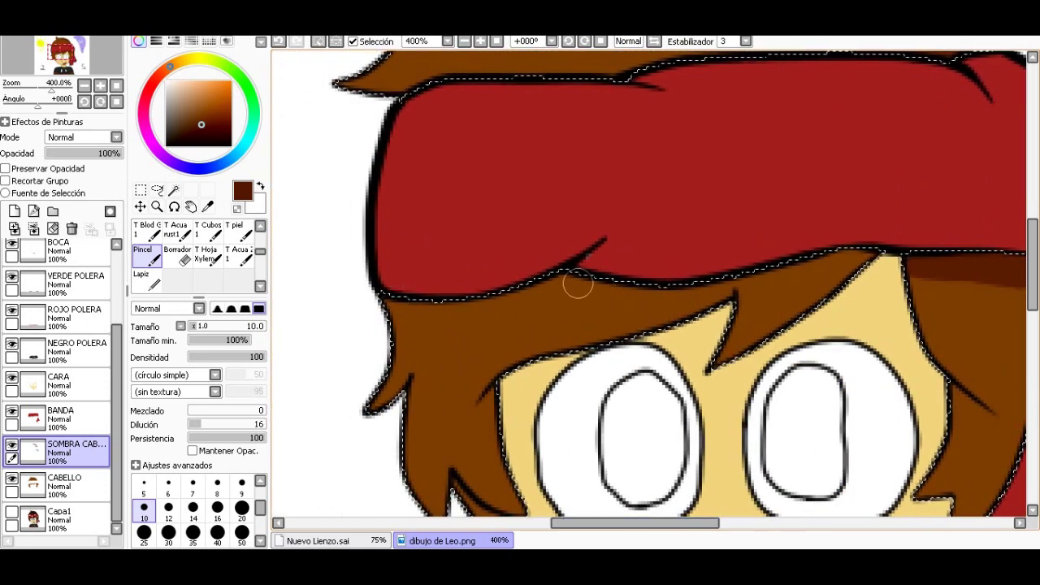
left_click_drag(867, 258, 767, 279)
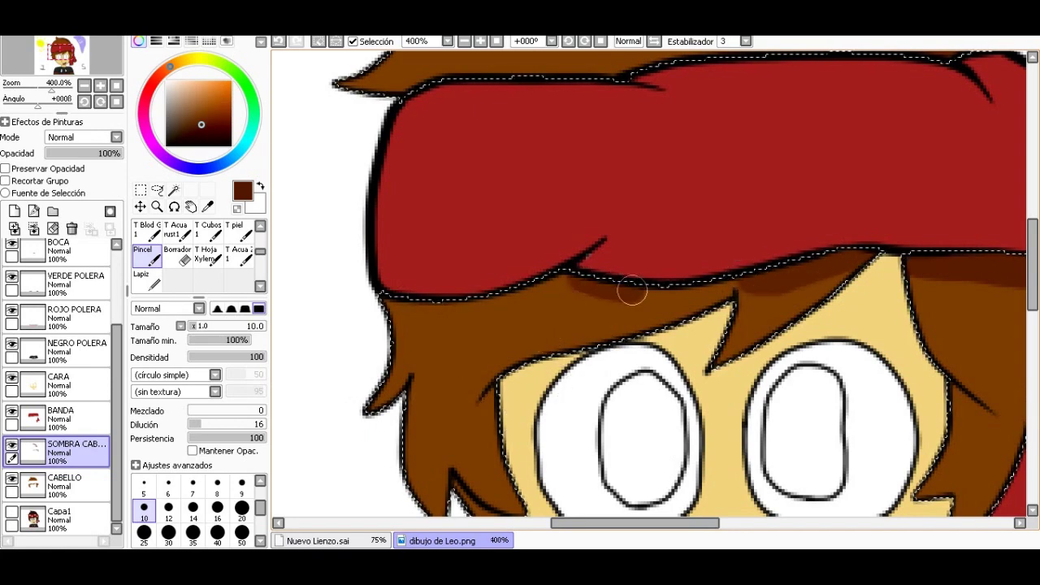
left_click_drag(583, 280, 723, 286)
scroll(448, 303, "down", 2)
scroll(448, 303, "down", 2)
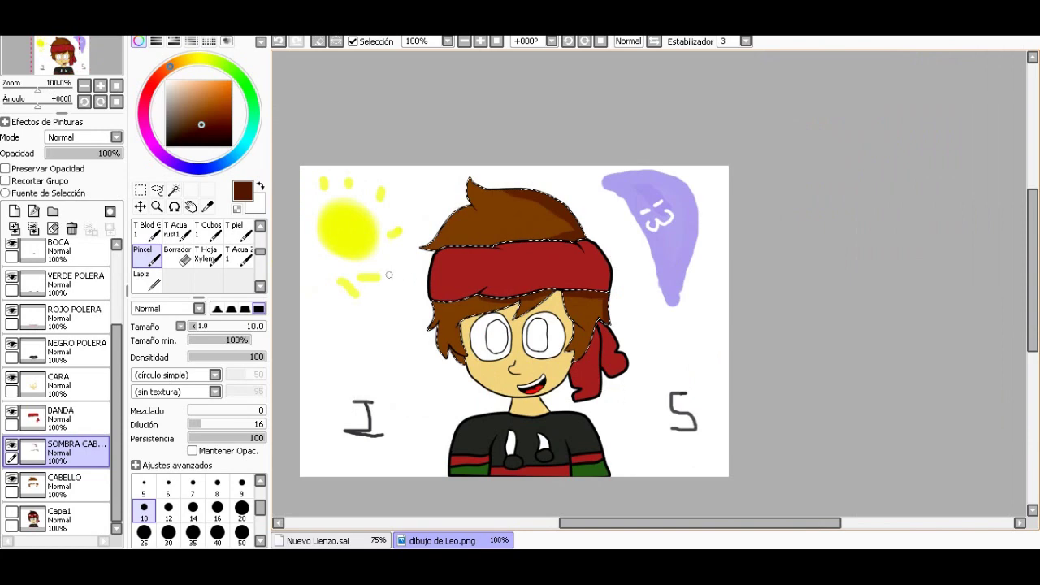
scroll(325, 226, "up", 1)
scroll(532, 315, "up", 2)
scroll(532, 315, "up", 2)
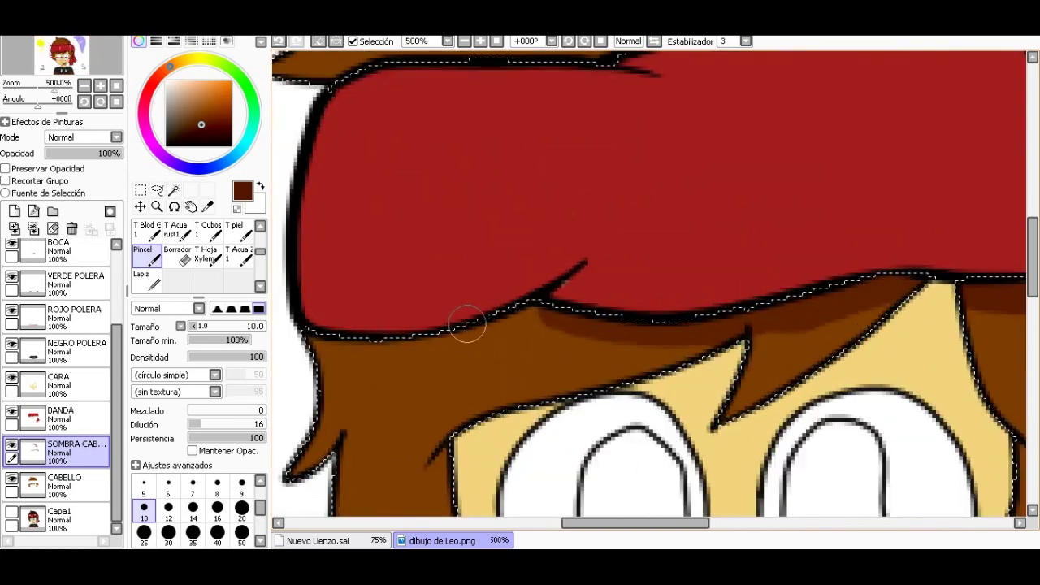
scroll(715, 429, "down", 3)
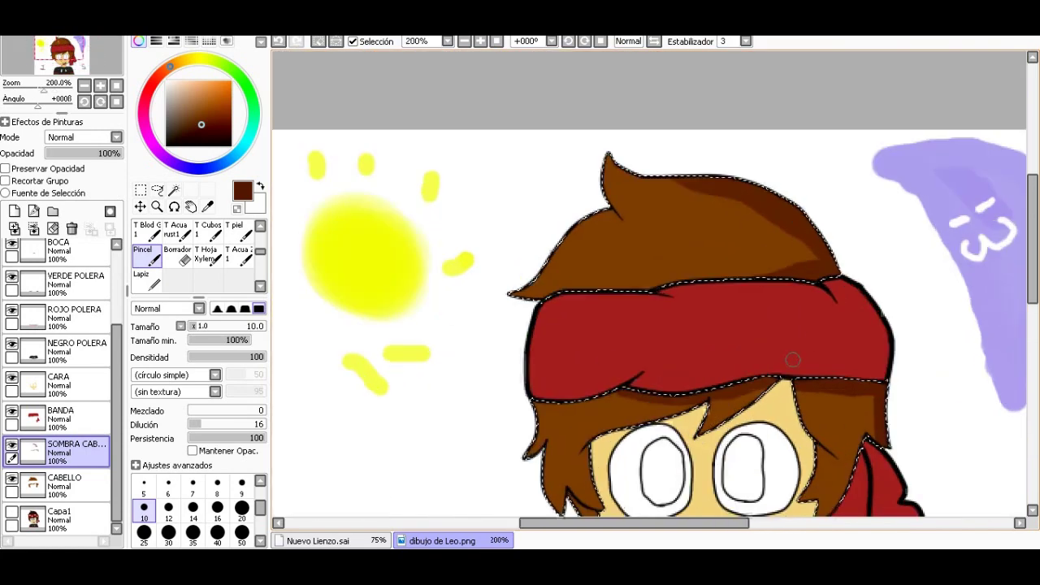
scroll(723, 284, "up", 1)
scroll(726, 281, "up", 2)
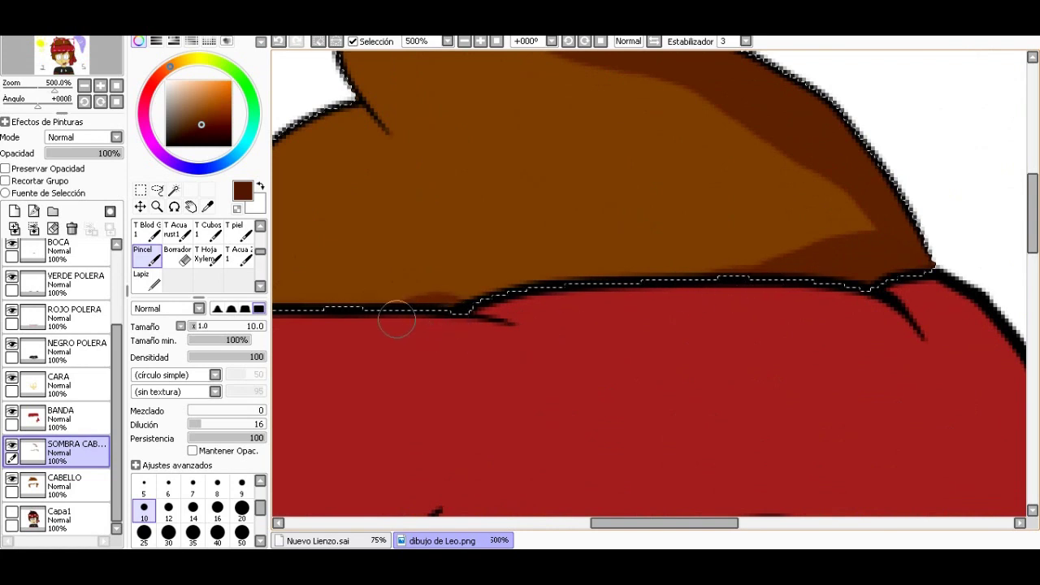
scroll(618, 268, "down", 4)
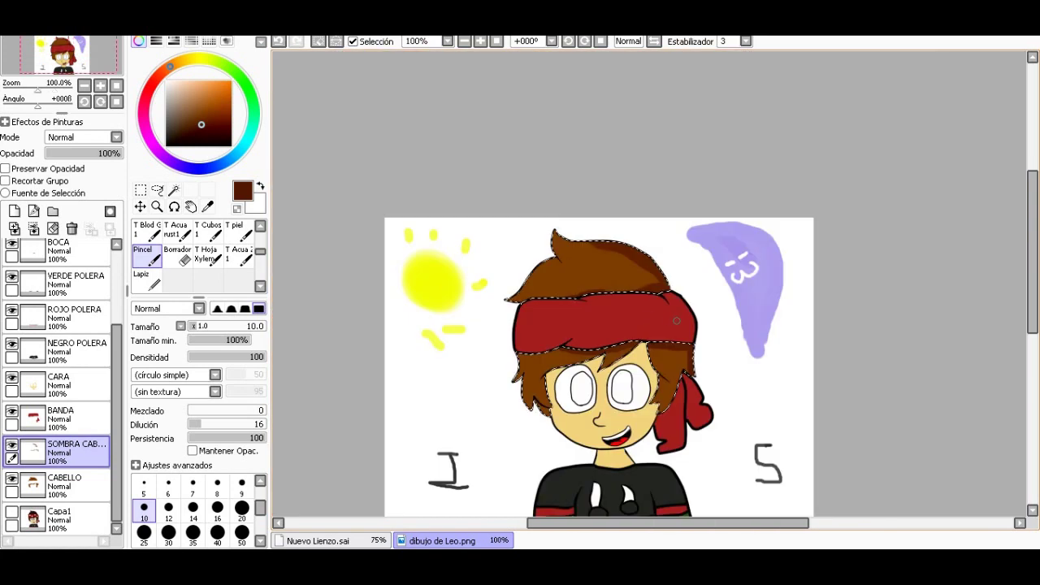
Step: Shade inside the lower hair tip beside the face
scroll(820, 272, "down", 1)
scroll(821, 272, "down", 1)
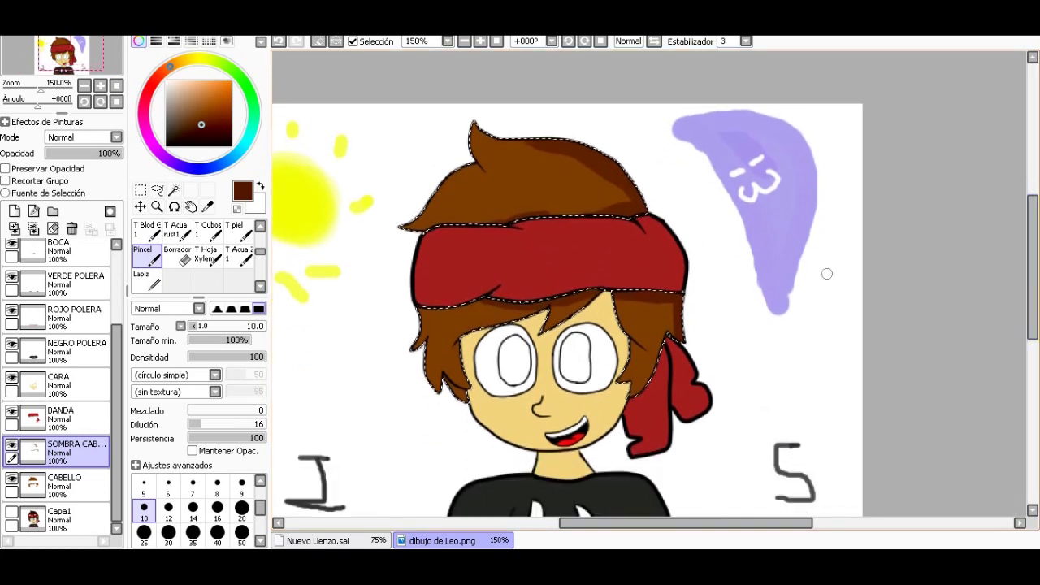
scroll(439, 420, "up", 2)
scroll(471, 371, "up", 2)
scroll(471, 360, "up", 2)
scroll(474, 357, "up", 2)
scroll(474, 357, "down", 2)
mouse_move(507, 346)
left_mouse_down()
mouse_move(520, 374)
mouse_move(481, 329)
mouse_move(441, 239)
mouse_move(495, 314)
mouse_move(515, 360)
mouse_move(420, 217)
left_mouse_up()
Step: Paint a dark shadow in the hair running down beside the outline
scroll(599, 236, "down", 3)
scroll(599, 237, "down", 3)
scroll(599, 237, "down", 1)
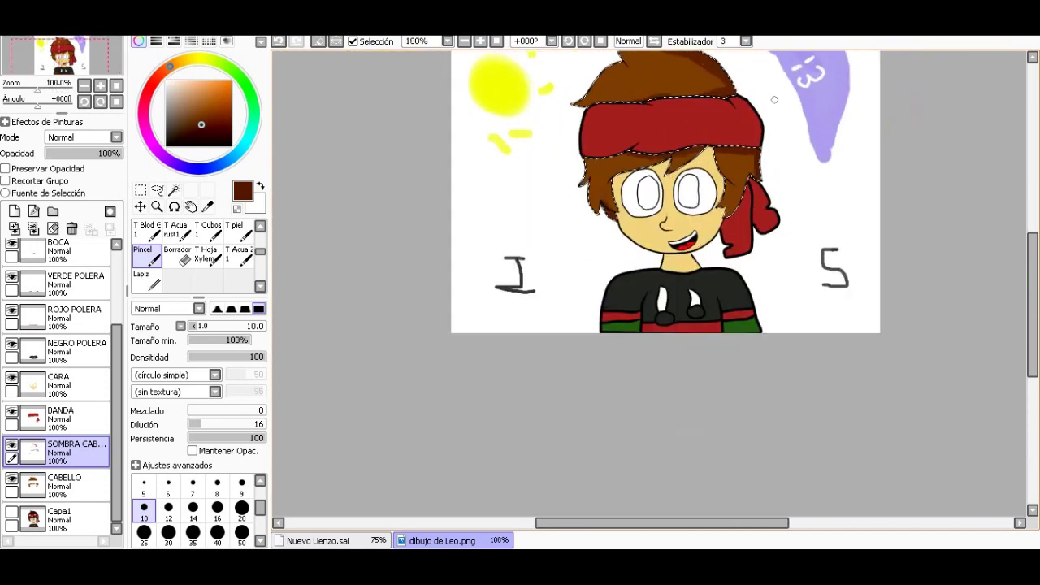
scroll(599, 237, "up", 1)
scroll(898, 210, "up", 2)
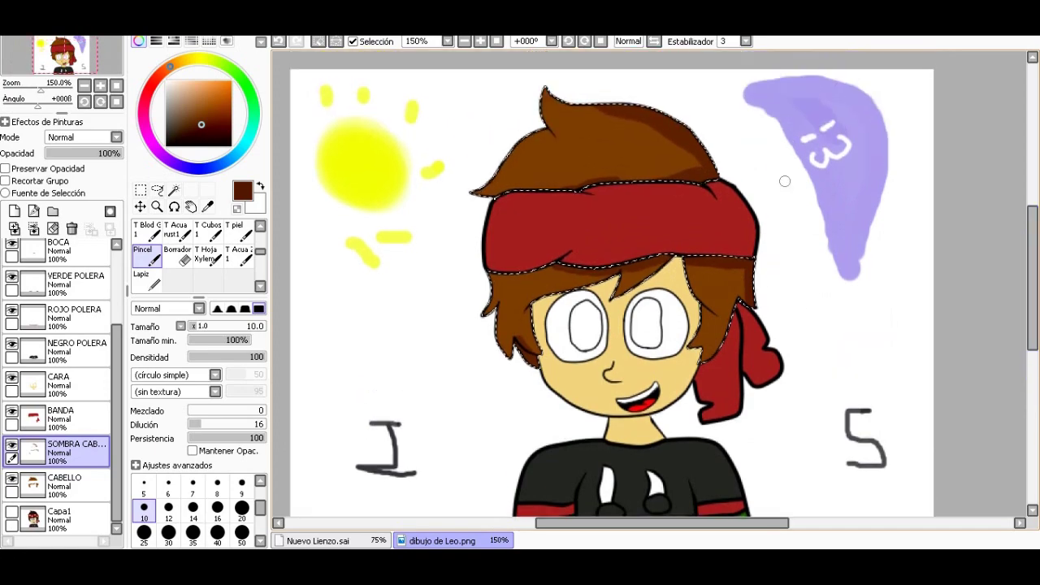
scroll(703, 330, "up", 4)
scroll(886, 216, "down", 1)
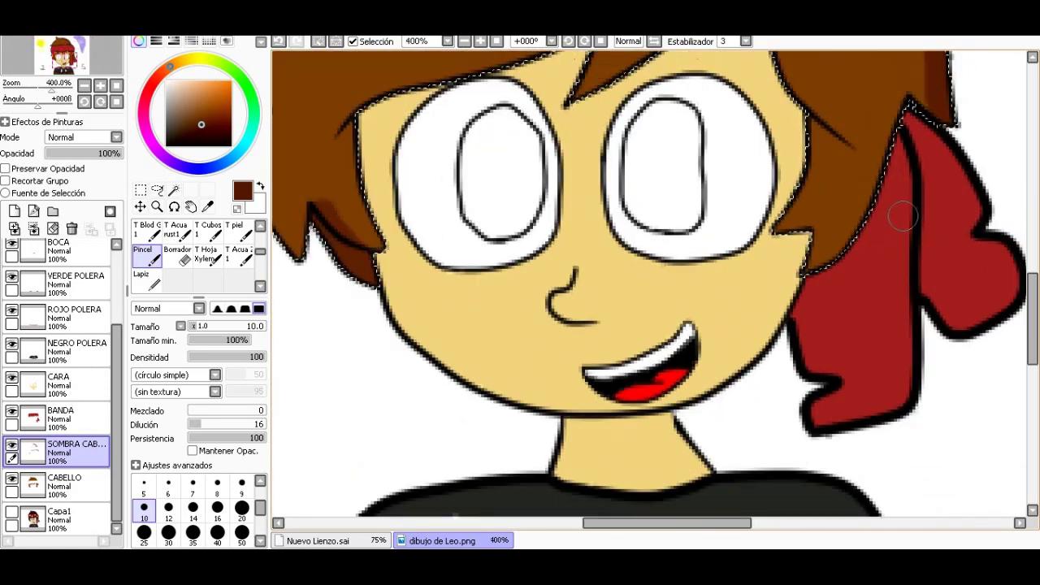
scroll(829, 301, "up", 2)
scroll(829, 301, "up", 3)
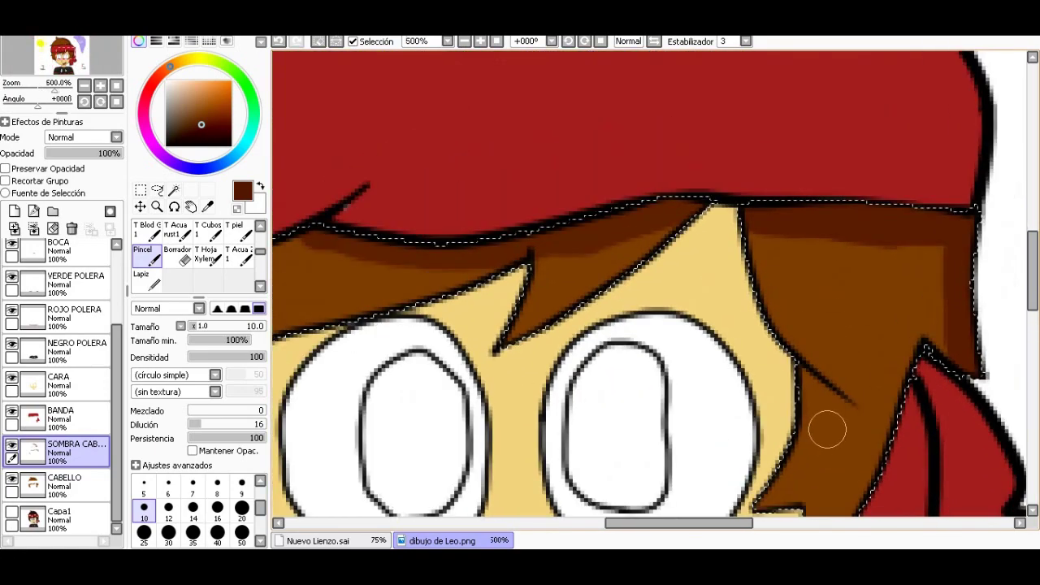
scroll(823, 430, "down", 1)
scroll(817, 391, "up", 1)
mouse_move(823, 407)
left_mouse_down()
mouse_move(812, 383)
mouse_move(859, 417)
mouse_move(821, 423)
left_mouse_up()
mouse_move(813, 382)
left_mouse_down()
mouse_move(818, 468)
mouse_move(798, 463)
left_mouse_up()
Step: Shade the hair tip next to the headband
scroll(829, 433, "down", 3)
scroll(829, 434, "down", 3)
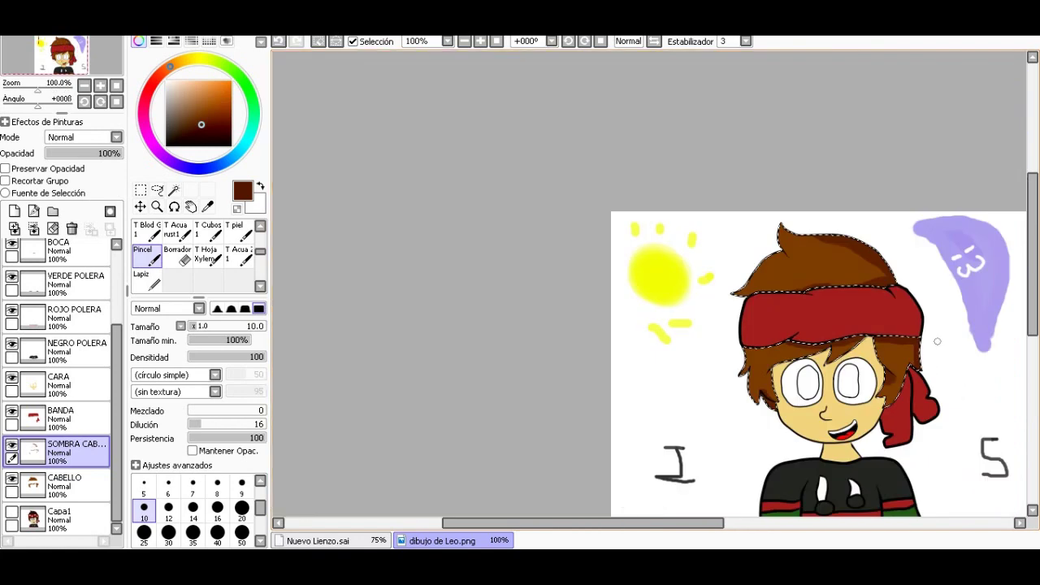
scroll(919, 273, "up", 2)
scroll(828, 280, "down", 2)
scroll(764, 283, "up", 3)
scroll(691, 302, "up", 2)
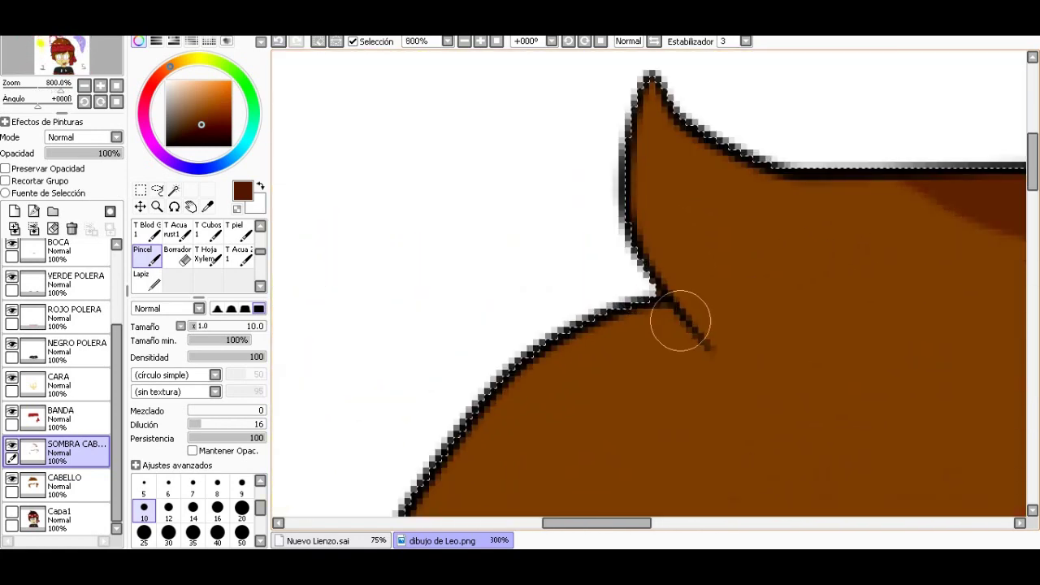
left_click_drag(650, 330, 694, 356)
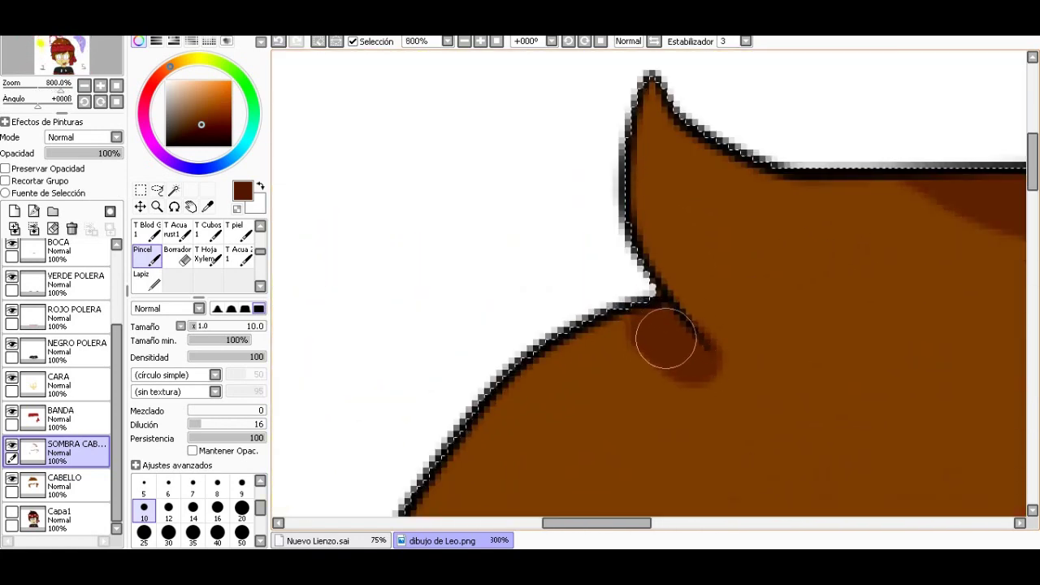
scroll(666, 338, "down", 3)
scroll(708, 395, "down", 2)
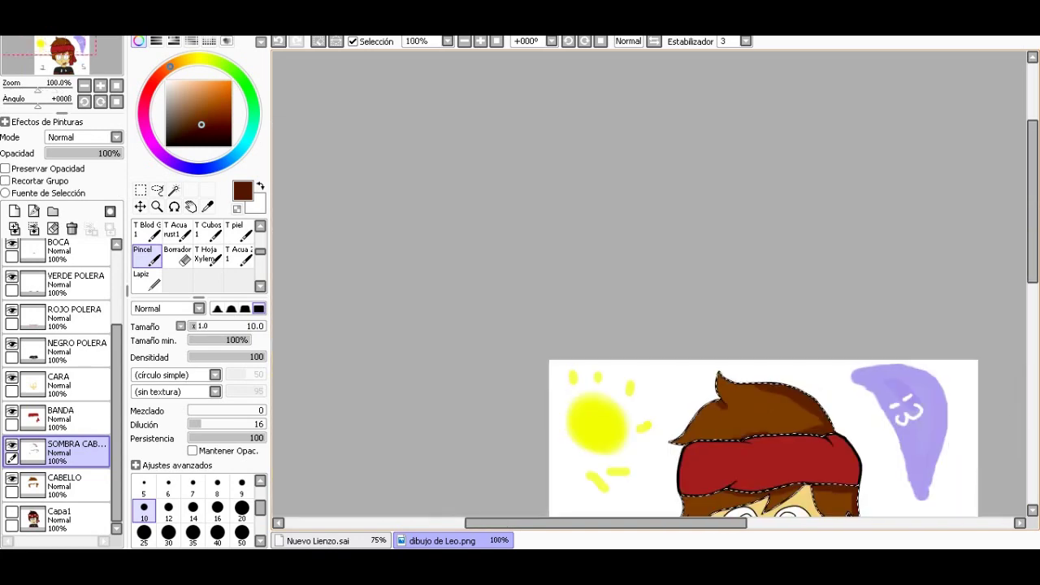
scroll(772, 422, "down", 3)
scroll(792, 284, "up", 1)
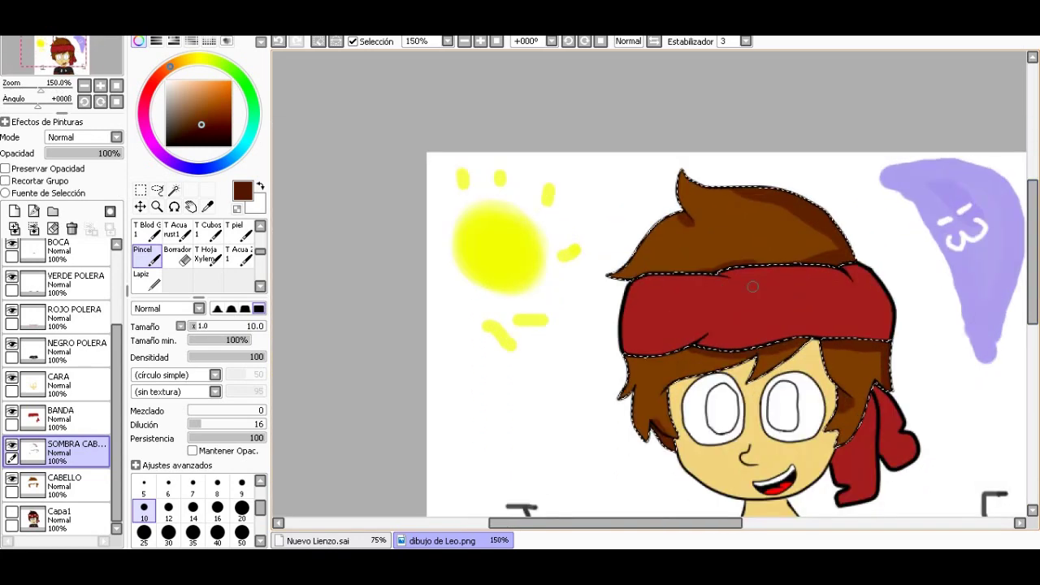
scroll(752, 285, "up", 1)
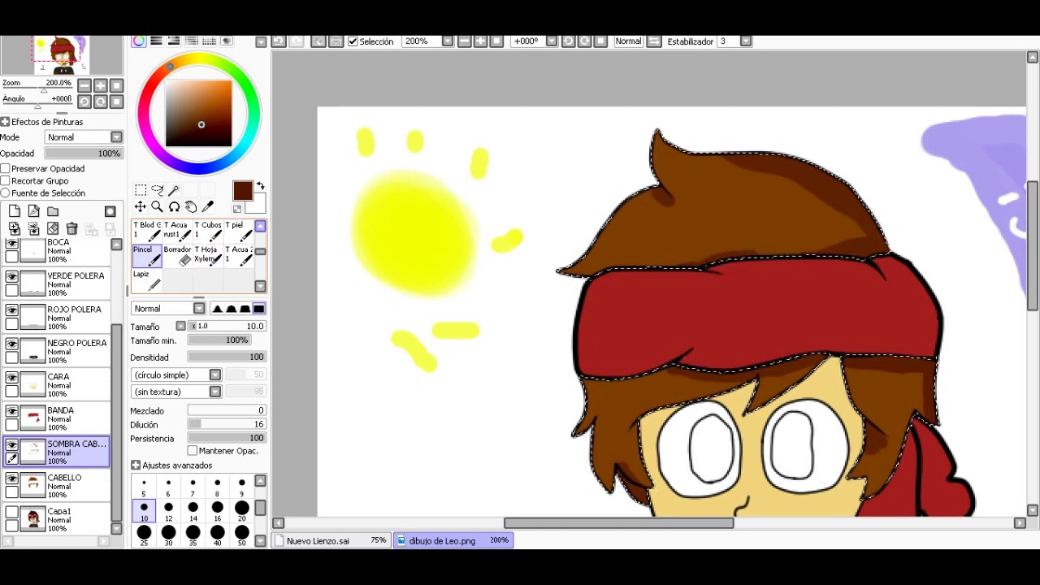
scroll(199, 256, "up", 1)
scroll(199, 256, "up", 2)
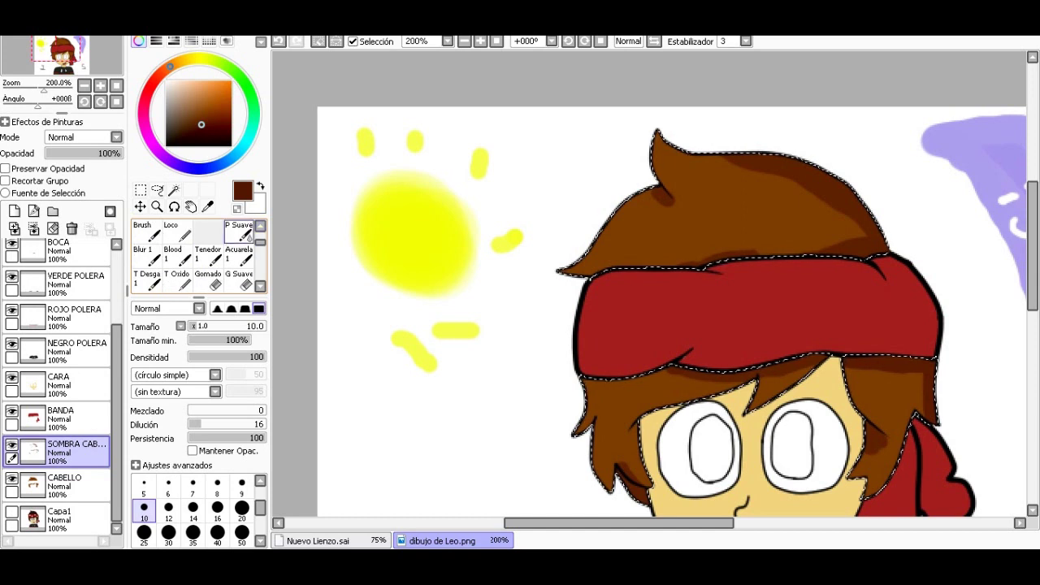
Step: Choose the P Suave brush at size 7, then switch to the DESENF blur tool
left_click(238, 231)
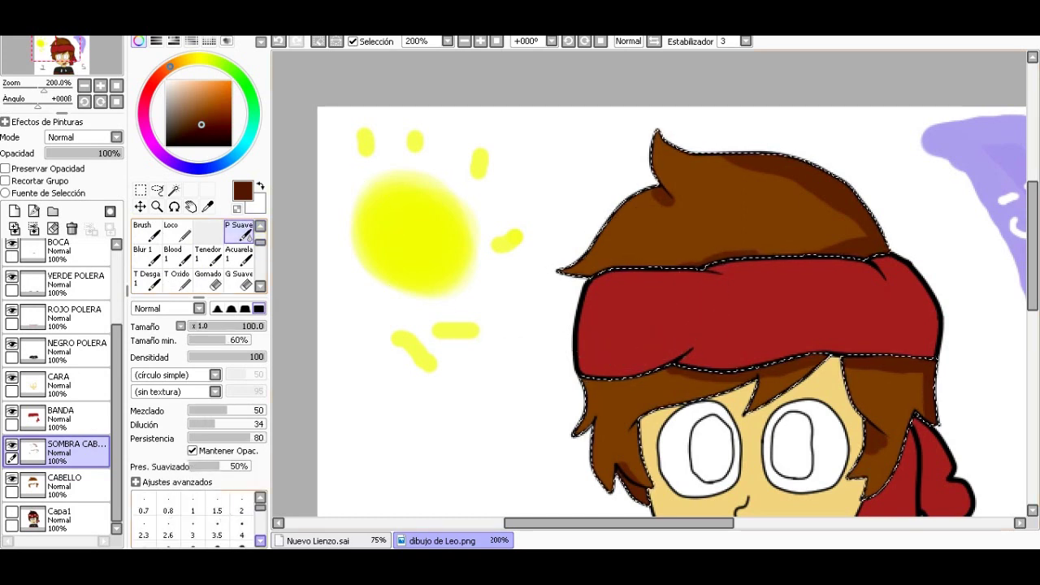
scroll(199, 520, "down", 2)
left_click(193, 501)
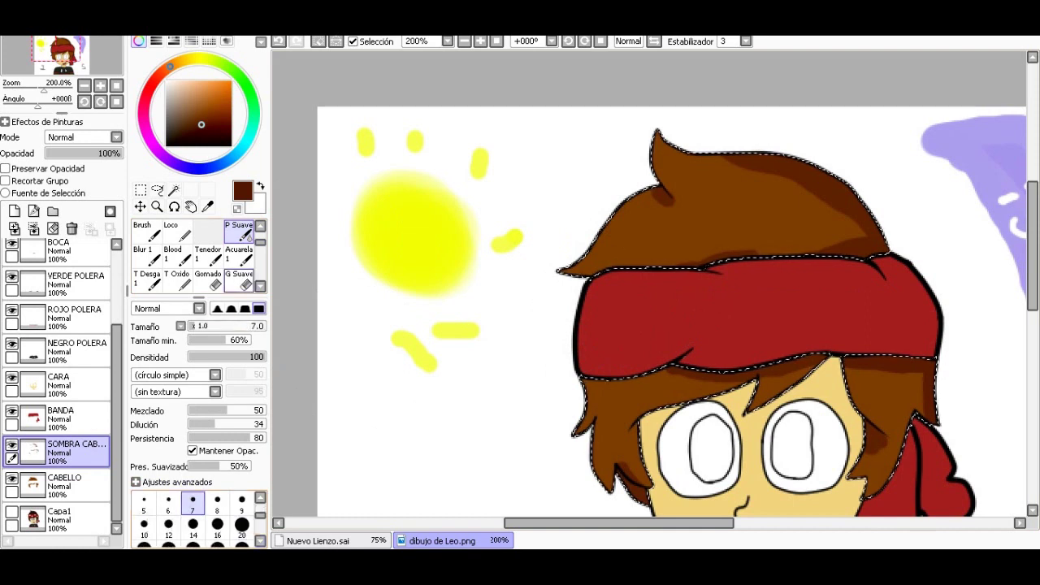
scroll(199, 256, "up", 2)
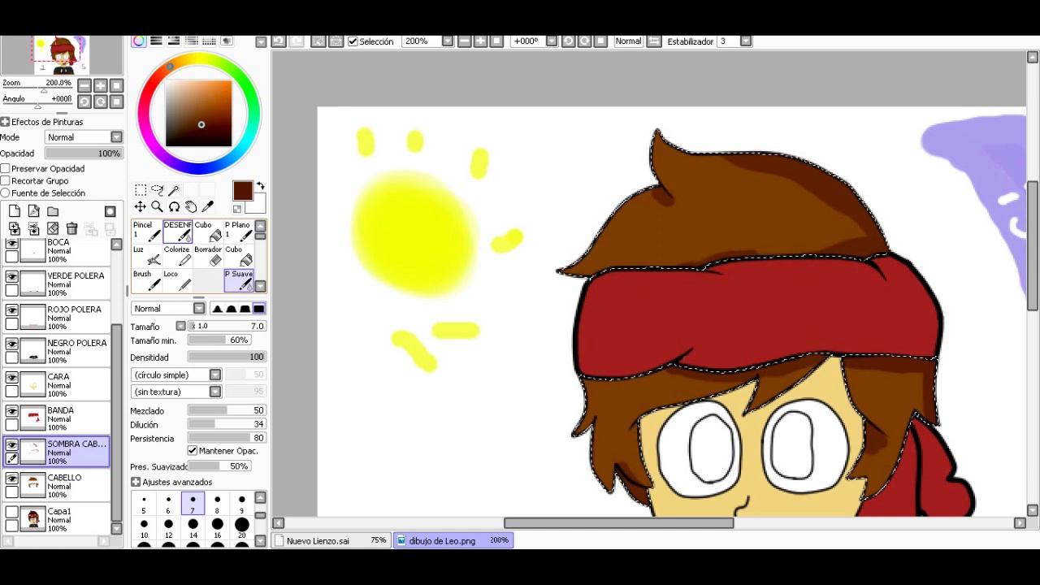
double_click(177, 231)
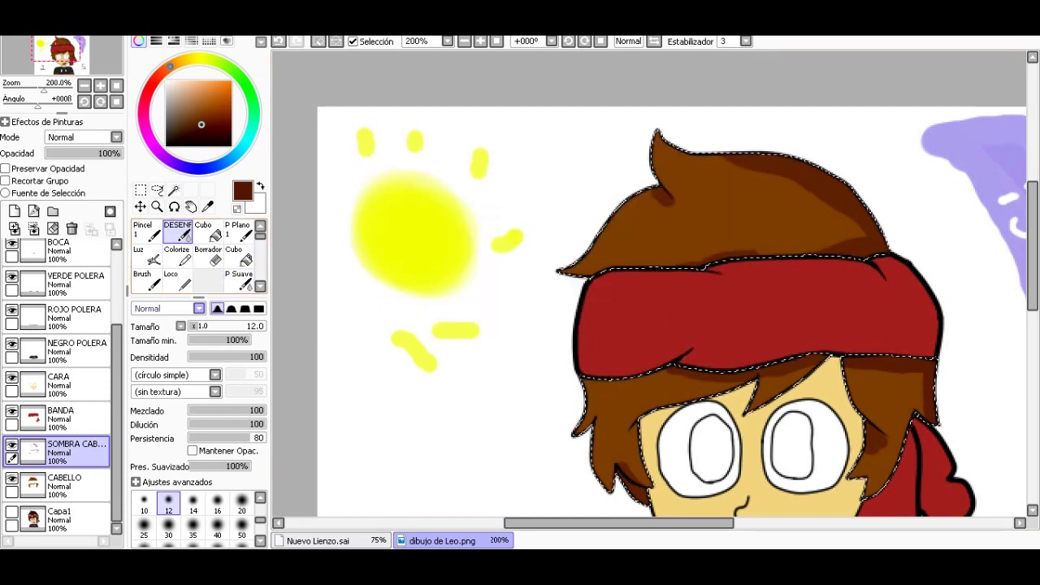
Step: Darken the shadow near the hair notch, then shrink the blending brush to size 6
scroll(827, 201, "up", 1)
scroll(827, 201, "up", 2)
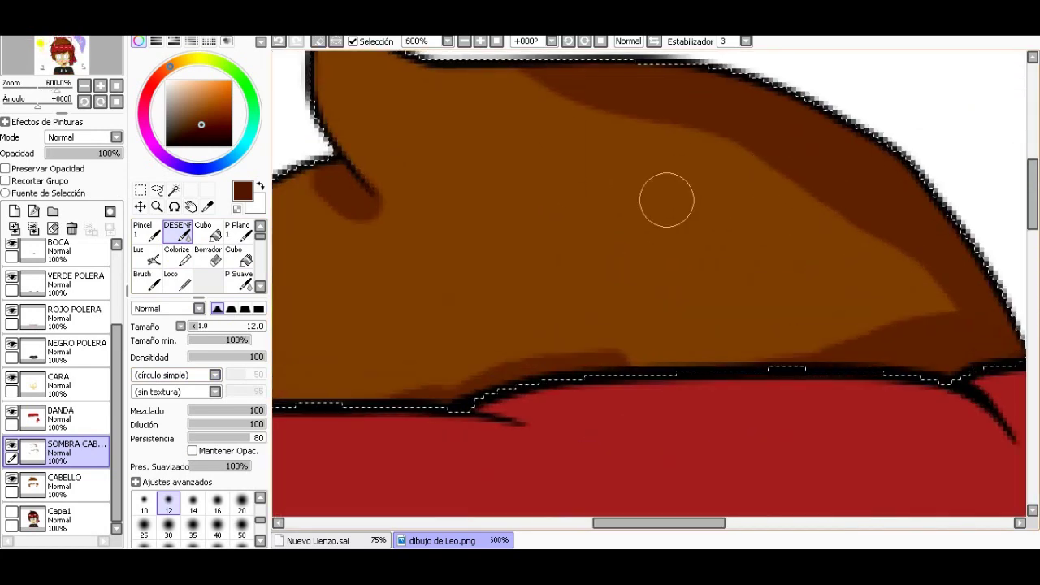
scroll(650, 186, "down", 1)
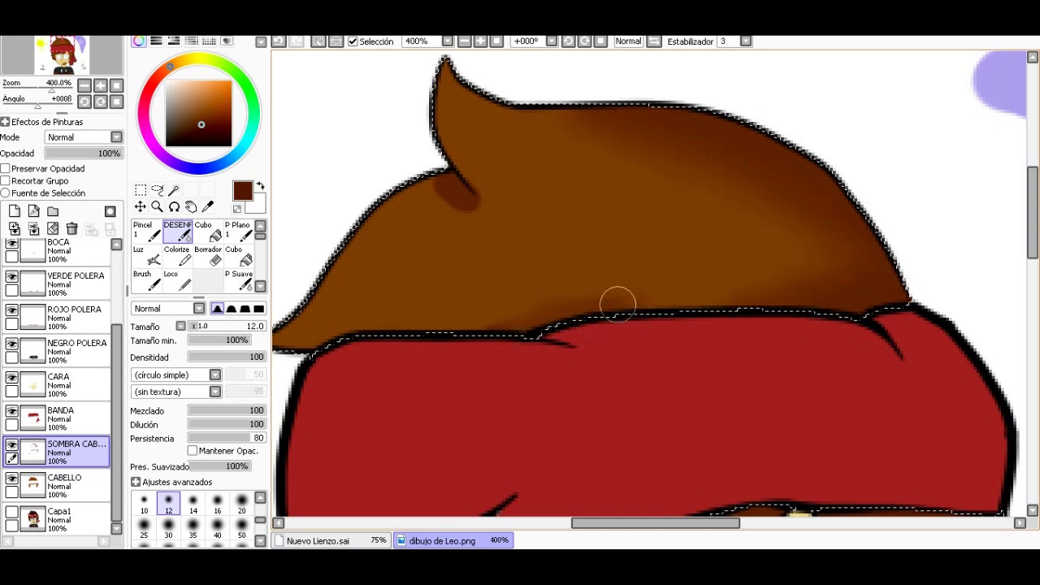
scroll(713, 290, "down", 2)
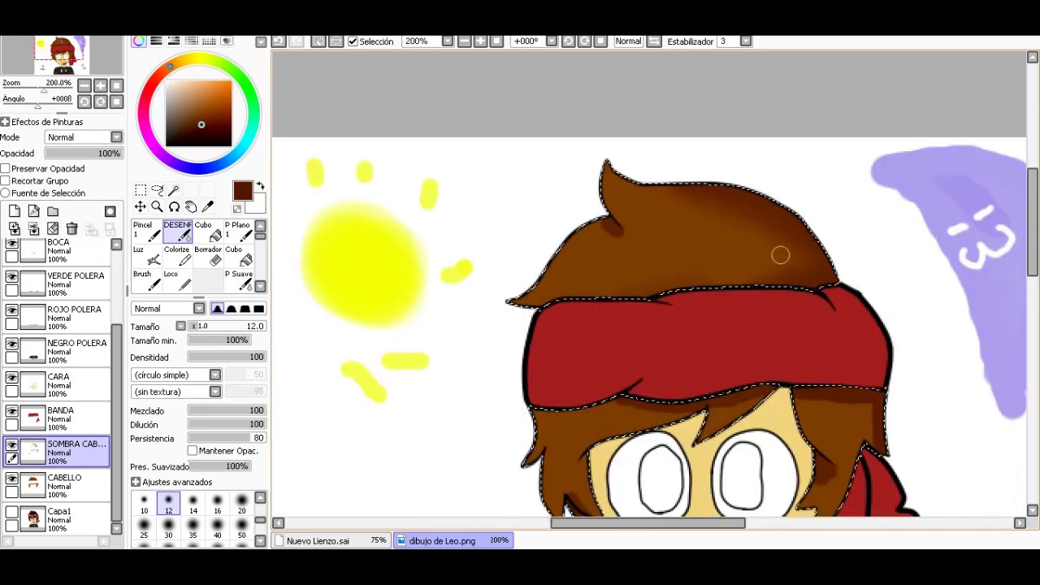
scroll(782, 252, "up", 3)
left_click_drag(402, 210, 426, 218)
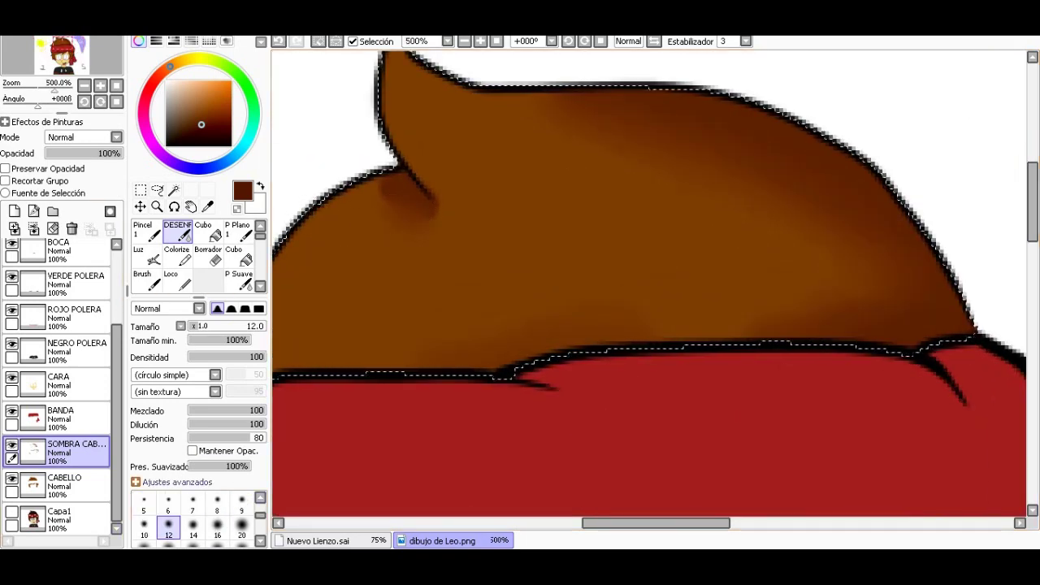
left_click(168, 504)
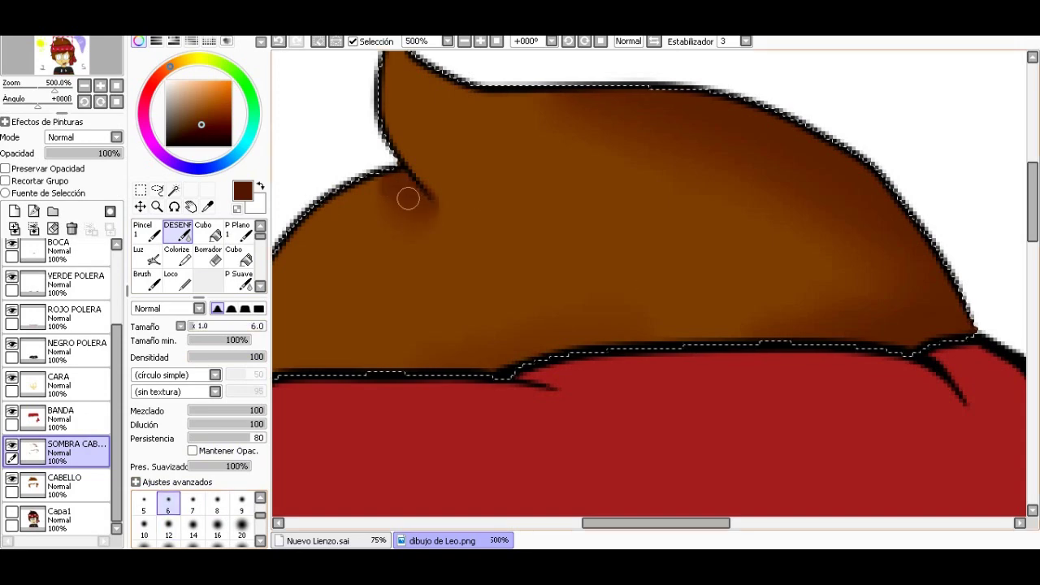
scroll(431, 188, "down", 4)
scroll(685, 188, "up", 3)
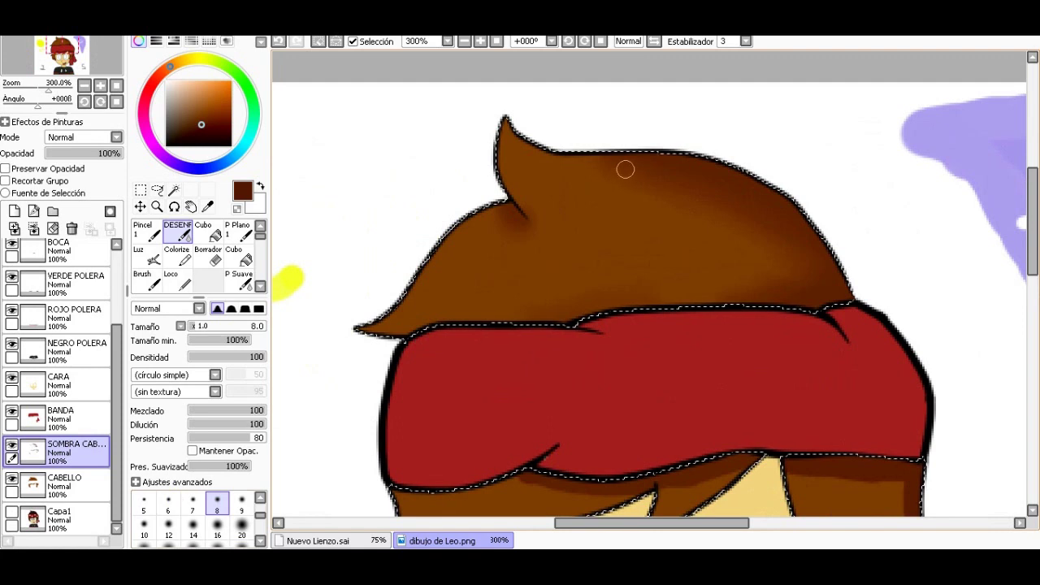
Step: Blend darker shading into the lock beside the right eye at size 20, then the upper strands at size 14
left_click(241, 524)
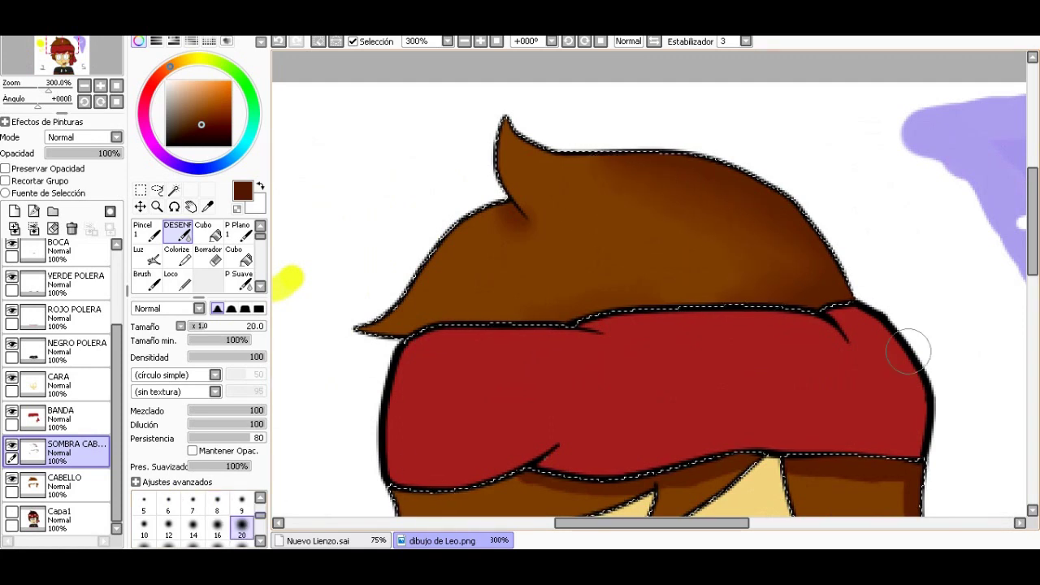
scroll(1016, 307, "down", 5)
scroll(1015, 307, "up", 2)
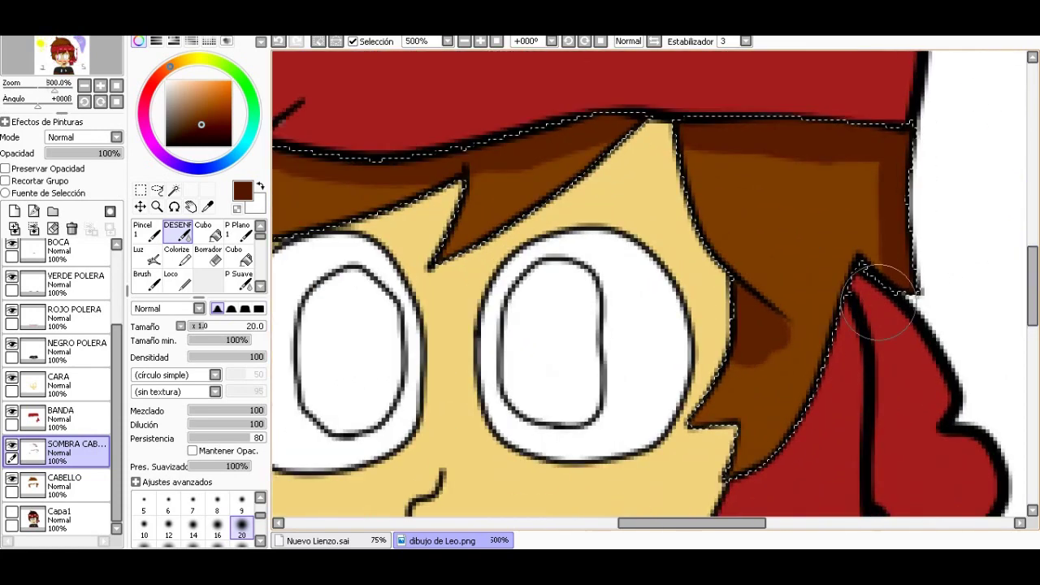
mouse_move(792, 359)
left_mouse_down()
mouse_move(766, 383)
mouse_move(782, 353)
mouse_move(772, 350)
left_mouse_up()
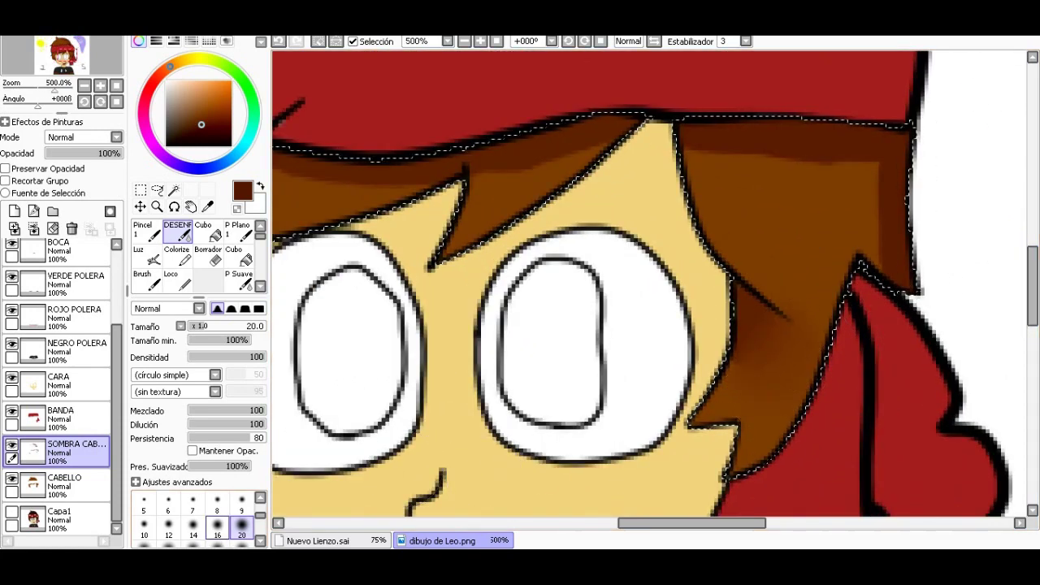
left_click(193, 526)
mouse_move(820, 187)
left_mouse_down()
mouse_move(720, 163)
mouse_move(854, 171)
mouse_move(890, 260)
left_mouse_up()
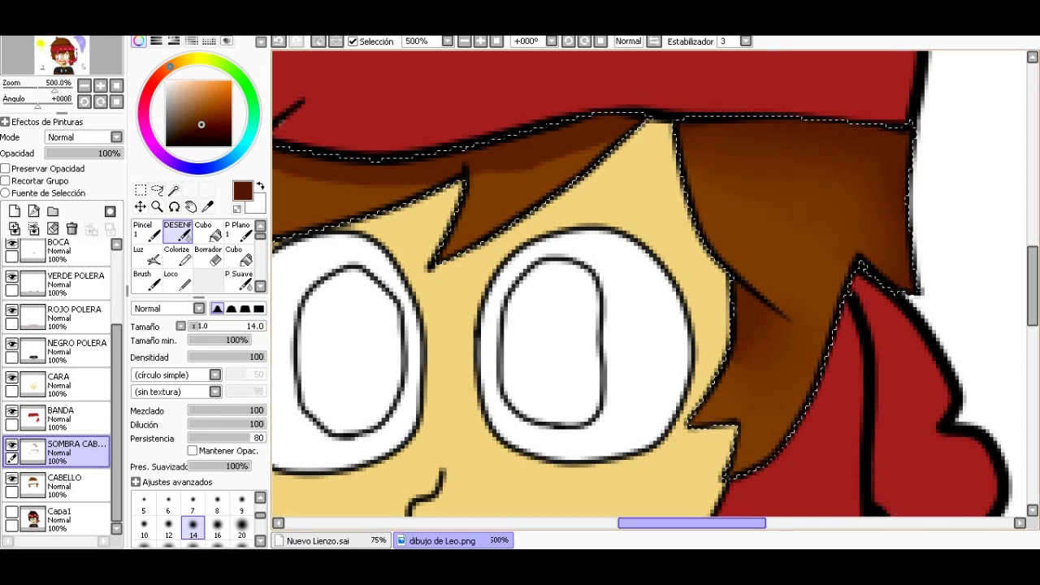
scroll(613, 186, "left", 3)
left_click_drag(615, 186, 443, 181)
scroll(439, 185, "down", 3)
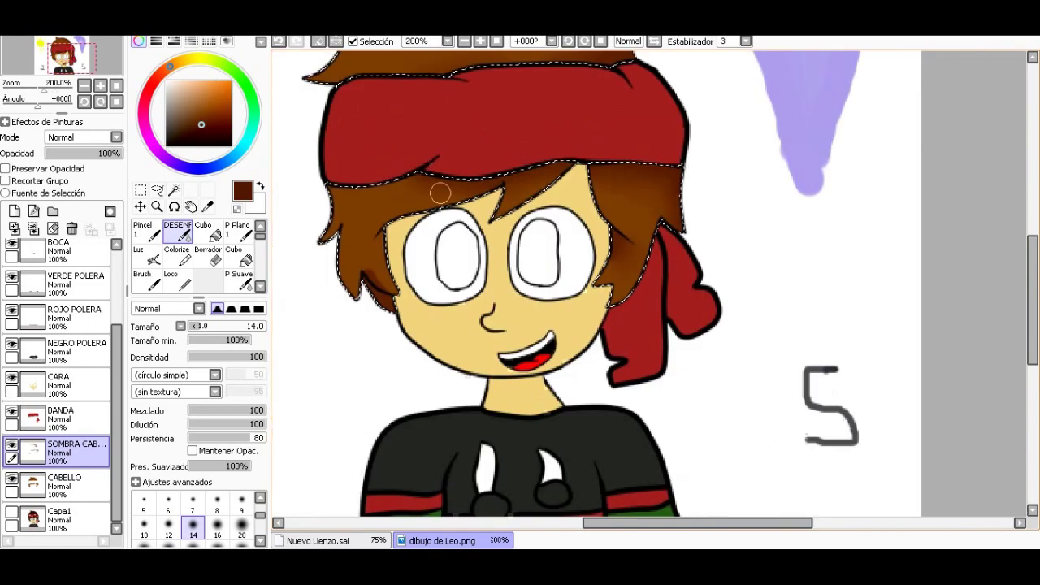
Step: Blend the brown shading on the hair lock beside the left eye with DESENF
scroll(438, 186, "down", 3)
scroll(392, 122, "up", 1)
scroll(394, 122, "up", 2)
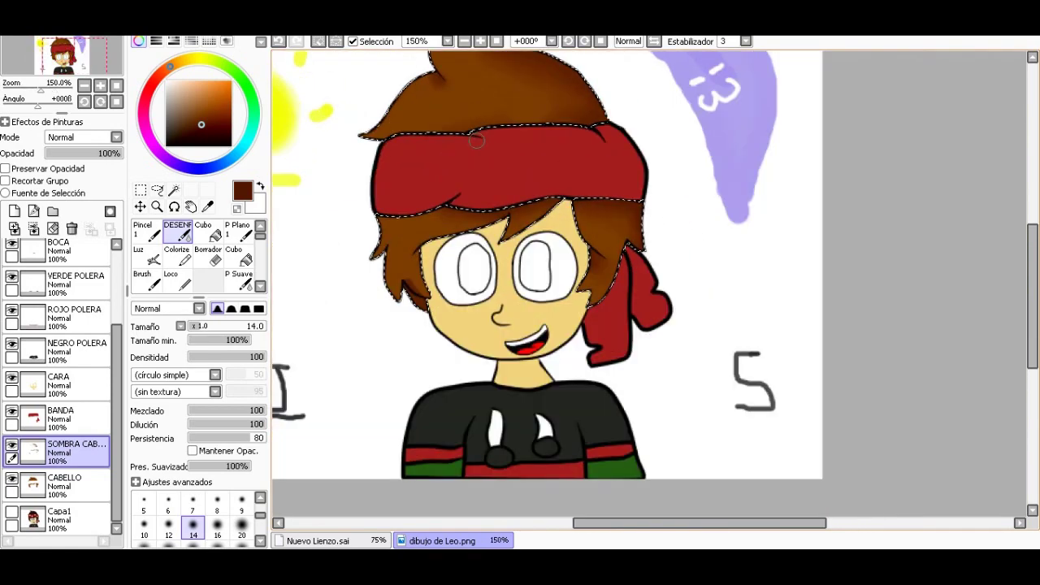
scroll(463, 307, "up", 2)
scroll(419, 284, "up", 2)
mouse_move(420, 357)
left_mouse_down()
mouse_move(371, 260)
mouse_move(457, 372)
mouse_move(382, 255)
mouse_move(362, 282)
left_mouse_up()
Step: Zoom around to check the blended hair, then switch to the Syringe eyedropper
scroll(362, 281, "down", 3)
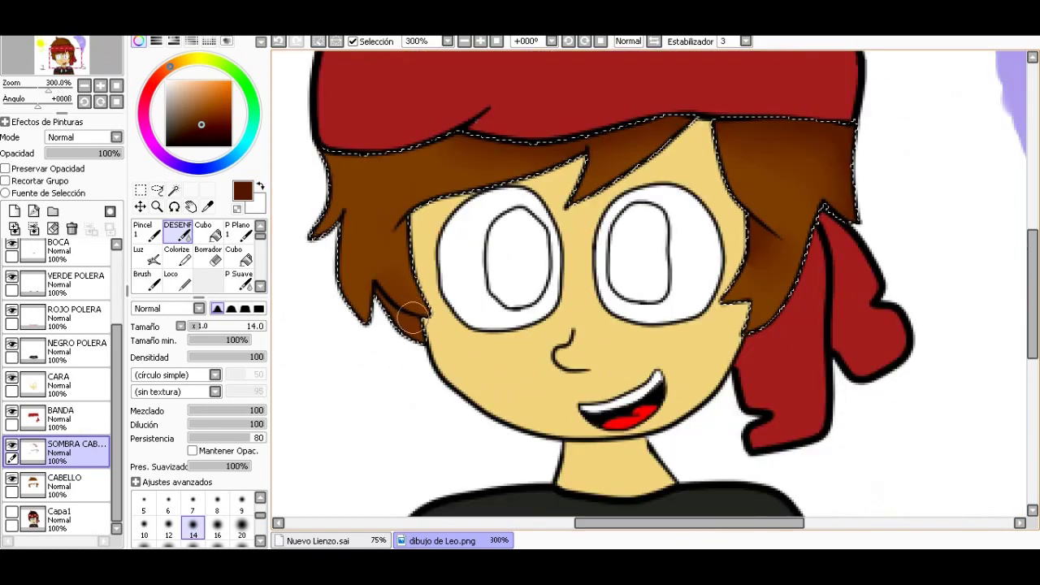
scroll(362, 280, "down", 2)
scroll(478, 267, "up", 2)
scroll(477, 267, "down", 2)
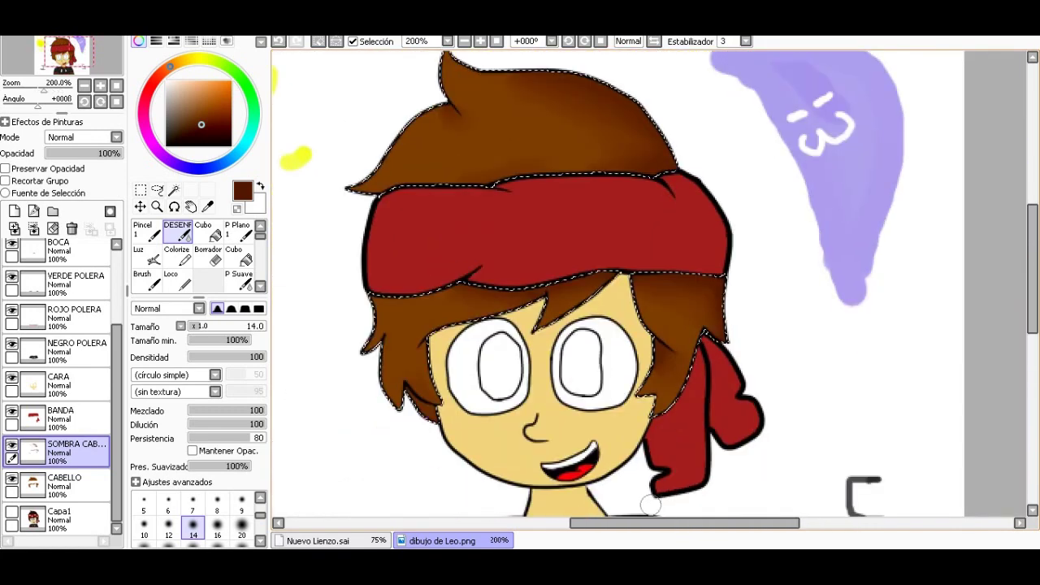
scroll(894, 264, "down", 2)
scroll(929, 264, "down", 1)
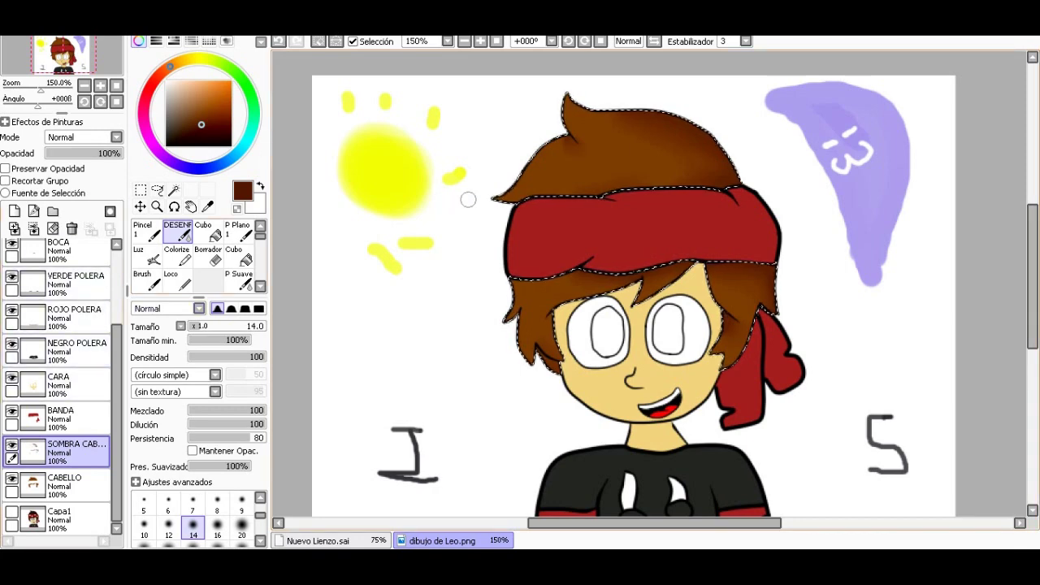
scroll(753, 150, "up", 3)
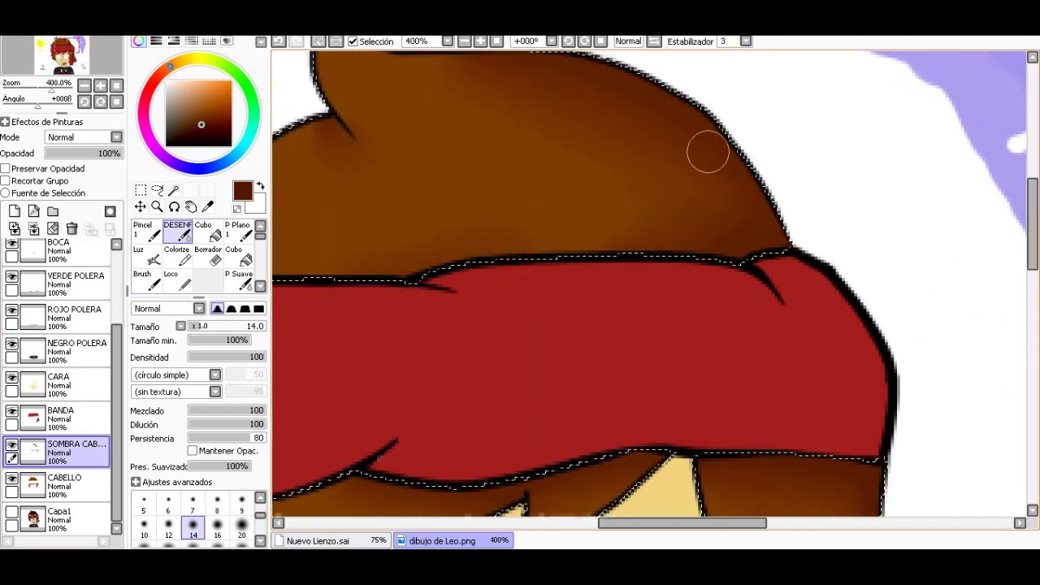
scroll(707, 151, "up", 2)
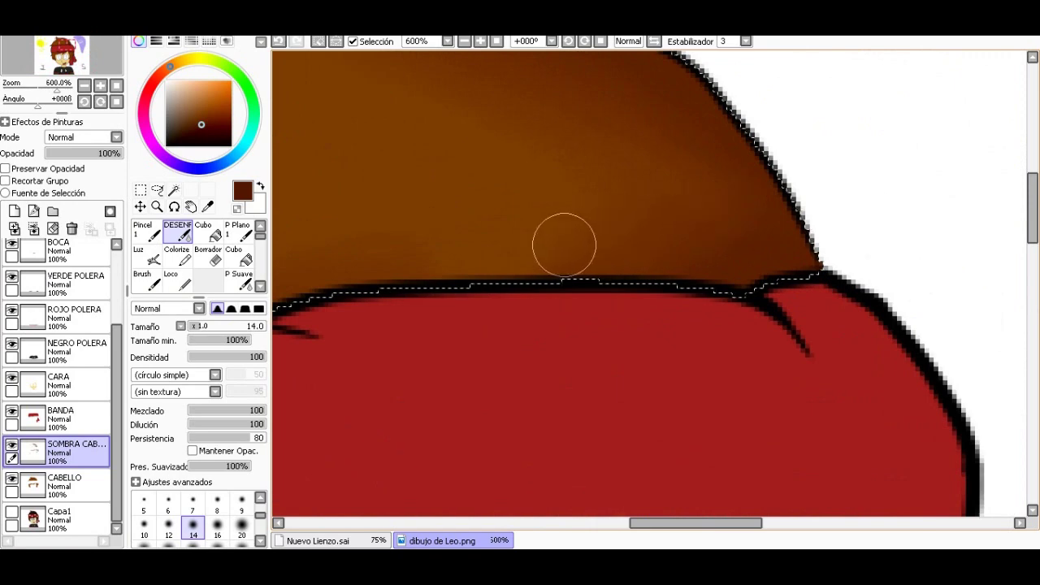
scroll(568, 242, "down", 3)
scroll(569, 243, "down", 3)
scroll(476, 252, "up", 2)
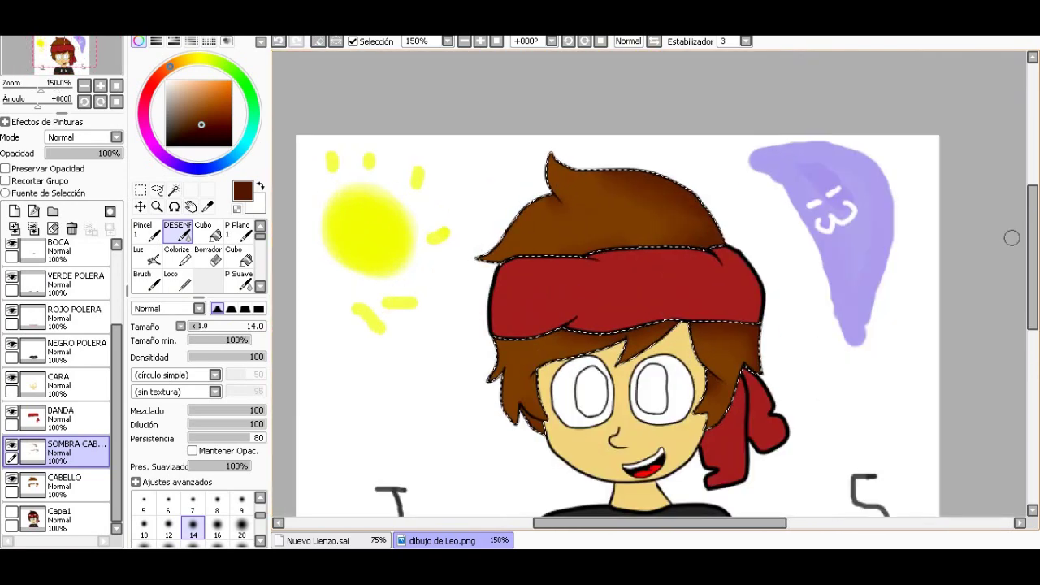
scroll(682, 325, "down", 1)
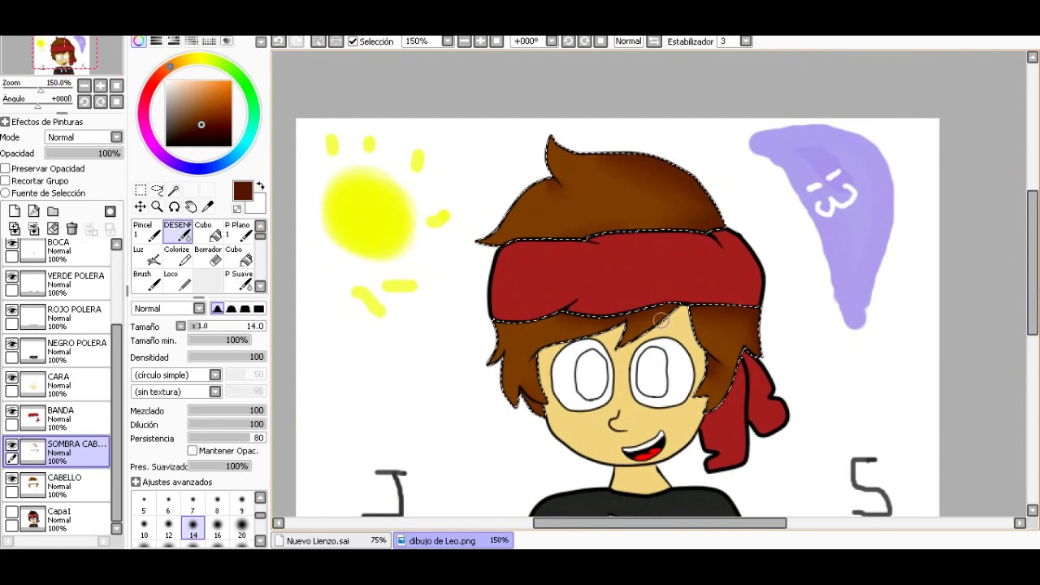
scroll(522, 224, "up", 2)
scroll(522, 224, "down", 2)
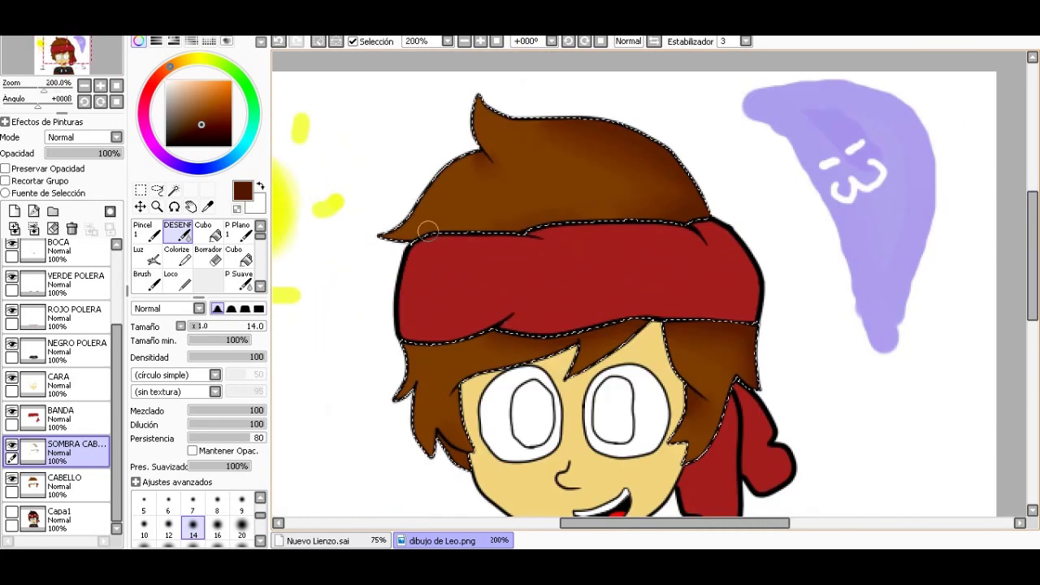
scroll(423, 227, "down", 2)
scroll(350, 228, "up", 2)
scroll(397, 237, "up", 2)
scroll(562, 238, "down", 1)
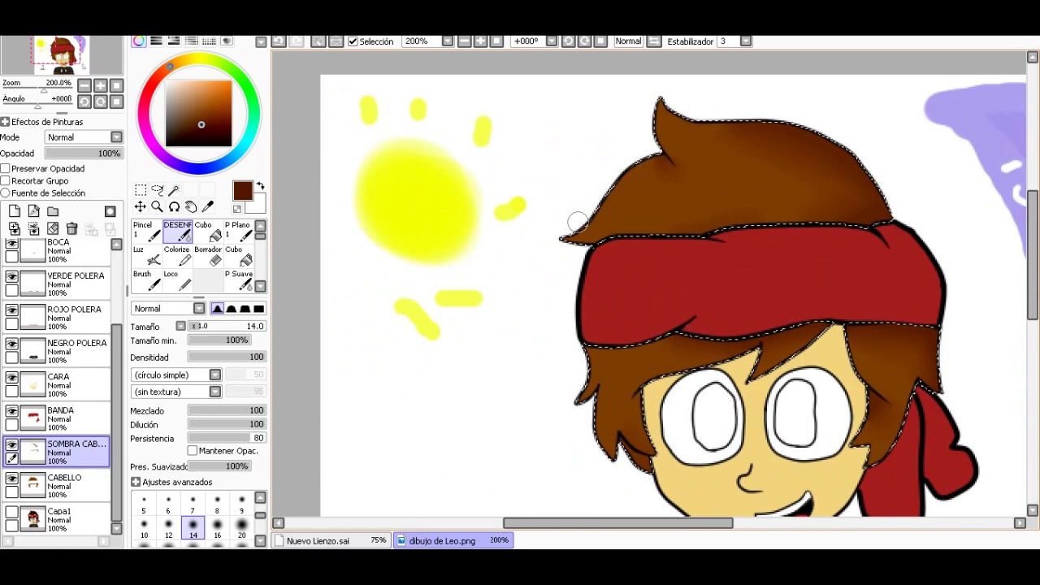
scroll(849, 186, "up", 1)
scroll(847, 187, "down", 2)
scroll(845, 187, "up", 1)
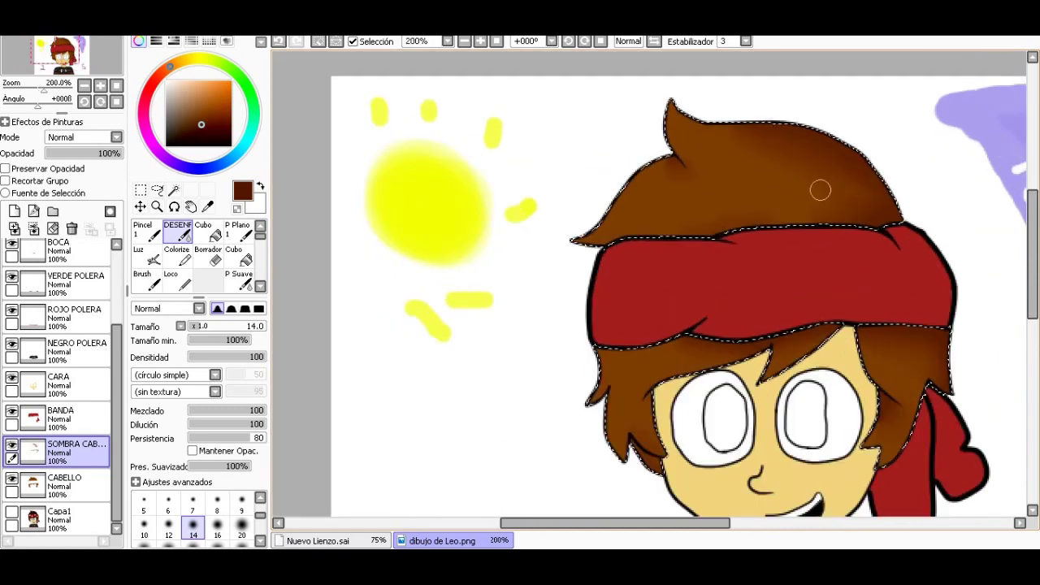
scroll(820, 190, "up", 1)
scroll(680, 211, "down", 1)
scroll(731, 207, "down", 1)
scroll(736, 199, "up", 1)
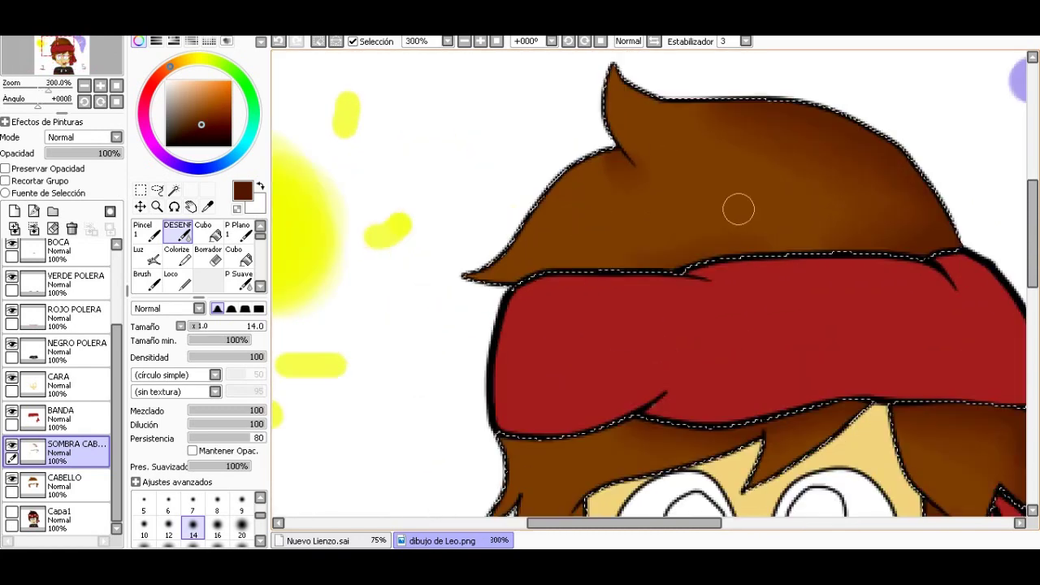
scroll(738, 209, "down", 1)
scroll(689, 229, "down", 1)
scroll(780, 248, "up", 1)
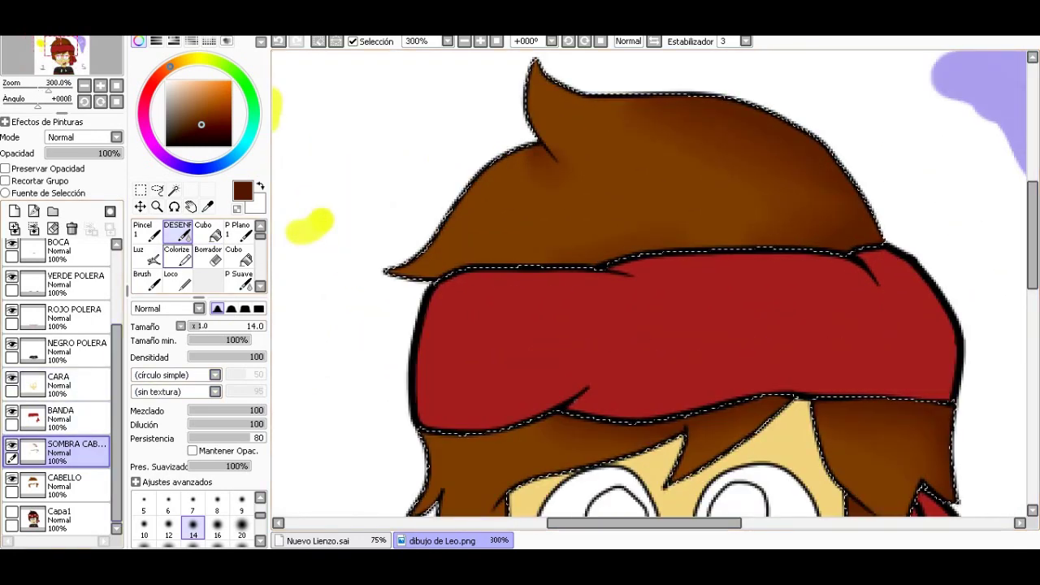
key("alt")
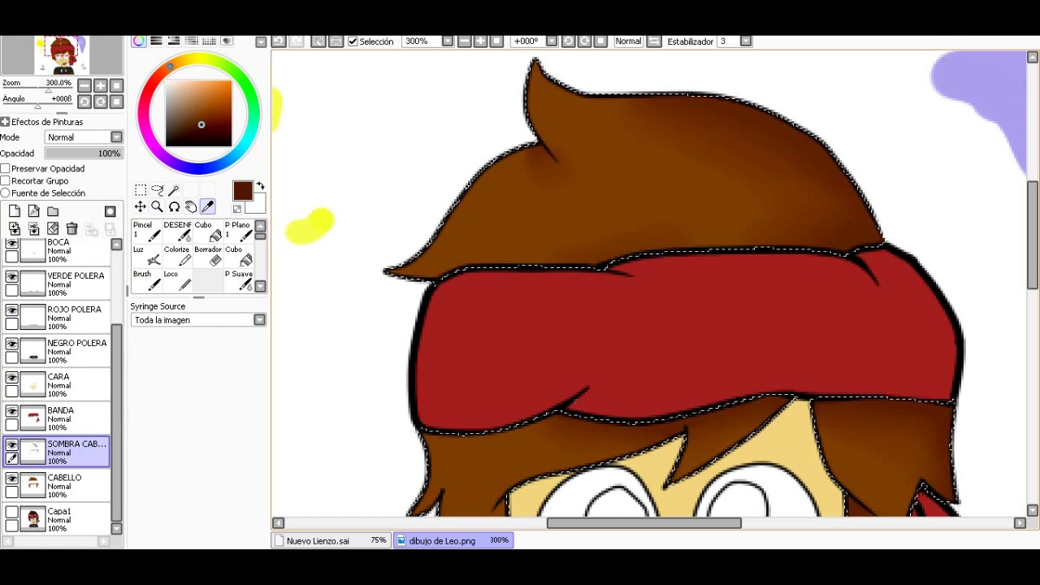
Step: Sample a lighter brown from the hair and set the Pincel brush to size 14
left_click(173, 40)
left_click(650, 416)
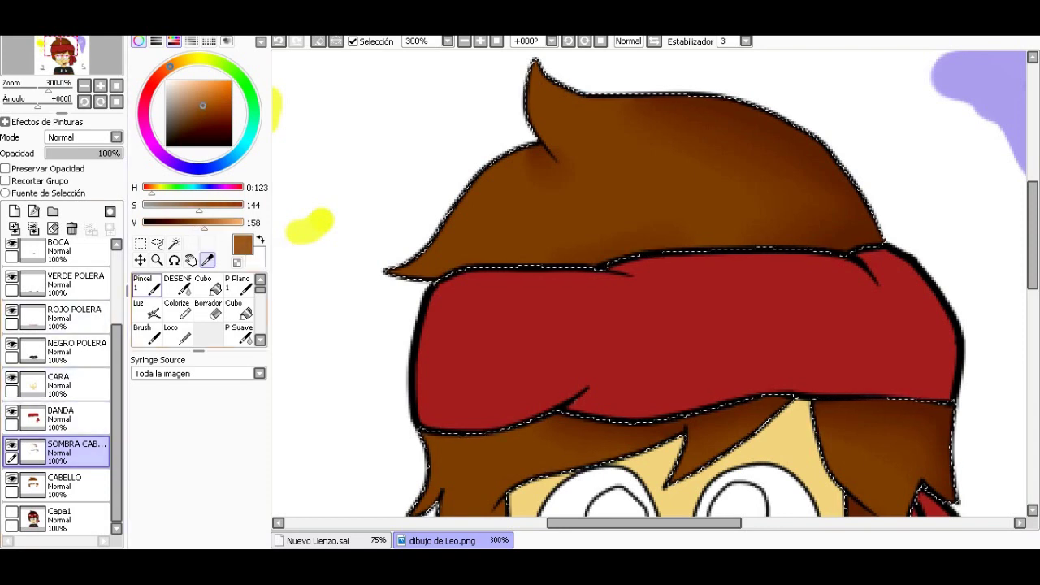
left_click(146, 285)
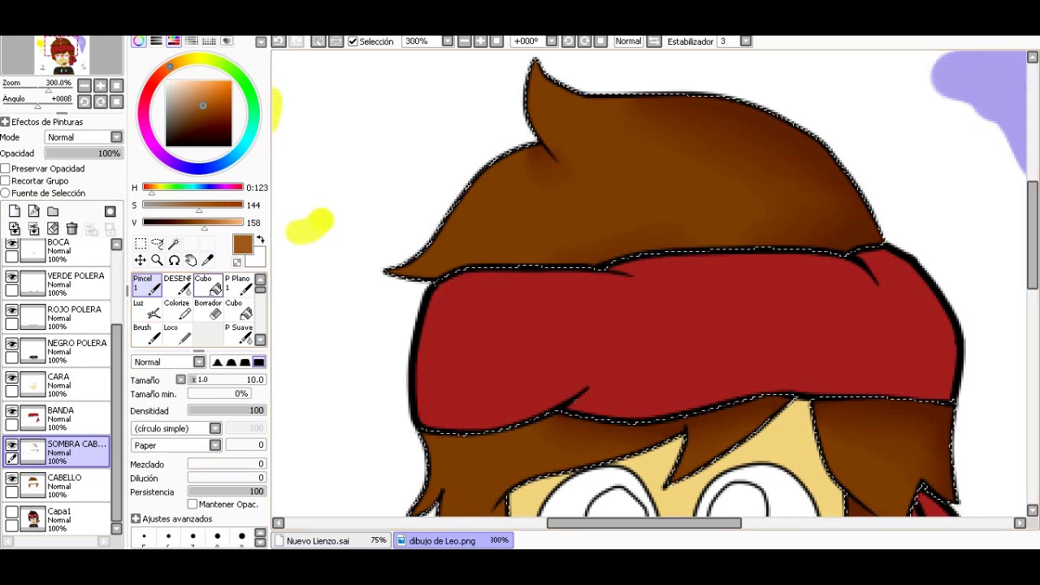
left_click(173, 40)
left_click(193, 507)
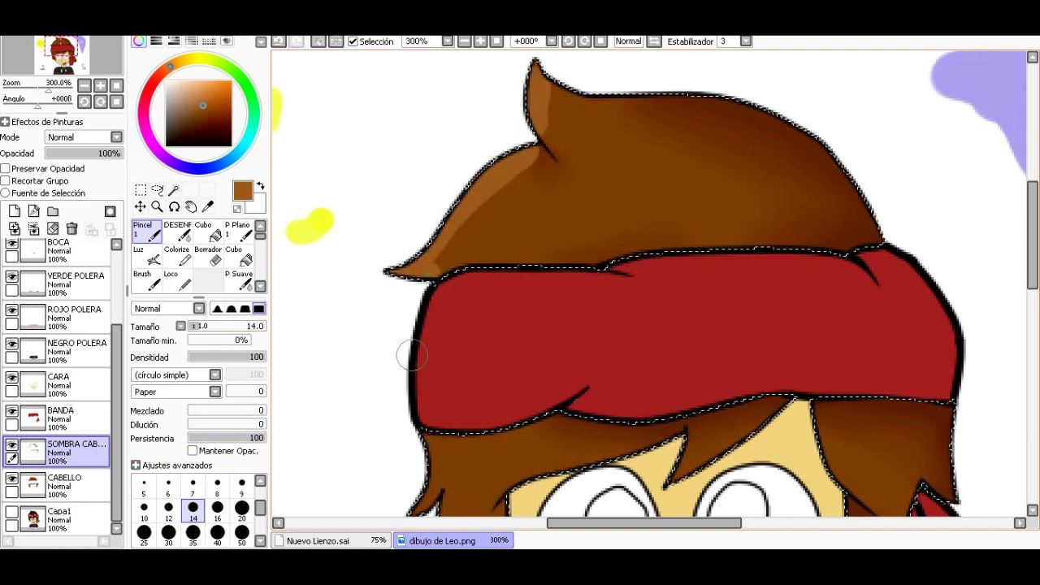
Step: Bring the left-hand hair locks into view for painting highlight streaks
left_click_drag(409, 503, 426, 435)
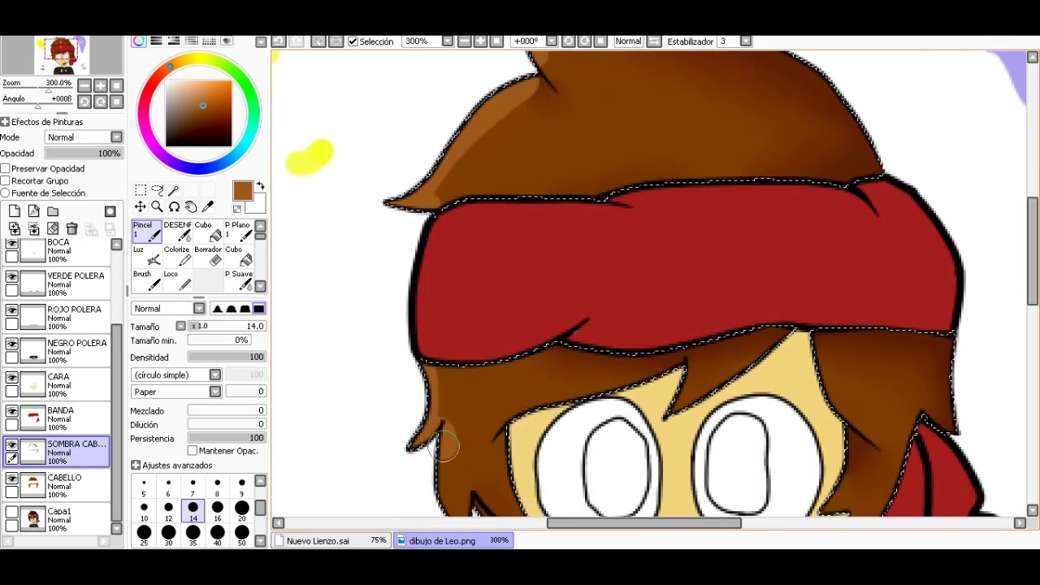
scroll(437, 307, "up", 1)
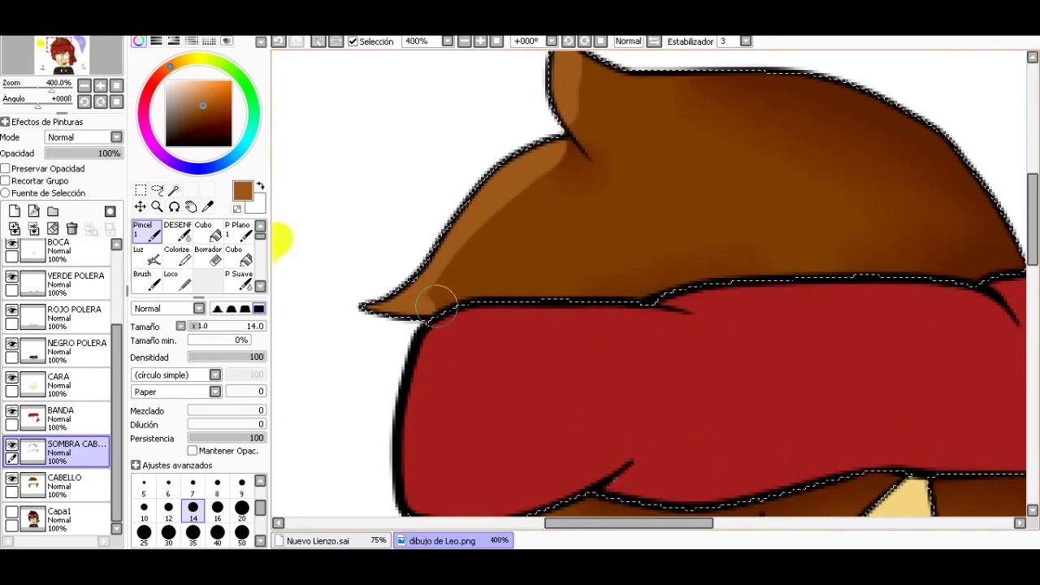
scroll(554, 183, "down", 1)
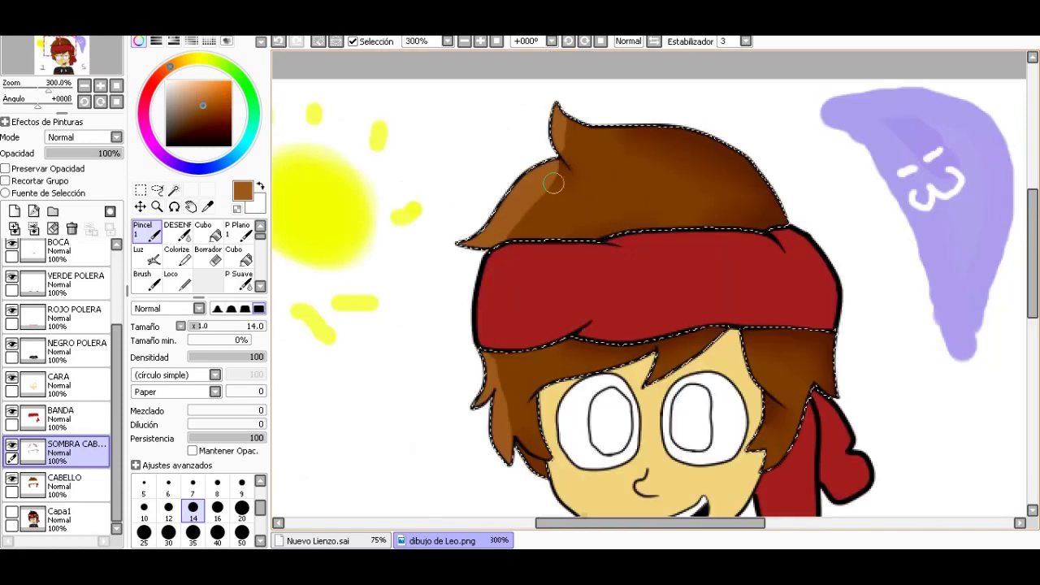
scroll(484, 357, "up", 1)
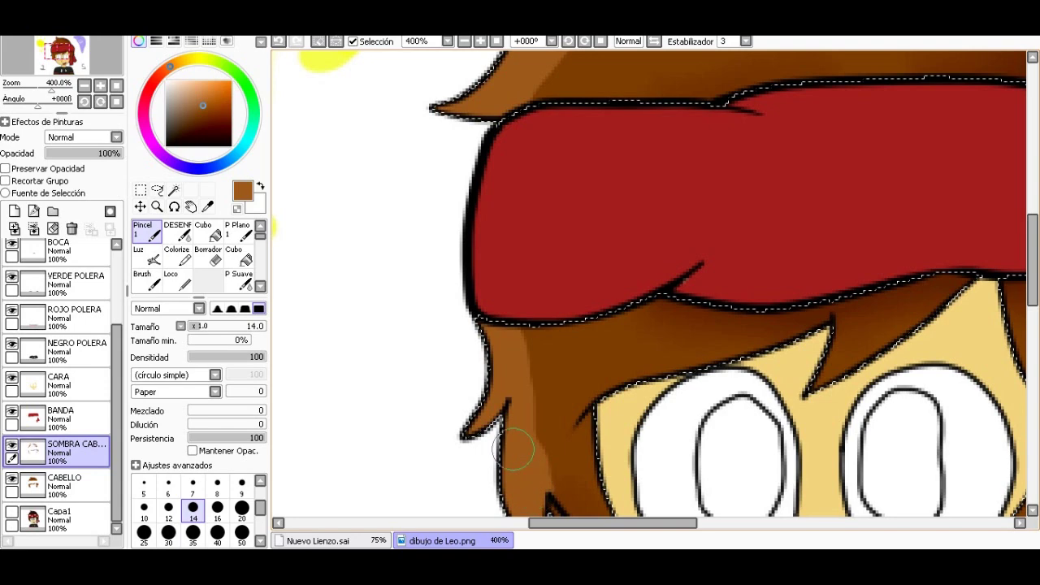
scroll(514, 449, "down", 3)
scroll(548, 365, "up", 1)
scroll(787, 336, "up", 1)
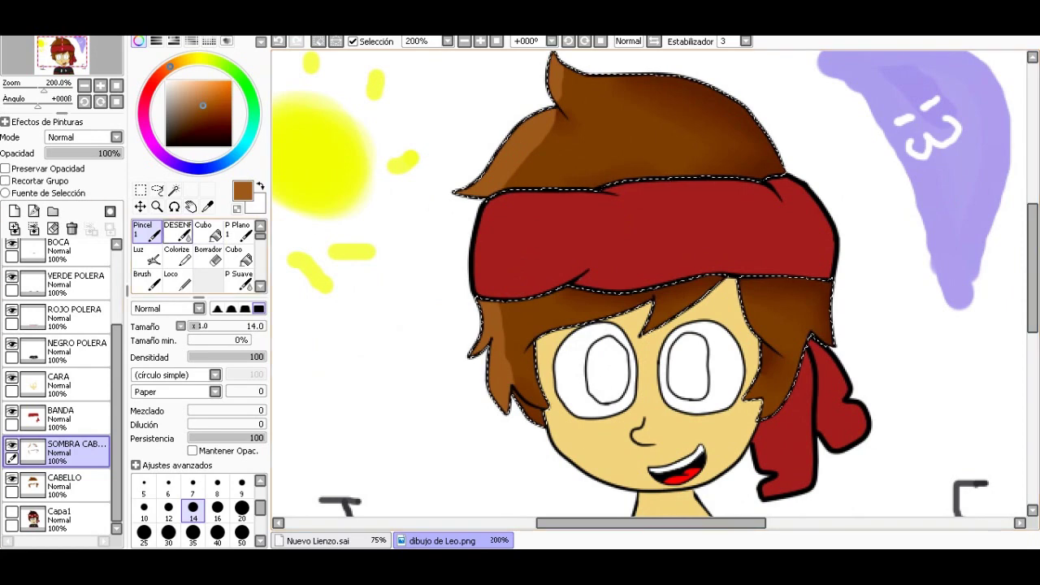
Step: Soften the light streak near the hair tip with the Desenf blur brush
left_click(177, 233)
scroll(550, 181, "up", 1)
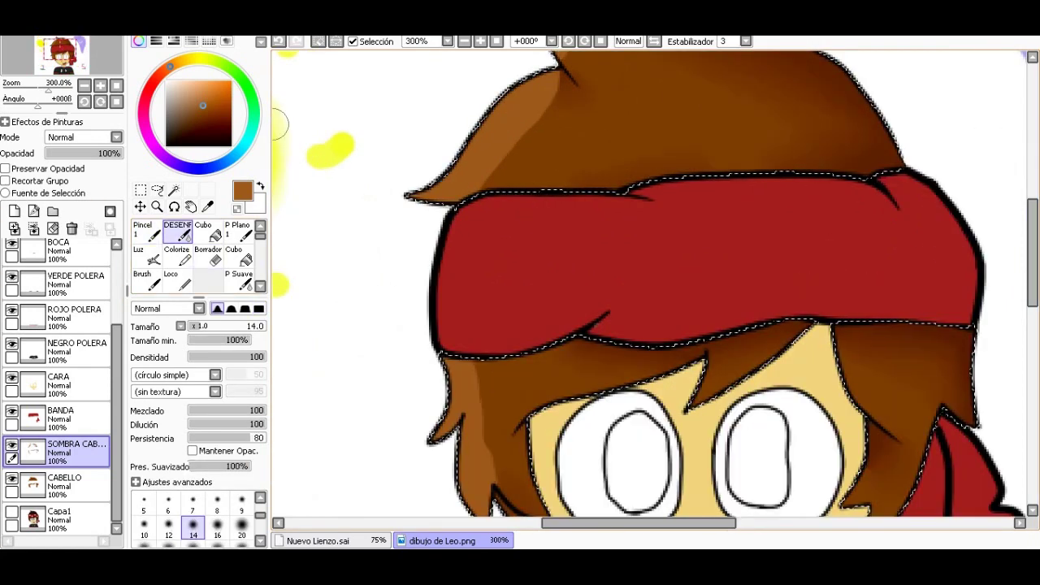
scroll(499, 181, "up", 2)
scroll(499, 180, "up", 3)
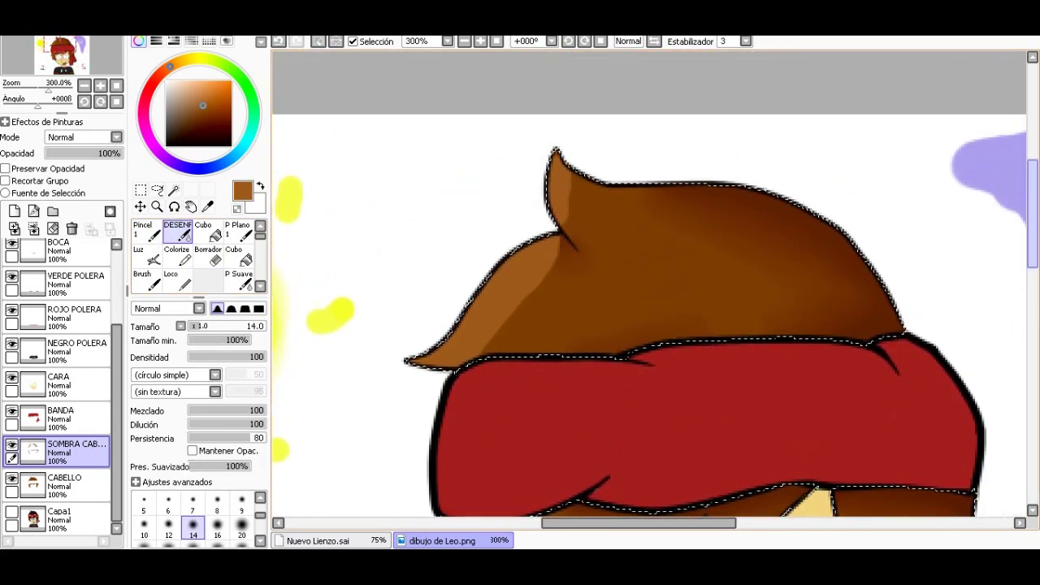
scroll(520, 333, "up", 1)
scroll(487, 349, "up", 1)
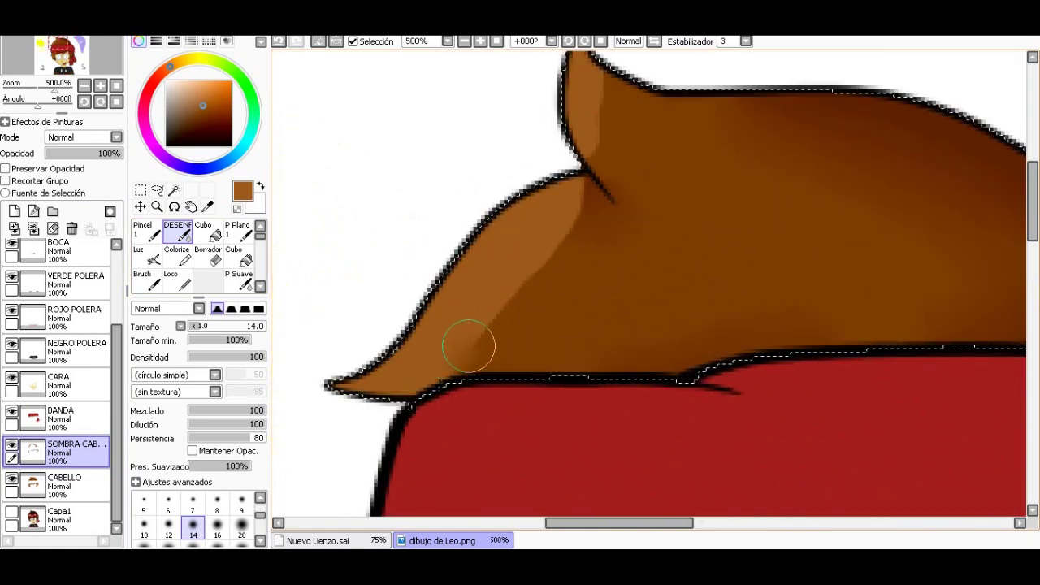
left_click_drag(564, 235, 596, 140)
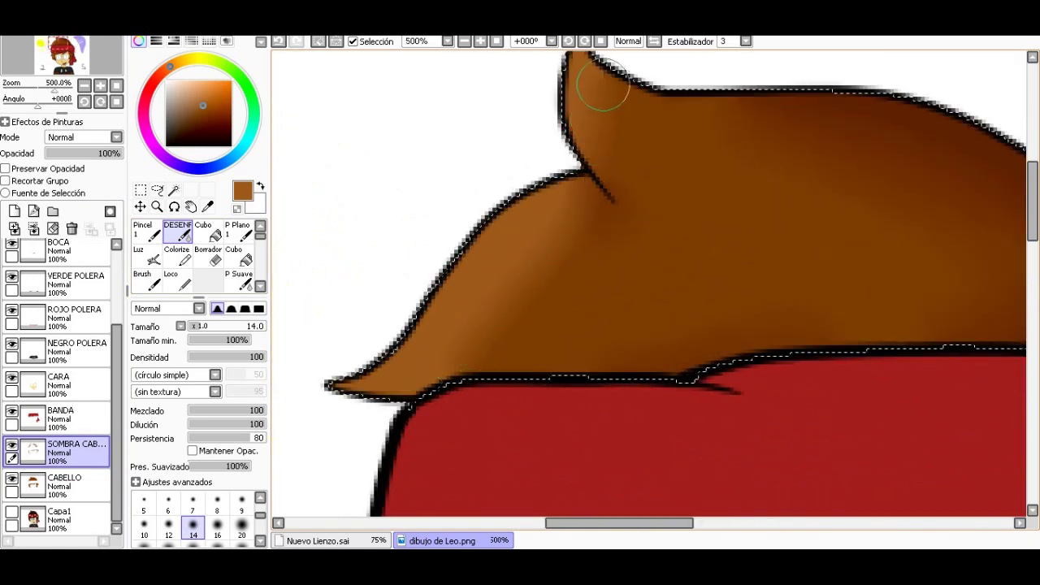
left_click_drag(1031, 203, 1032, 191)
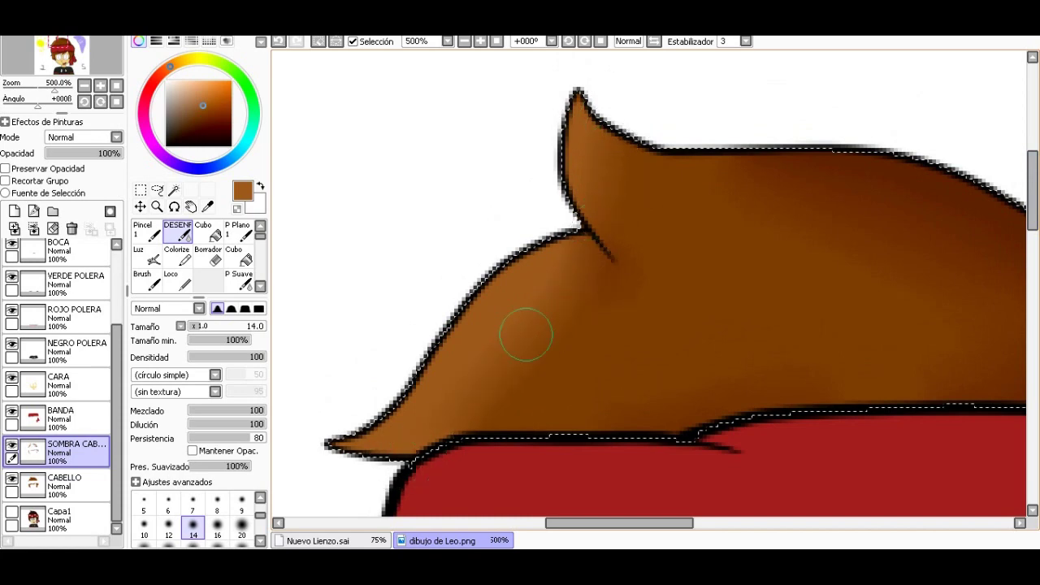
left_click_drag(1032, 191, 1032, 301)
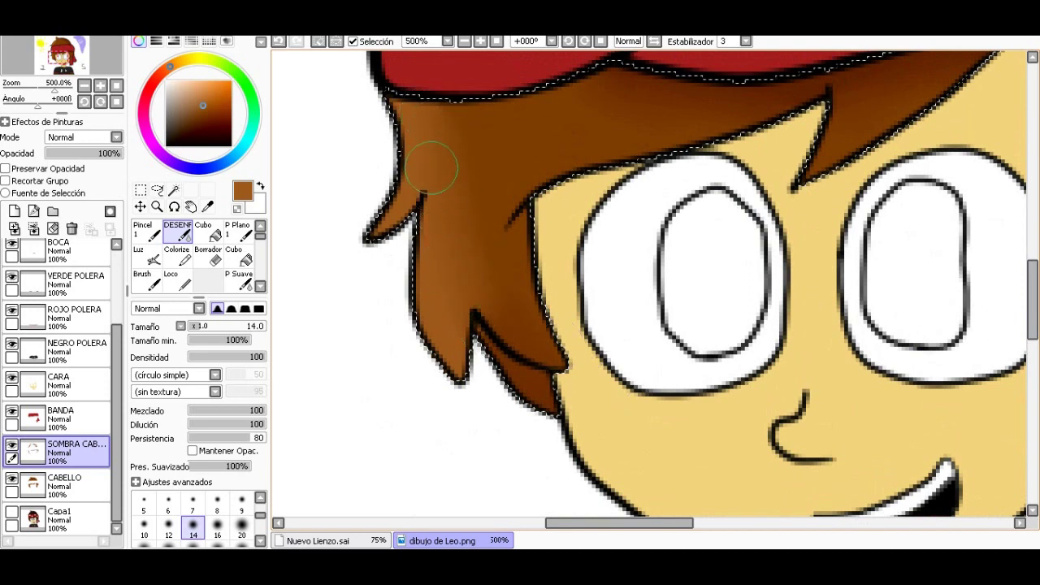
Step: Add darker brown shading strokes to the hair on SOMBRA CABELLO
scroll(453, 151, "down", 5)
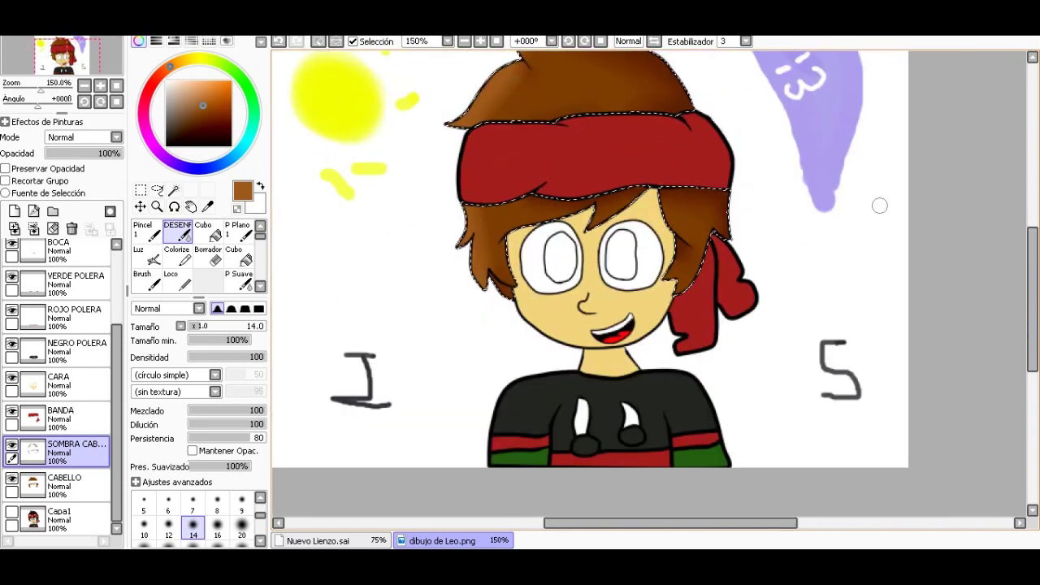
scroll(527, 261, "up", 3)
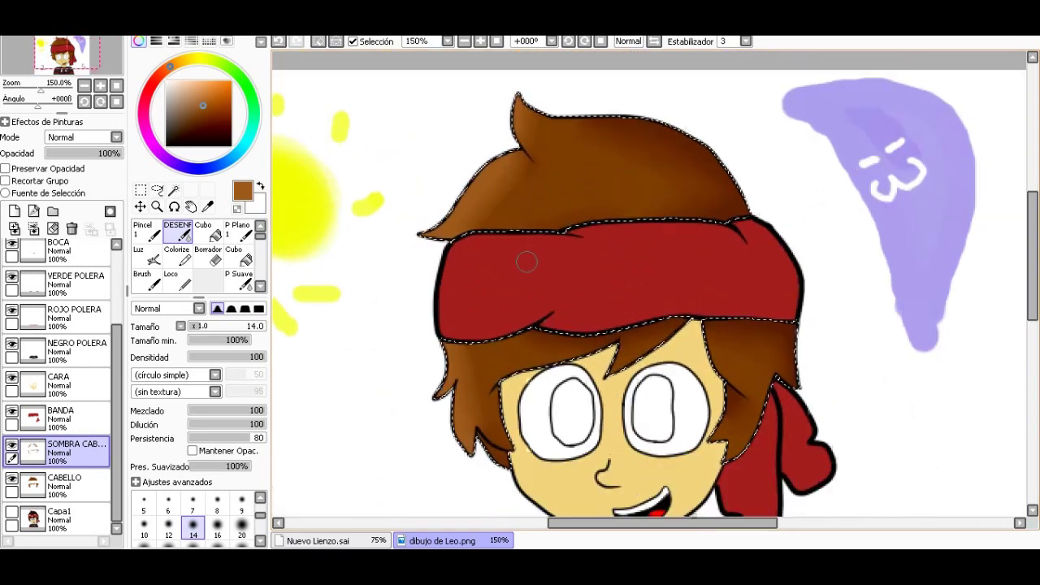
scroll(528, 260, "up", 2)
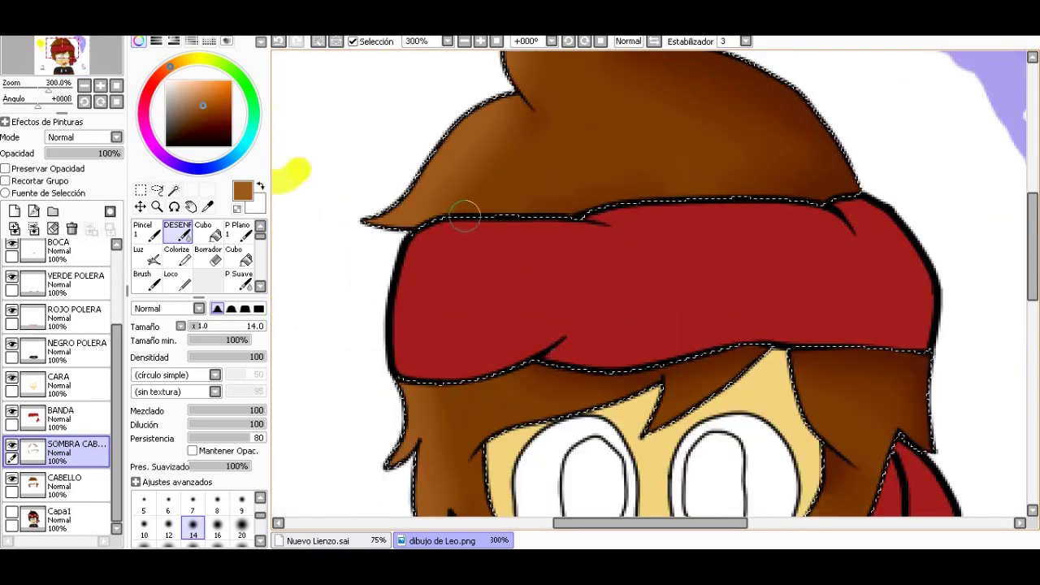
scroll(538, 115, "down", 2)
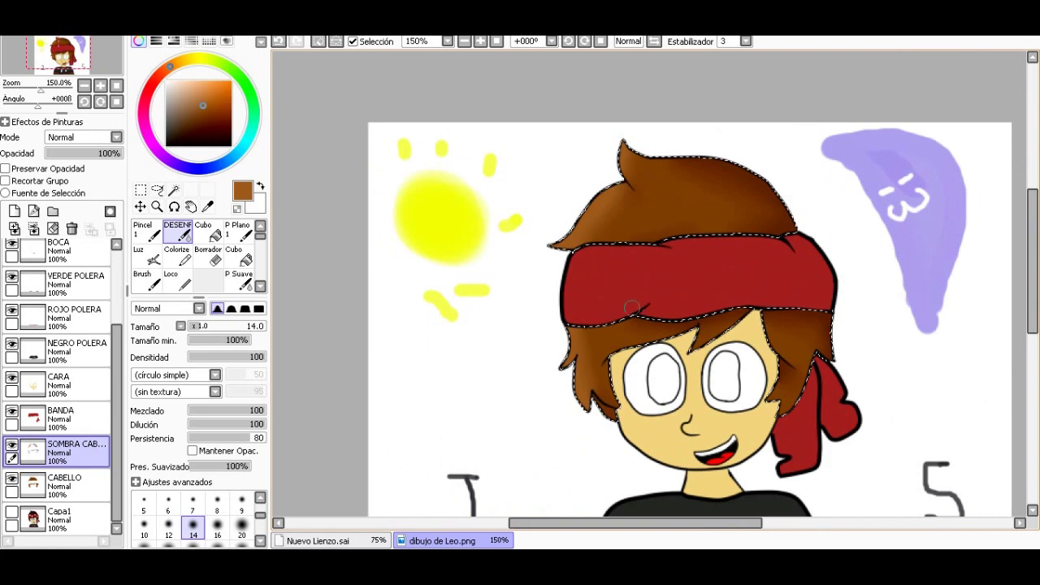
scroll(877, 264, "down", 2)
scroll(878, 265, "down", 2)
scroll(877, 265, "up", 1)
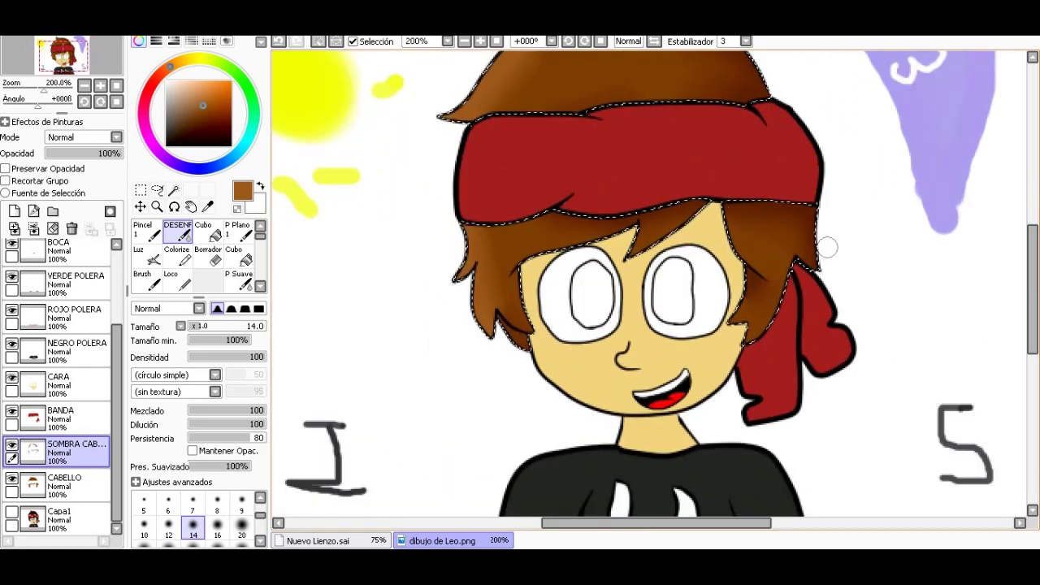
scroll(706, 186, "down", 2)
scroll(658, 200, "up", 1)
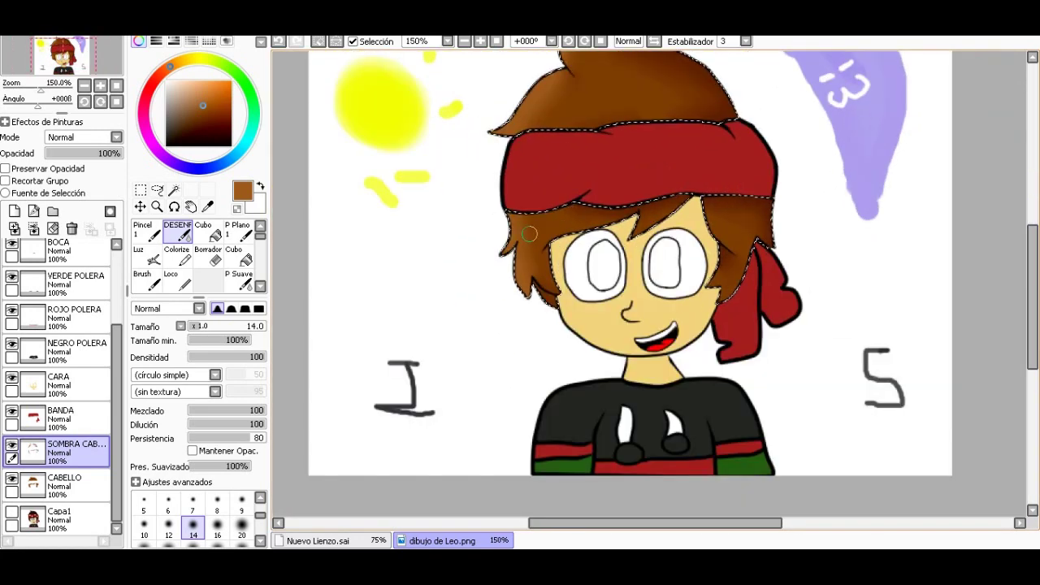
scroll(540, 268, "up", 2)
left_click_drag(545, 261, 513, 182)
scroll(552, 317, "down", 1)
scroll(552, 317, "down", 1)
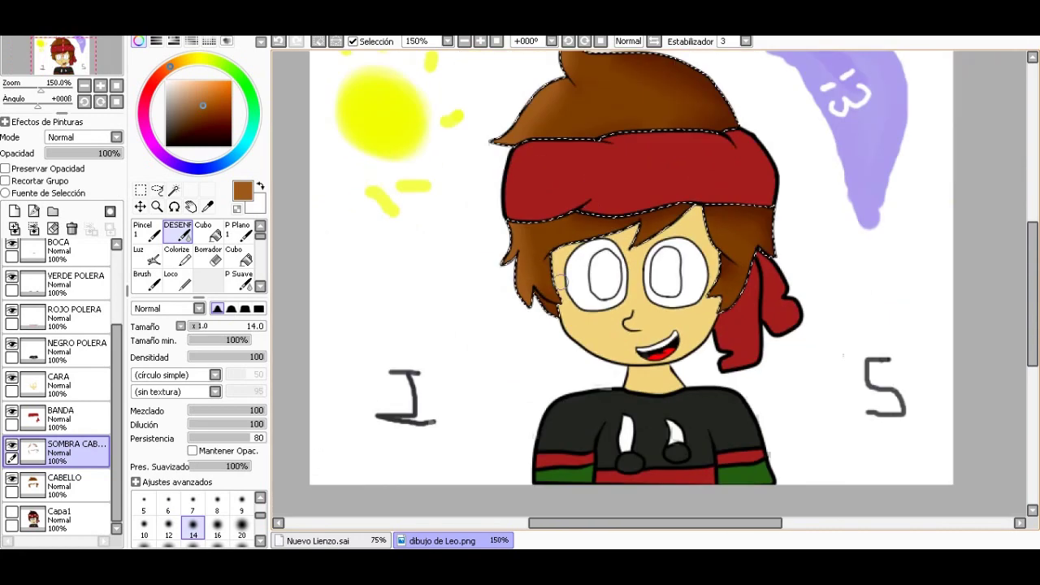
scroll(552, 317, "up", 1)
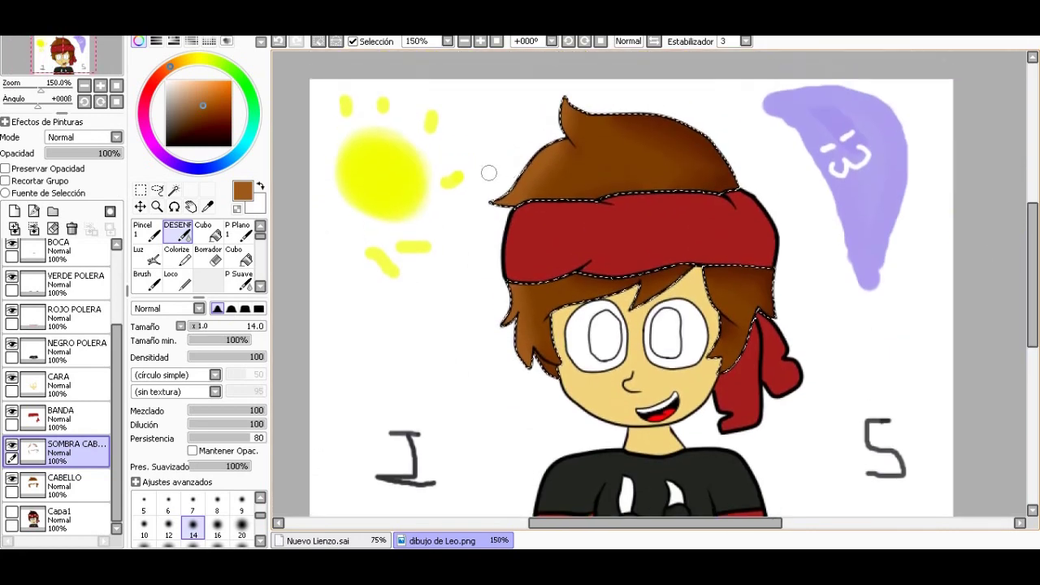
scroll(491, 175, "up", 2)
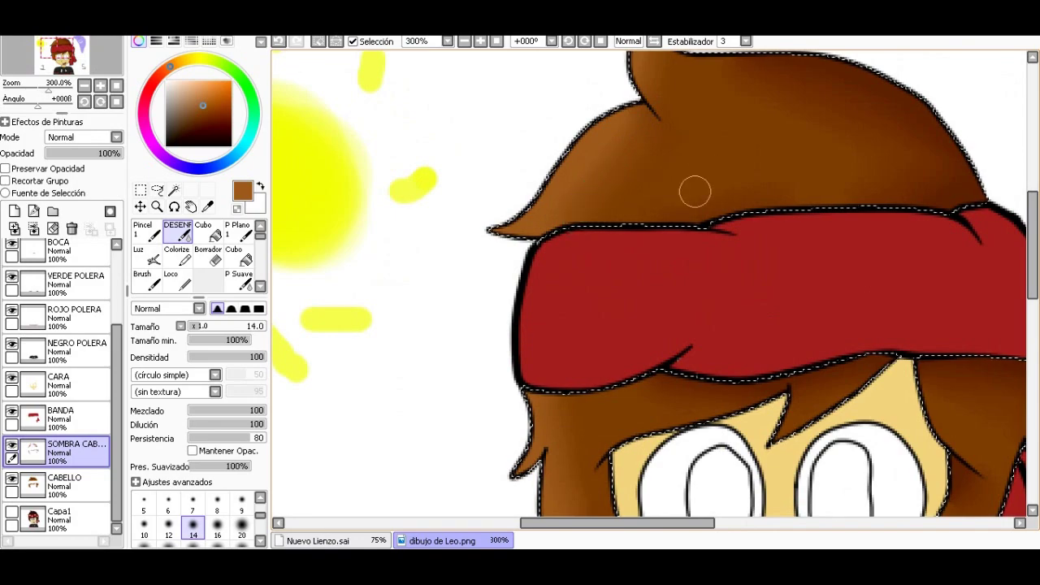
scroll(775, 143, "up", 2)
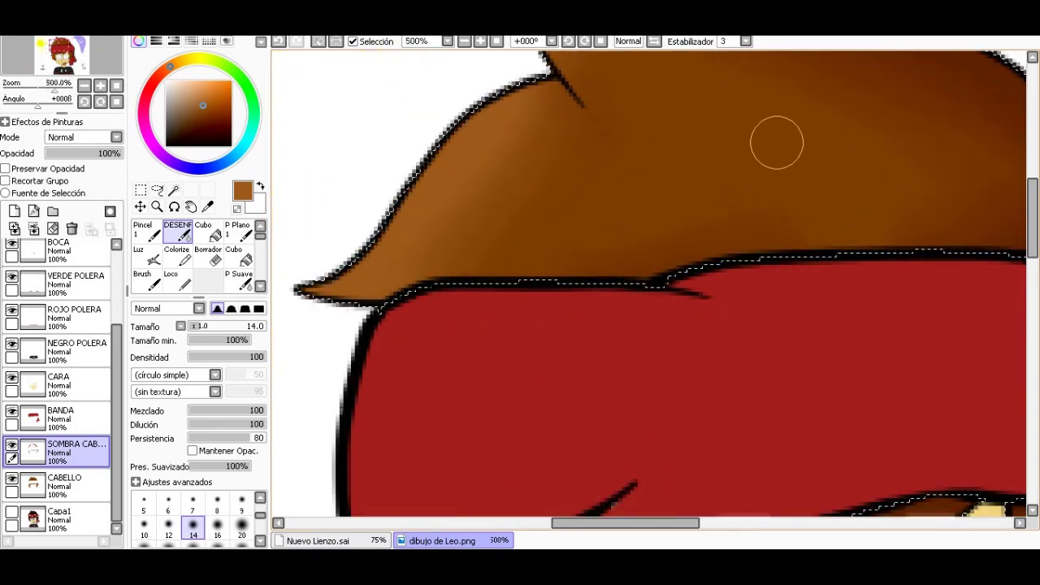
scroll(775, 144, "down", 3)
scroll(786, 149, "down", 1)
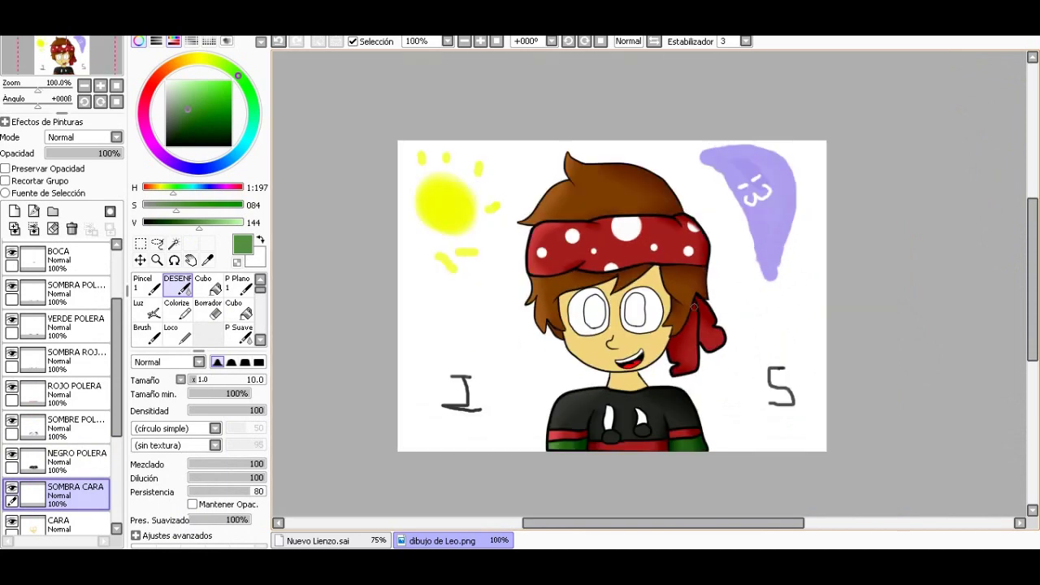
scroll(673, 286, "up", 2)
scroll(596, 176, "up", 2)
scroll(817, 223, "down", 2)
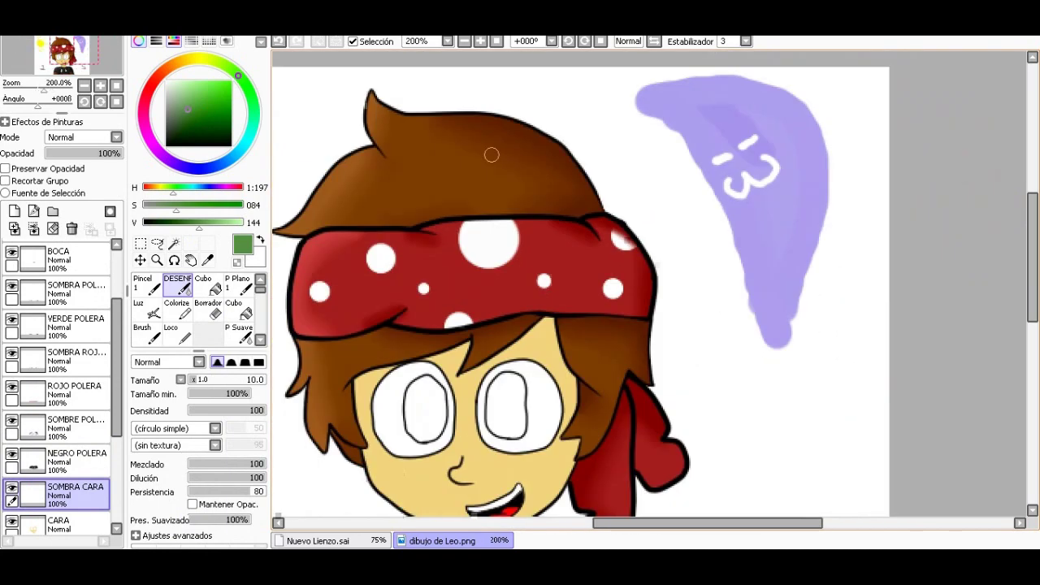
scroll(307, 205, "up", 2)
scroll(307, 205, "down", 3)
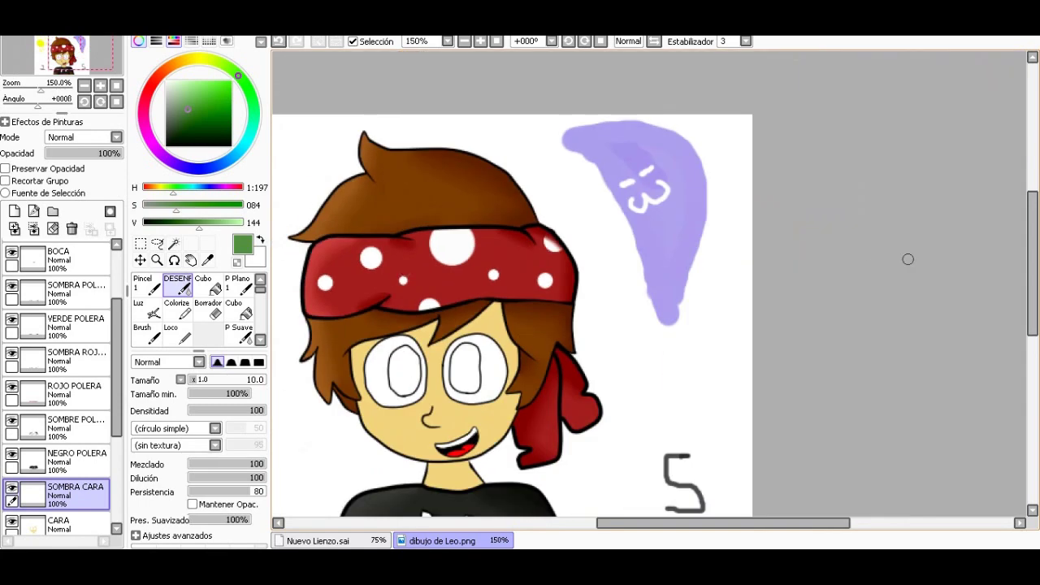
scroll(918, 358, "left", 3)
scroll(906, 300, "left", 3)
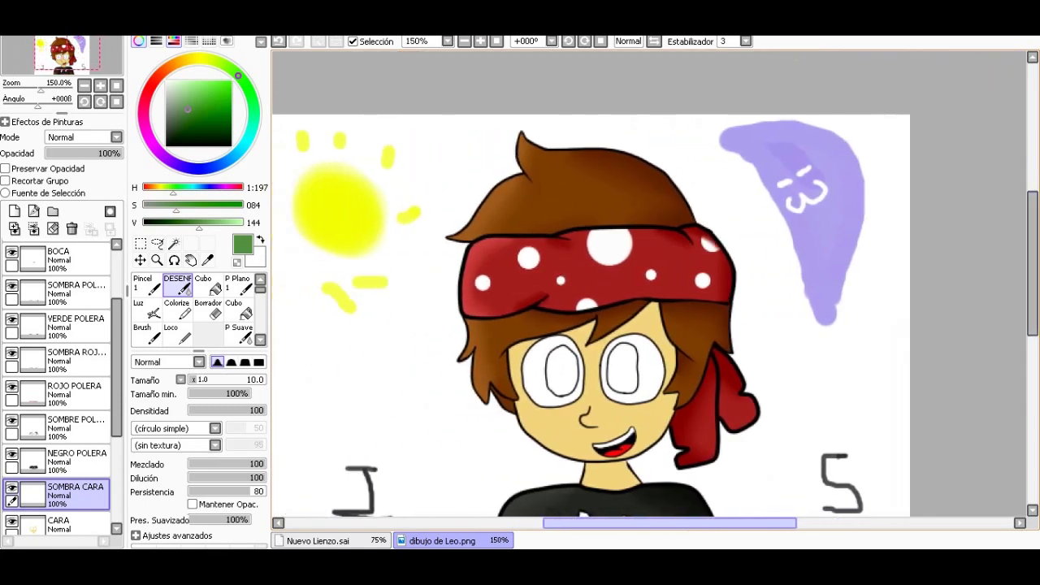
scroll(752, 252, "down", 2)
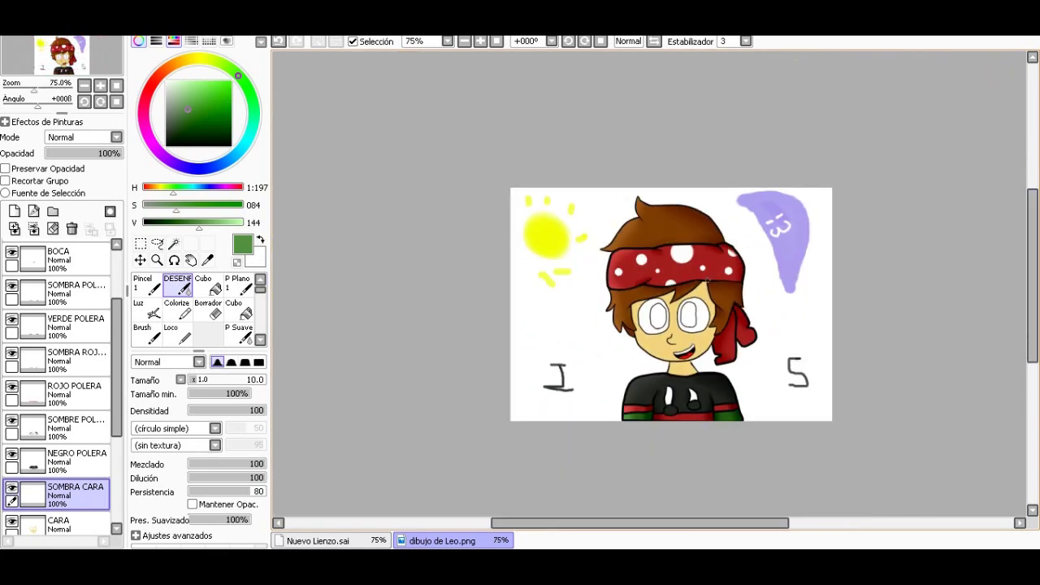
scroll(663, 421, "up", 4)
scroll(664, 421, "up", 1)
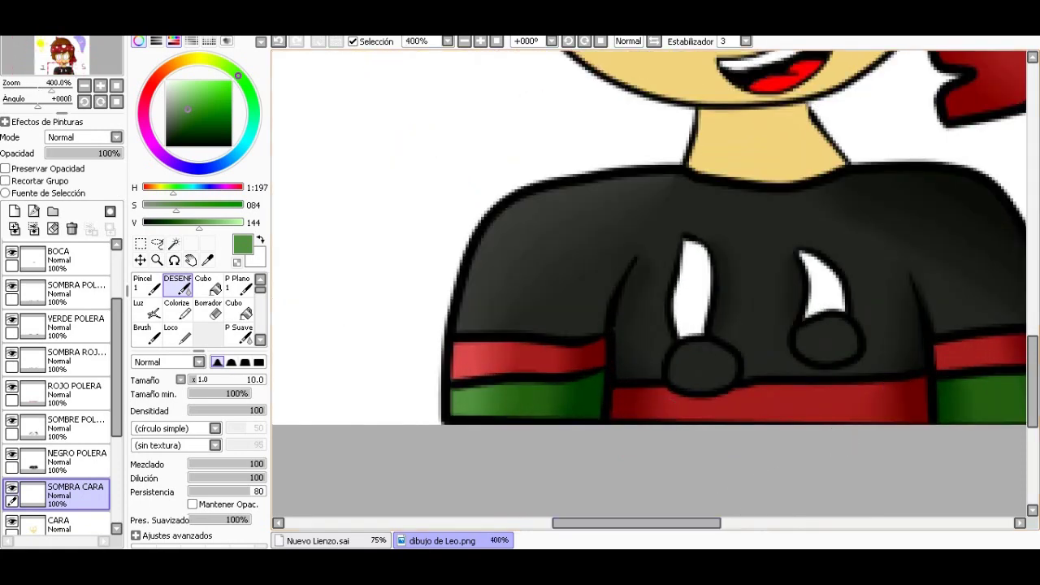
scroll(759, 504, "right", 3)
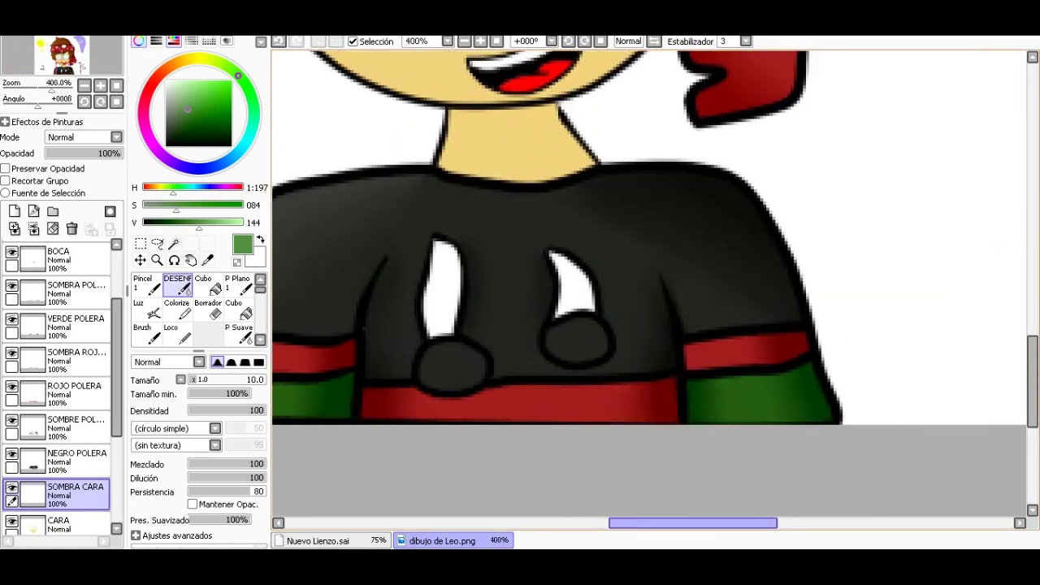
scroll(701, 362, "up", 10)
scroll(701, 362, "down", 3)
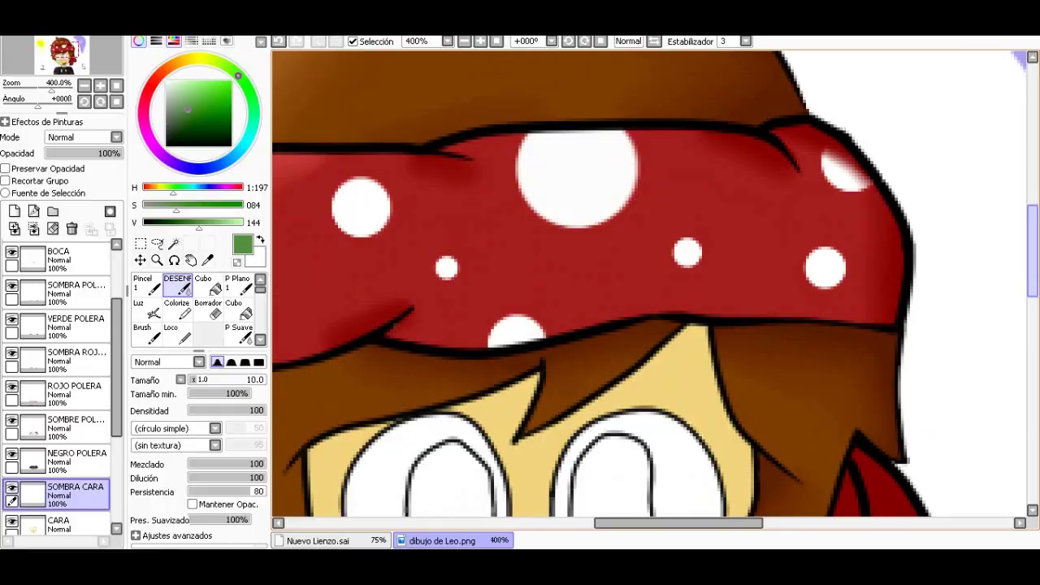
scroll(520, 470, "down", 2)
scroll(520, 469, "down", 1)
scroll(524, 470, "up", 1)
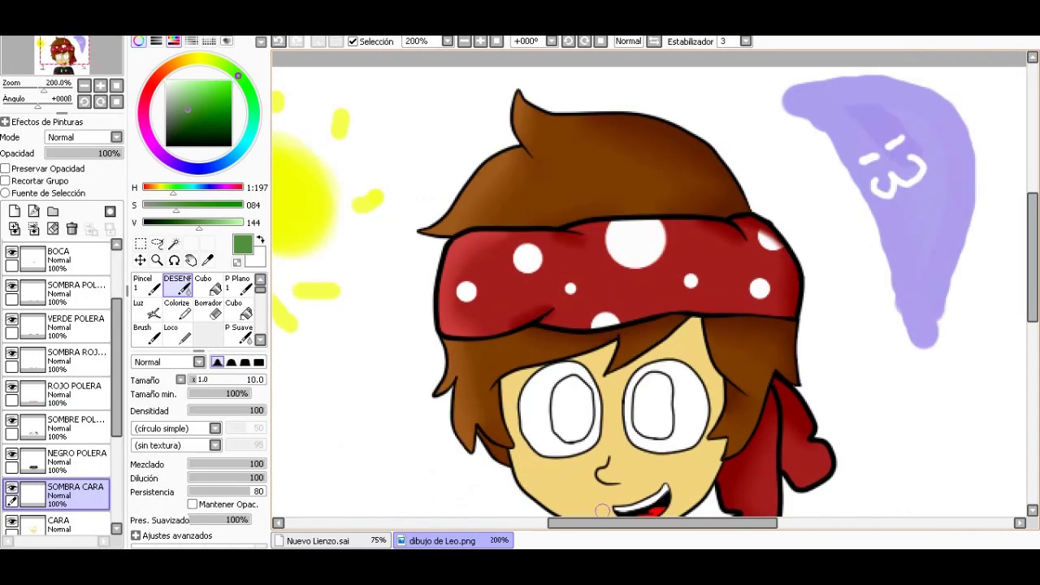
scroll(647, 336, "down", 1)
scroll(646, 337, "down", 1)
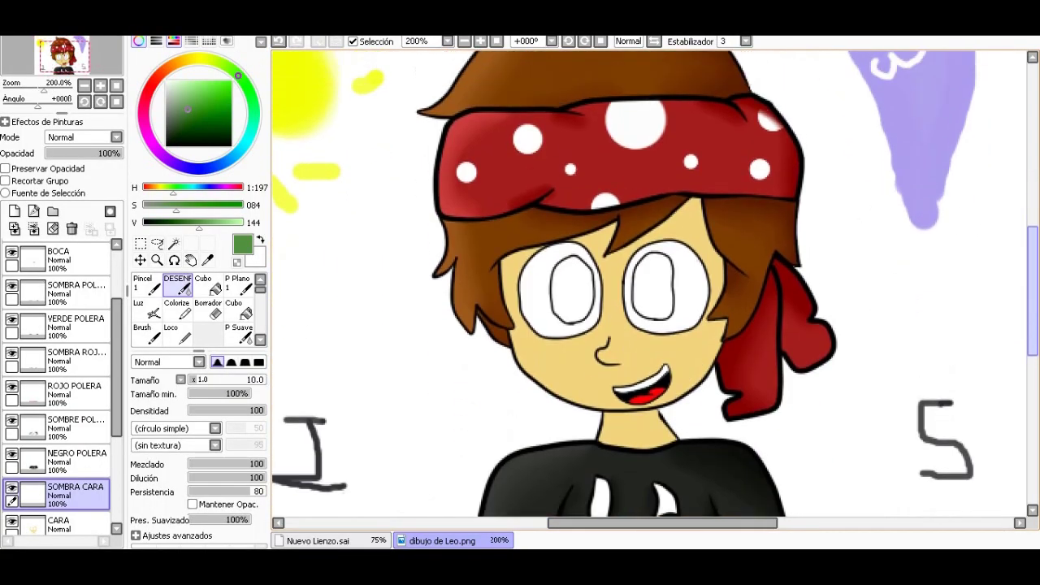
scroll(647, 337, "down", 2)
scroll(647, 337, "down", 1)
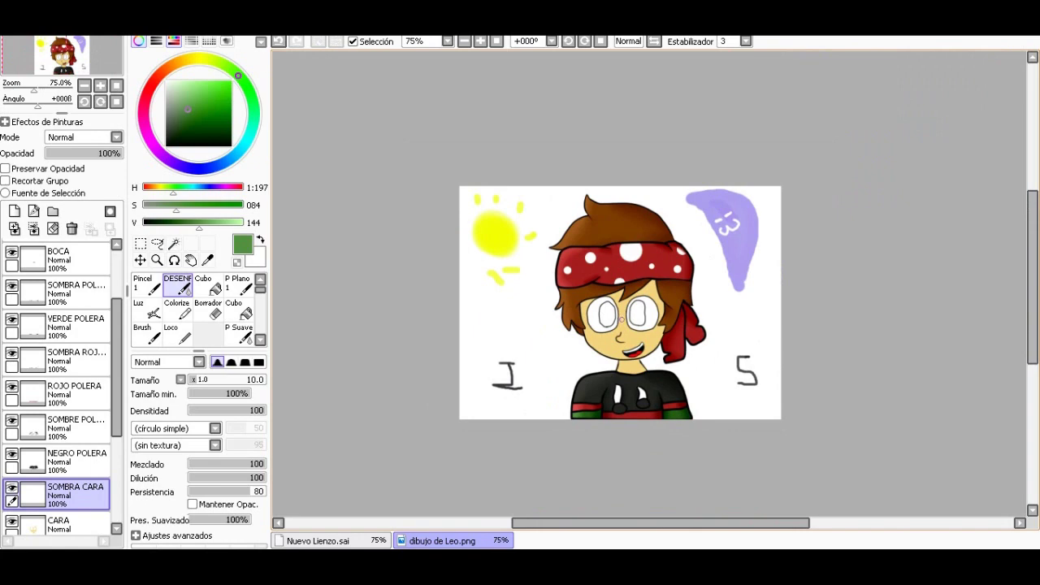
scroll(622, 319, "up", 1)
scroll(622, 320, "up", 2)
scroll(623, 325, "up", 2)
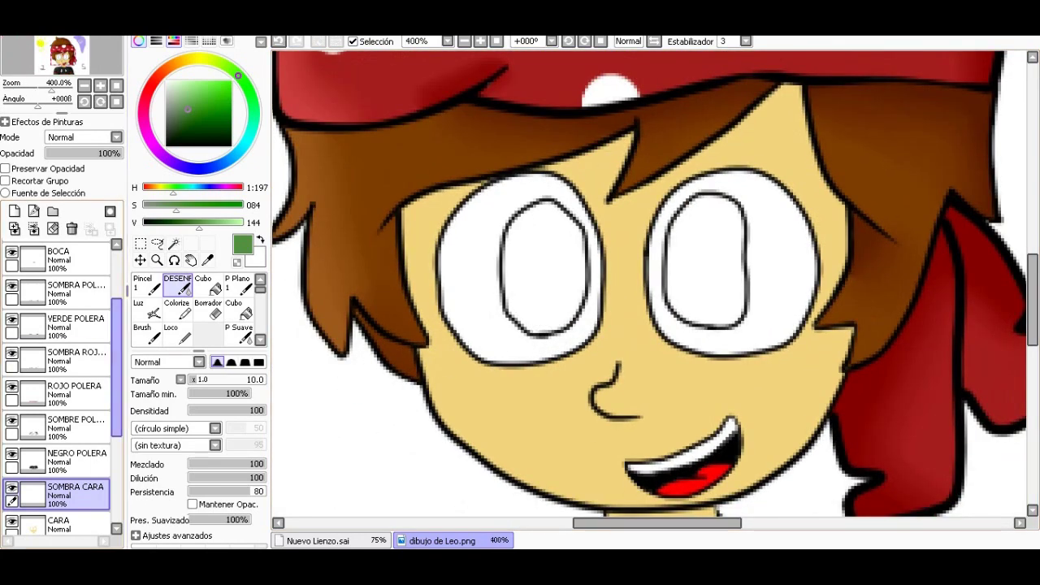
scroll(56, 390, "down", 2)
scroll(57, 390, "down", 1)
Step: Check the CARA skin layer by toggling its visibility, then return to SOMBRA CARA
left_click(73, 453)
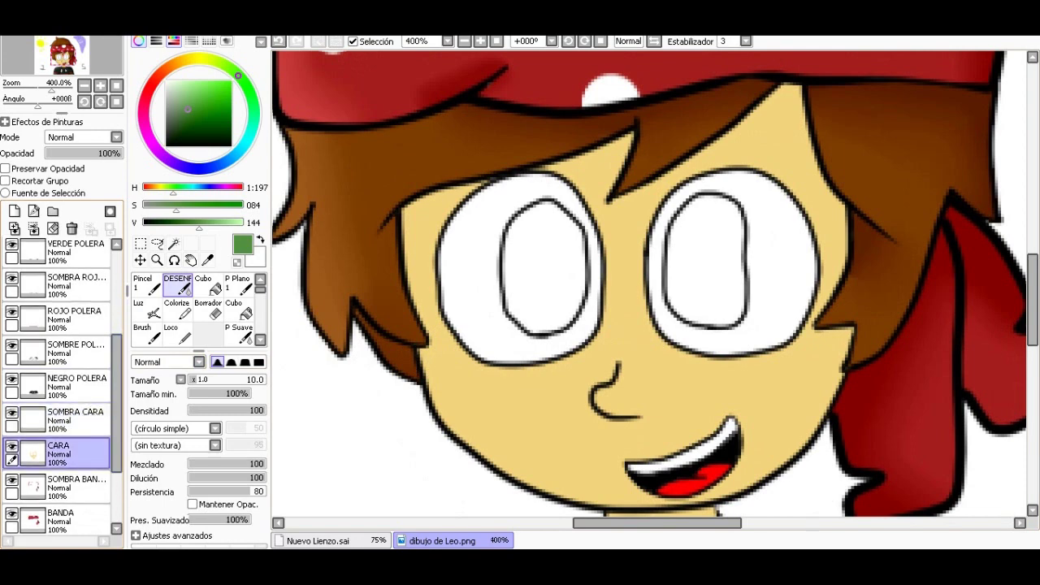
left_click(12, 446)
left_click(11, 446)
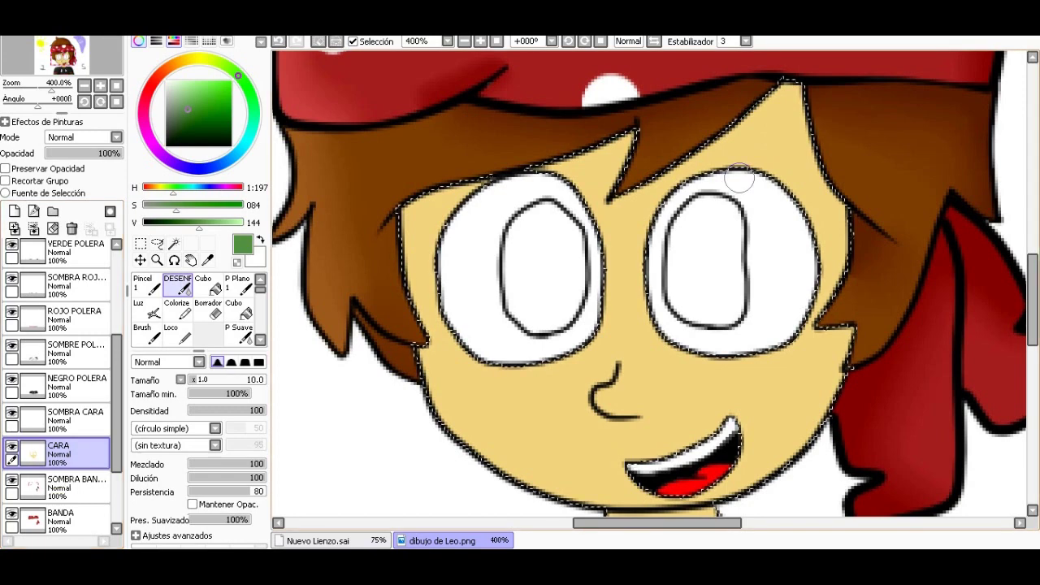
left_click(73, 420)
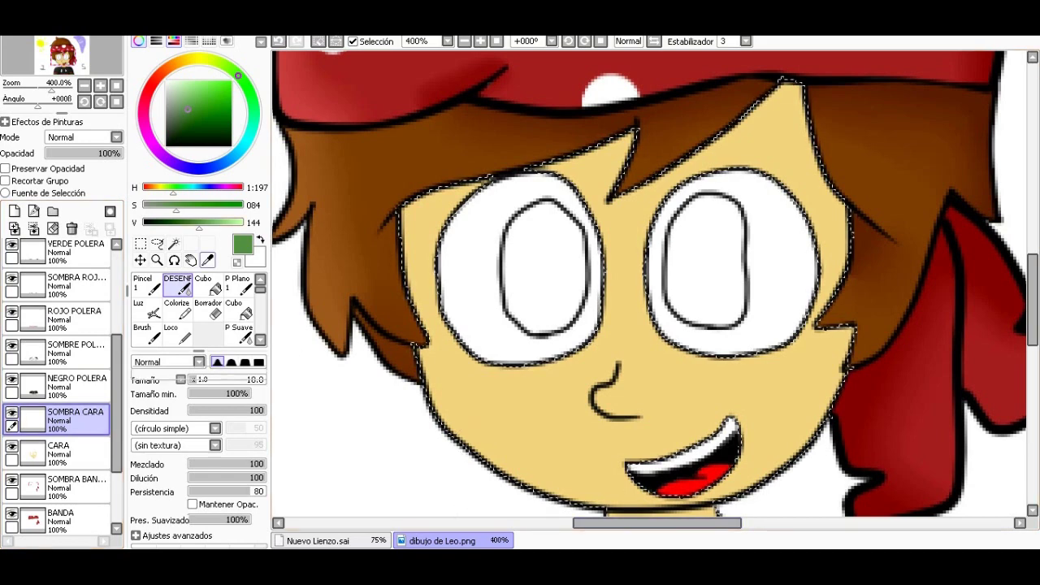
Step: Sample the skin colour and lower it to a paler tone (S 119, V 244)
key("alt")
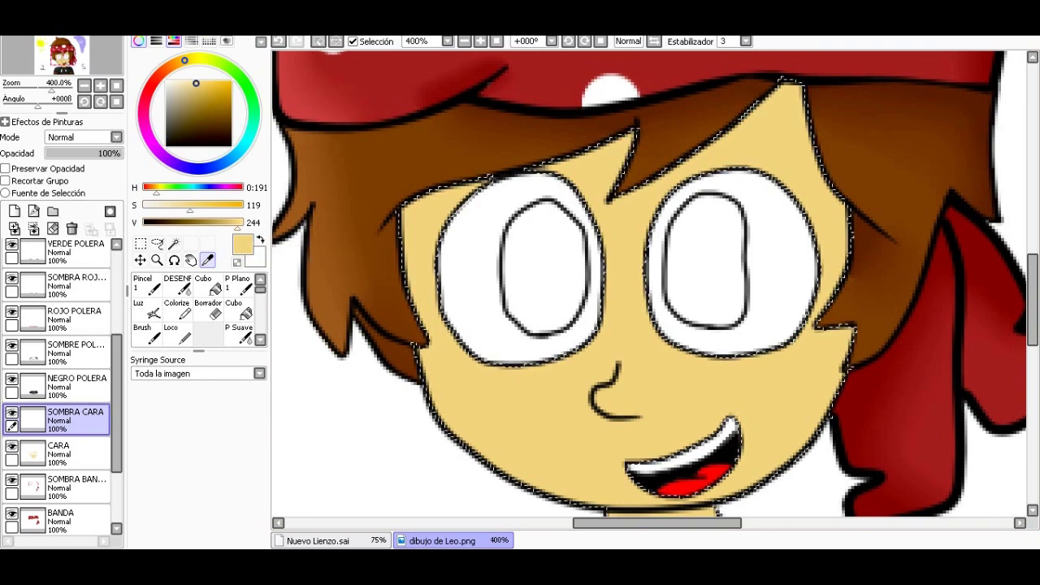
mouse_move(238, 222)
left_mouse_down()
mouse_move(226, 222)
mouse_move(238, 222)
left_mouse_up()
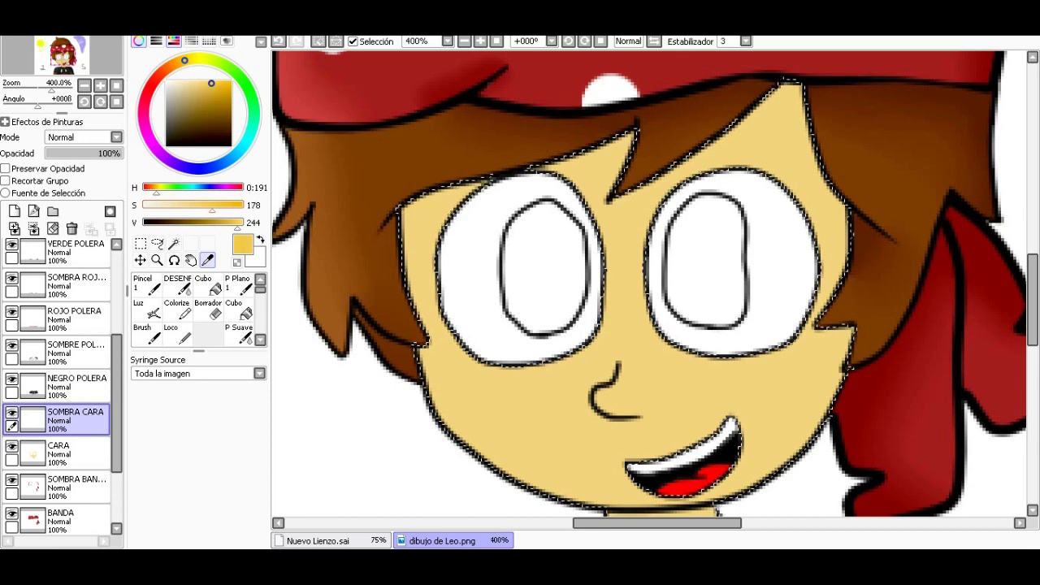
left_click_drag(212, 205, 190, 205)
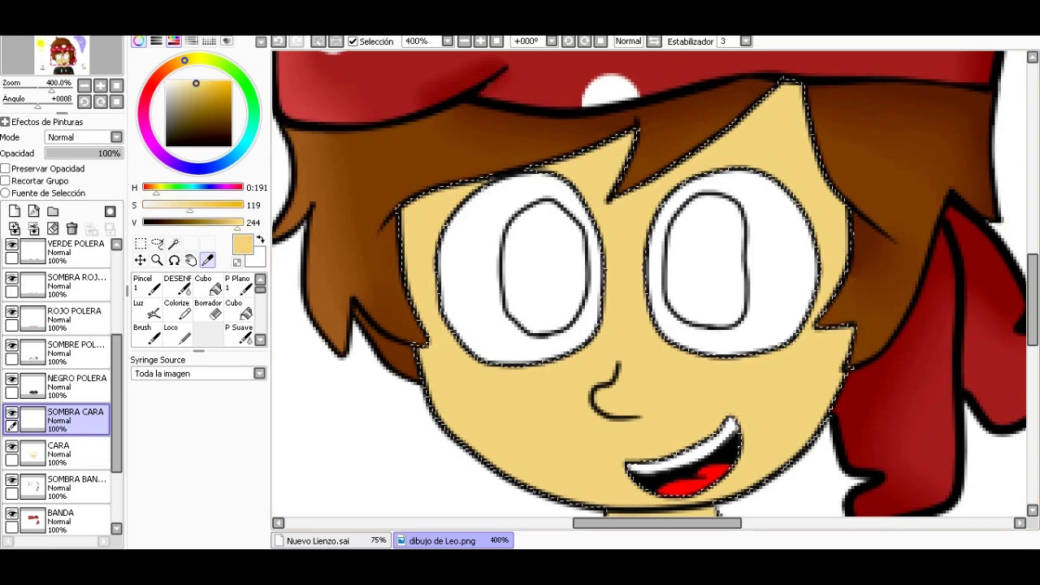
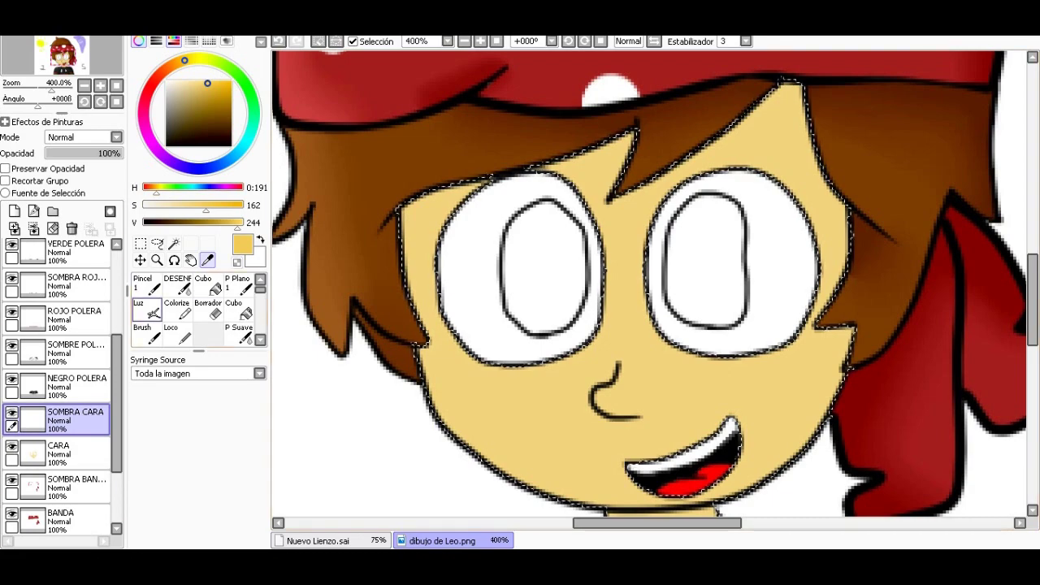
Step: With the Pincel brush, shade the right edge of the hair tip in darker yellow
key("n")
scroll(862, 325, "up", 1)
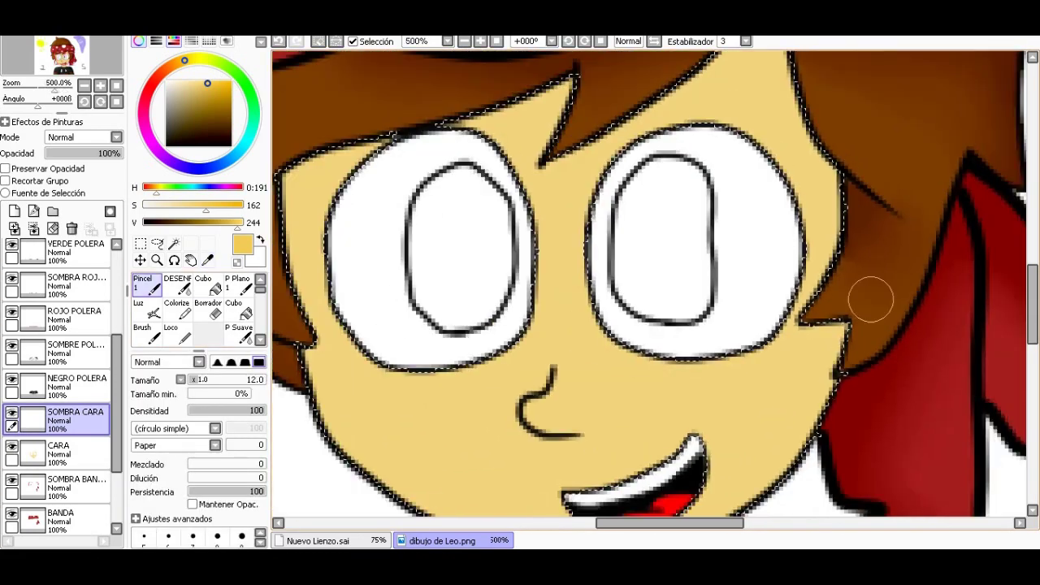
scroll(864, 315, "down", 3)
scroll(866, 227, "up", 1)
scroll(905, 222, "down", 1)
scroll(872, 215, "up", 2)
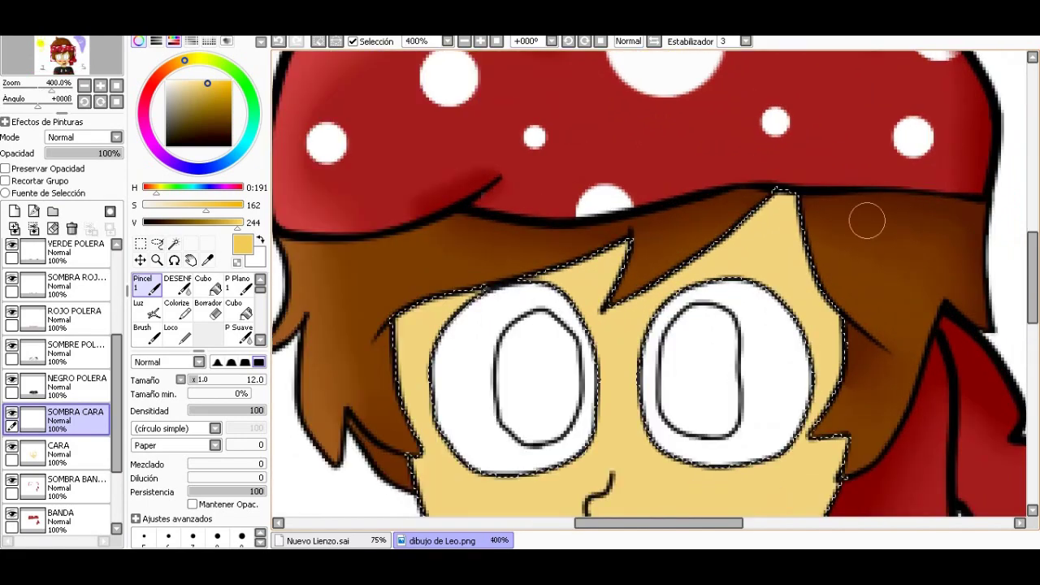
scroll(963, 262, "up", 1)
scroll(963, 263, "down", 2)
scroll(963, 263, "down", 4)
scroll(963, 262, "up", 1)
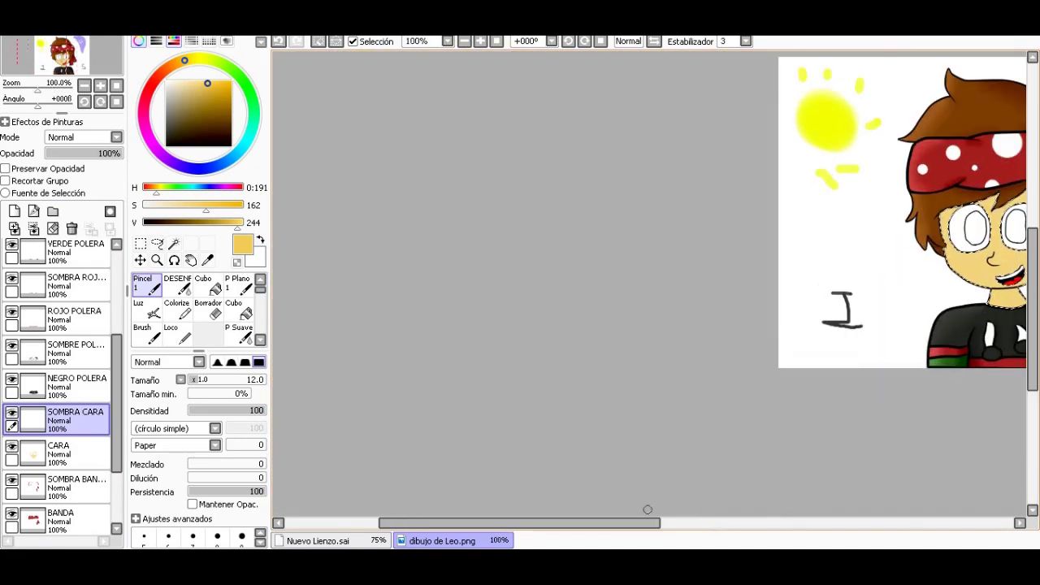
scroll(649, 502, "right", 3)
scroll(649, 502, "right", 3)
scroll(770, 188, "up", 1)
scroll(770, 188, "up", 1)
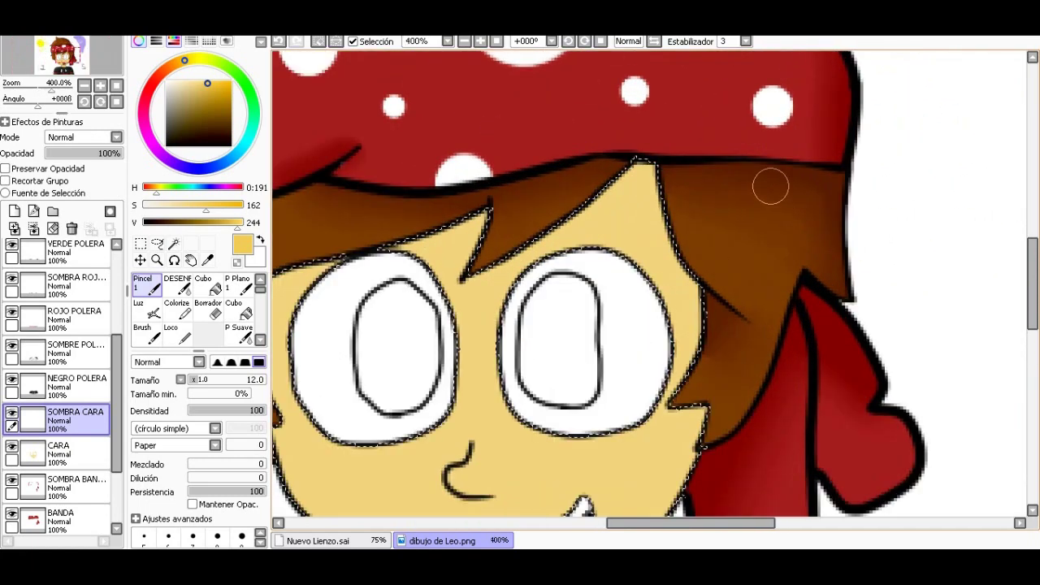
scroll(680, 162, "up", 1)
scroll(642, 162, "up", 1)
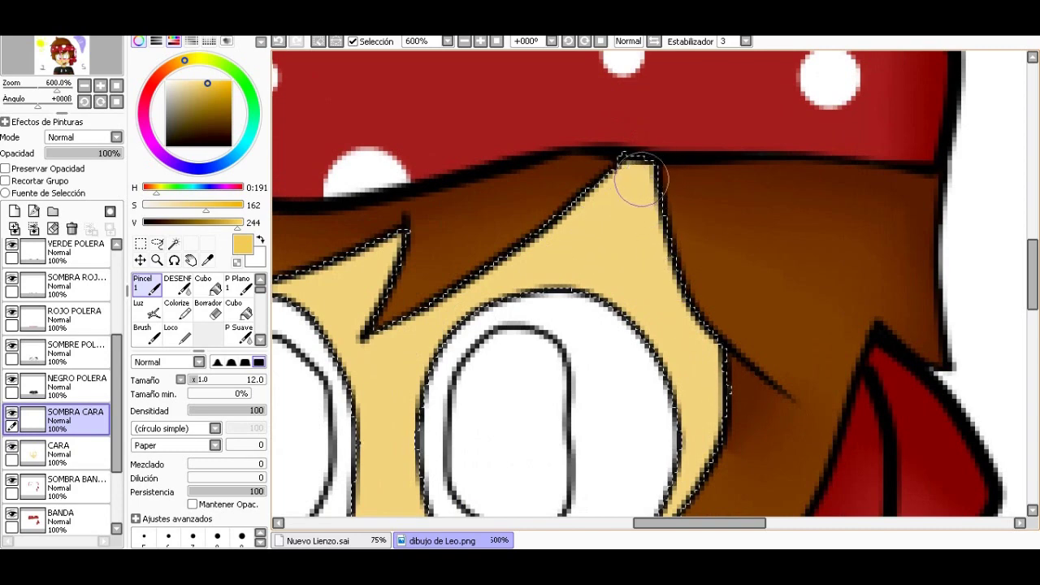
left_click_drag(639, 175, 720, 371)
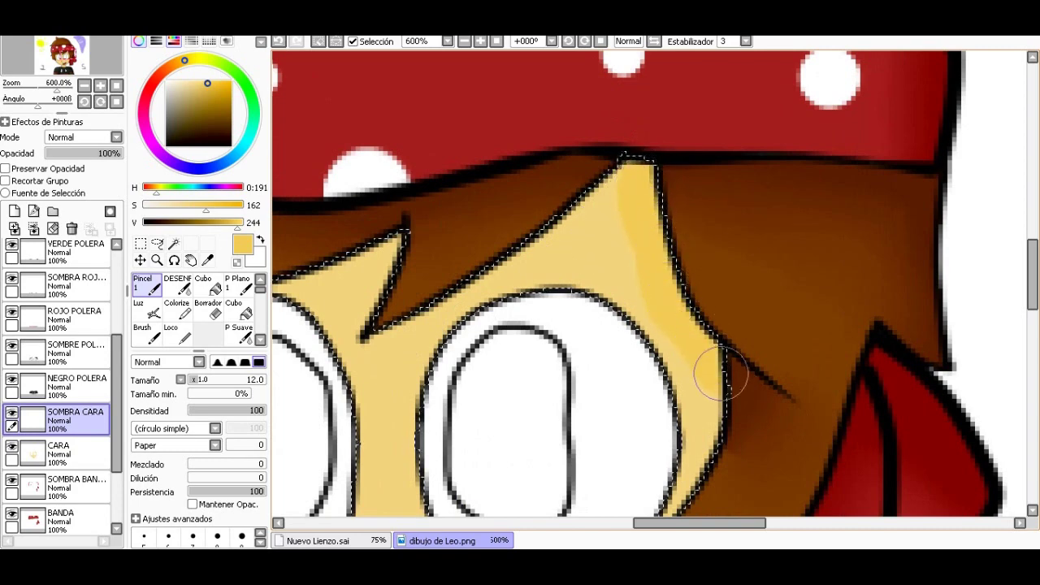
left_click_drag(659, 221, 700, 346)
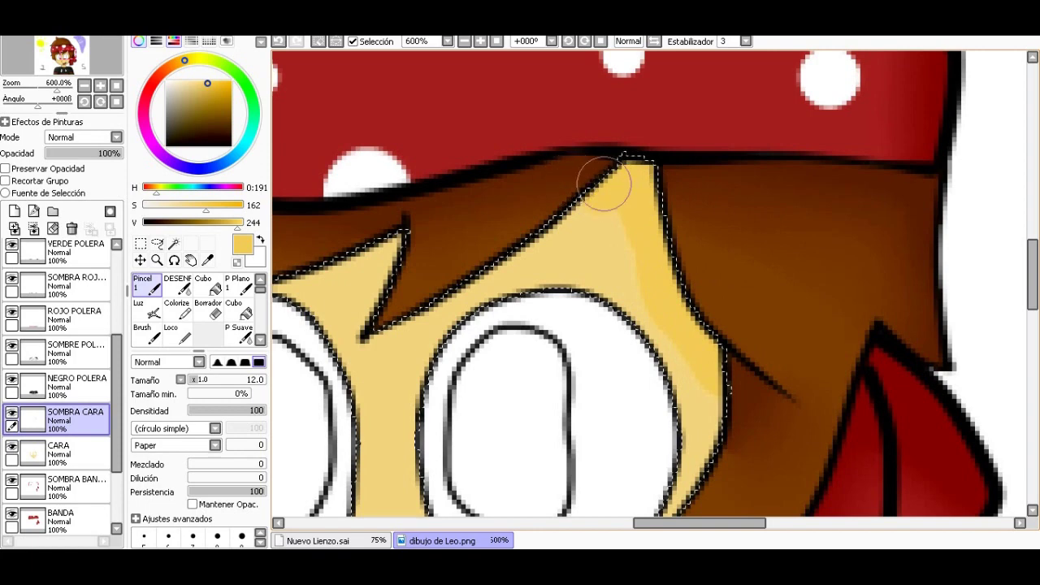
Step: Shade the face along the hair edges above the right eye and beside the left strand
scroll(1032, 276, "down", 5)
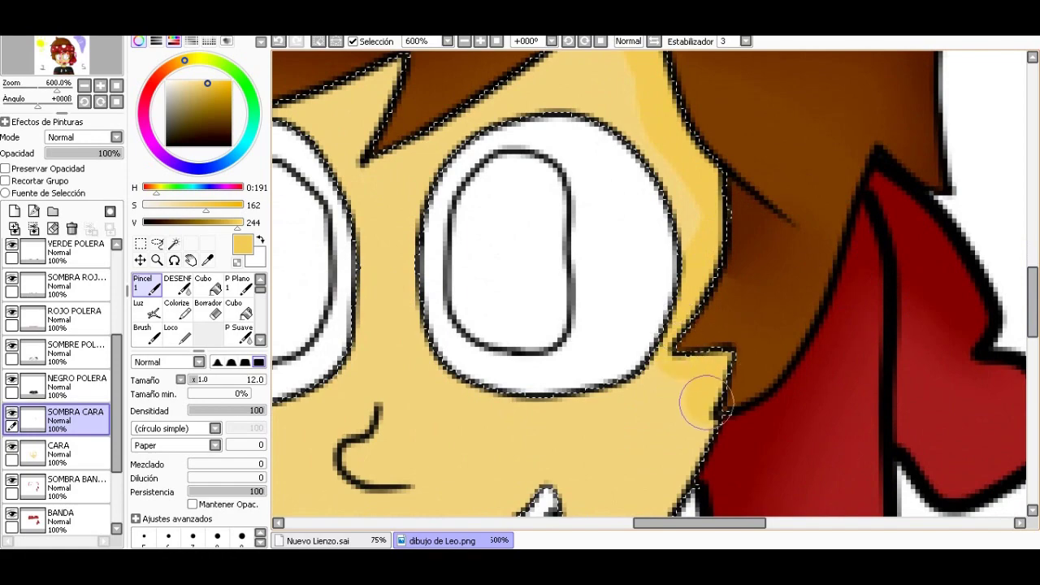
scroll(727, 382, "down", 3)
scroll(877, 244, "up", 3)
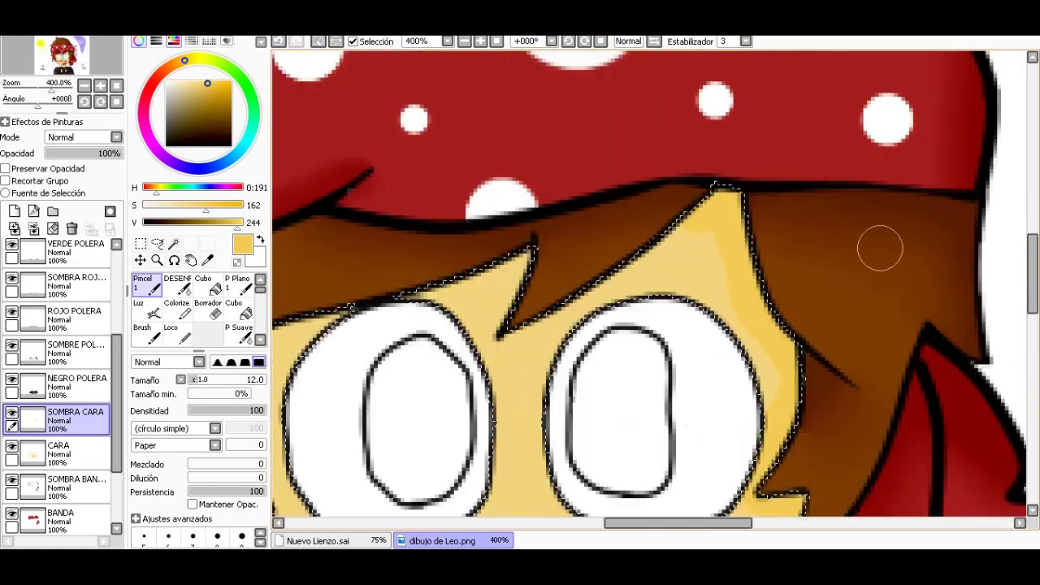
scroll(813, 285, "down", 3)
scroll(713, 260, "up", 2)
scroll(586, 429, "up", 1)
left_click_drag(586, 429, 742, 322)
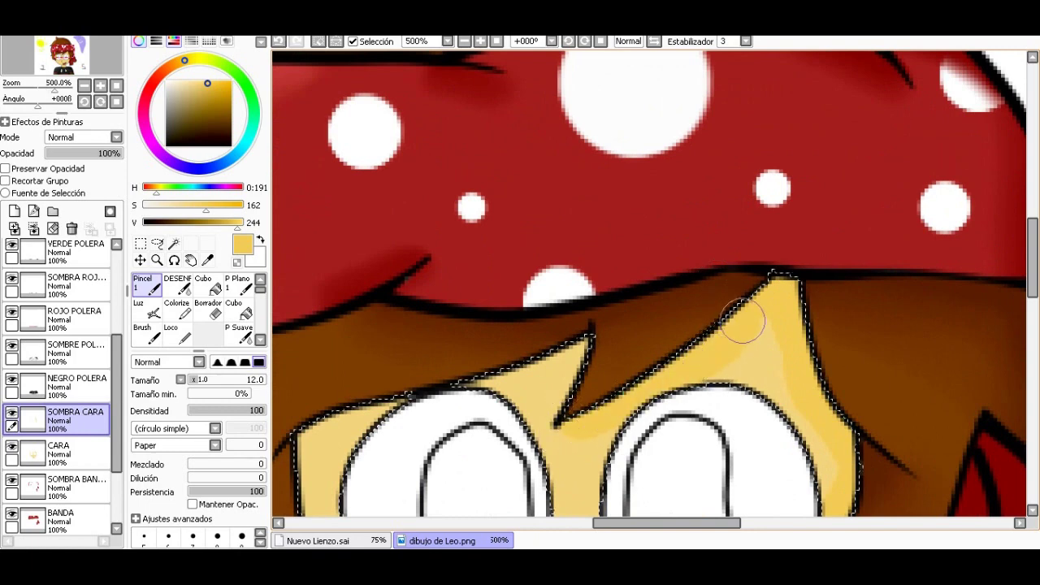
mouse_move(593, 412)
left_mouse_down()
mouse_move(557, 417)
mouse_move(487, 365)
left_mouse_up()
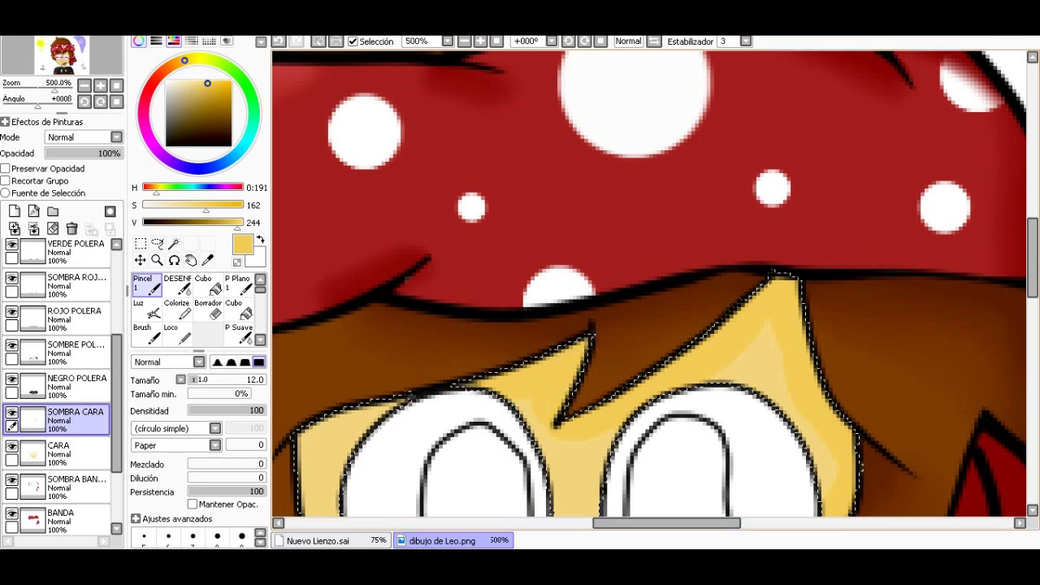
left_click_drag(741, 393, 783, 394)
scroll(423, 426, "down", 3)
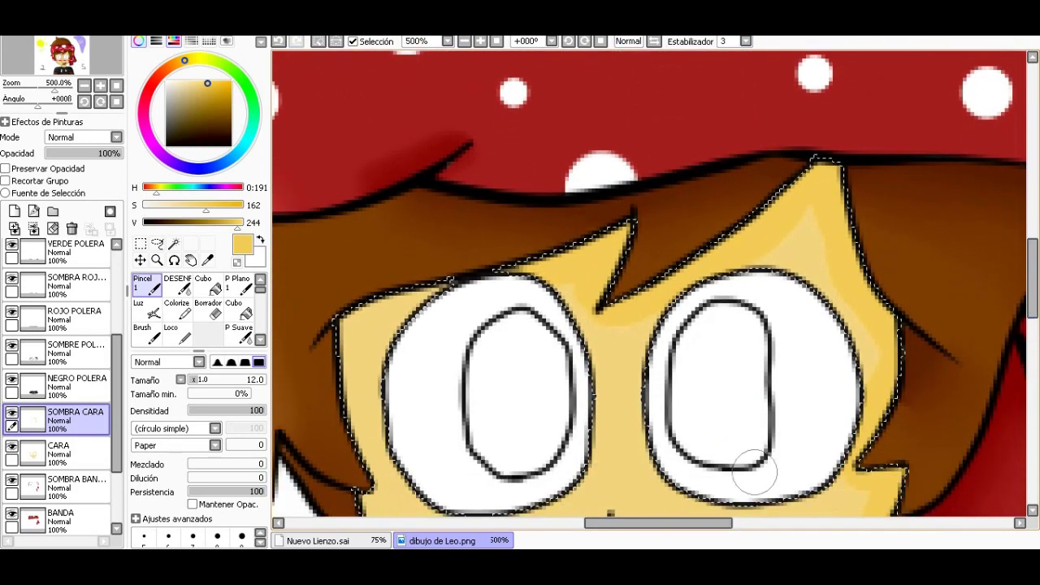
left_click_drag(658, 523, 630, 523)
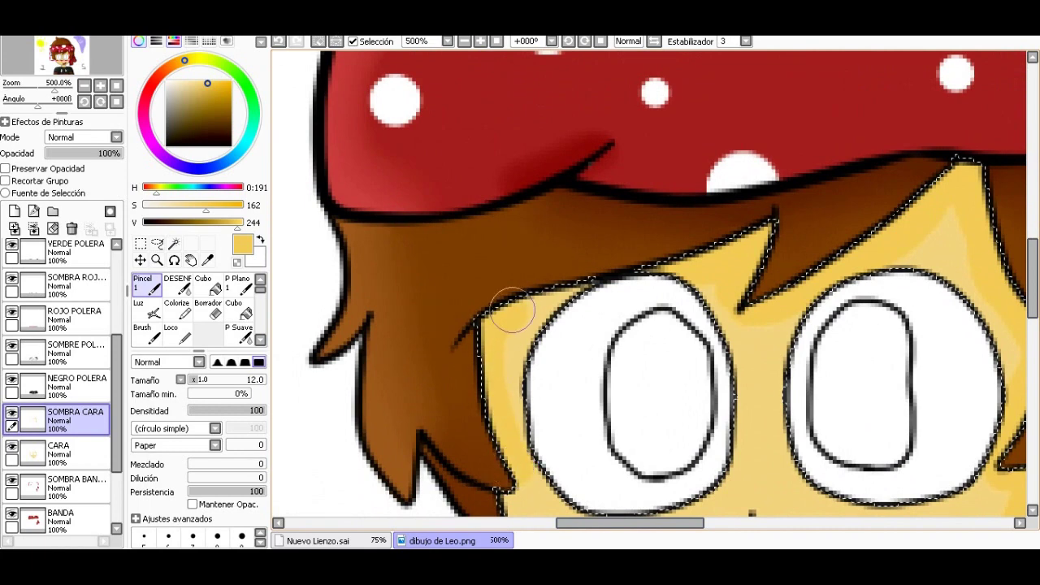
left_click_drag(1031, 278, 1032, 307)
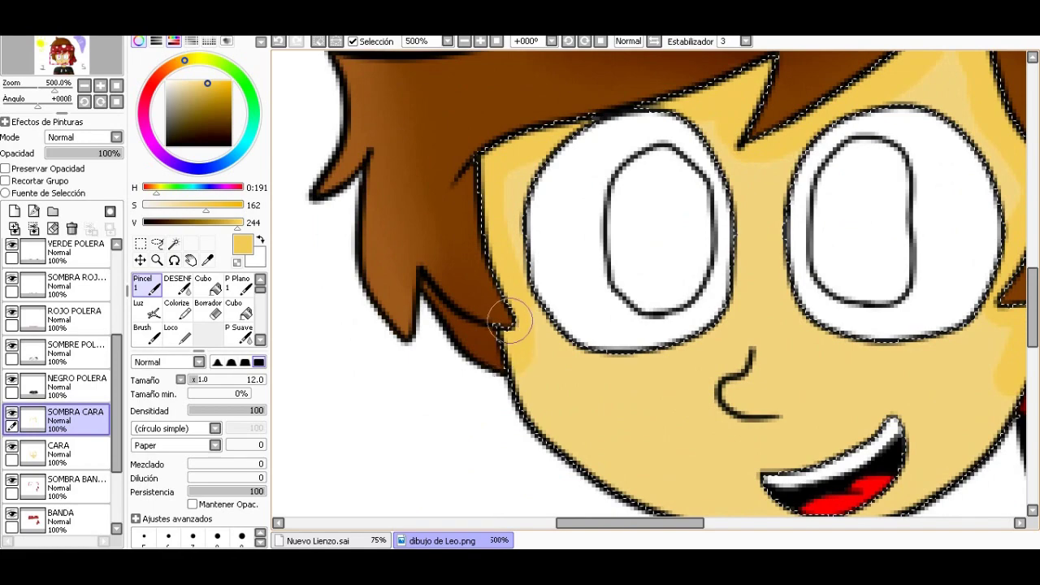
scroll(510, 320, "down", 3)
scroll(649, 285, "down", 2)
scroll(732, 260, "up", 2)
scroll(772, 244, "down", 2)
scroll(771, 244, "up", 2)
scroll(772, 244, "down", 2)
scroll(772, 243, "down", 1)
scroll(770, 247, "up", 4)
scroll(769, 248, "down", 2)
scroll(756, 256, "up", 1)
scroll(748, 260, "up", 1)
scroll(742, 264, "down", 2)
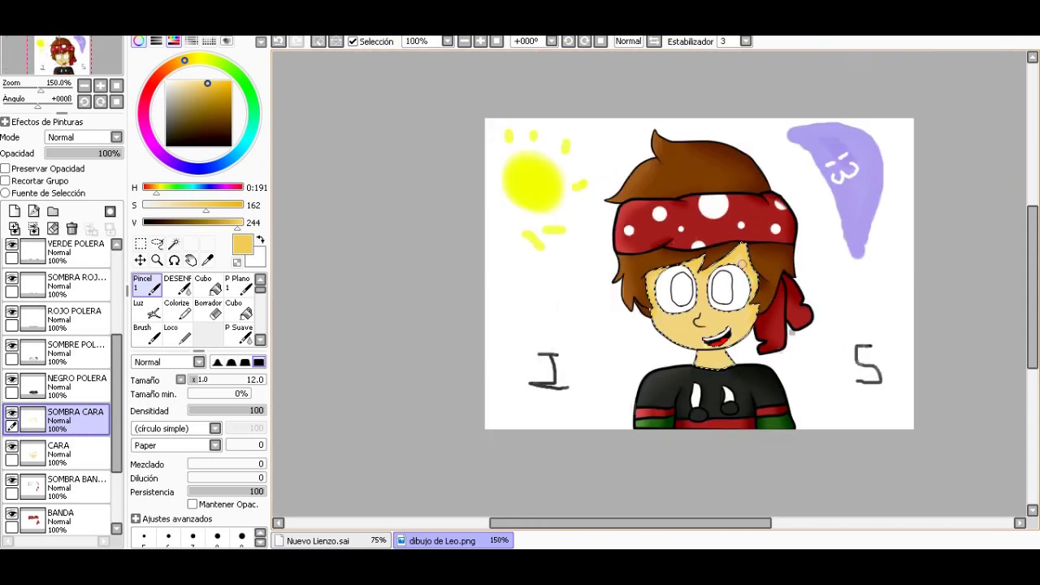
scroll(742, 265, "up", 1)
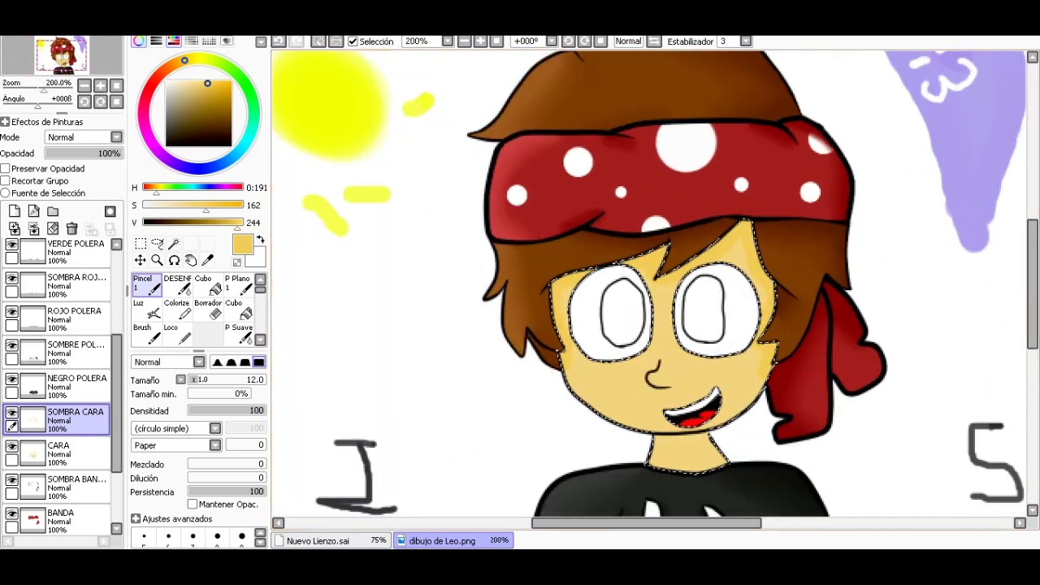
Step: Adjust the V slider, sample a paler skin tone from the face, and return to Pincel
left_click(226, 222)
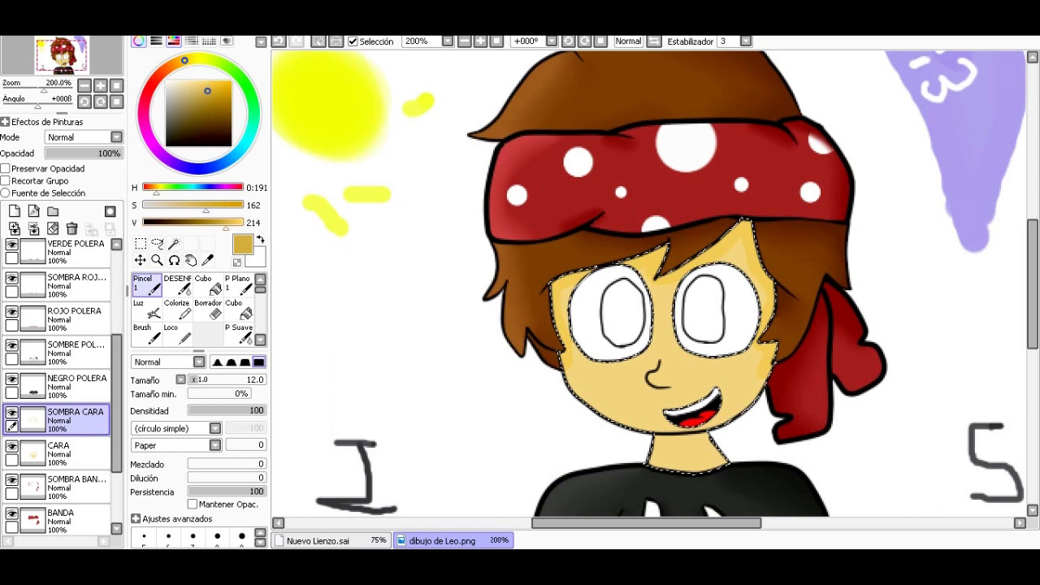
left_click(231, 221)
left_click(207, 260)
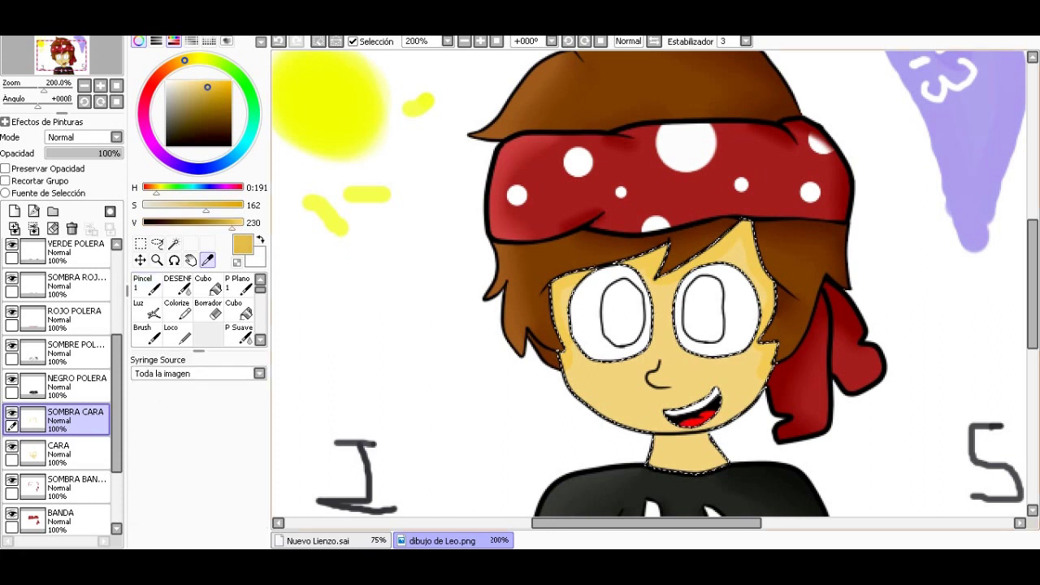
left_click(690, 459)
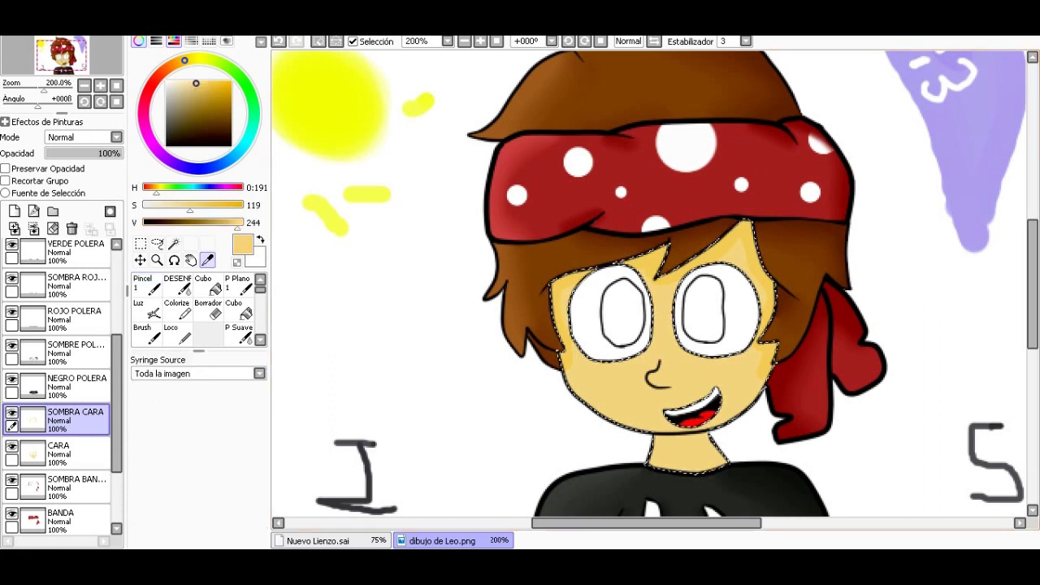
left_click(142, 284)
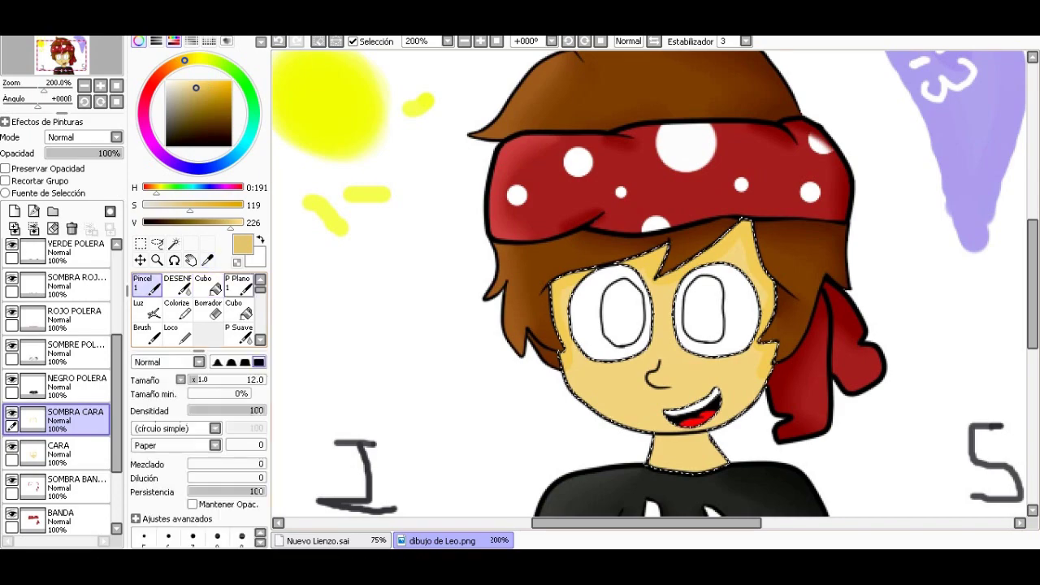
scroll(707, 325, "up", 3)
scroll(536, 285, "down", 2)
scroll(535, 284, "up", 2)
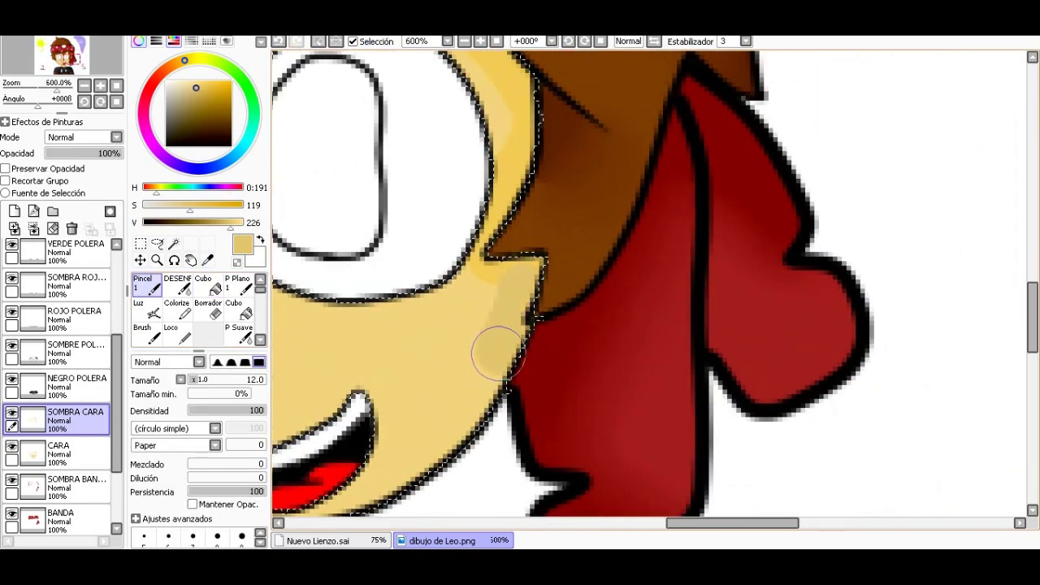
scroll(484, 331, "down", 2)
scroll(675, 495, "down", 1)
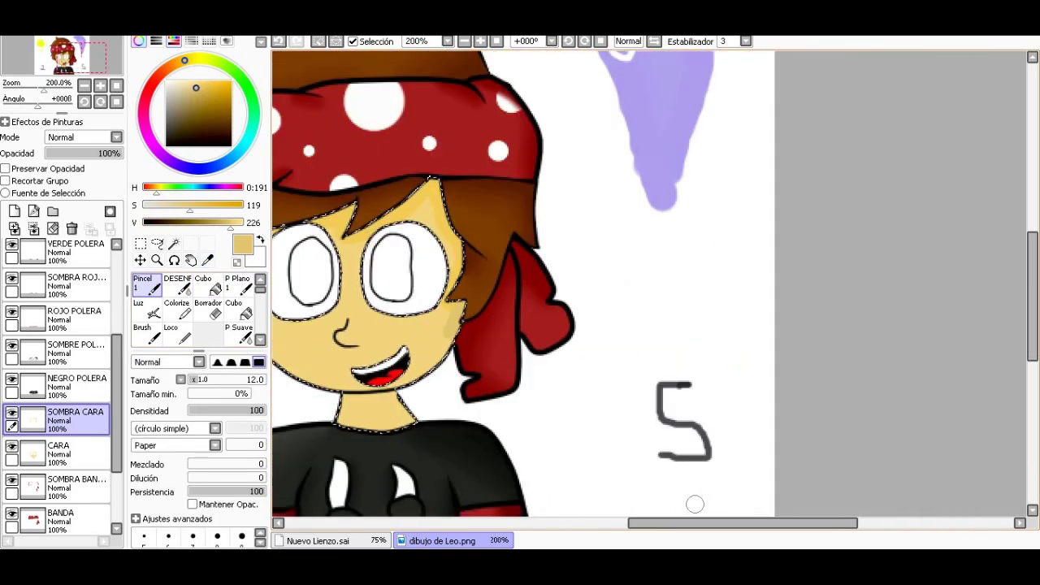
left_click_drag(739, 523, 690, 523)
scroll(480, 199, "up", 1)
scroll(499, 178, "up", 1)
scroll(503, 242, "down", 1)
scroll(506, 242, "down", 1)
scroll(506, 236, "up", 2)
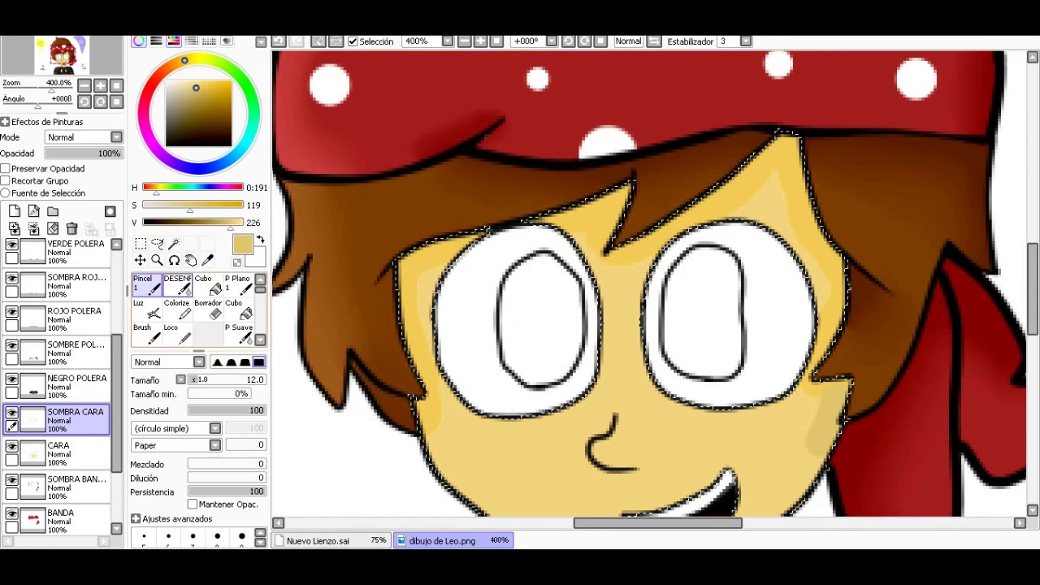
Step: Soften the forehead shading between the hair strands using the blending brush
key("b")
scroll(772, 248, "up", 1)
scroll(766, 239, "down", 1)
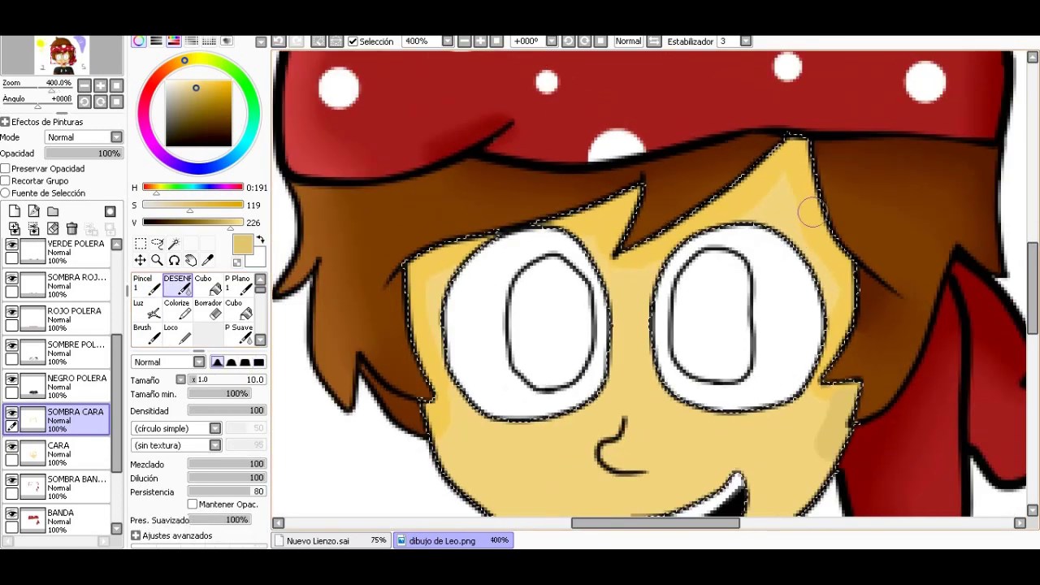
scroll(792, 207, "up", 1)
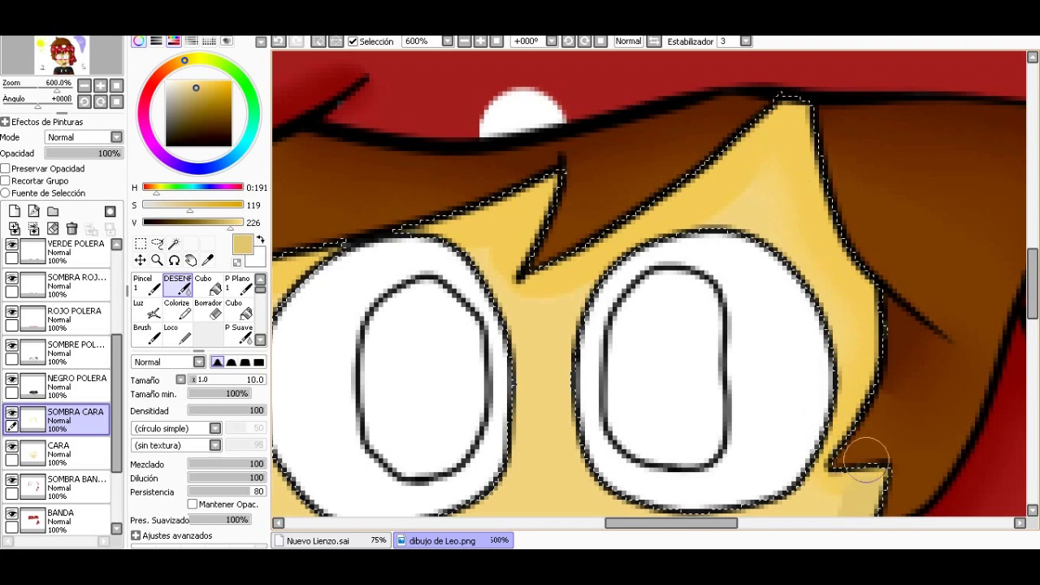
scroll(851, 407, "down", 3)
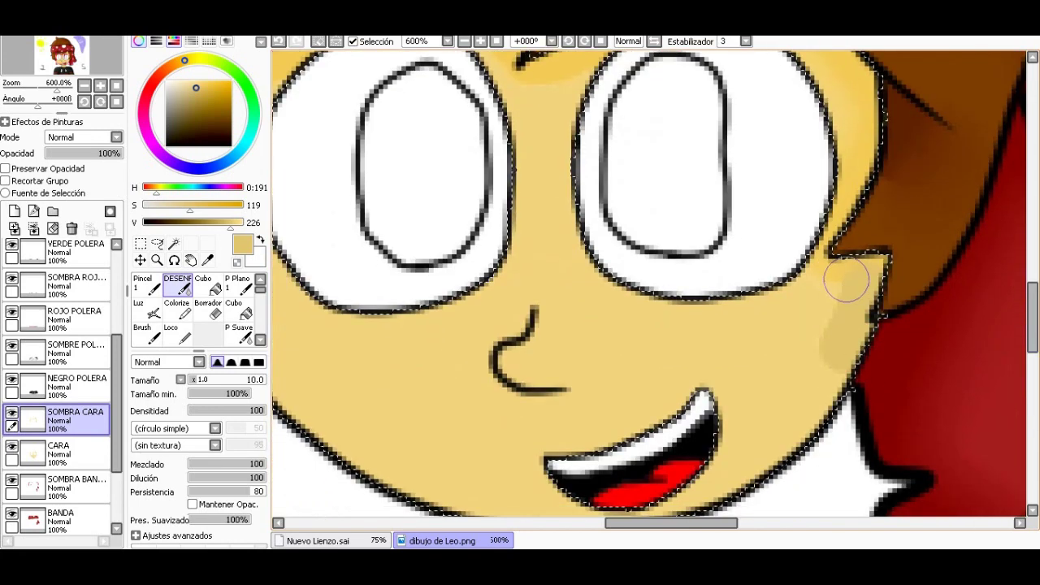
scroll(804, 300, "down", 1)
scroll(506, 114, "up", 1)
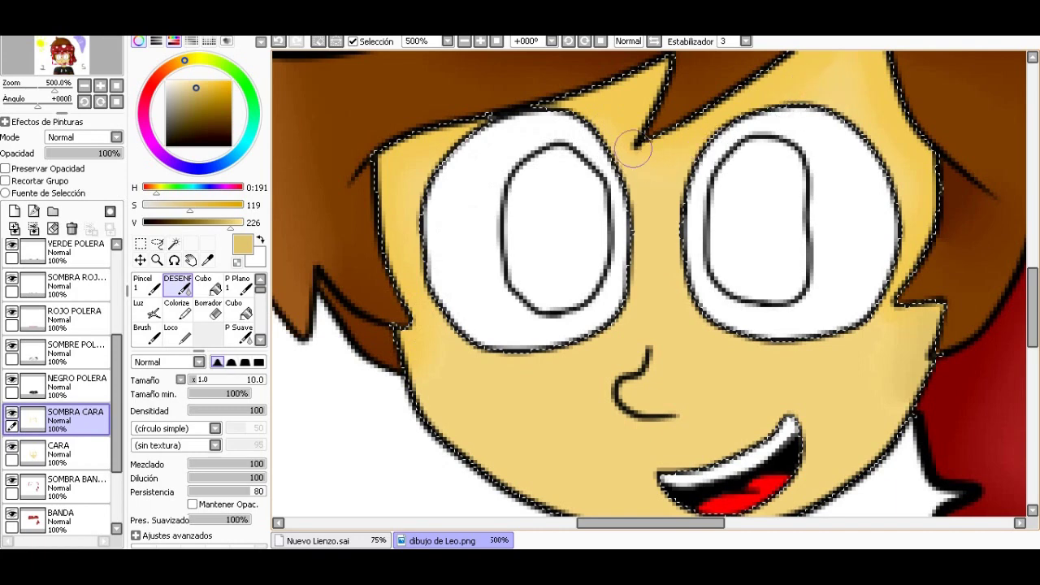
scroll(404, 349, "down", 3)
scroll(508, 268, "up", 1)
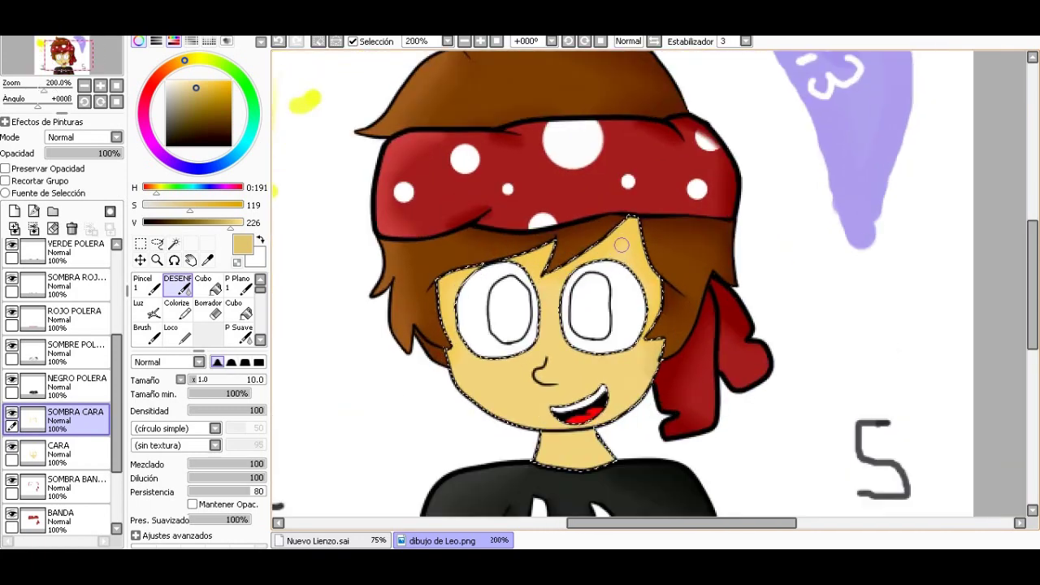
scroll(512, 264, "up", 1)
scroll(625, 259, "up", 1)
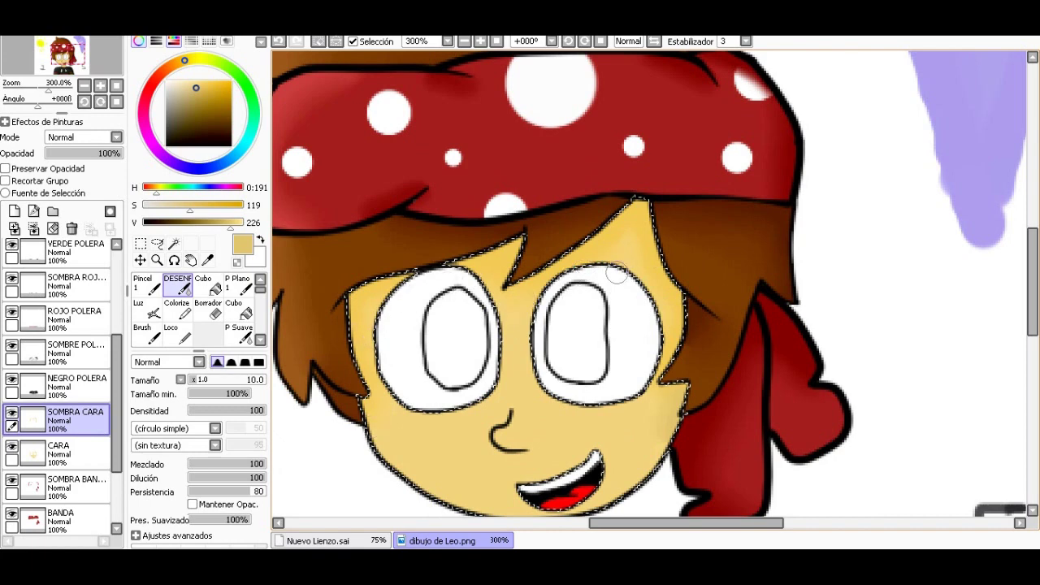
Step: Clear the face selection and view the whole picture to inspect the shading
key("ctrl+d")
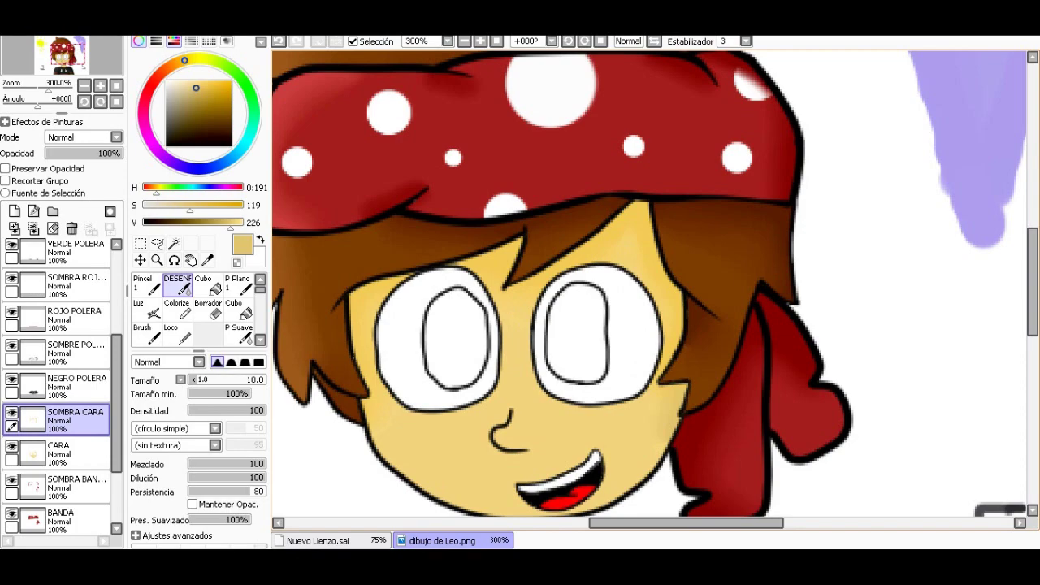
key("Home")
scroll(633, 373, "up", 1)
scroll(691, 382, "up", 2)
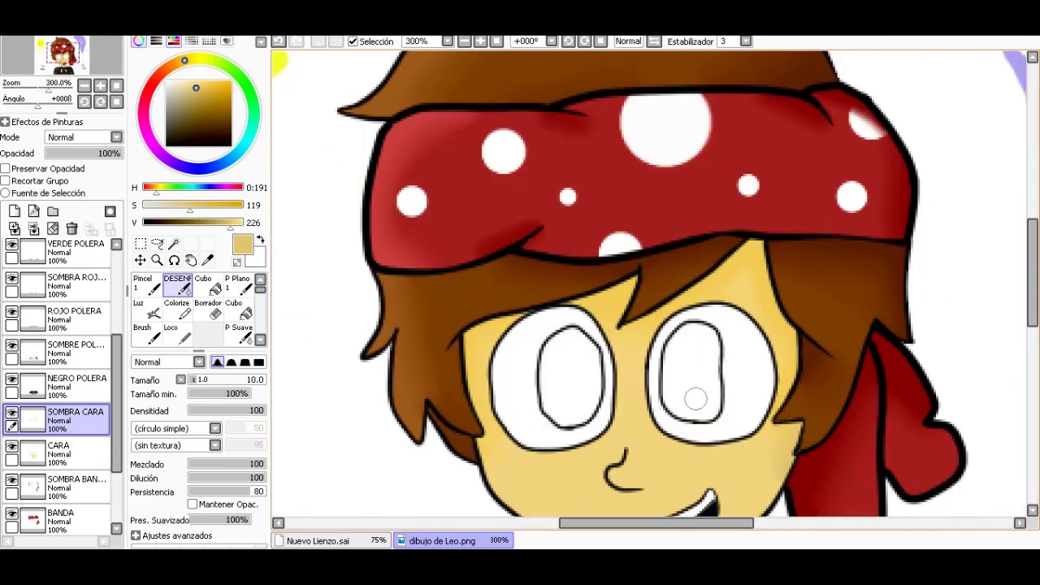
scroll(743, 390, "down", 3)
scroll(744, 389, "up", 2)
scroll(674, 282, "up", 2)
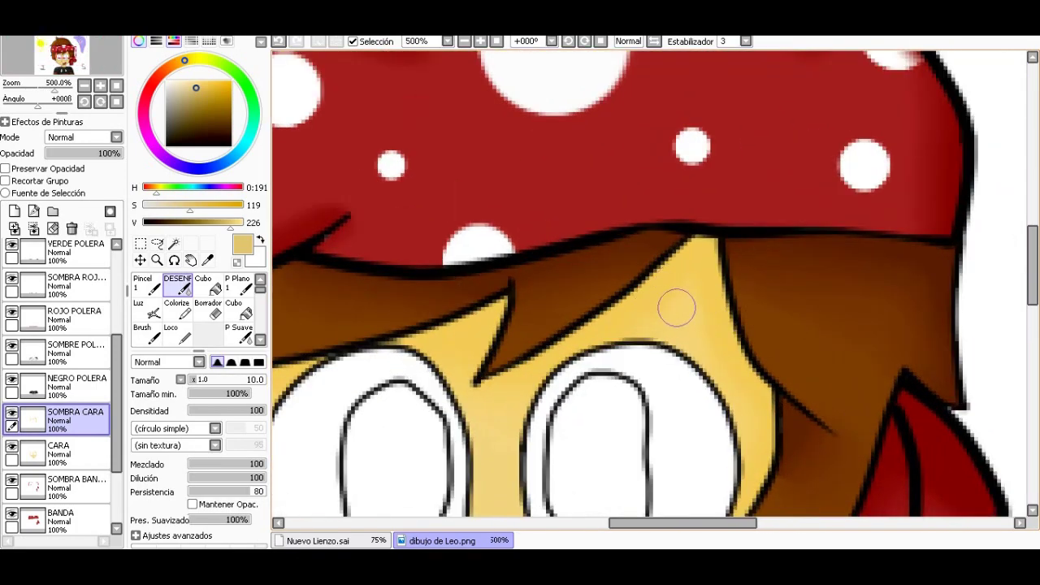
scroll(697, 282, "down", 4)
scroll(666, 301, "down", 2)
scroll(665, 303, "up", 2)
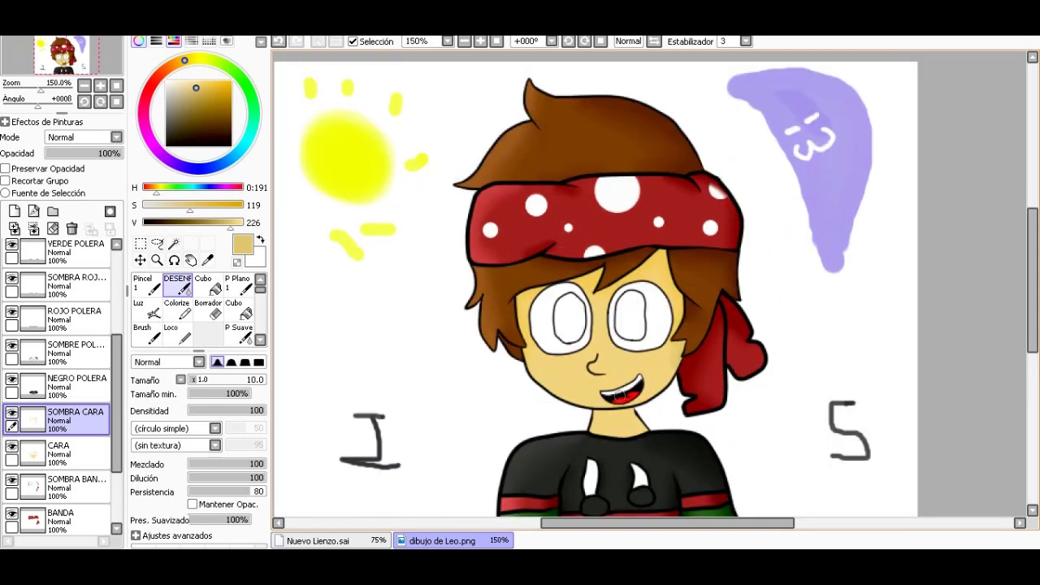
scroll(559, 329, "up", 2)
scroll(476, 302, "up", 2)
scroll(500, 276, "down", 2)
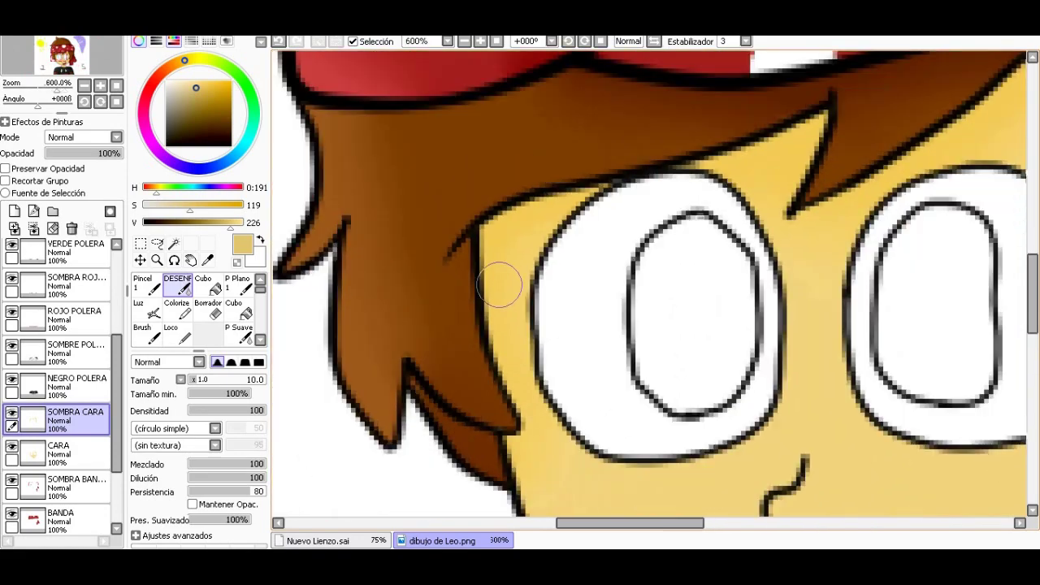
scroll(496, 275, "down", 1)
scroll(421, 289, "up", 3)
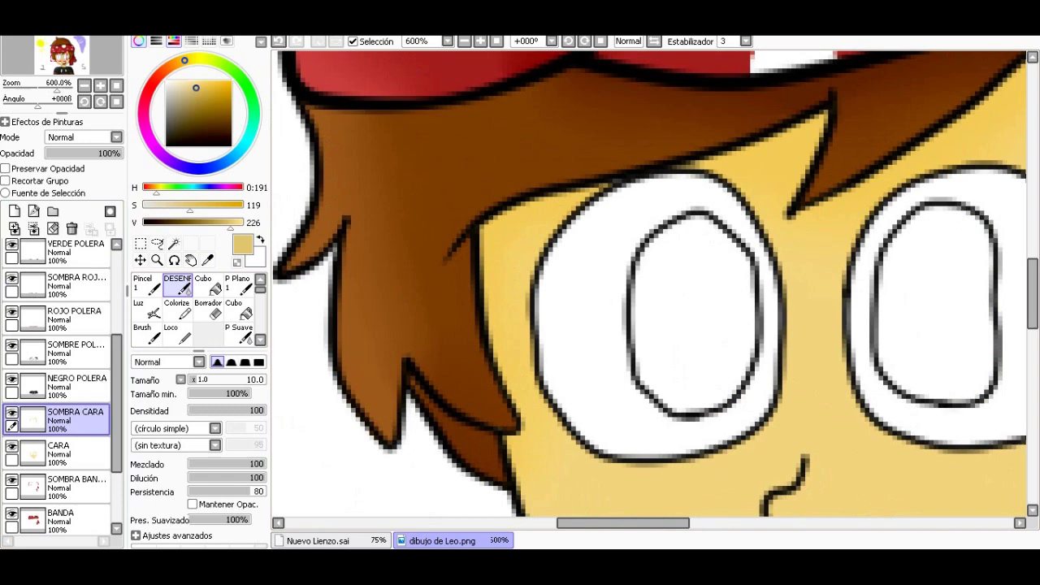
Step: Sample the skin, darken it to V 204, and paint shadow along the hairline beside the left eye
left_click(476, 231, "alt")
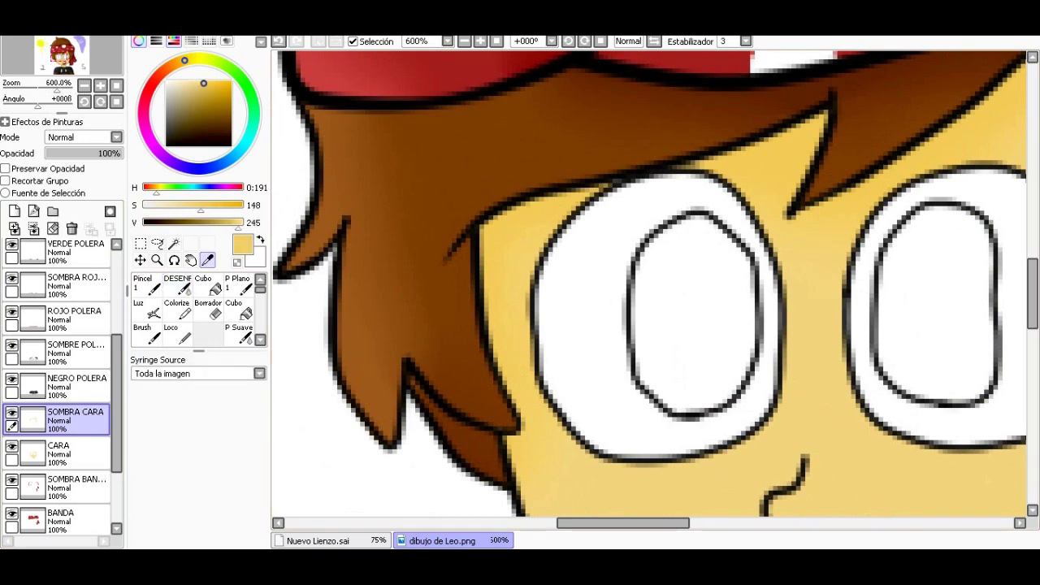
left_click_drag(240, 226, 224, 226)
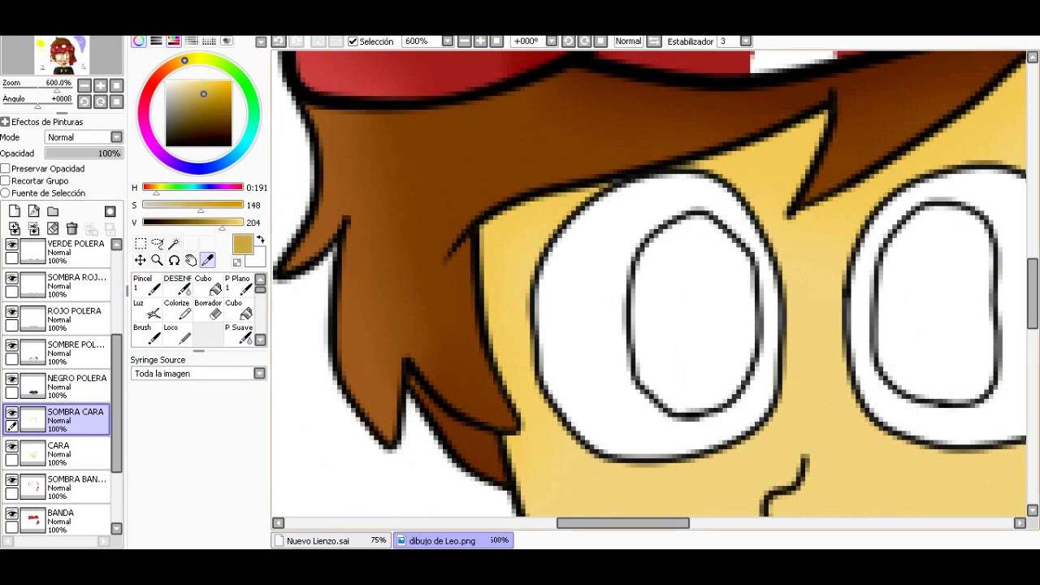
key("n")
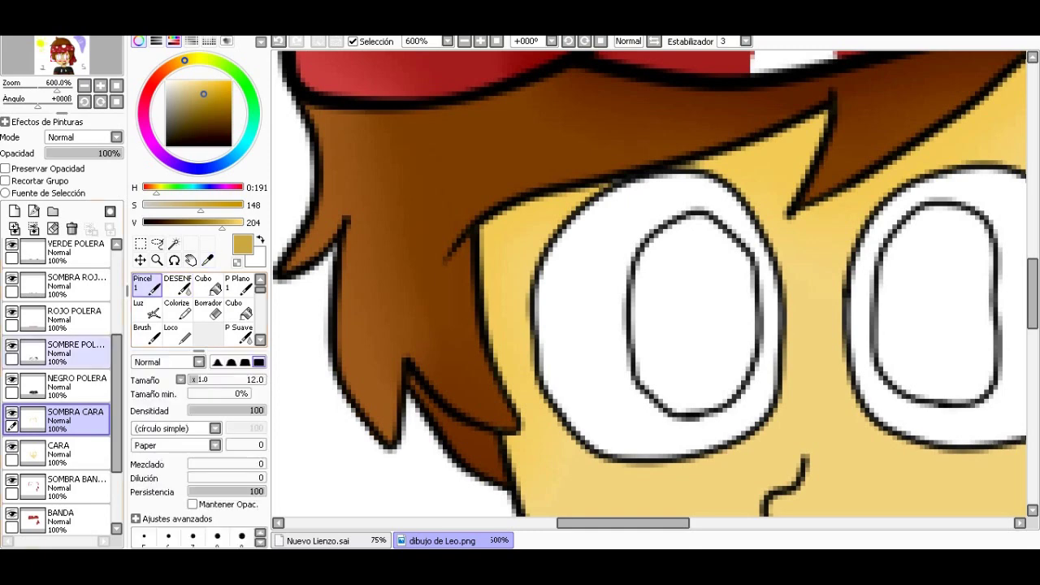
left_click(32, 454, "ctrl")
left_click_drag(504, 268, 498, 232)
mouse_move(520, 199)
left_mouse_down()
mouse_move(485, 260)
mouse_move(553, 191)
left_mouse_up()
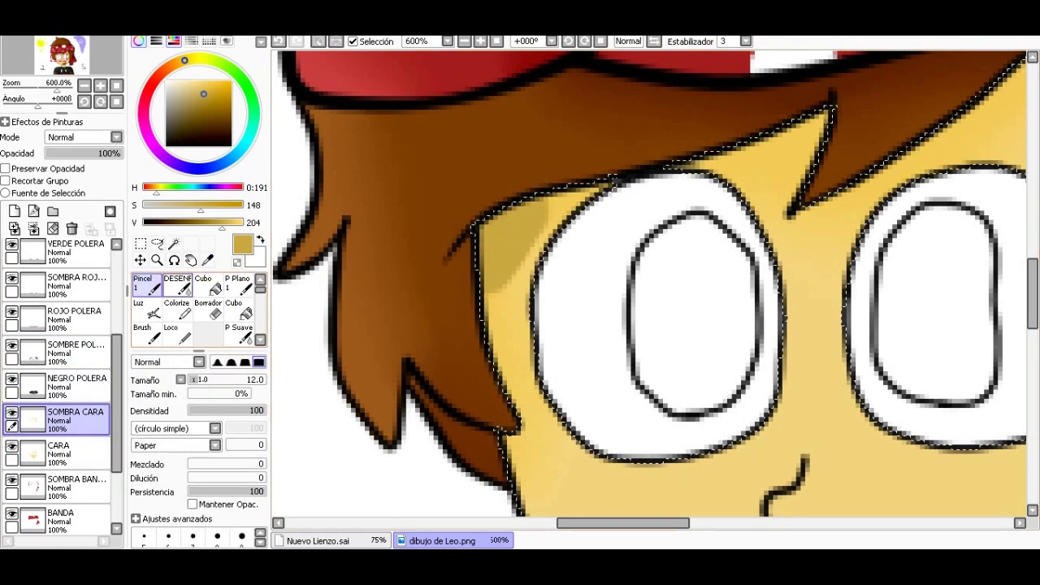
Step: Blend the new hairline shadow edge with the DESENF brush
left_click(178, 285)
left_click_drag(479, 296, 509, 236)
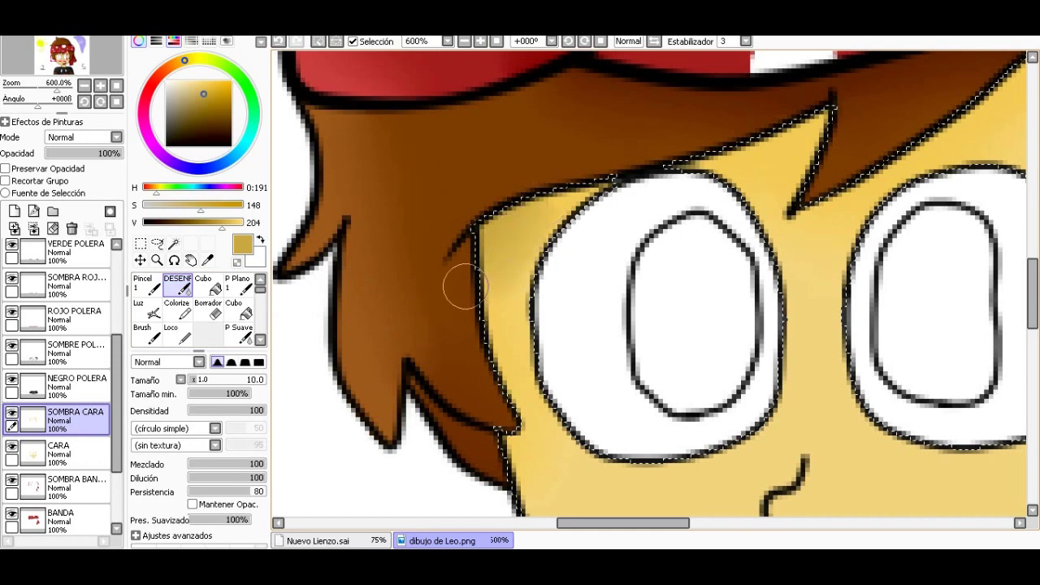
scroll(461, 279, "down", 3)
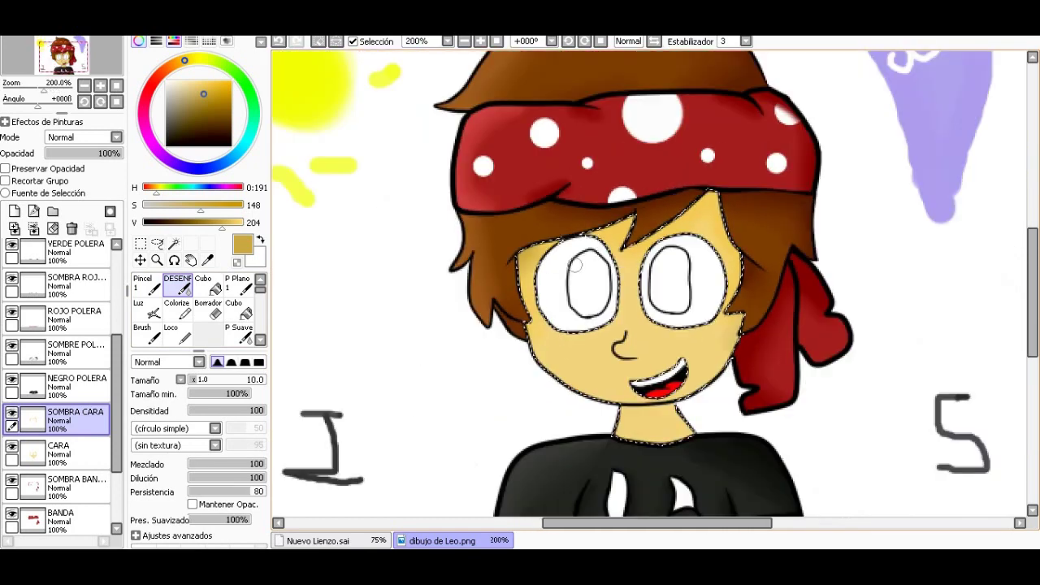
scroll(528, 317, "down", 3)
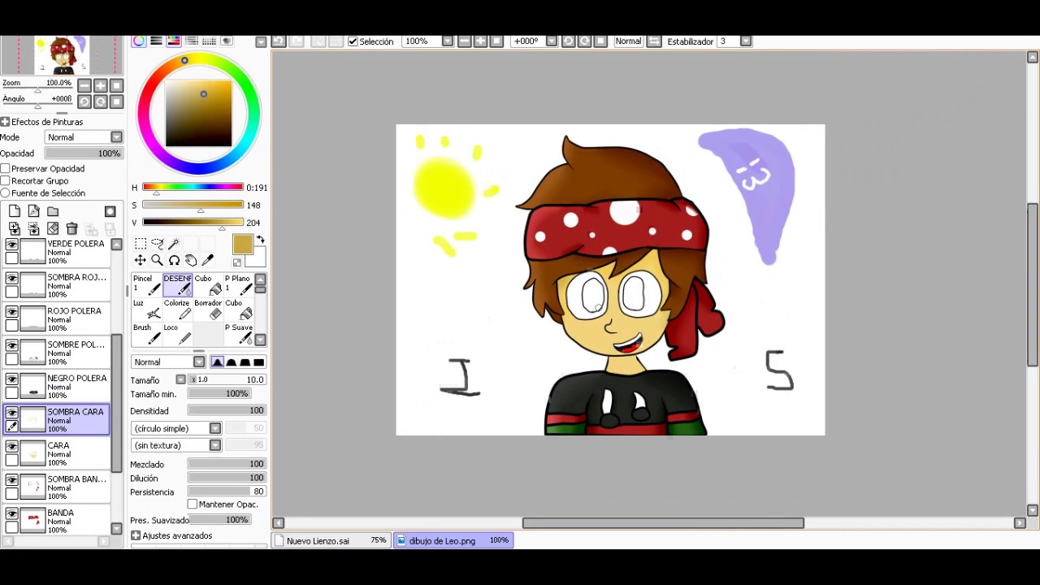
scroll(528, 316, "up", 3)
scroll(528, 319, "up", 1)
scroll(528, 319, "up", 2)
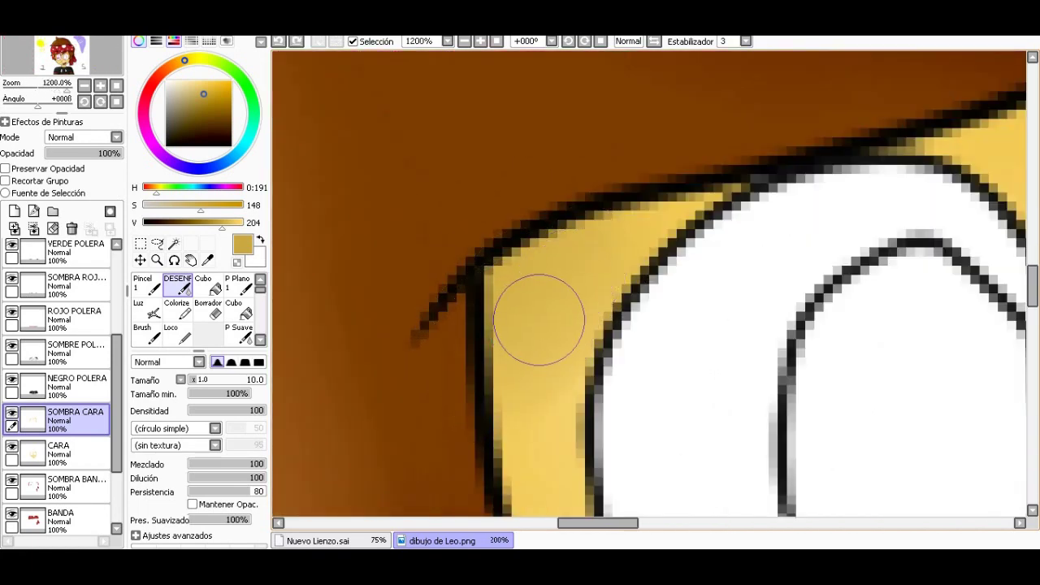
scroll(634, 325, "down", 2)
scroll(635, 325, "down", 2)
scroll(811, 445, "down", 2)
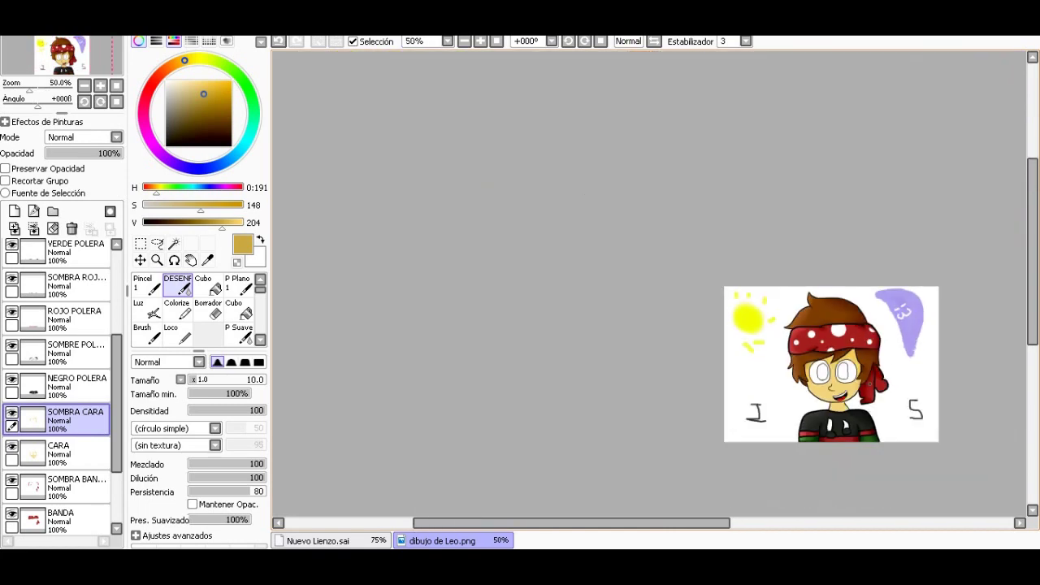
Step: Select the face area from the CARA skin layer and return to the face shadow layer
scroll(811, 444, "up", 1)
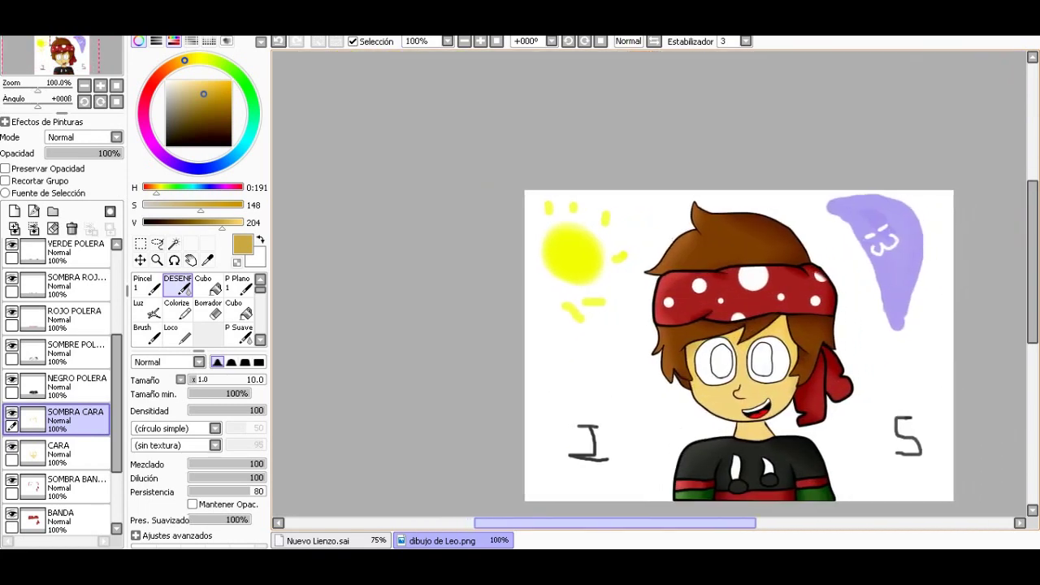
left_click_drag(686, 522, 731, 523)
scroll(785, 437, "up", 1)
scroll(714, 422, "up", 1)
scroll(686, 414, "up", 1)
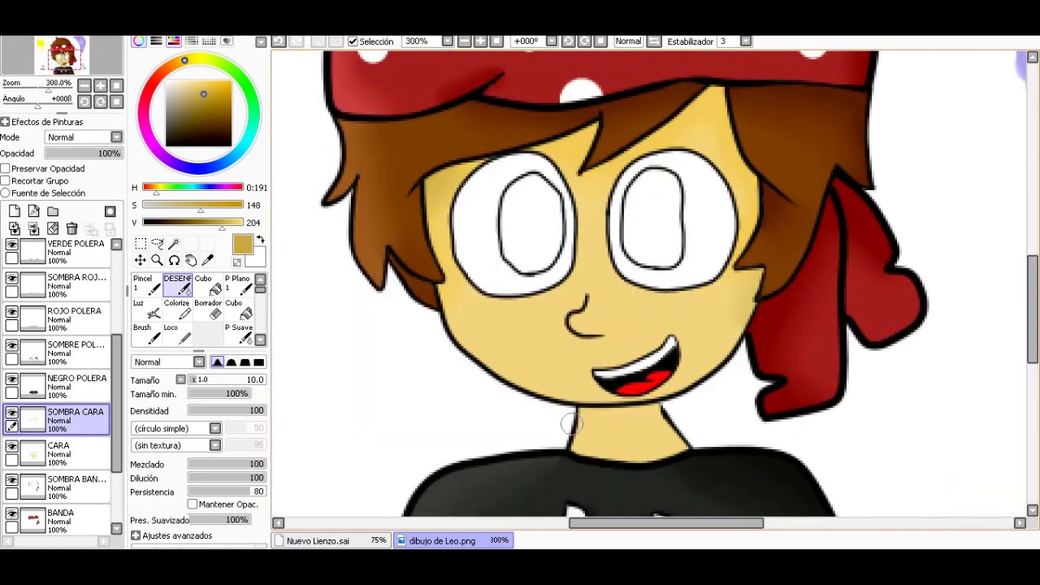
scroll(687, 410, "up", 2)
scroll(681, 398, "up", 1)
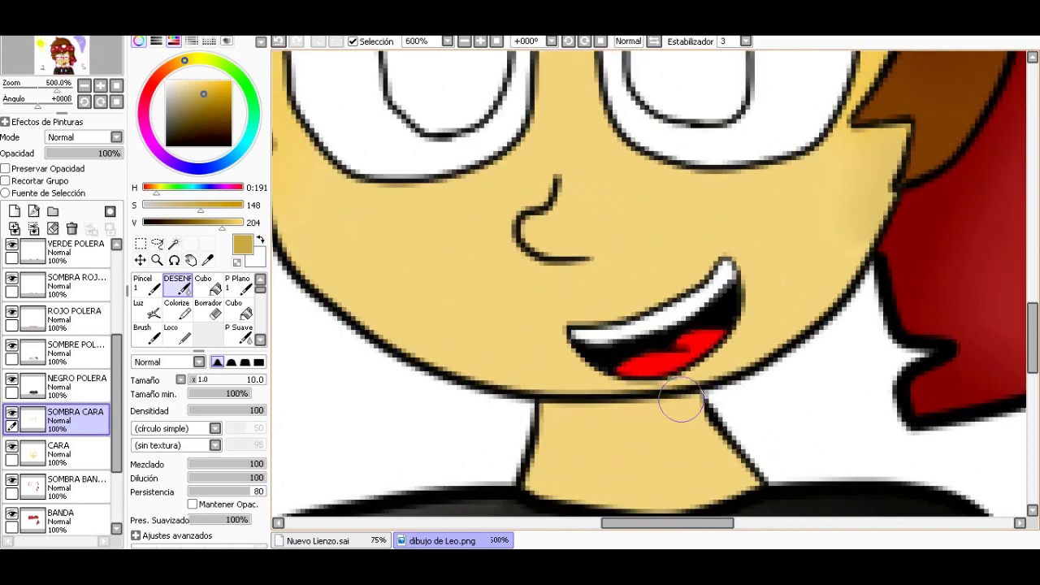
left_click(57, 445)
left_click(73, 416)
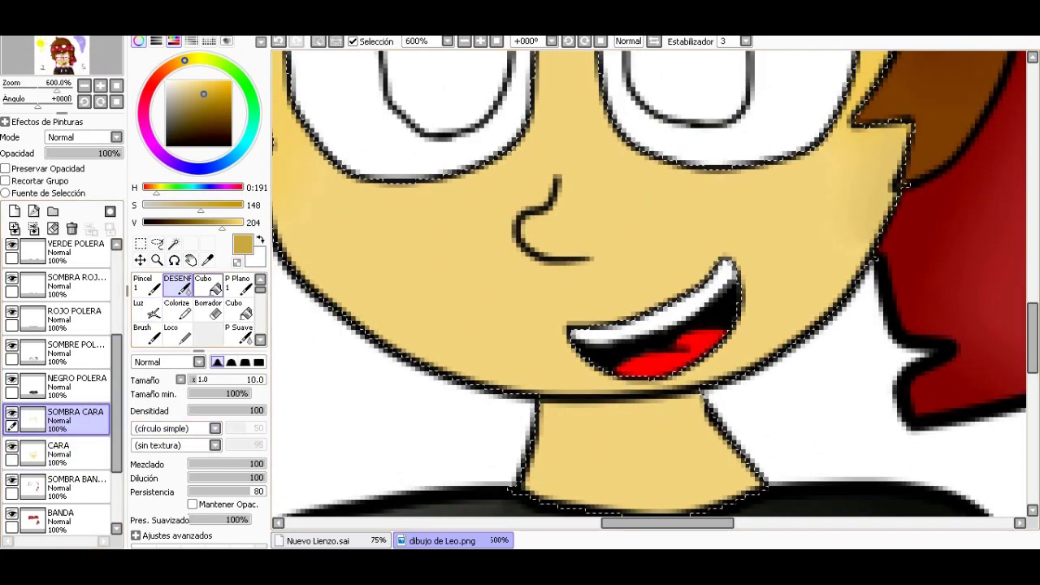
Step: Sample the skin tone, set Pincel size 7, and paint a blended neck shadow under the jaw
left_click(208, 260)
left_click(812, 244)
left_click(147, 284)
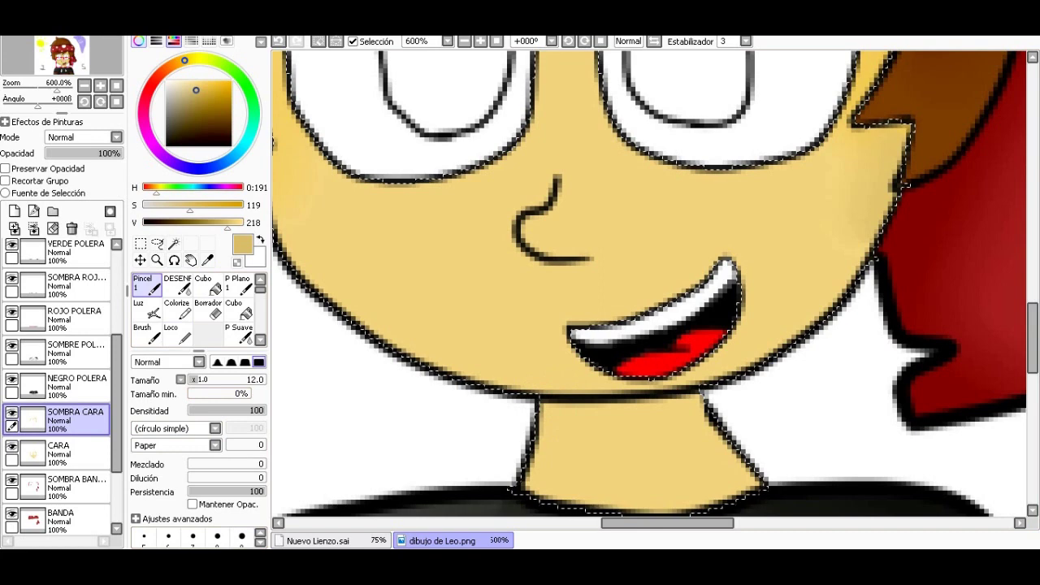
left_click(173, 41)
left_click(193, 486)
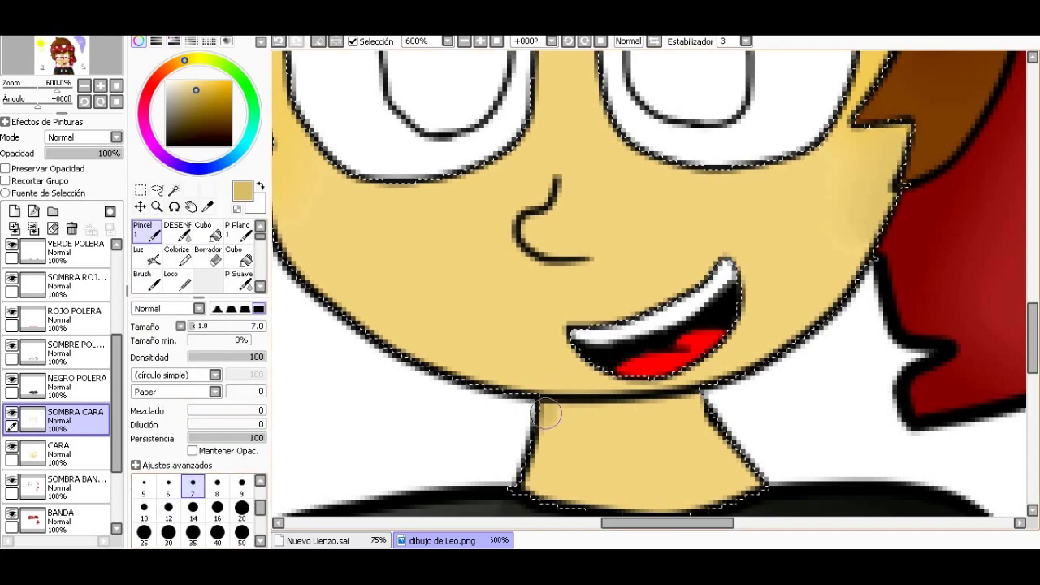
left_click_drag(546, 414, 697, 406)
left_click(177, 231)
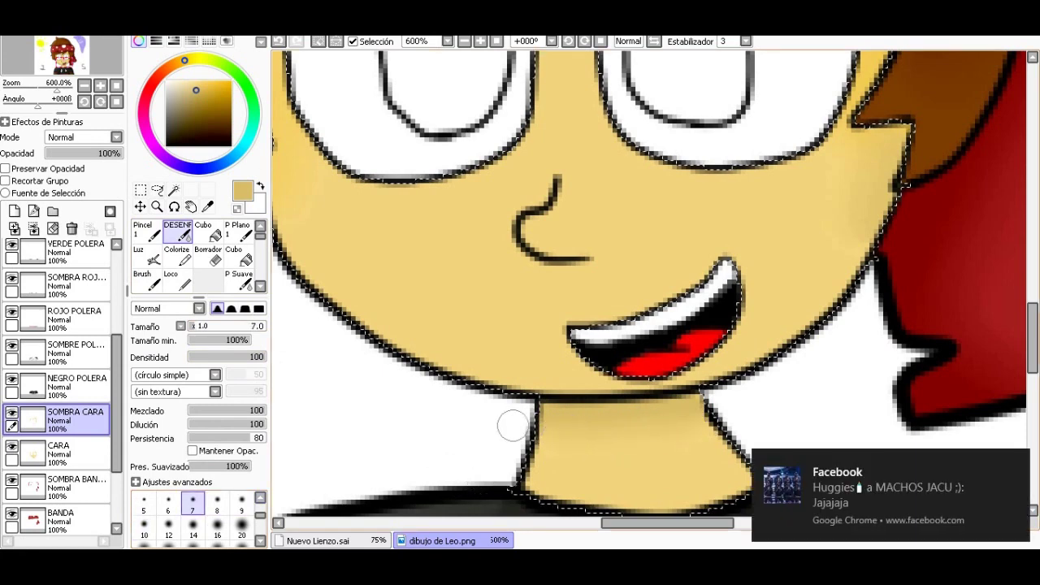
scroll(666, 433, "down", 6)
scroll(790, 340, "up", 2)
scroll(790, 339, "down", 2)
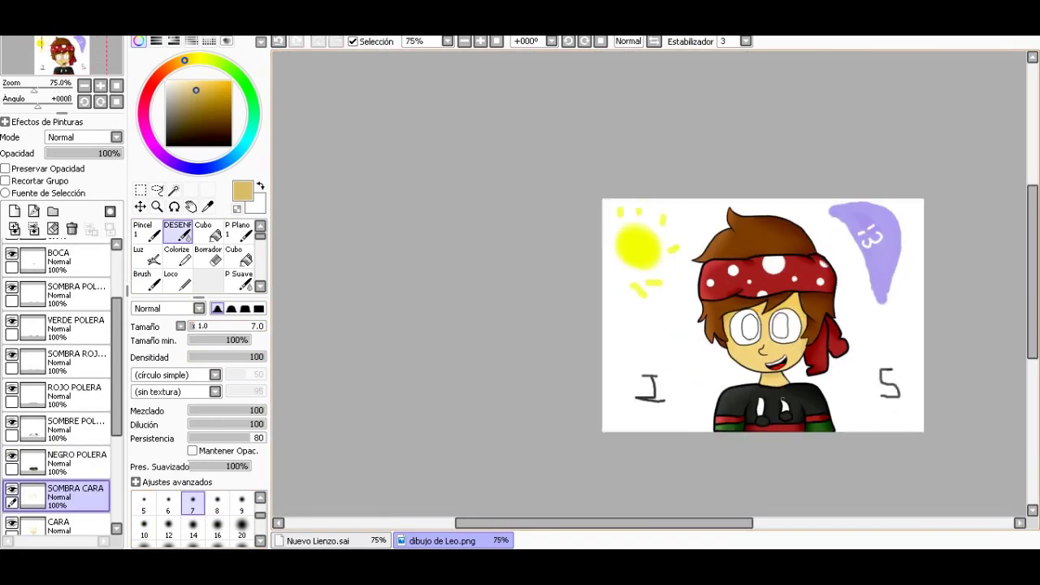
scroll(775, 425, "right", 2)
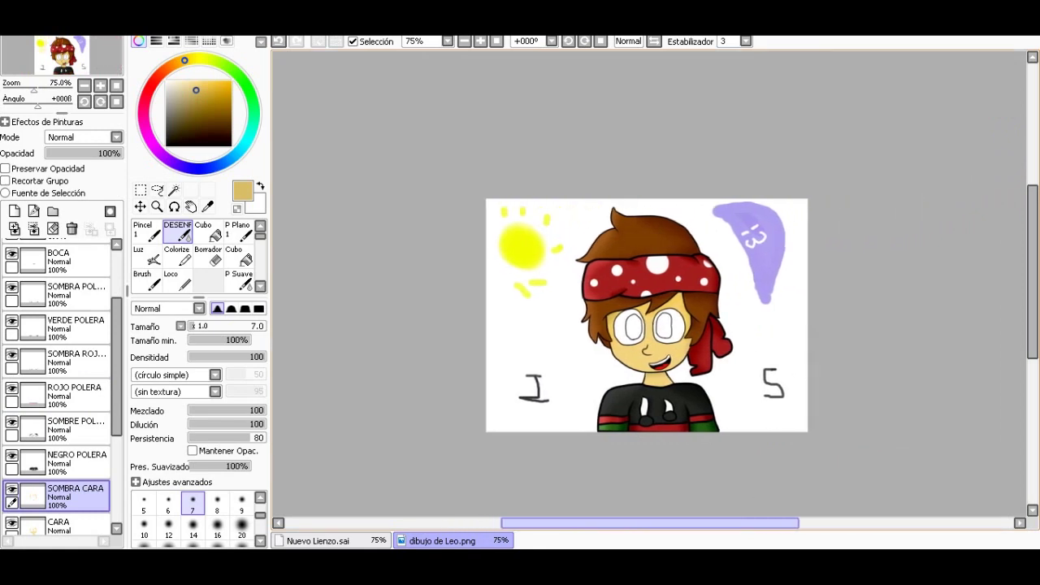
scroll(666, 280, "up", 2)
scroll(666, 280, "up", 2)
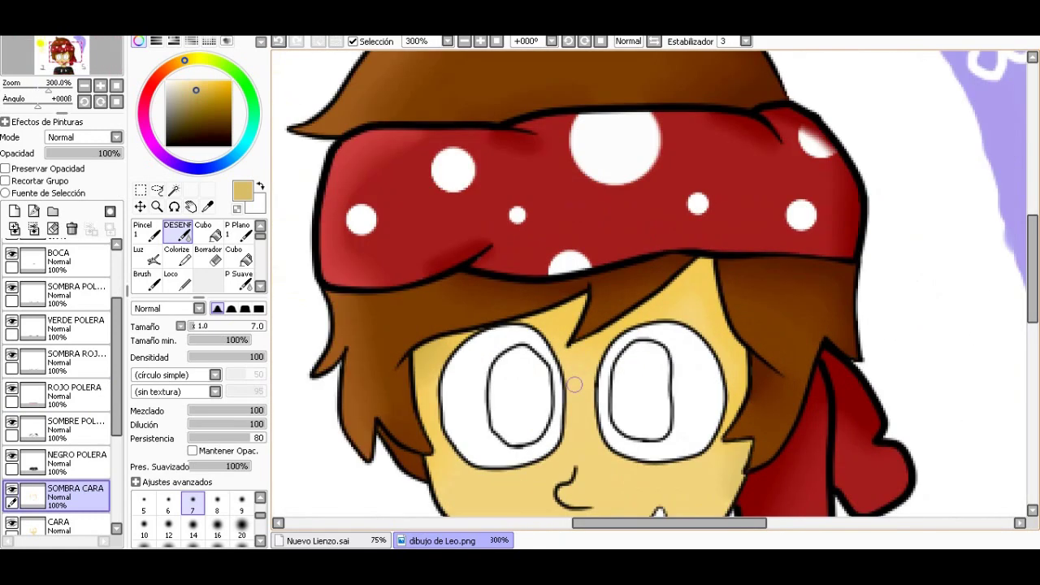
scroll(569, 341, "down", 4)
scroll(479, 401, "up", 3)
scroll(644, 292, "down", 3)
scroll(645, 291, "up", 4)
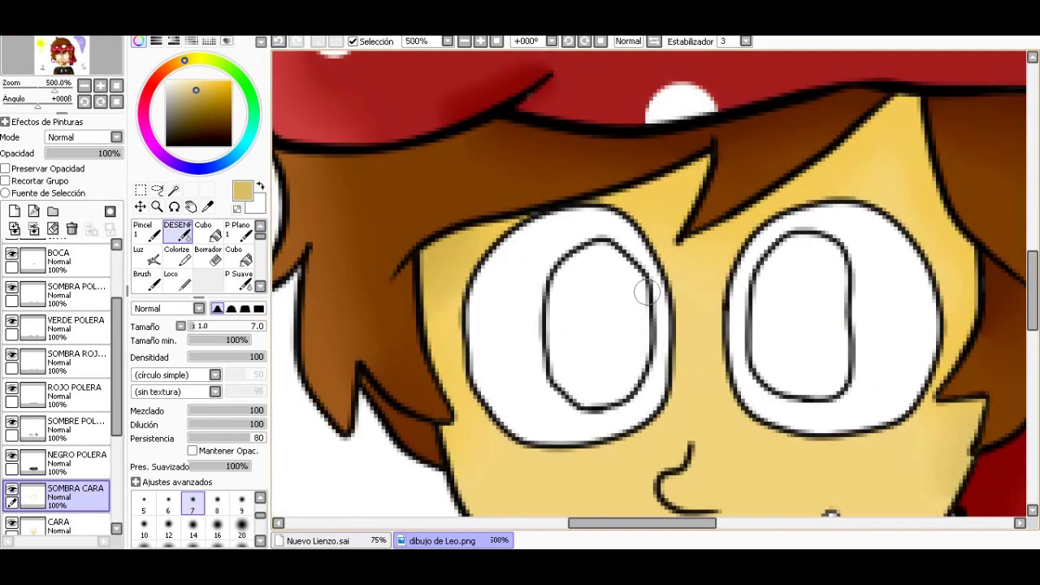
scroll(646, 291, "up", 3)
scroll(650, 291, "down", 6)
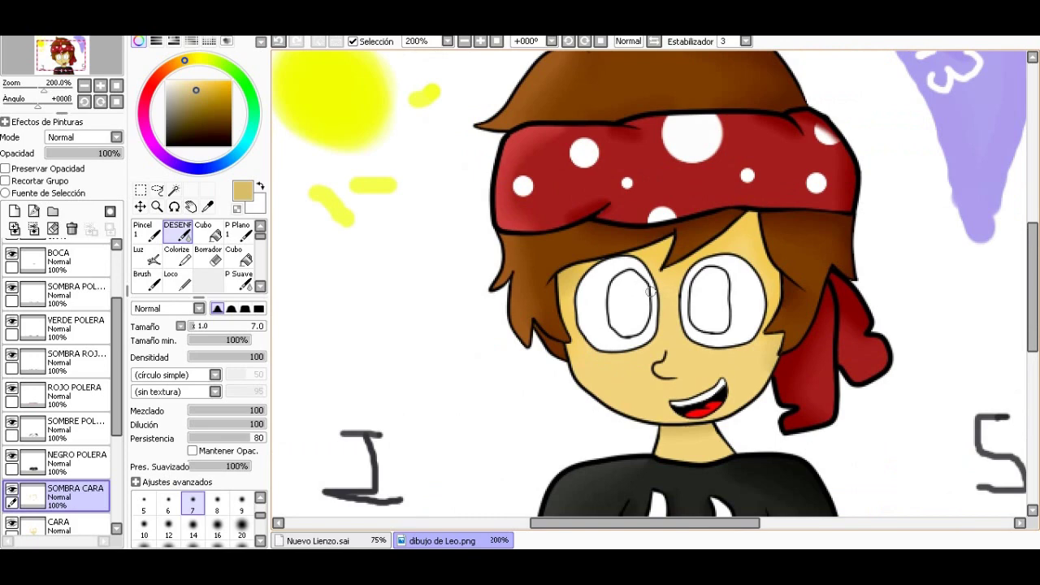
scroll(681, 227, "up", 1)
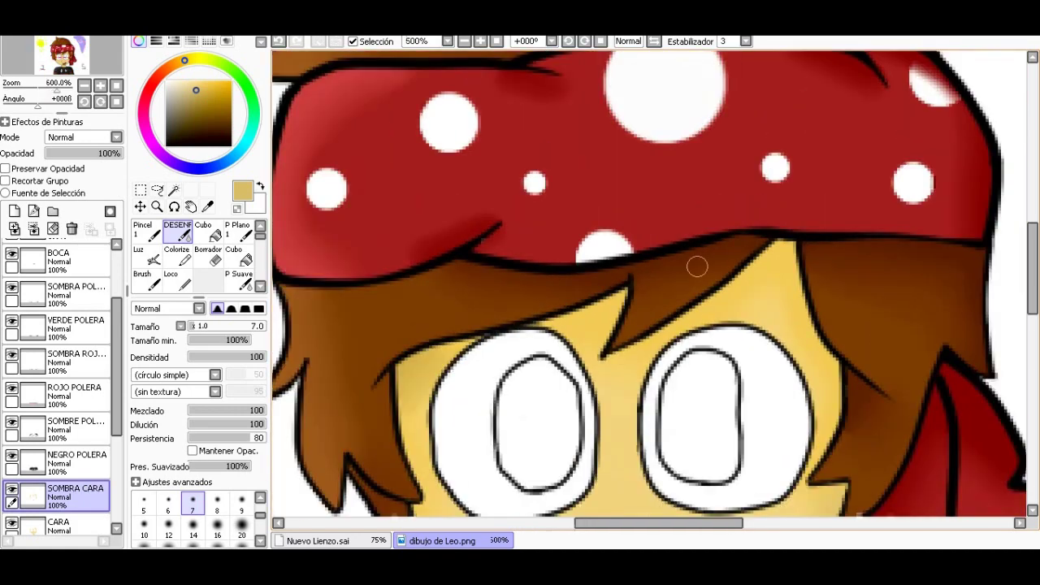
scroll(696, 267, "down", 4)
scroll(805, 435, "up", 2)
scroll(61, 366, "up", 2)
scroll(61, 366, "up", 1)
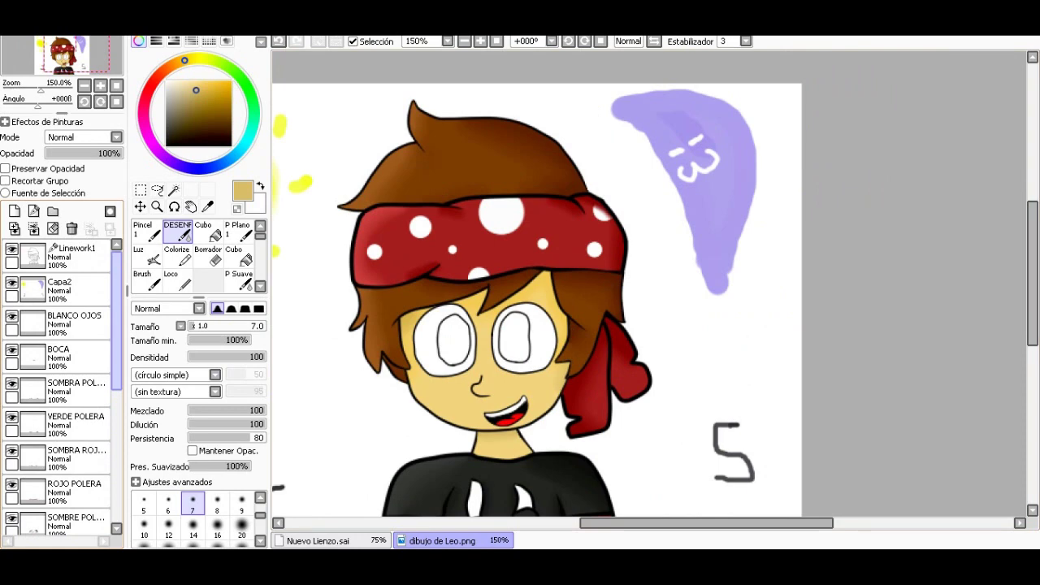
Step: On Linework1, Magic Wand select the insides of both eyes
left_click(74, 256)
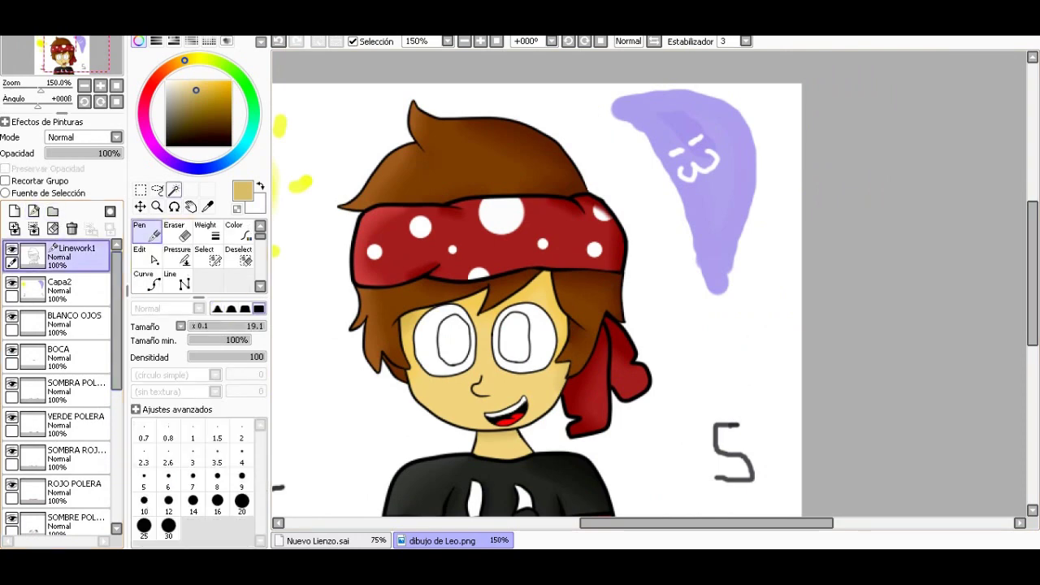
left_click(173, 189)
scroll(528, 390, "up", 1)
left_click(435, 323)
left_click(515, 320)
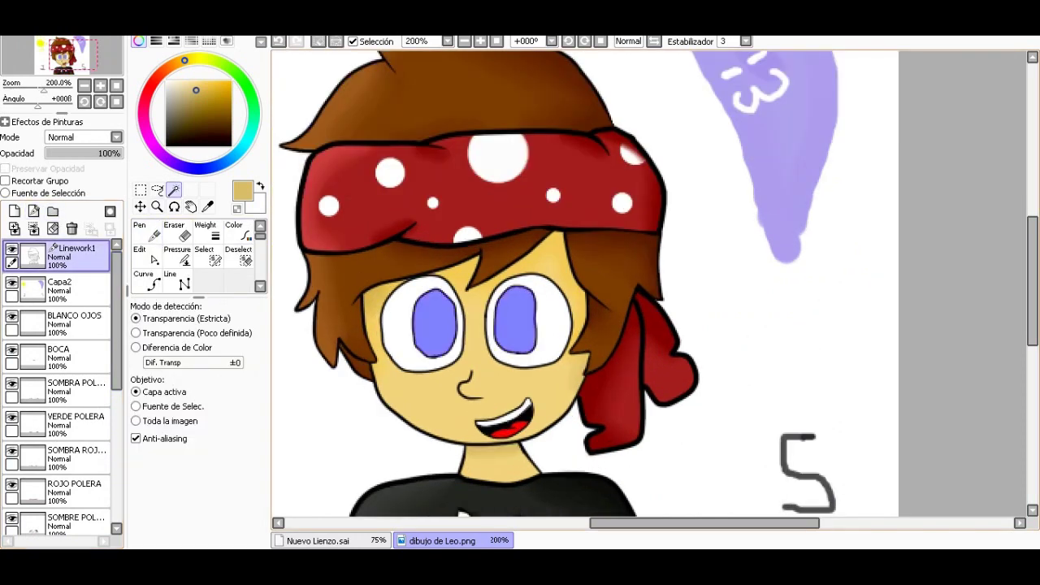
scroll(284, 333, "up", 2)
scroll(285, 333, "up", 1)
scroll(285, 334, "down", 1)
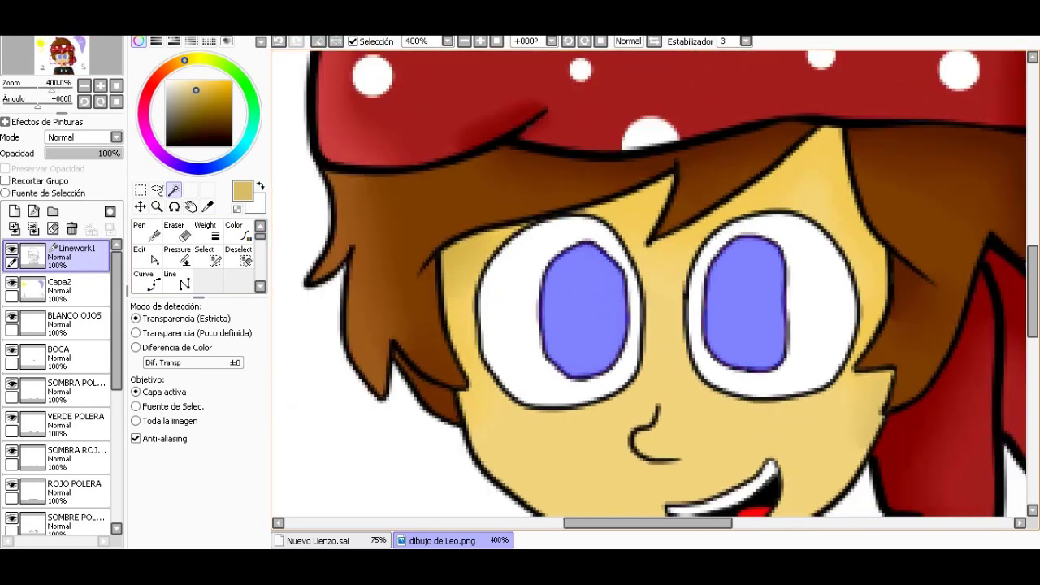
Step: Add new layer Capa3 beneath Linework1, deleting the extra Capa4, and choose the Pincel brush
left_click(14, 212)
left_click(14, 211)
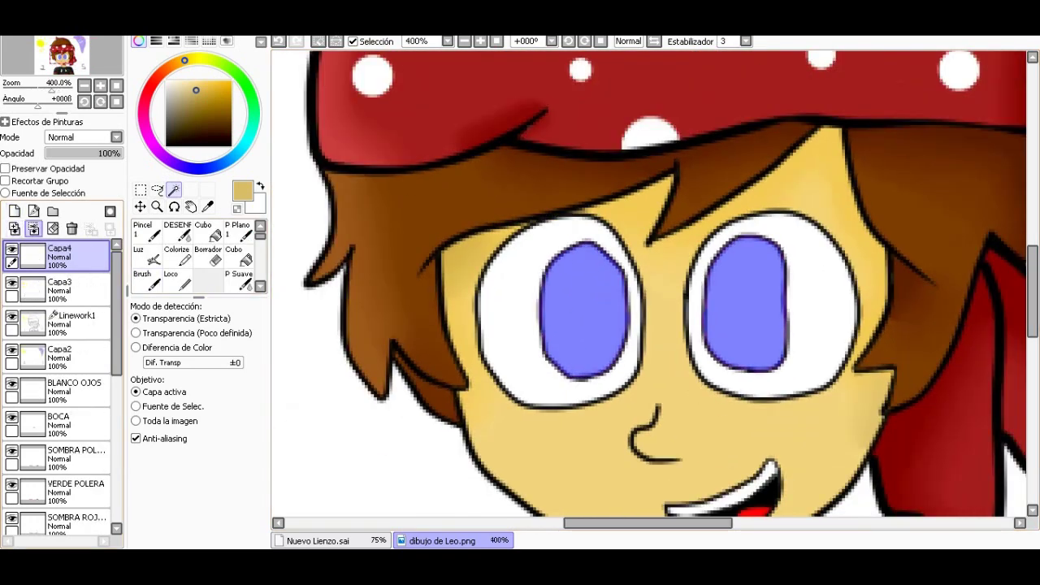
left_click(71, 229)
left_click_drag(74, 256, 73, 299)
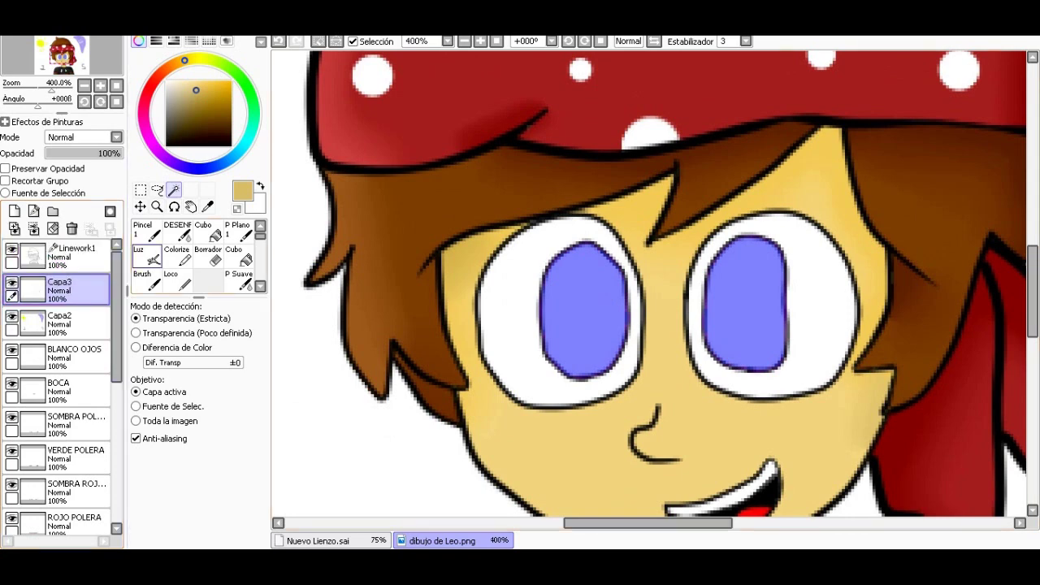
left_click(146, 231)
scroll(946, 302, "down", 5)
scroll(947, 302, "down", 2)
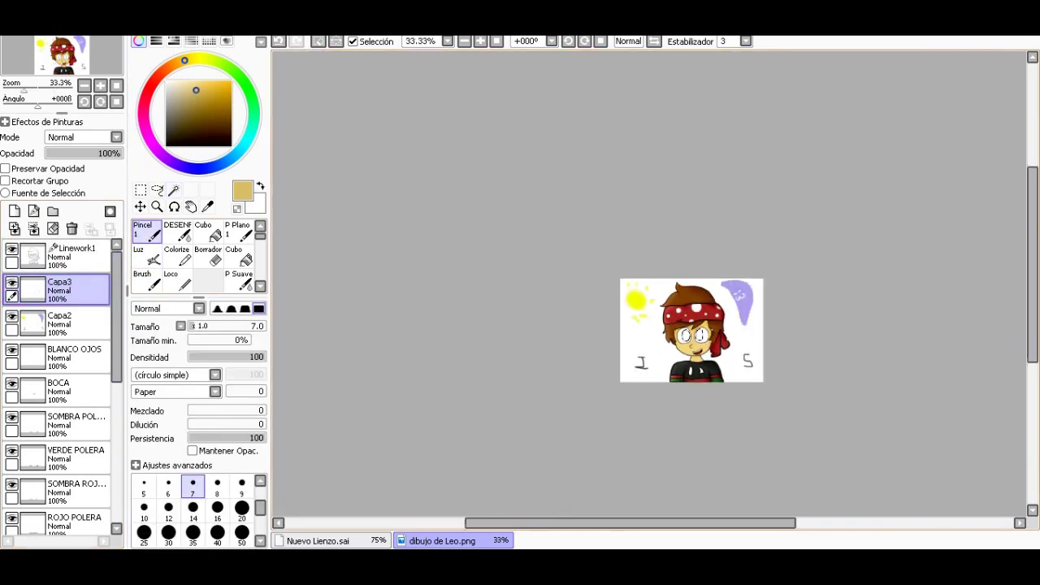
scroll(687, 455, "up", 4)
scroll(686, 472, "up", 1)
scroll(687, 488, "up", 2)
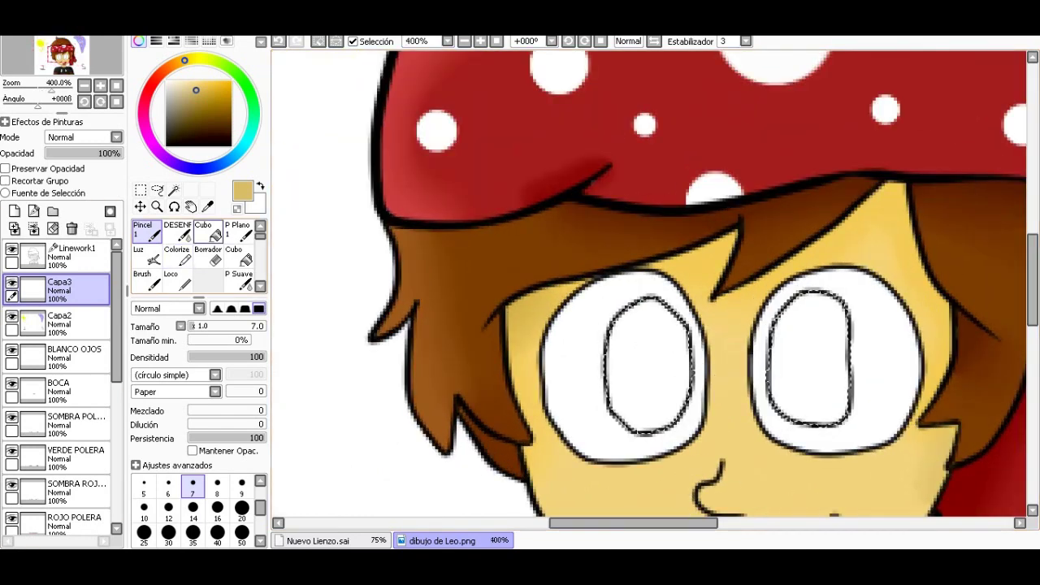
left_click(207, 206)
Step: Eyedrop the bandana red and paint the top of both eyes with a size-16 brush
left_click(488, 114)
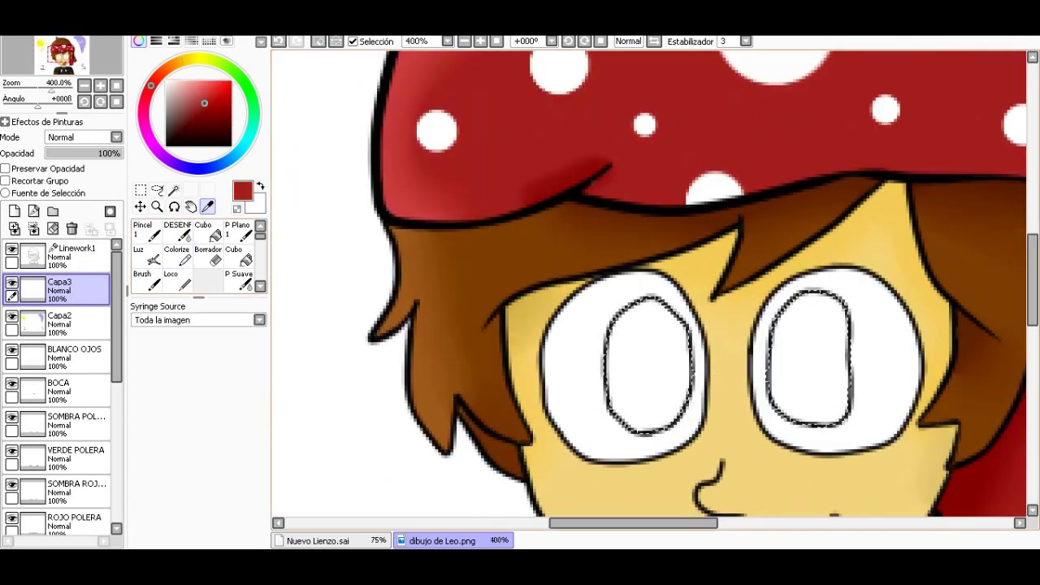
left_click(145, 232)
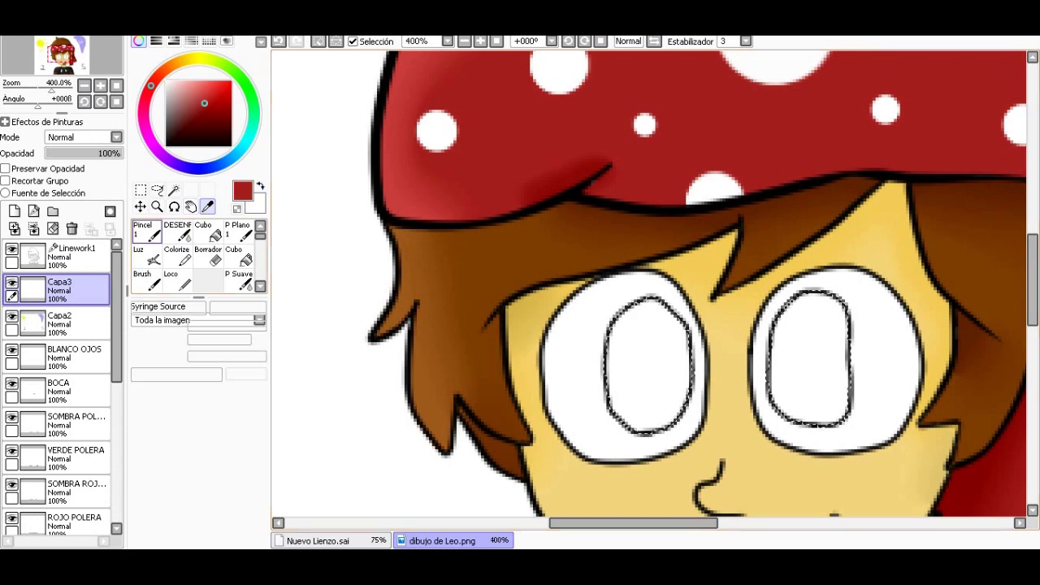
scroll(642, 311, "up", 1)
left_click(217, 507)
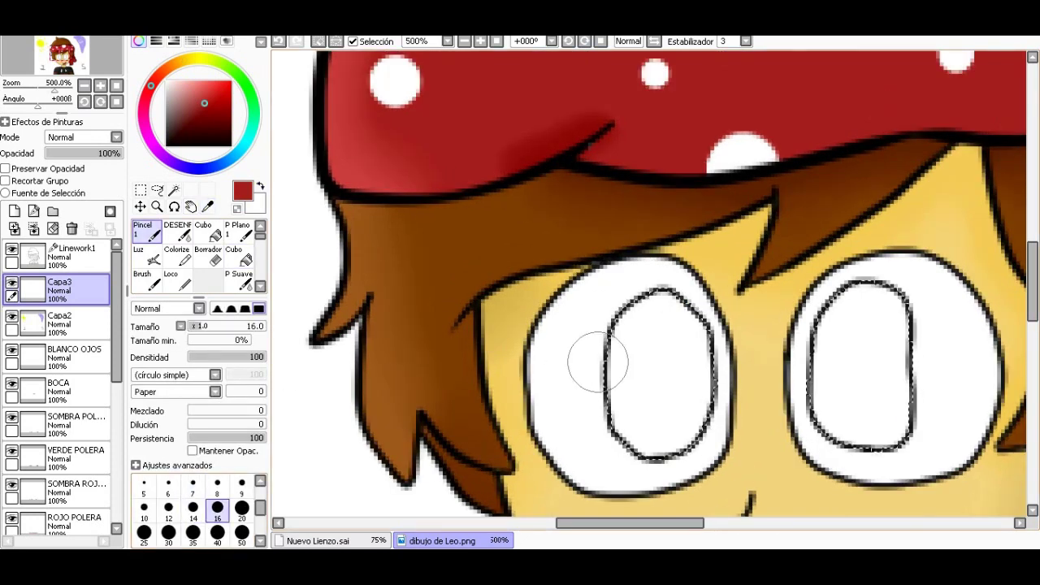
left_click(611, 338)
left_click_drag(611, 337, 650, 314)
left_click_drag(817, 341, 917, 308)
Step: Eyedrop the shirt-sleeve green and paint the bottom half of both eyes
scroll(528, 416, "down", 3)
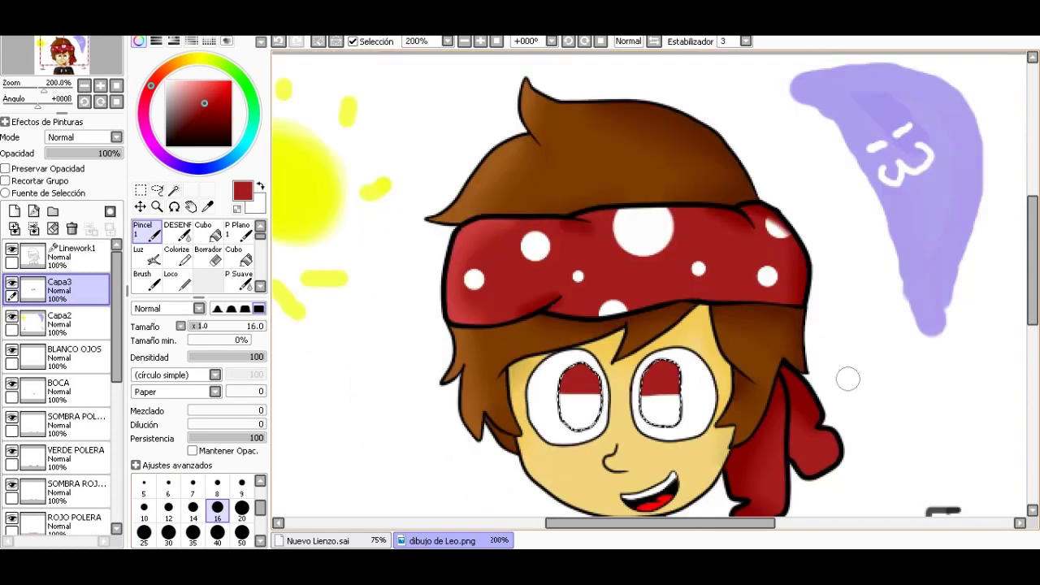
scroll(655, 283, "down", 5)
scroll(654, 282, "down", 3)
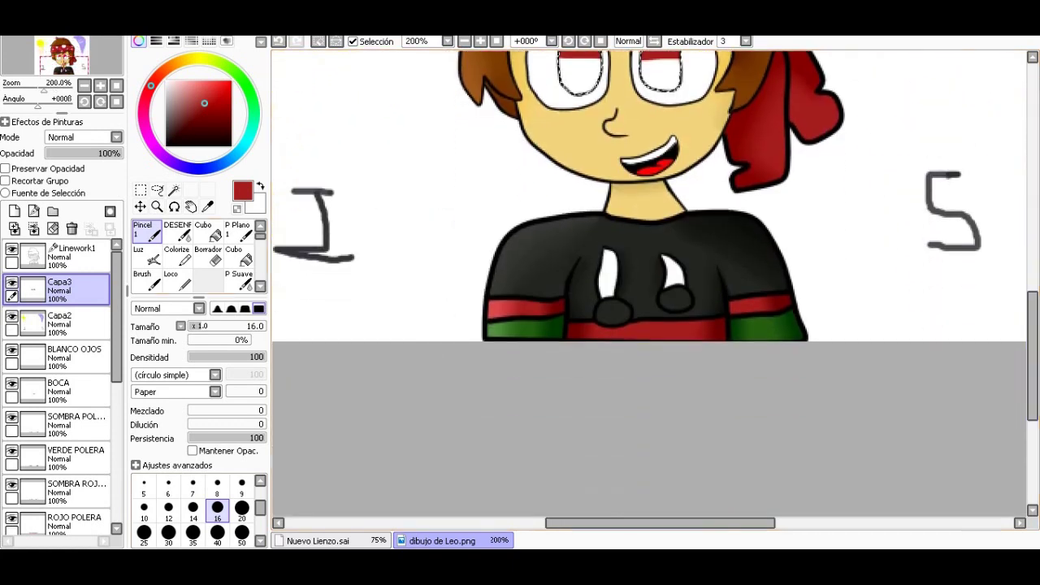
double_click(207, 206)
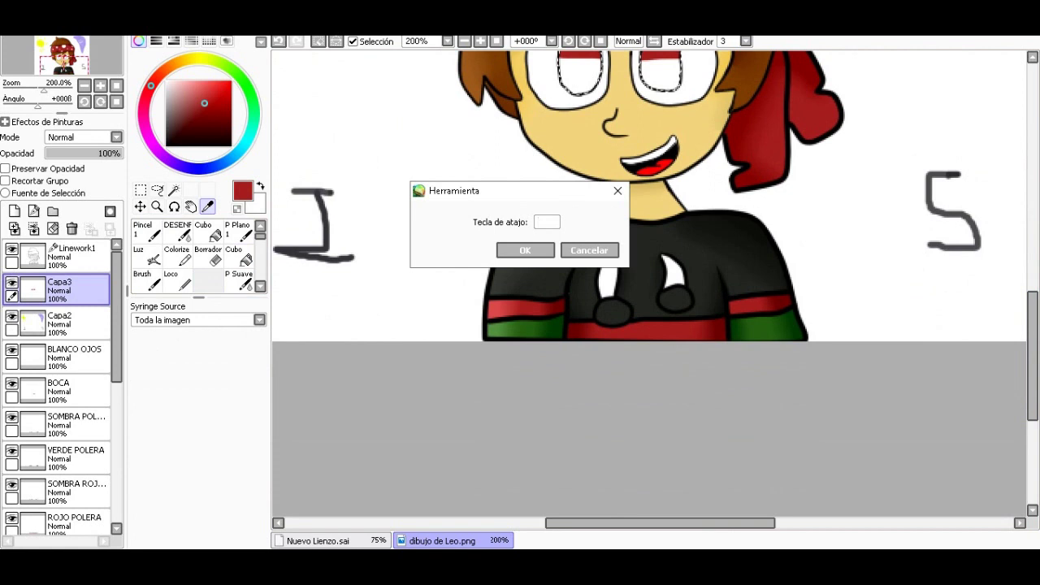
left_click(618, 190)
left_click(524, 329)
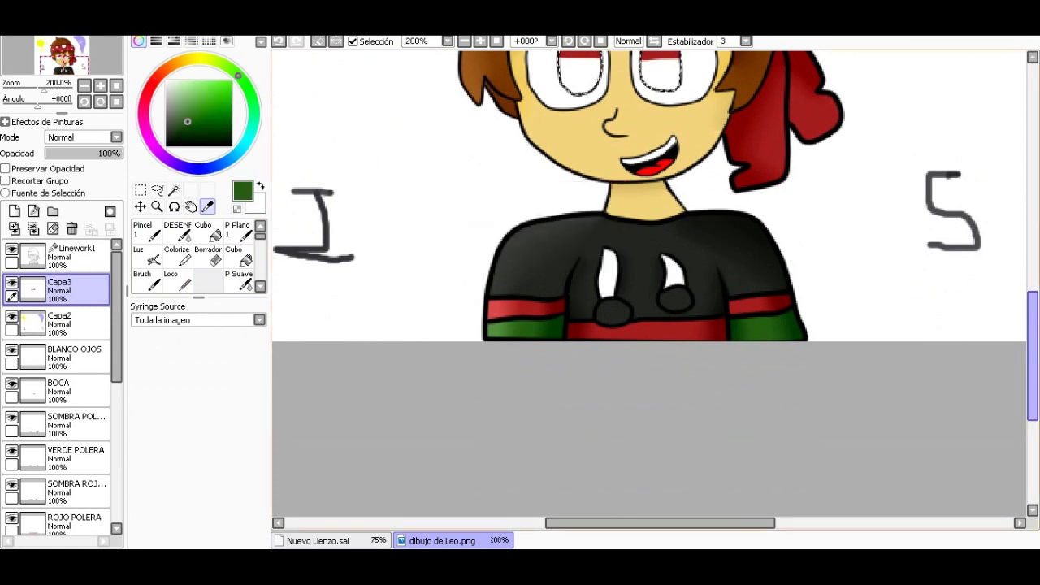
scroll(650, 276, "up", 4)
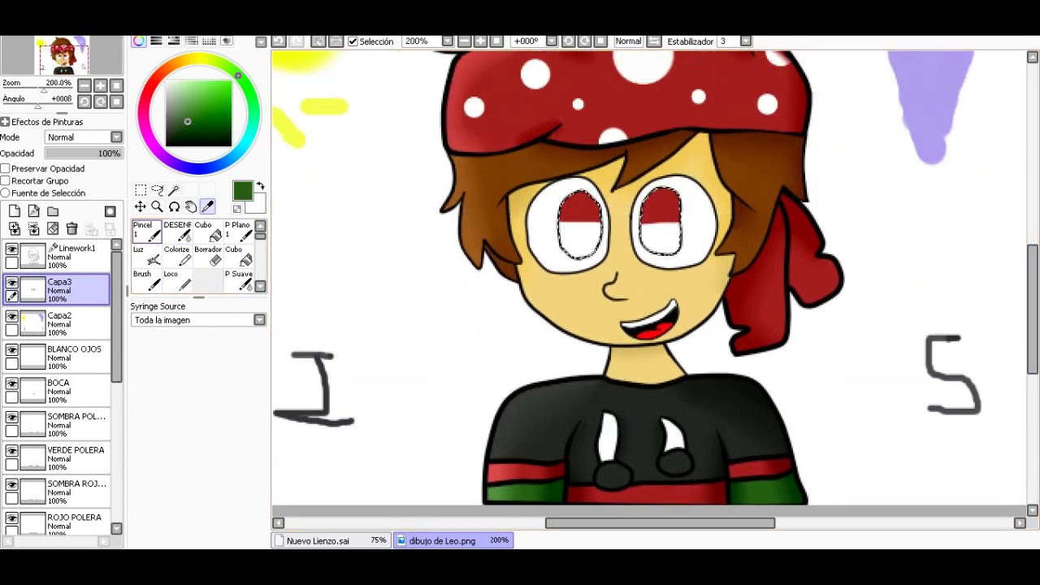
key("n")
scroll(578, 251, "up", 1)
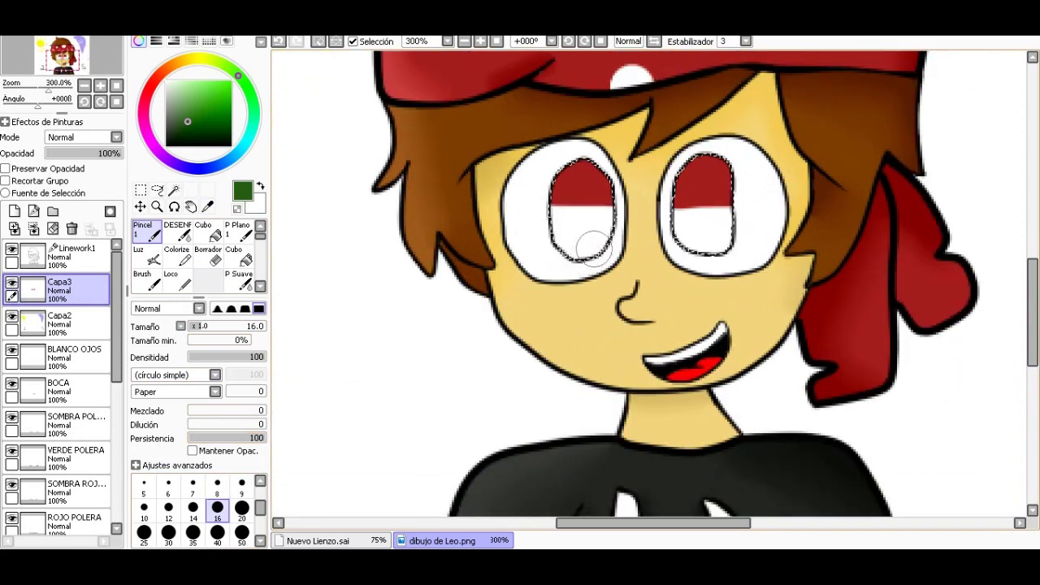
mouse_move(569, 235)
left_mouse_down()
mouse_move(589, 238)
mouse_move(568, 228)
mouse_move(576, 219)
left_mouse_up()
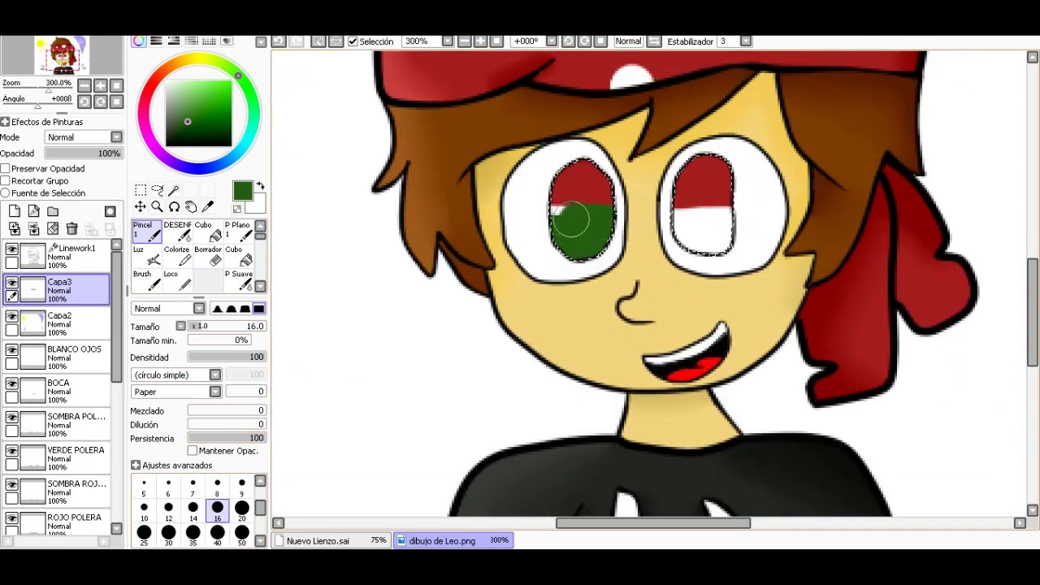
mouse_move(678, 248)
left_mouse_down()
mouse_move(723, 243)
mouse_move(682, 227)
mouse_move(707, 215)
left_mouse_up()
scroll(681, 219, "down", 2)
scroll(731, 213, "up", 2)
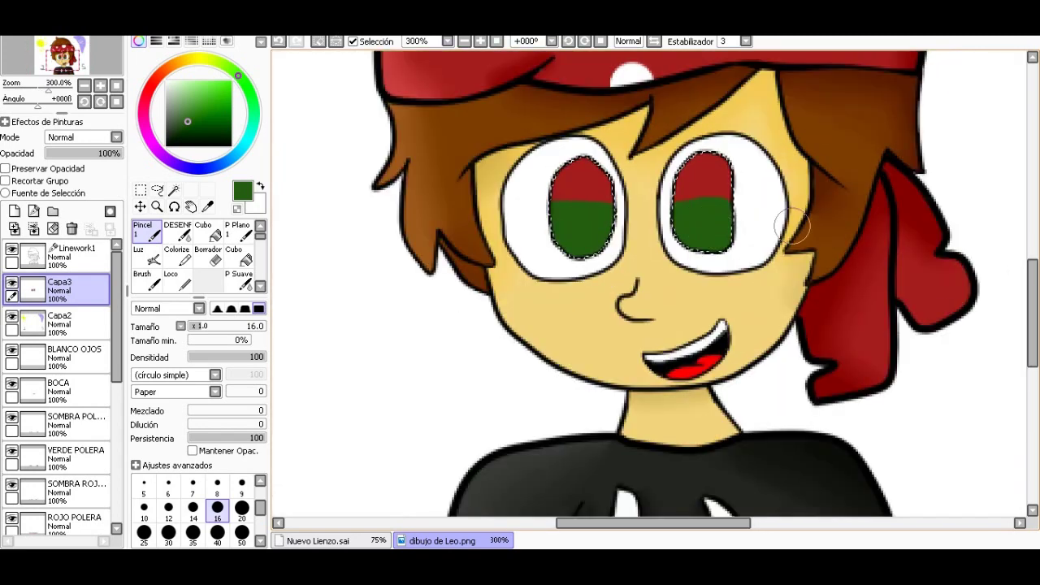
left_click_drag(1032, 312, 1032, 273)
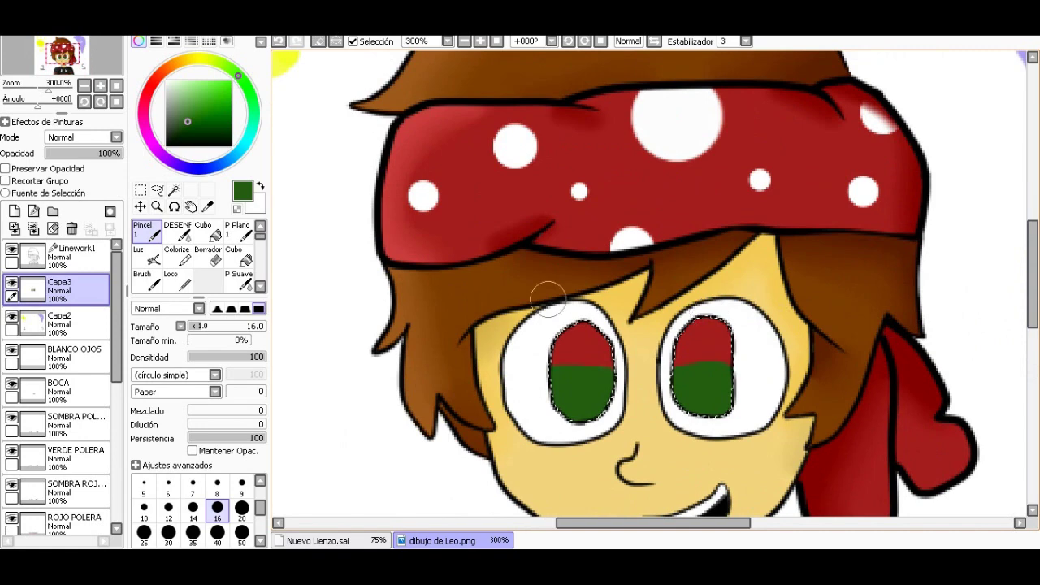
left_click(178, 233)
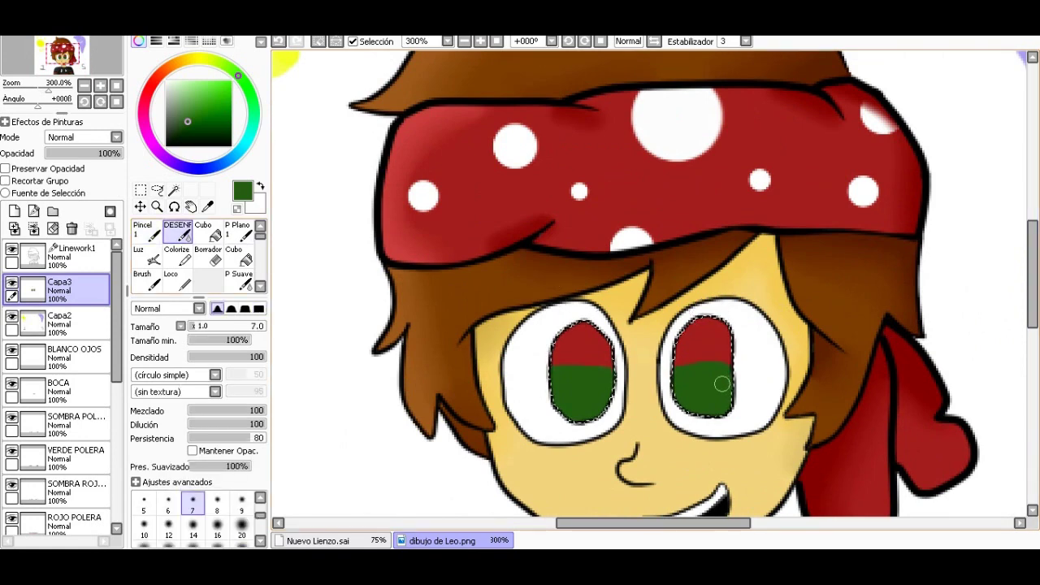
Step: Blur the red and green together inside the left and right eyes
scroll(626, 368, "up", 1)
scroll(625, 368, "up", 2)
scroll(548, 365, "up", 1)
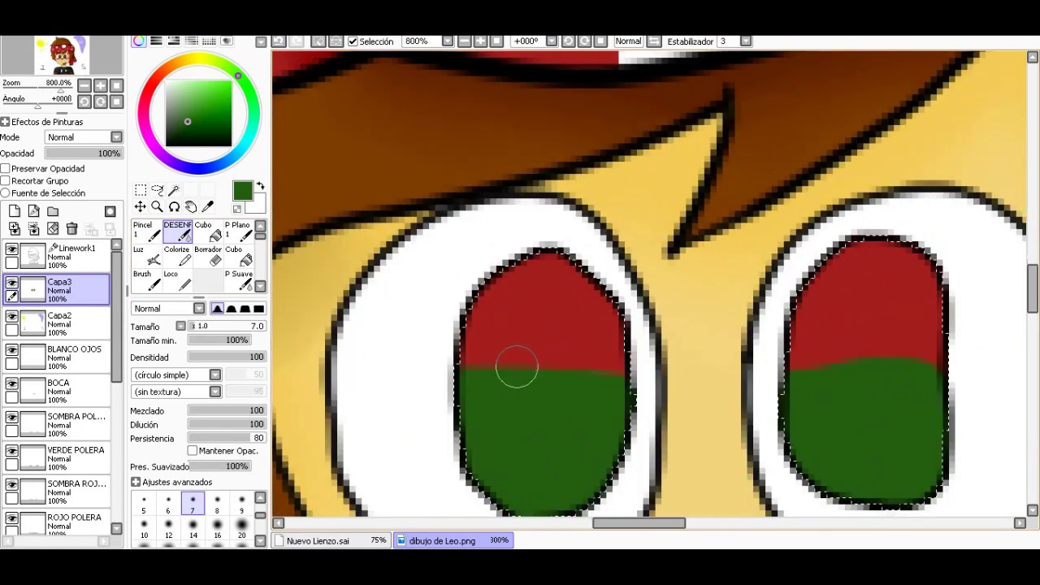
scroll(515, 364, "up", 2)
mouse_move(508, 355)
left_mouse_down()
mouse_move(599, 372)
mouse_move(471, 349)
mouse_move(582, 389)
mouse_move(666, 378)
mouse_move(648, 359)
mouse_move(536, 363)
mouse_move(712, 378)
mouse_move(504, 401)
mouse_move(469, 371)
mouse_move(603, 361)
mouse_move(476, 362)
mouse_move(627, 372)
mouse_move(499, 376)
mouse_move(534, 394)
mouse_move(623, 406)
left_mouse_up()
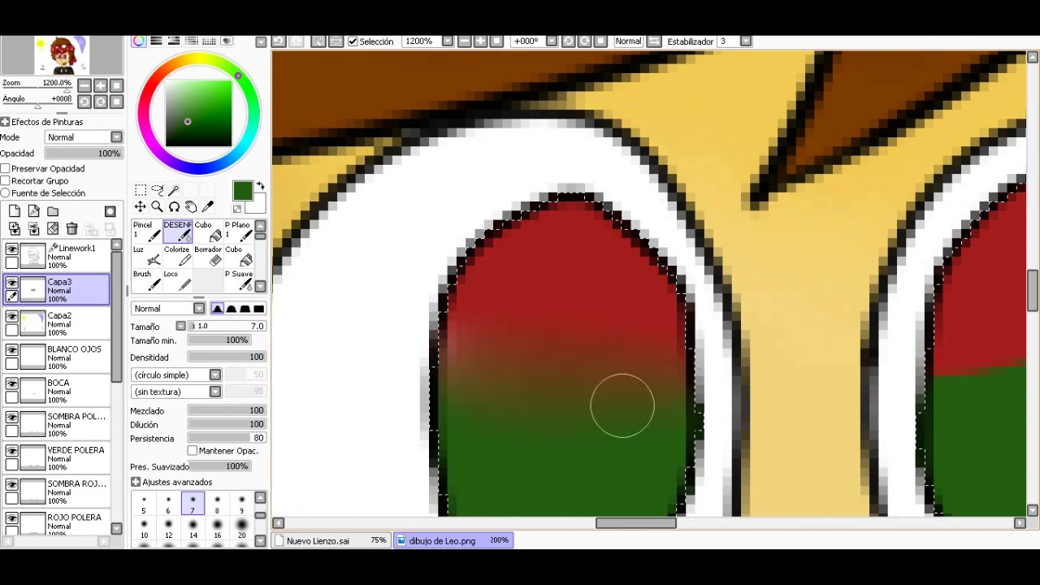
scroll(641, 431, "right", 2)
scroll(655, 452, "right", 3)
mouse_move(655, 452)
left_mouse_down()
mouse_move(650, 349)
mouse_move(674, 366)
mouse_move(750, 371)
mouse_move(724, 379)
left_mouse_up()
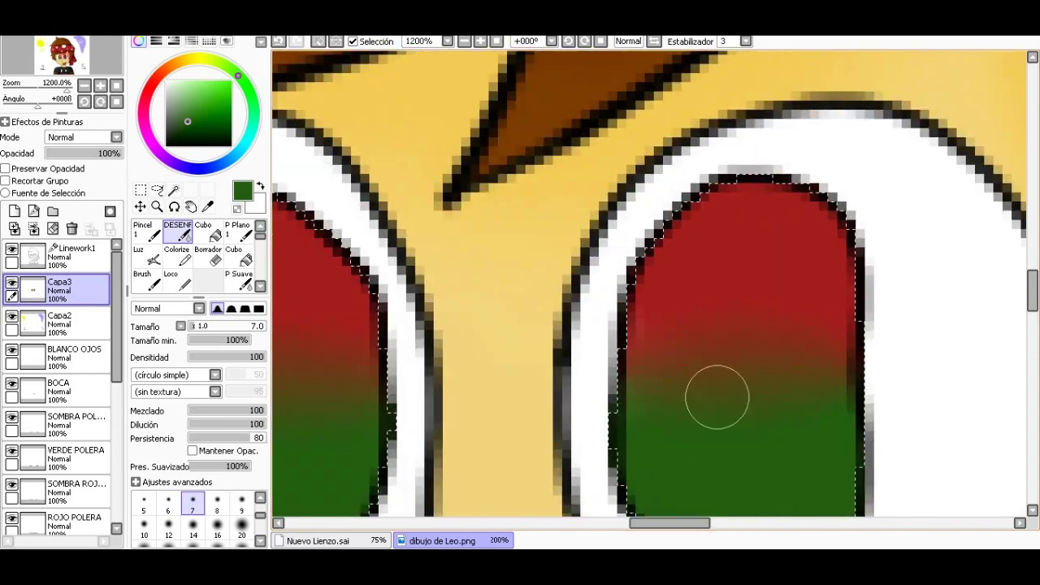
Step: Zoom out and back in to review the blended eyes on the whole drawing
scroll(666, 406, "down", 2)
scroll(592, 432, "down", 2)
scroll(591, 432, "up", 1)
scroll(557, 433, "up", 2)
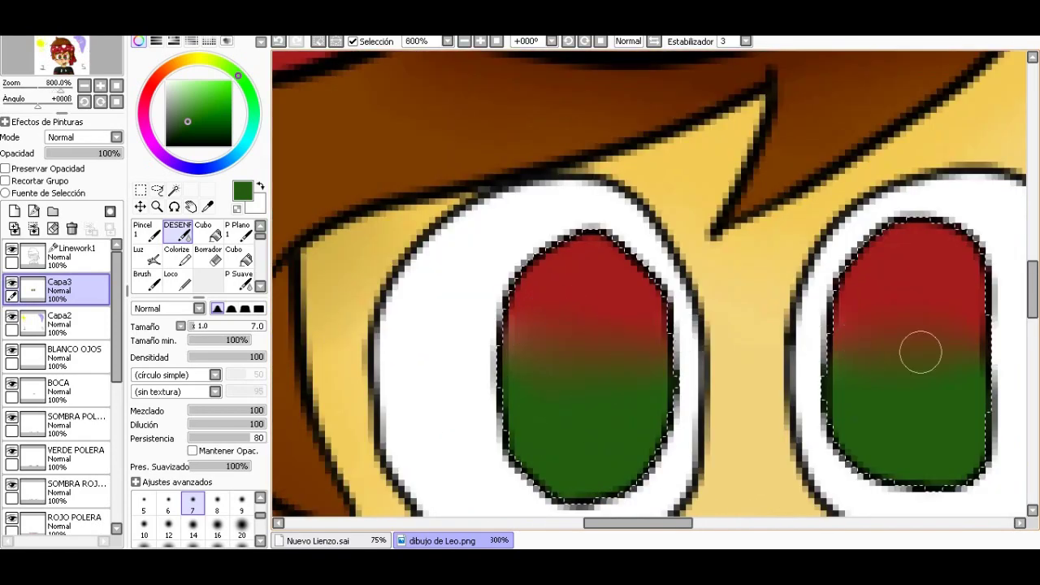
scroll(806, 369, "down", 2)
scroll(806, 370, "down", 2)
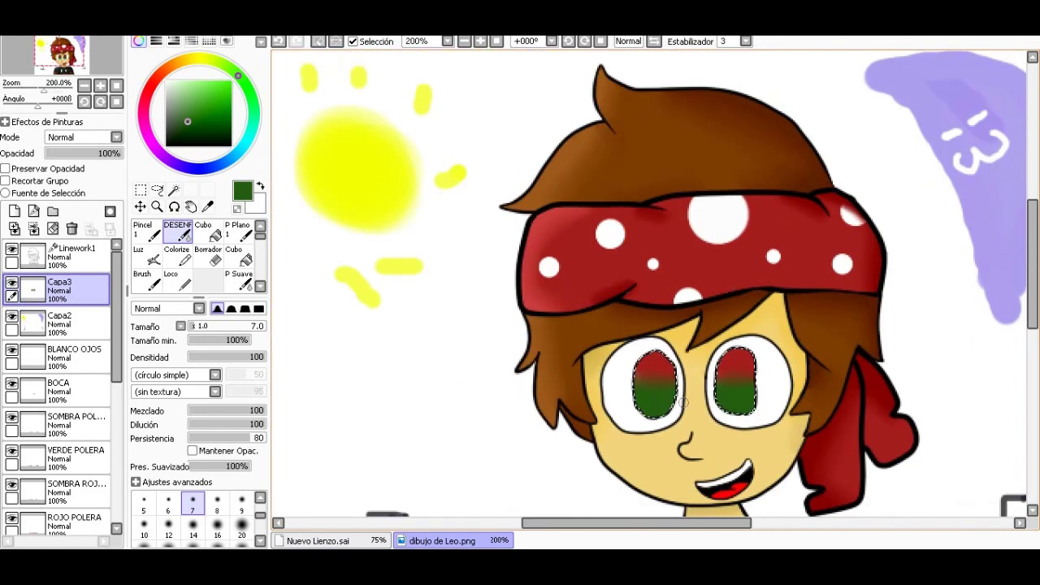
scroll(806, 370, "down", 1)
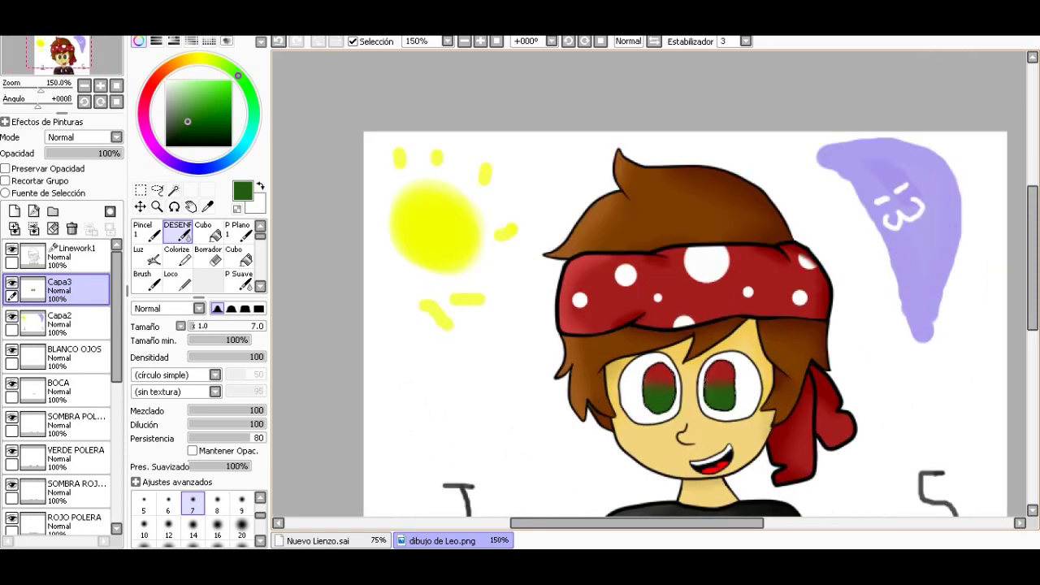
scroll(561, 367, "down", 2)
scroll(560, 366, "up", 1)
scroll(561, 367, "up", 2)
scroll(560, 366, "up", 3)
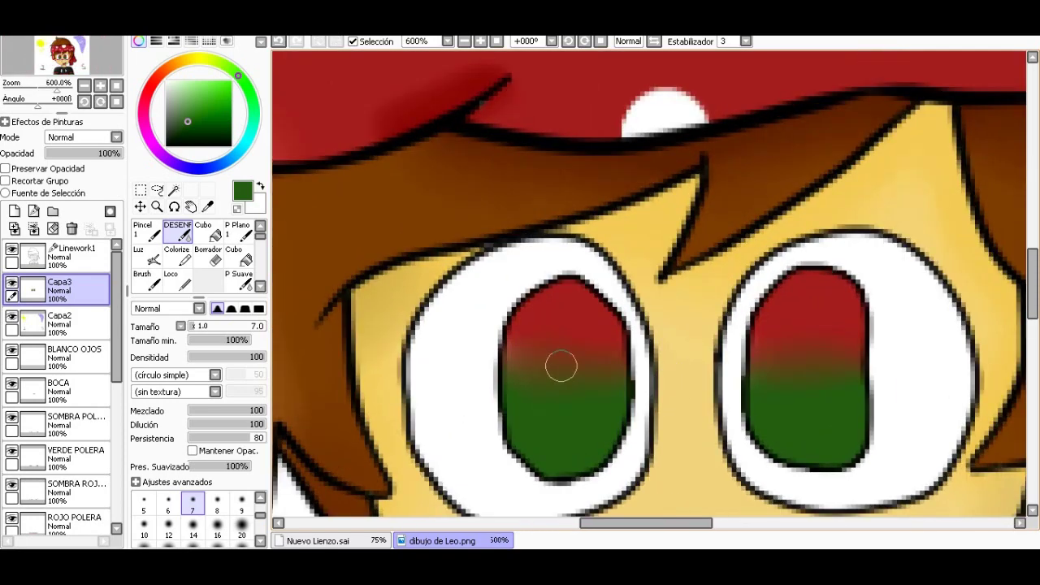
scroll(808, 343, "down", 6)
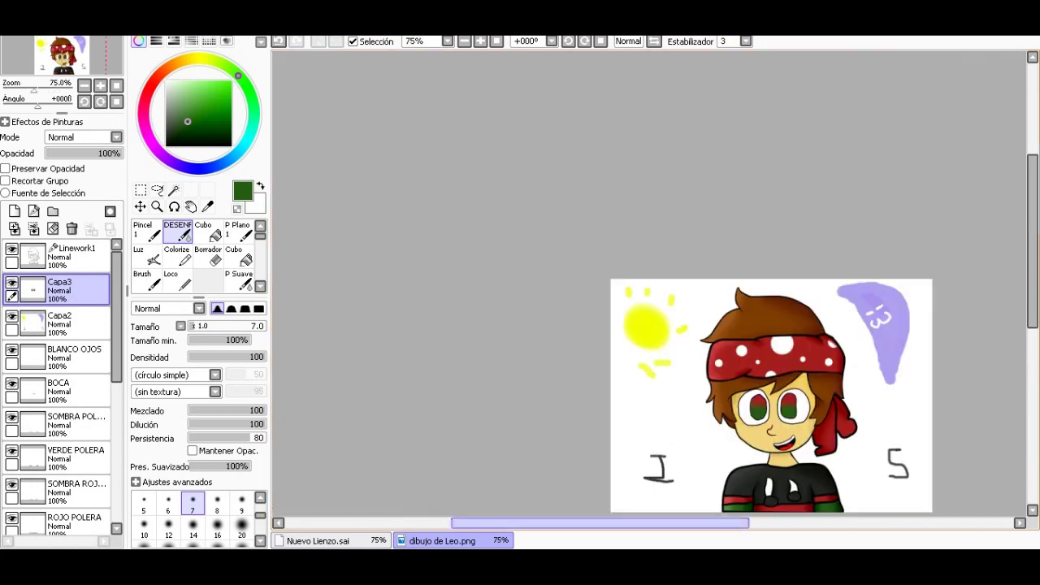
scroll(822, 265, "down", 2)
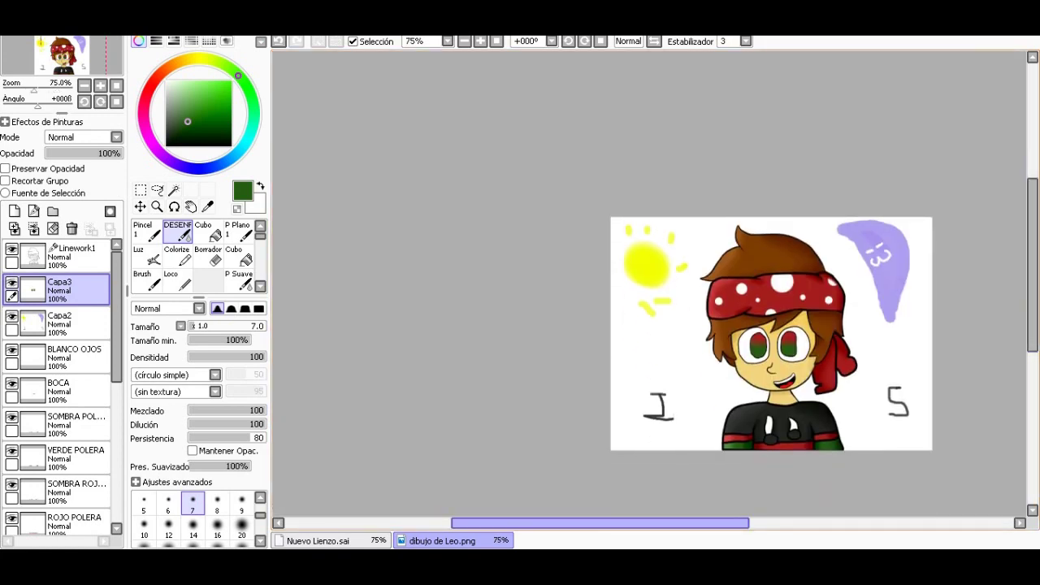
left_click_drag(601, 523, 646, 523)
scroll(687, 340, "up", 1)
scroll(687, 339, "up", 2)
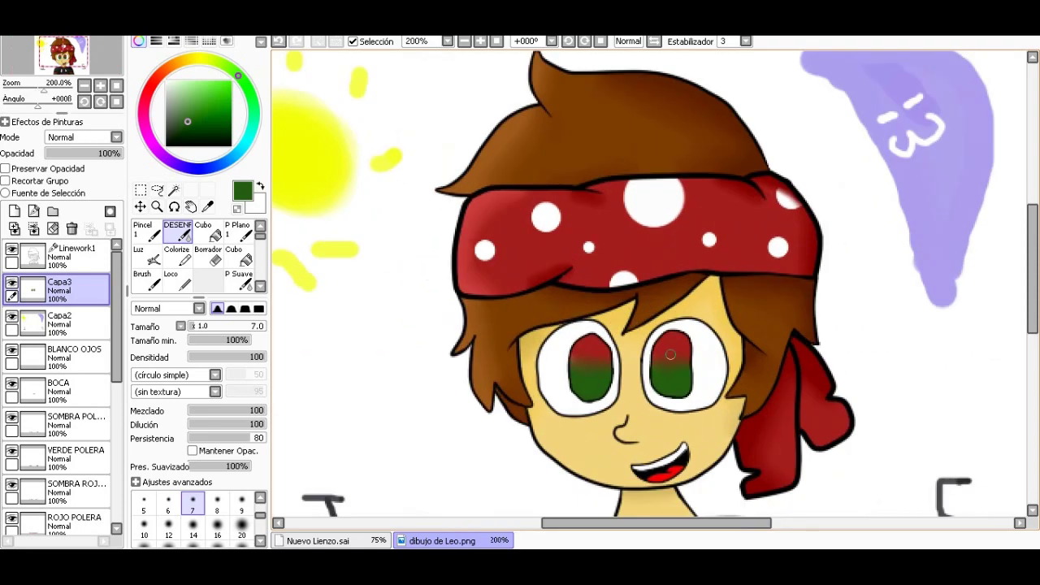
Step: Add new layer Capa4 and pick the pen with a soft brush at size 5
scroll(687, 340, "up", 2)
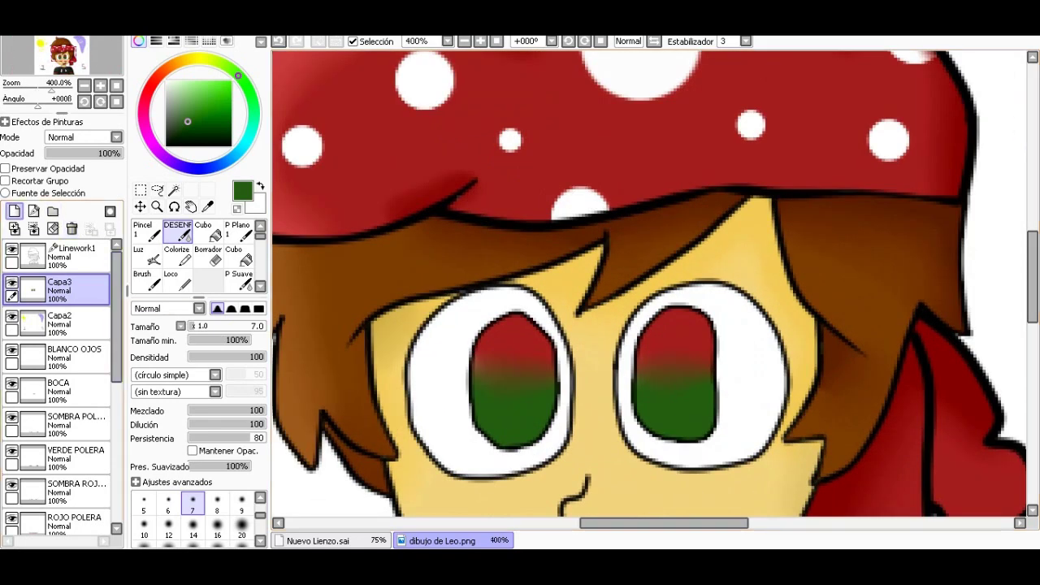
left_click(14, 210)
key("n")
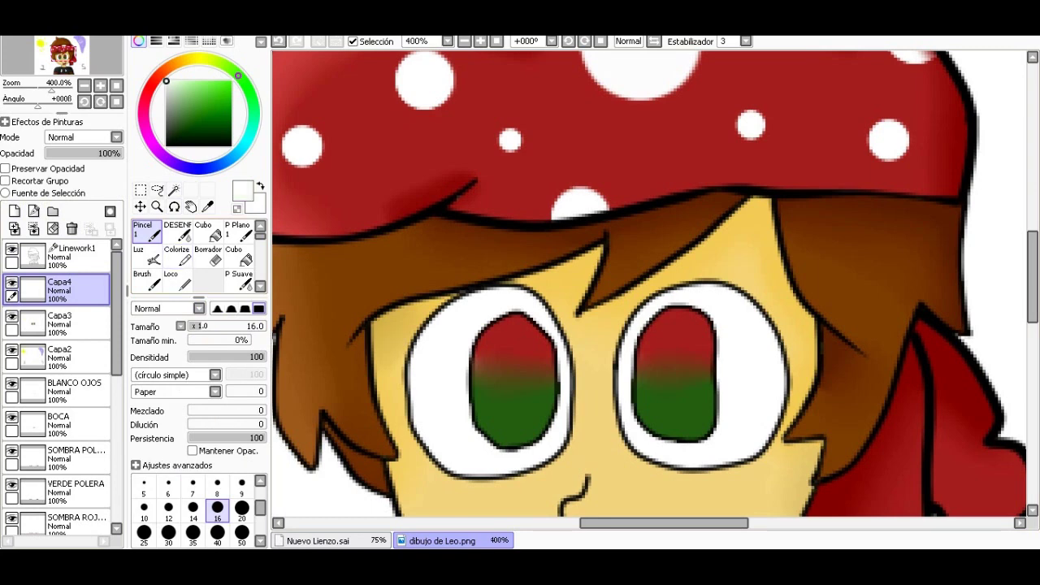
scroll(667, 357, "up", 2)
scroll(467, 378, "down", 2)
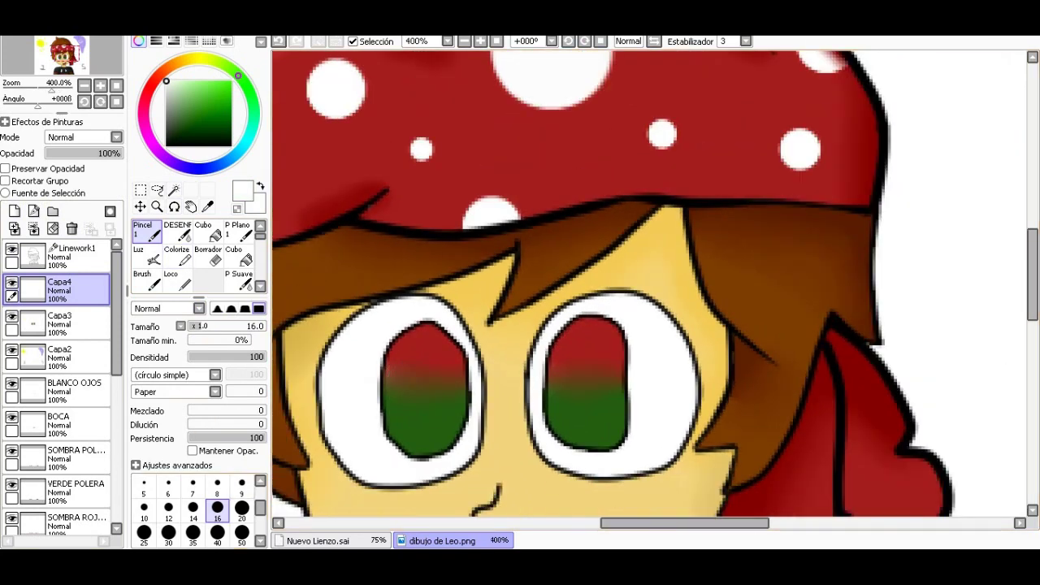
scroll(199, 508, "up", 1)
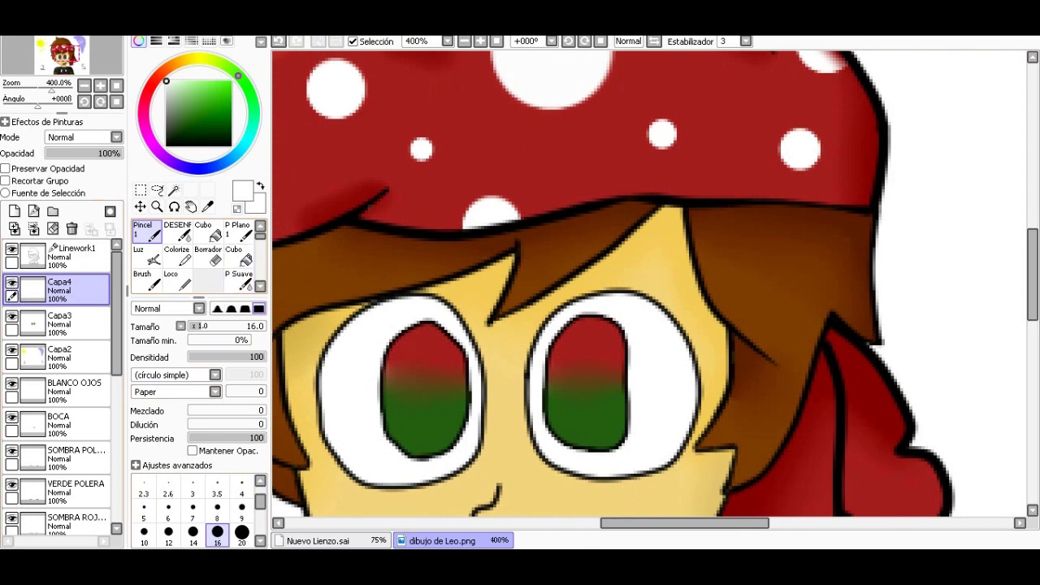
left_click(144, 510)
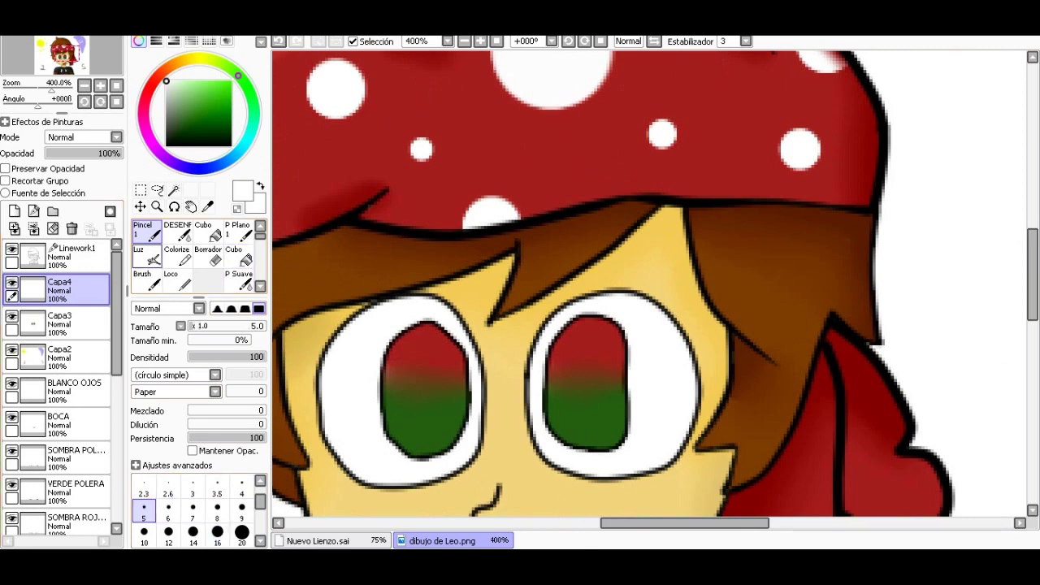
left_click(146, 280)
Step: Try a size-9 white dab on the left eye, then undo it
scroll(242, 512, "up", 3)
left_click(242, 532)
scroll(429, 343, "up", 1)
scroll(429, 343, "up", 3)
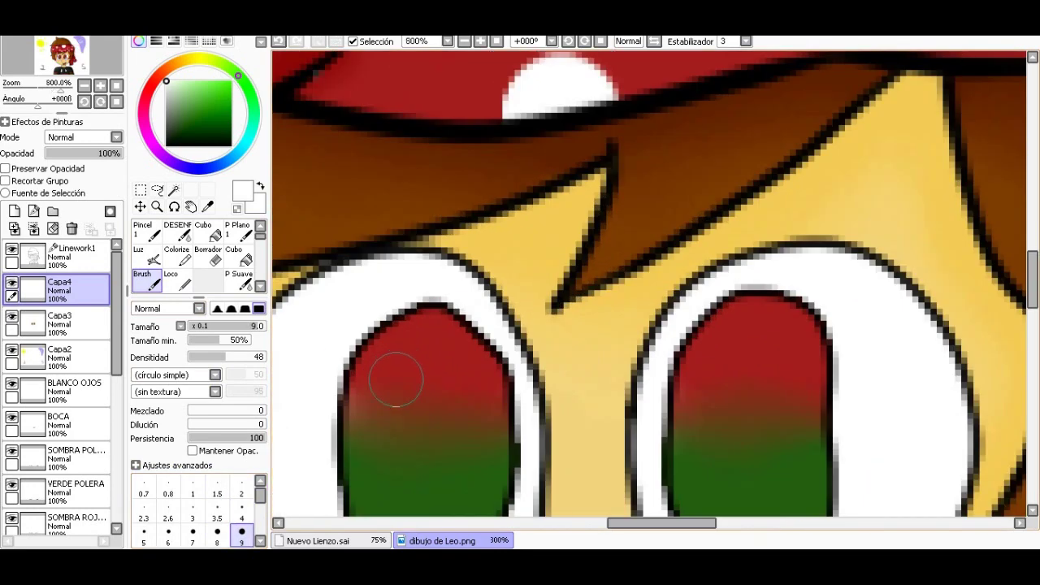
left_click(392, 390)
key("ctrl+z")
scroll(358, 387, "down", 2)
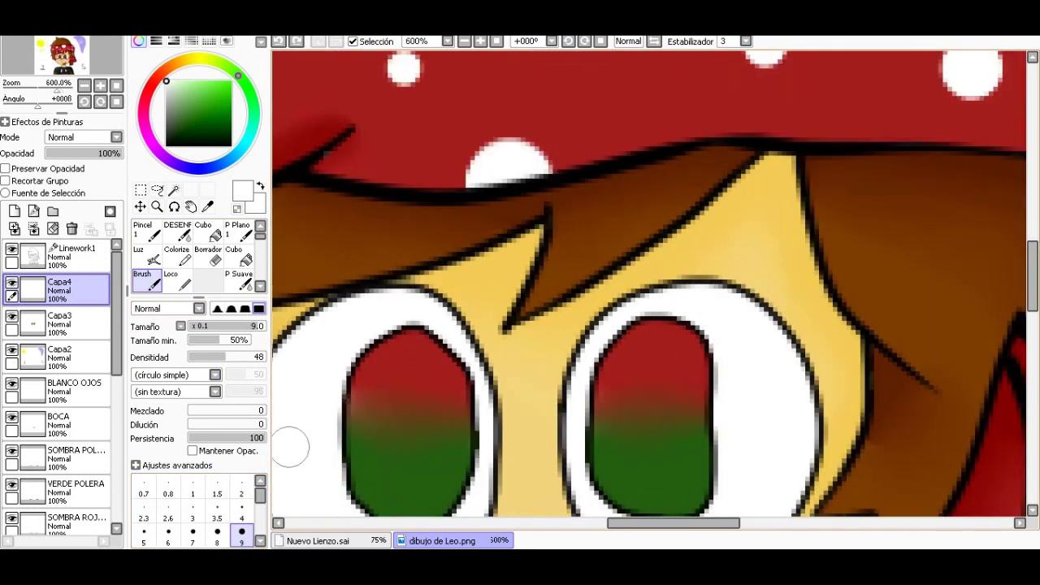
Step: Settle on the soft brush at size 6 after briefly trying the flat chalk brush
left_click(168, 536)
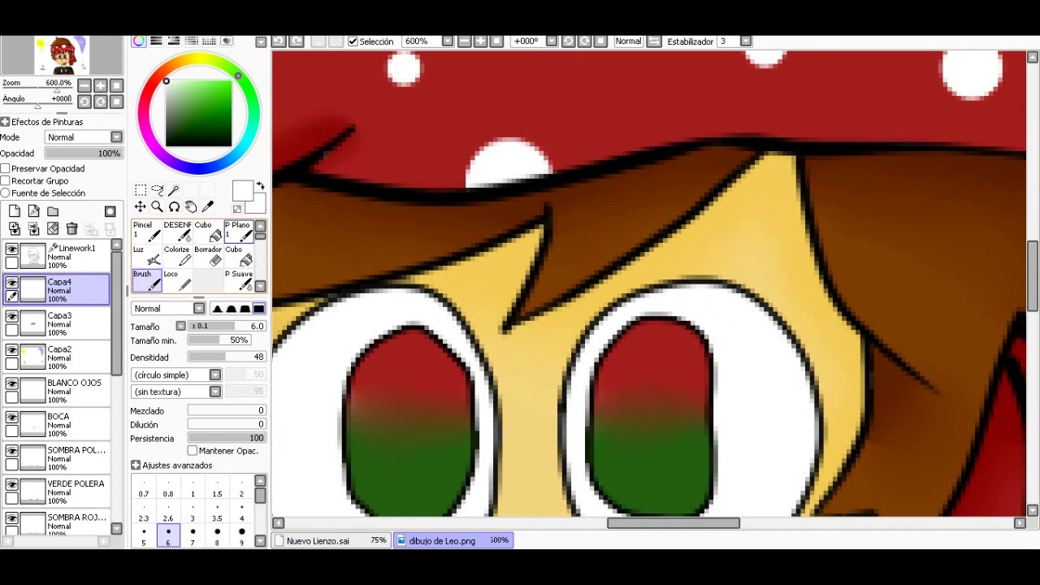
left_click(238, 231)
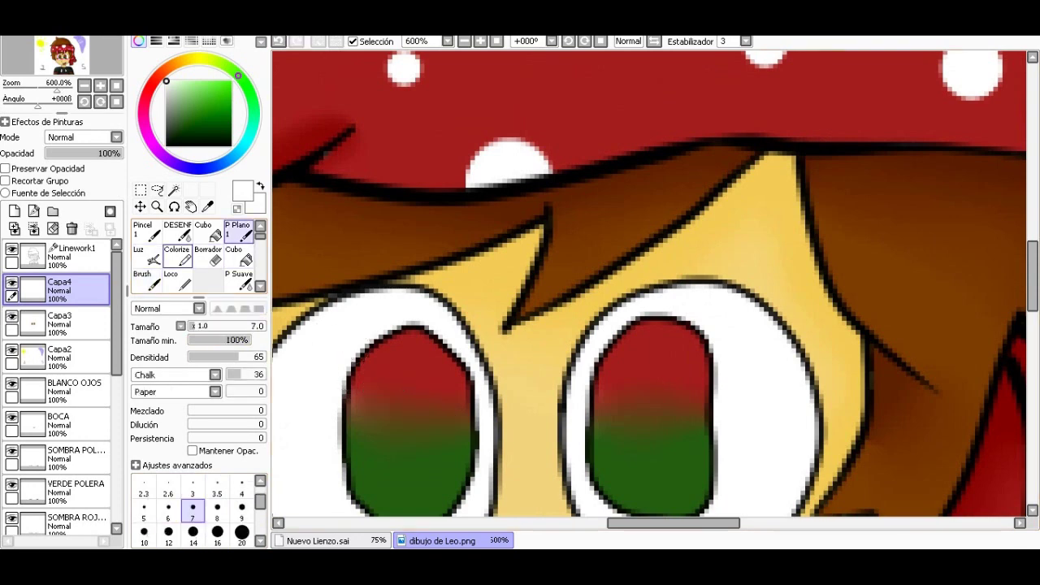
left_click(143, 280)
scroll(672, 377, "down", 1)
scroll(310, 376, "down", 1)
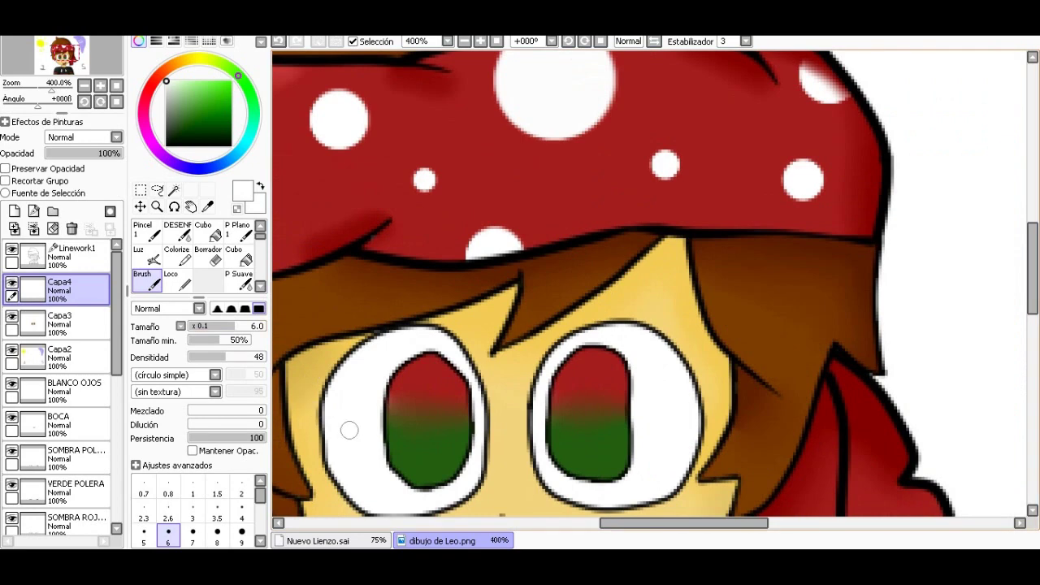
scroll(350, 430, "up", 1)
scroll(434, 423, "up", 1)
scroll(411, 441, "up", 1)
scroll(483, 338, "up", 1)
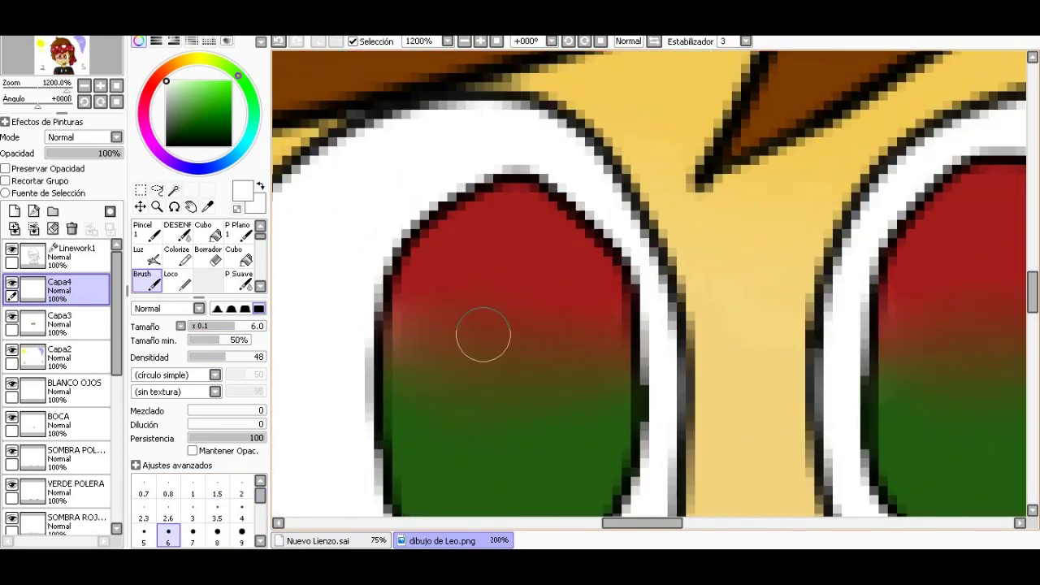
Step: Paint a larger, brighter round white highlight in the left eye's red part
left_click_drag(456, 328, 463, 330)
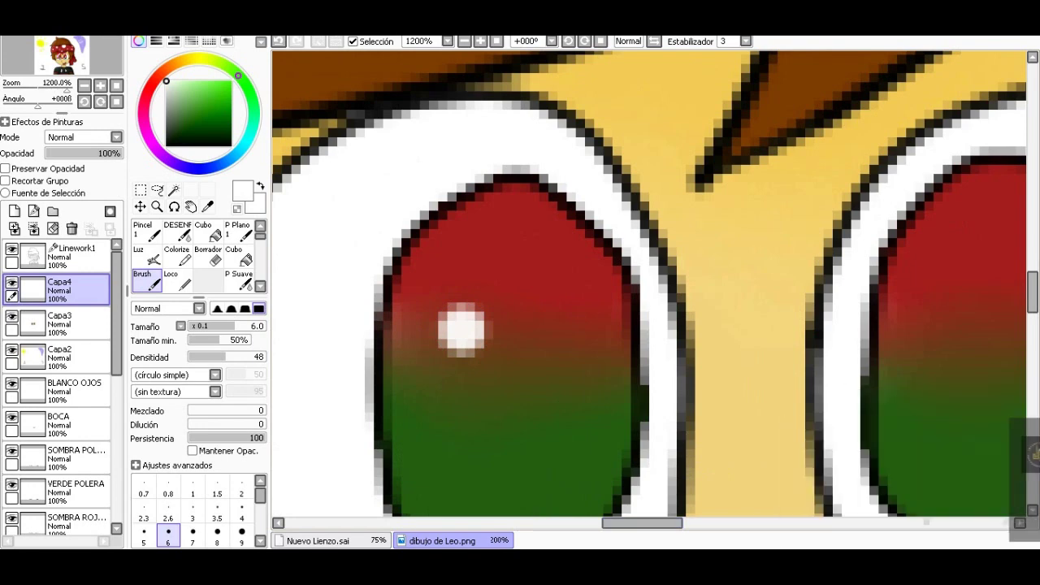
left_click_drag(650, 325, 264, 325)
left_click_drag(406, 325, 658, 325)
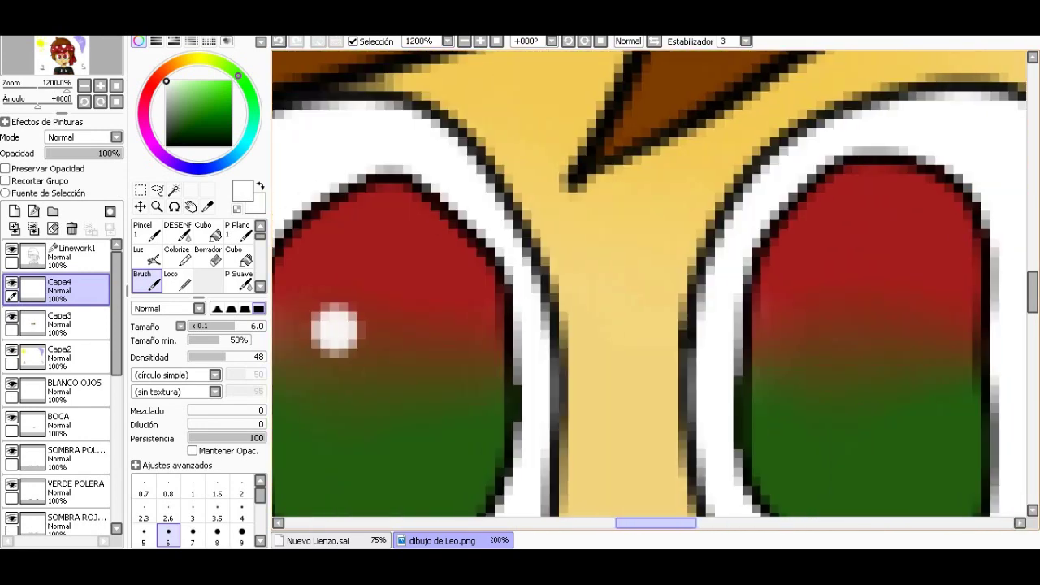
left_click_drag(413, 464, 576, 464)
left_click_drag(520, 331, 546, 329)
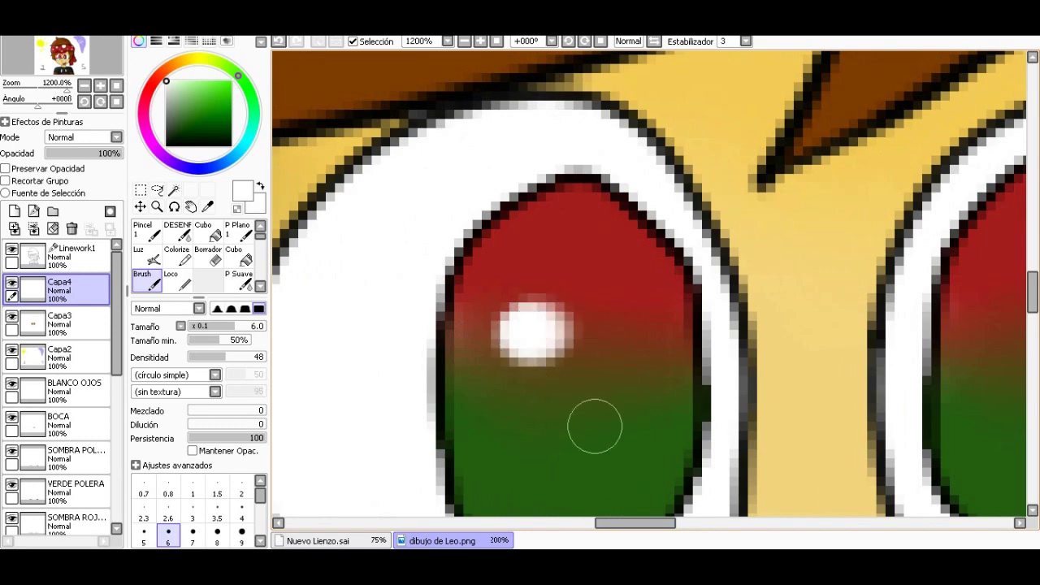
scroll(593, 430, "down", 2)
scroll(727, 290, "down", 3)
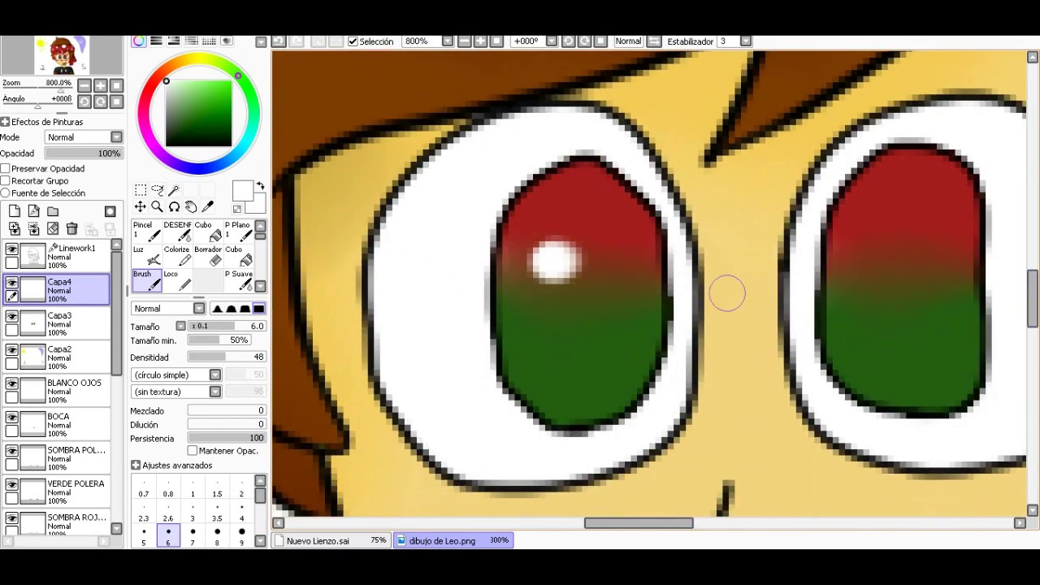
scroll(632, 328, "up", 1)
mouse_move(527, 270)
left_mouse_down()
mouse_move(557, 285)
mouse_move(550, 228)
mouse_move(577, 255)
mouse_move(562, 281)
mouse_move(538, 262)
mouse_move(542, 241)
left_mouse_up()
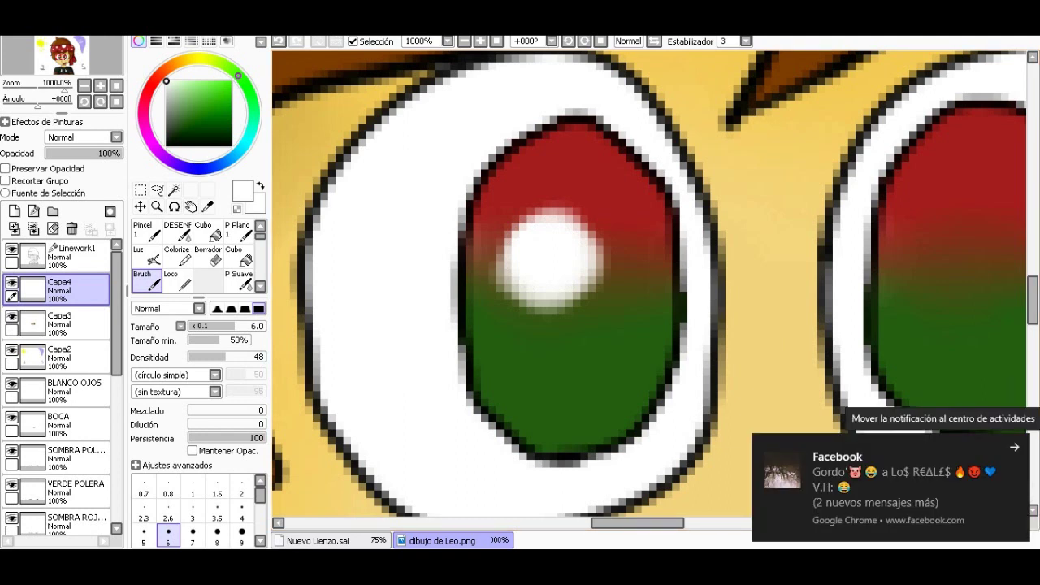
left_click(1014, 447)
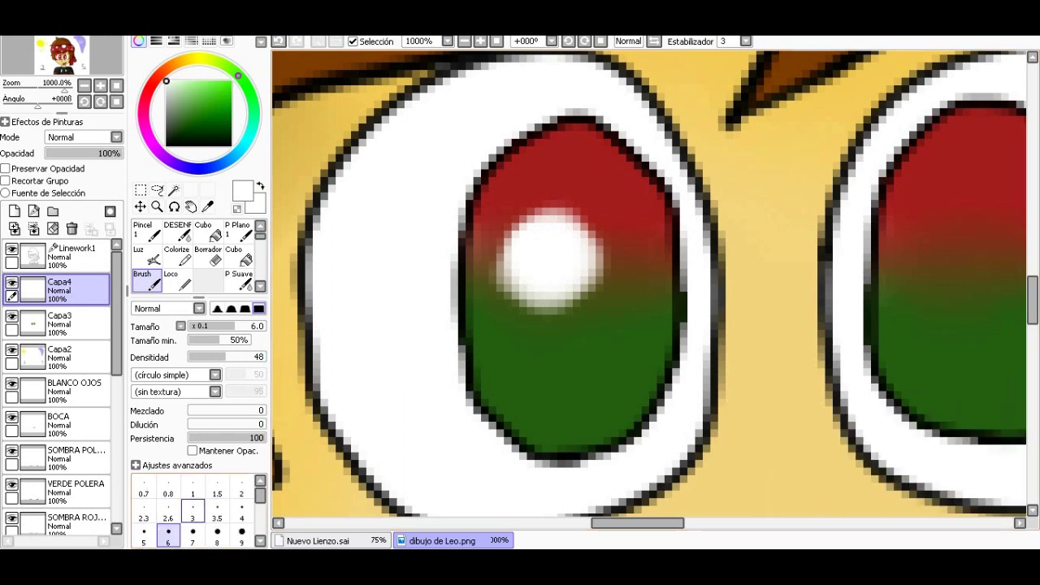
Step: At brush size 3, add three small pale sparkle strokes in the left eye's green part
left_click(192, 511)
scroll(641, 330, "up", 1)
scroll(594, 365, "down", 2)
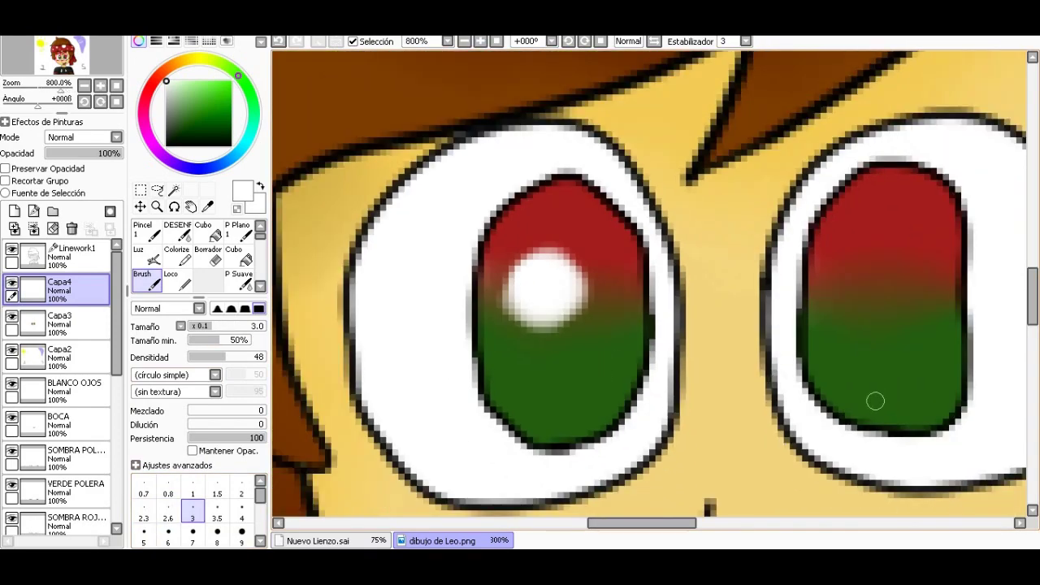
scroll(462, 353, "up", 2)
scroll(638, 506, "down", 2)
scroll(638, 506, "up", 1)
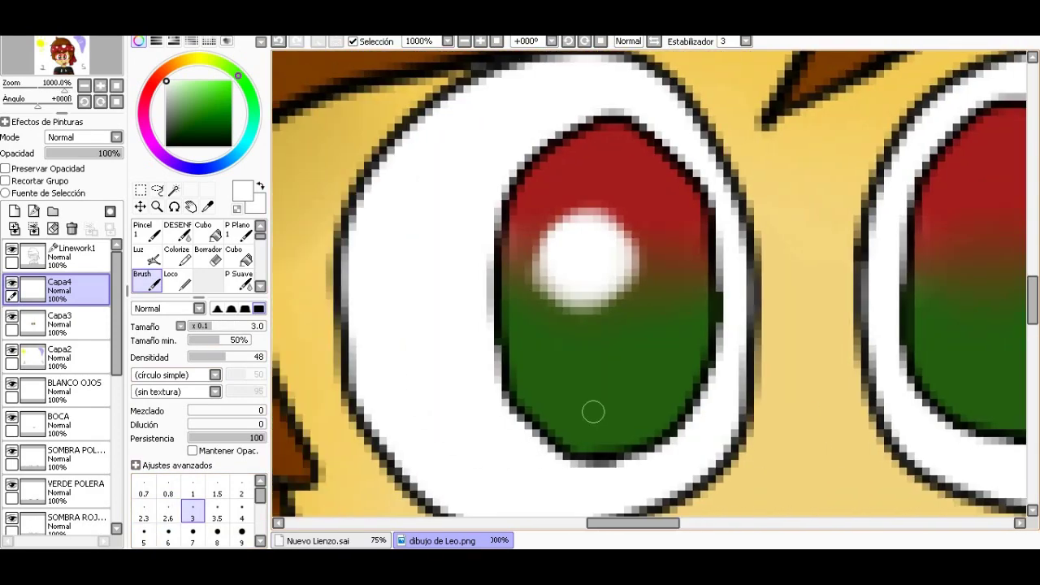
scroll(607, 386, "up", 1)
mouse_move(597, 373)
left_mouse_down()
mouse_move(626, 412)
mouse_move(585, 360)
mouse_move(617, 416)
left_mouse_up()
mouse_move(643, 339)
left_mouse_down()
mouse_move(685, 360)
mouse_move(644, 341)
left_mouse_up()
mouse_move(690, 302)
left_mouse_down()
mouse_move(707, 297)
mouse_move(685, 298)
left_mouse_up()
scroll(699, 358, "down", 5)
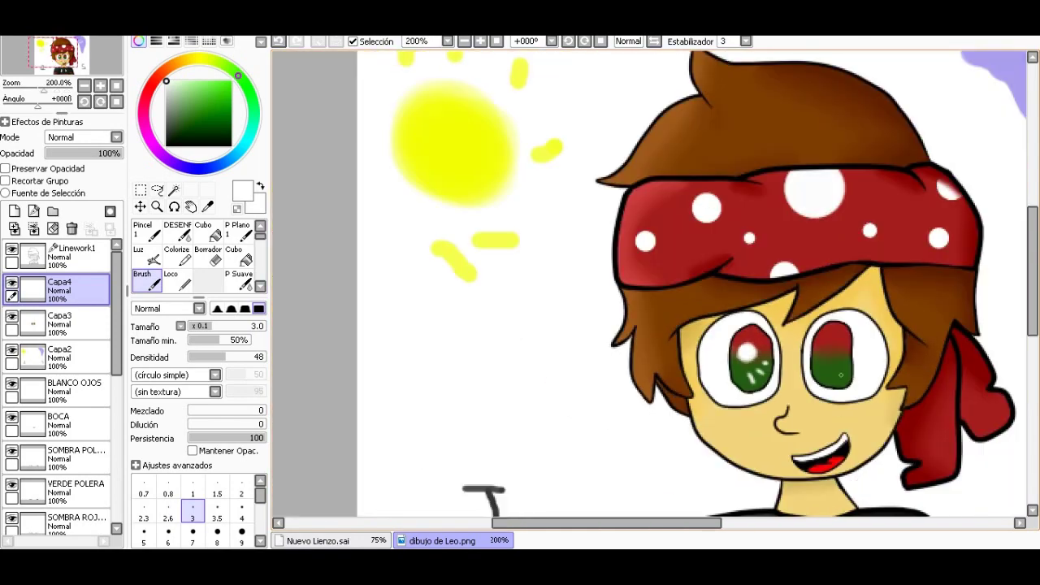
Step: Redo the right eye's round white highlight, undoing an oversized first attempt
scroll(699, 358, "down", 2)
scroll(812, 366, "up", 2)
scroll(936, 385, "up", 3)
scroll(936, 385, "down", 4)
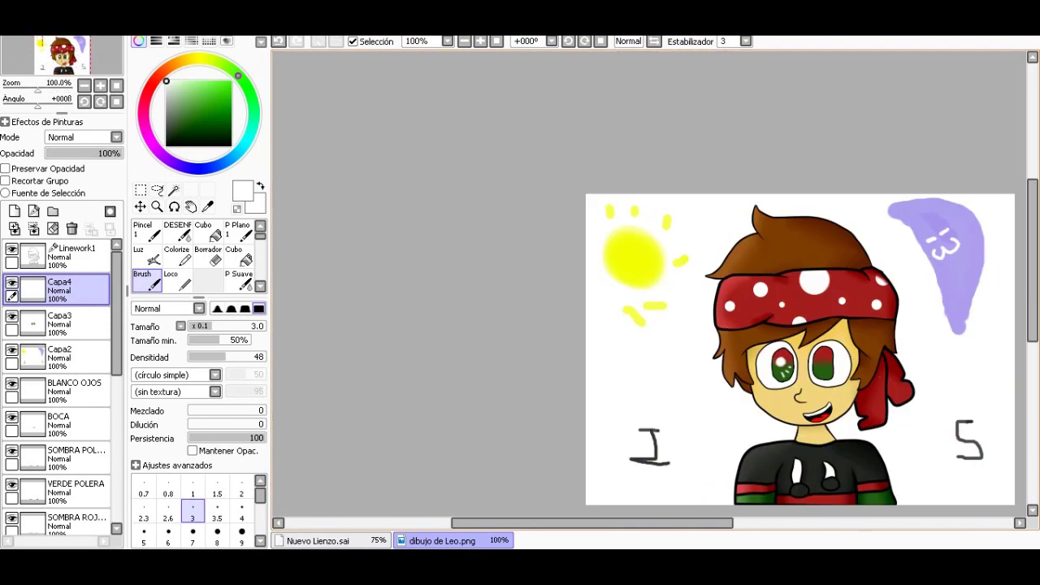
scroll(831, 353, "up", 3)
scroll(826, 356, "up", 1)
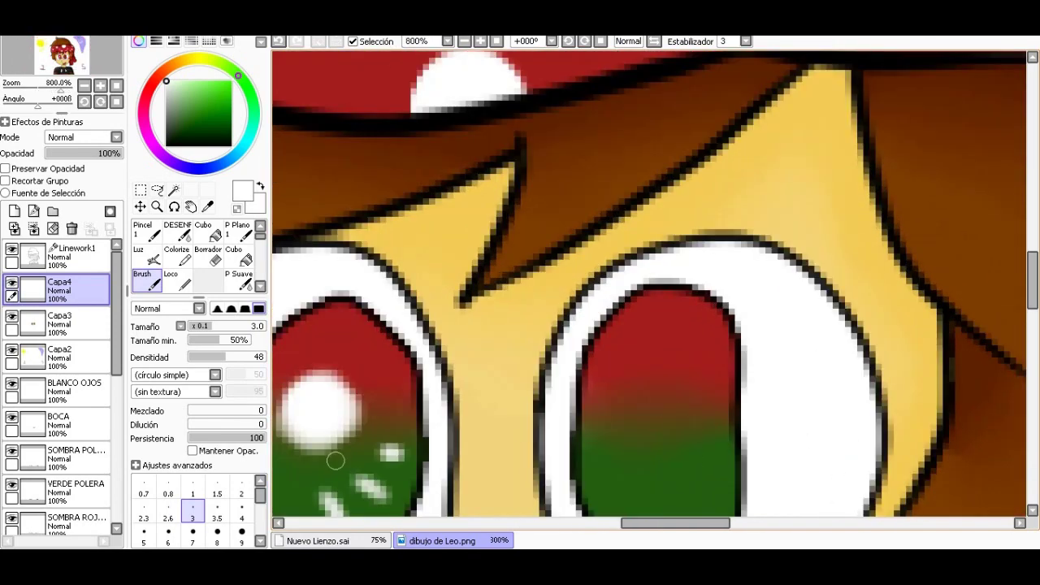
left_click(242, 512)
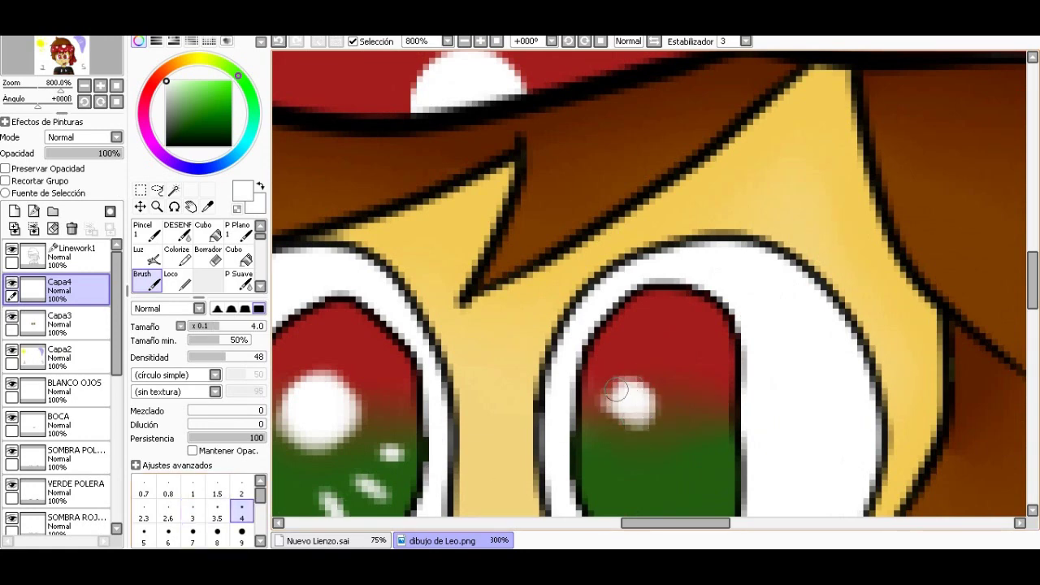
left_click_drag(624, 408, 606, 389)
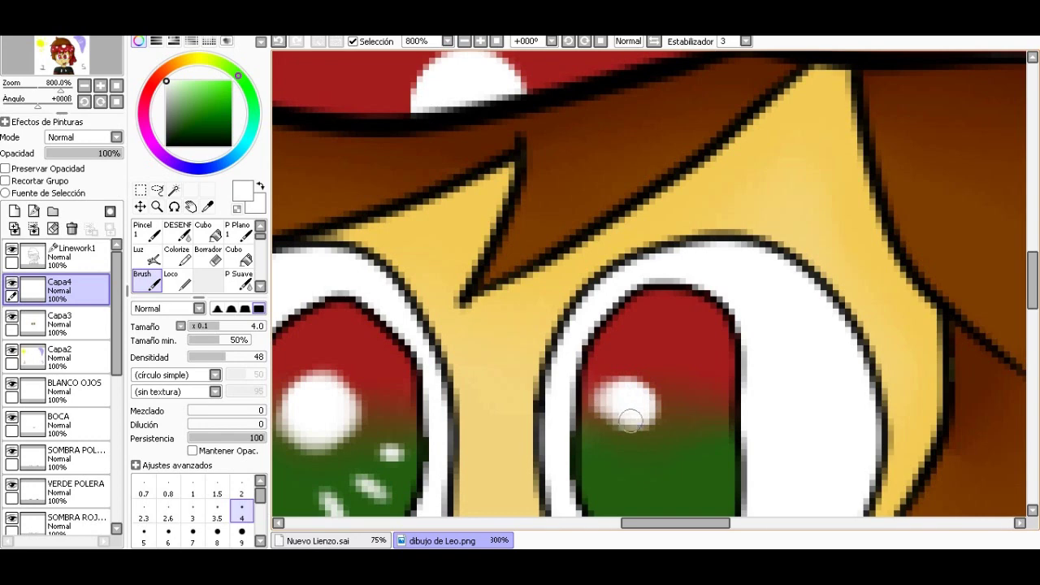
key("ctrl+z")
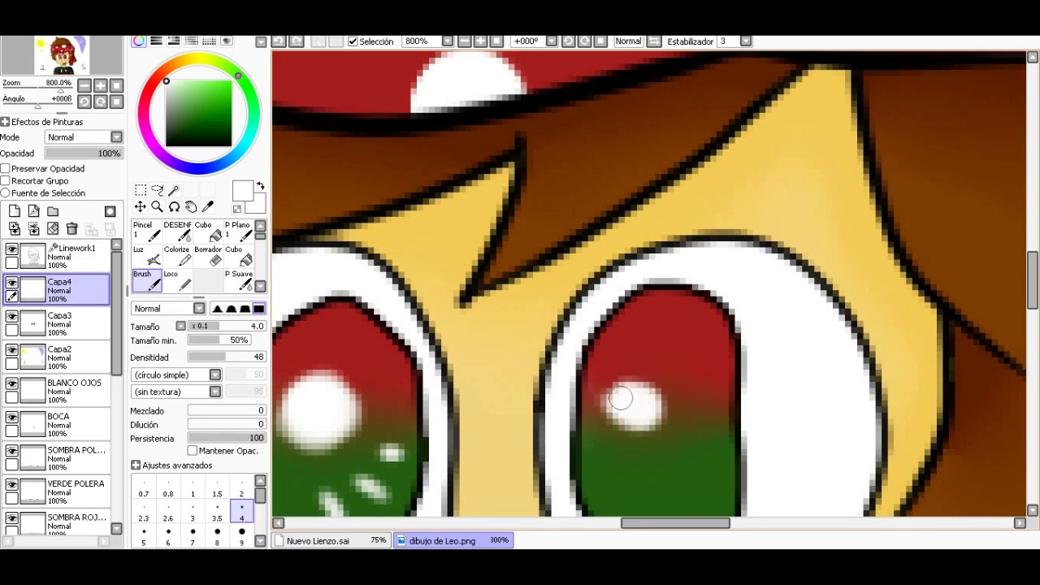
left_click(642, 404)
scroll(642, 404, "down", 2)
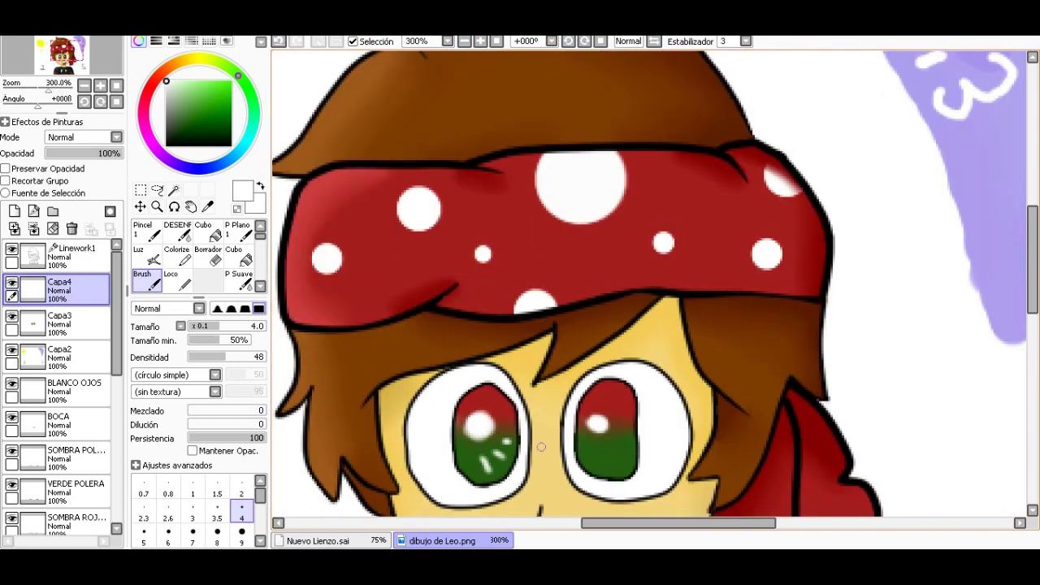
scroll(503, 479, "up", 1)
left_click(193, 512)
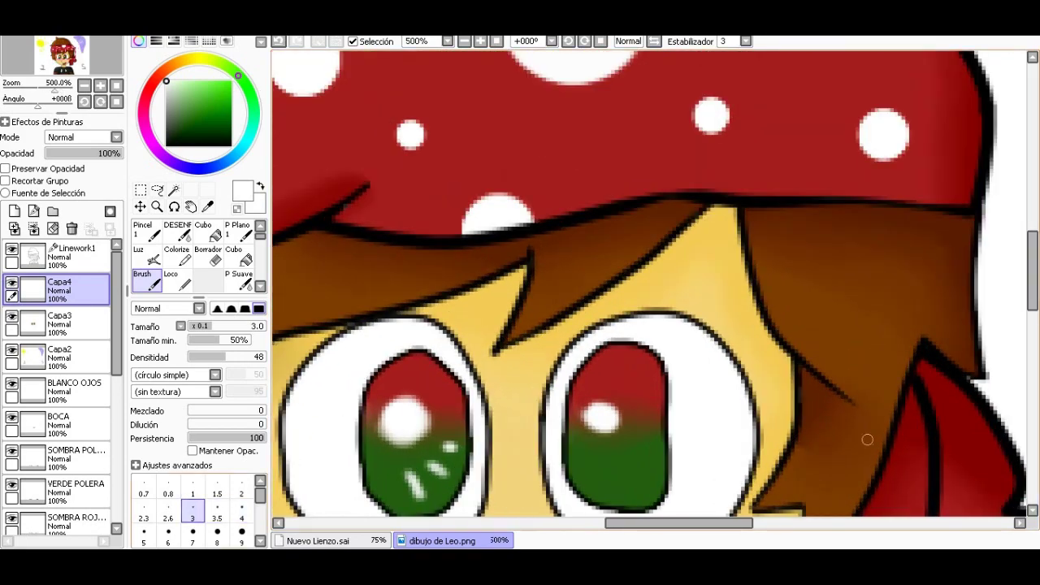
scroll(707, 360, "down", 1)
scroll(708, 360, "up", 2)
scroll(515, 293, "down", 2)
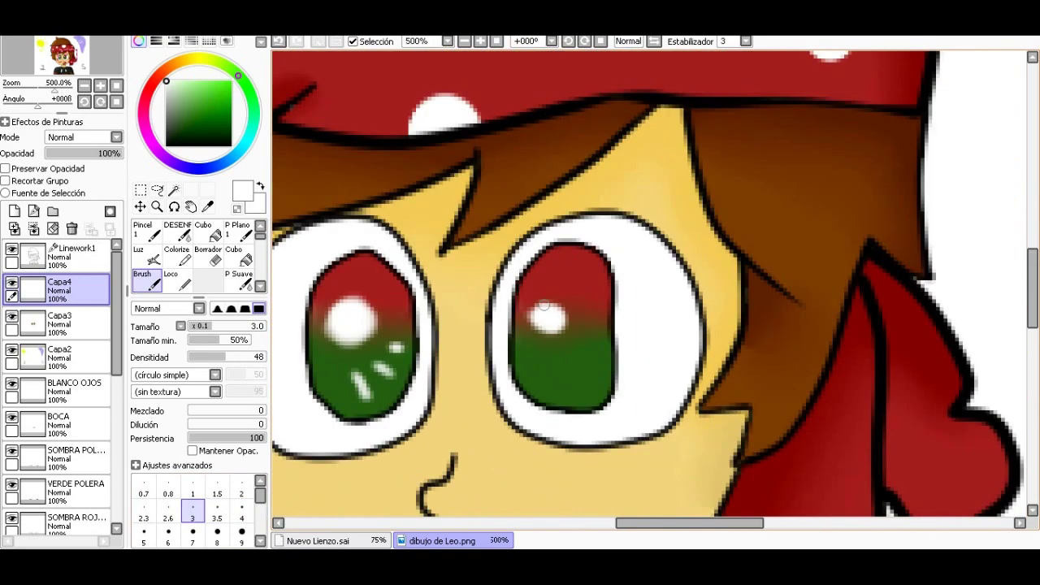
scroll(515, 293, "up", 2)
left_click_drag(602, 355, 569, 325)
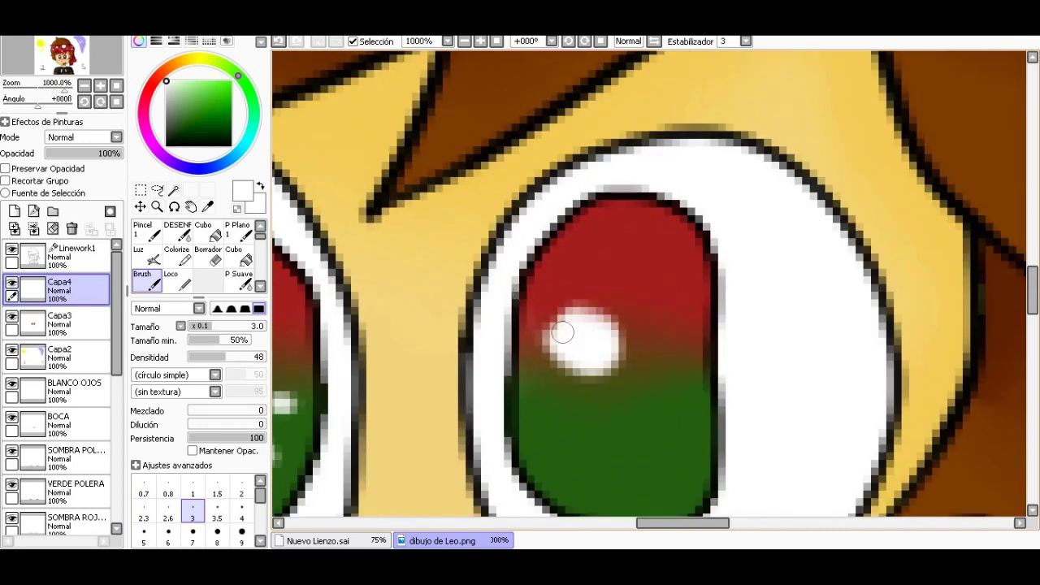
Step: Add three white sparkle streaks in the green iris and zoom out to check the drawing
left_click_drag(524, 364, 552, 418)
left_click_drag(559, 348, 605, 383)
left_click_drag(585, 329, 631, 329)
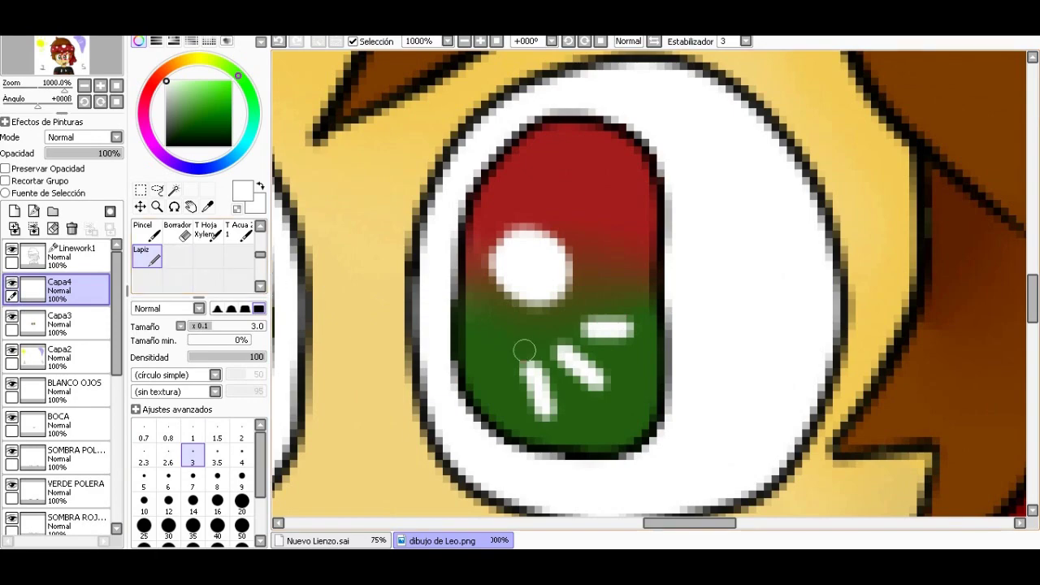
key("Home")
key("minus")
key("plus")
key("minus")
key("minus")
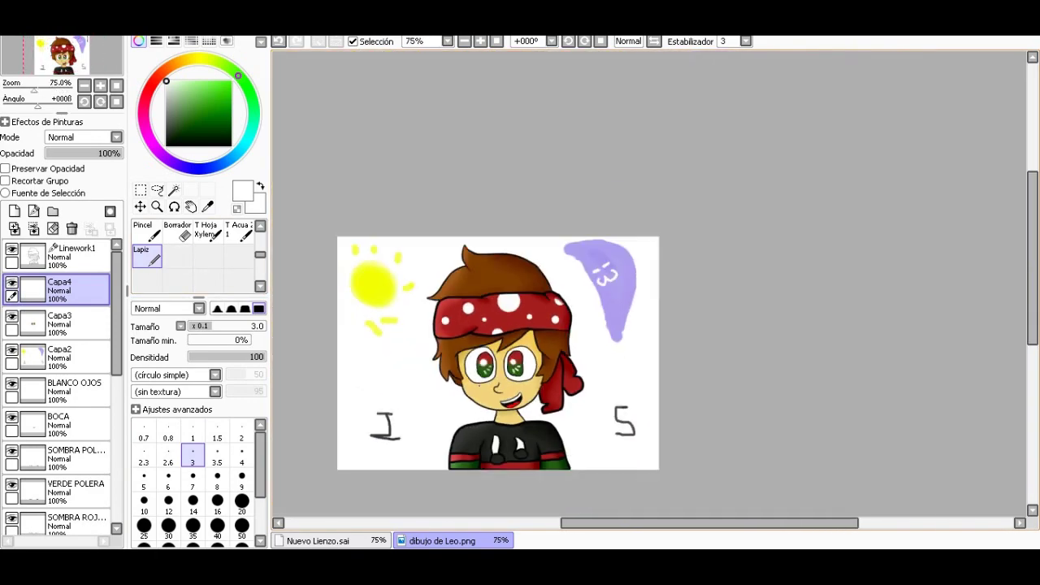
key("plus")
key("plus")
key("plus")
key("plus")
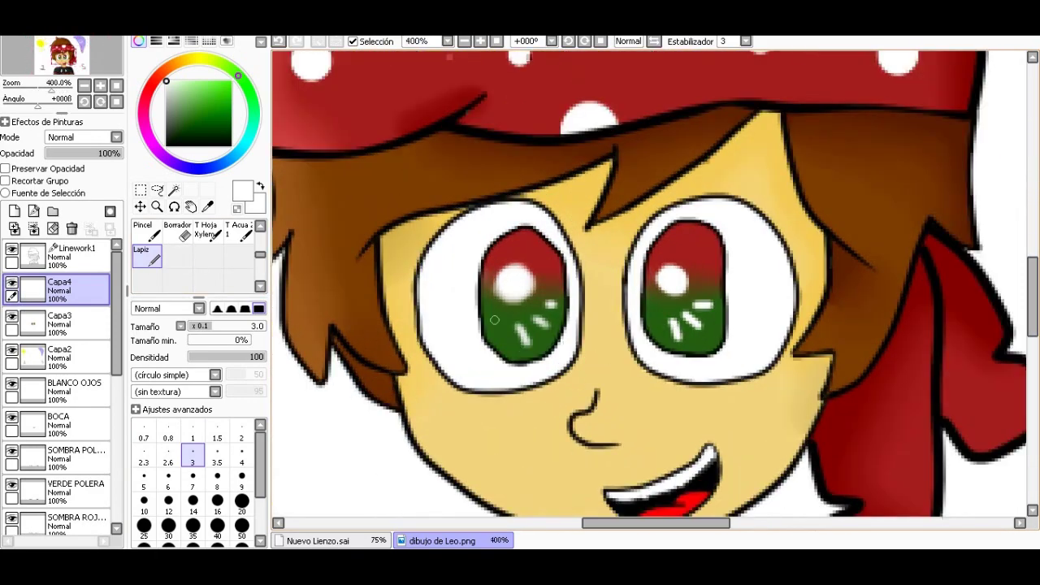
key("plus")
scroll(480, 300, "up", 2)
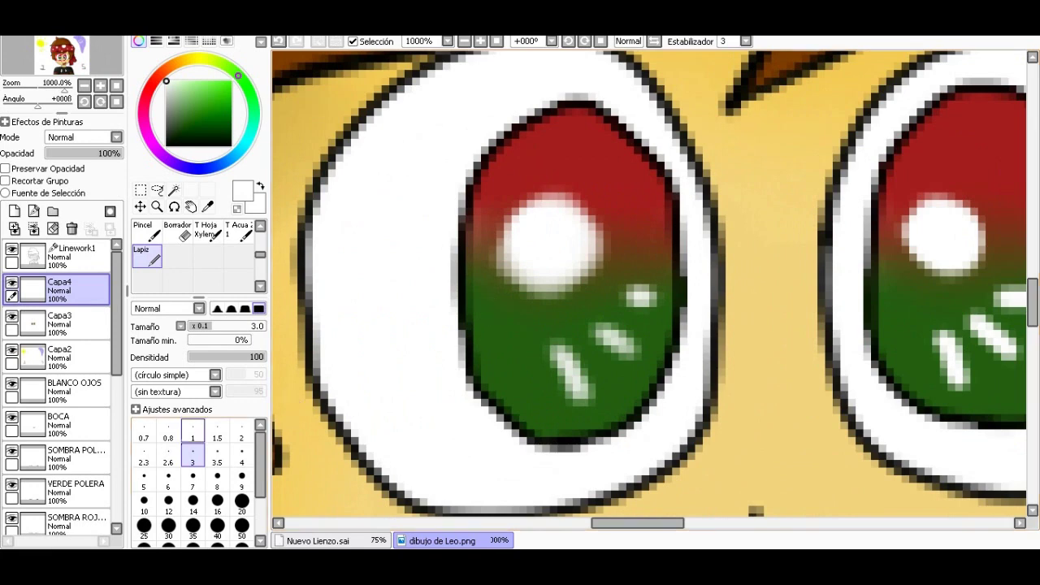
Step: At brush size 2.6, dot four tiny white sparkles across both irises
left_click(193, 435)
left_click(169, 456)
left_click(492, 322)
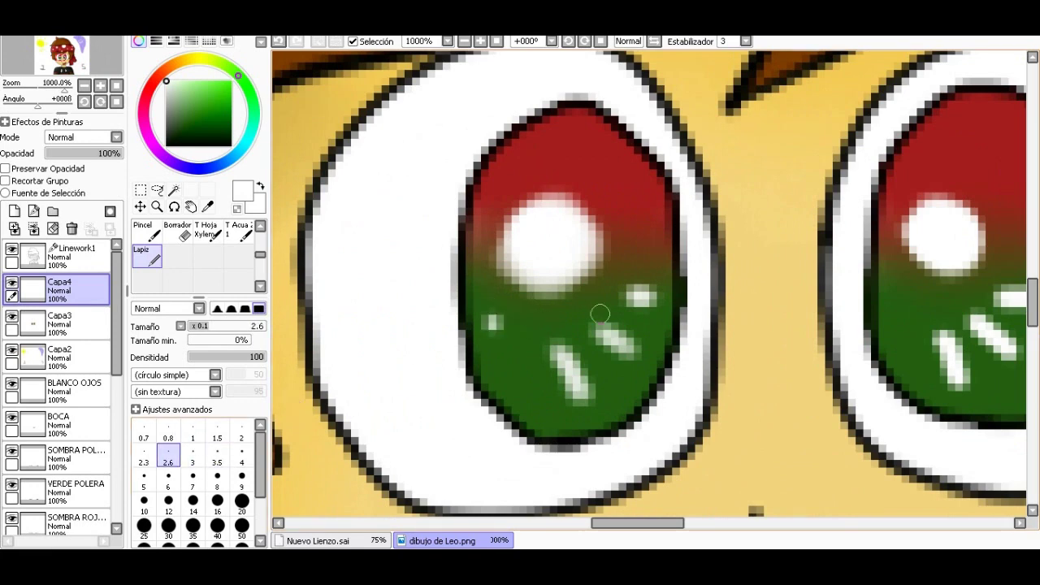
left_click(891, 292)
left_click(607, 165)
left_click(1014, 152)
scroll(655, 290, "down", 4)
scroll(655, 290, "down", 2)
scroll(654, 289, "down", 1)
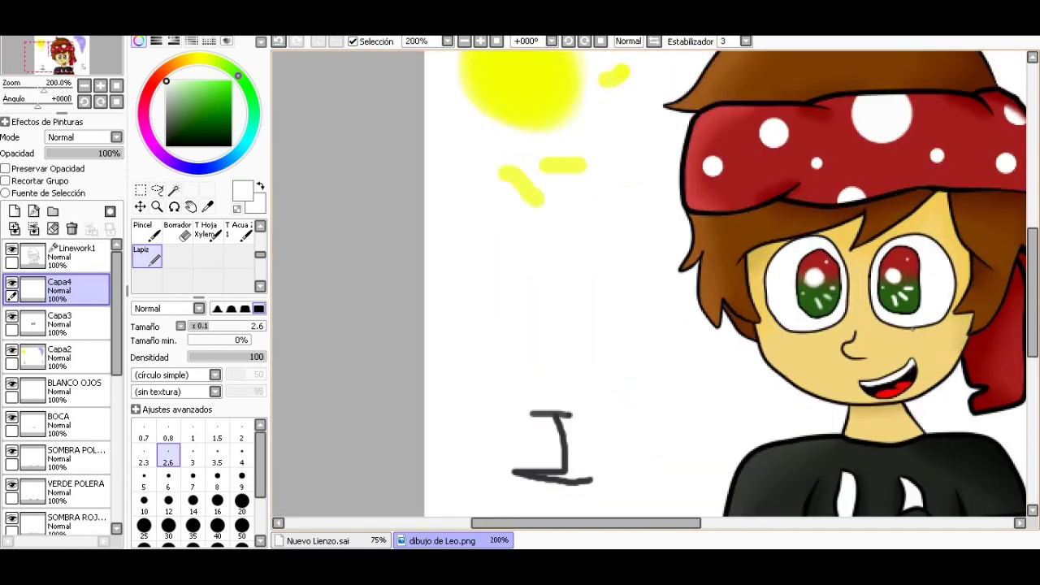
Step: Hide the Capa2 background doodles layer so only the boy shows, then open the Archivo menu
left_click_drag(561, 523, 631, 522)
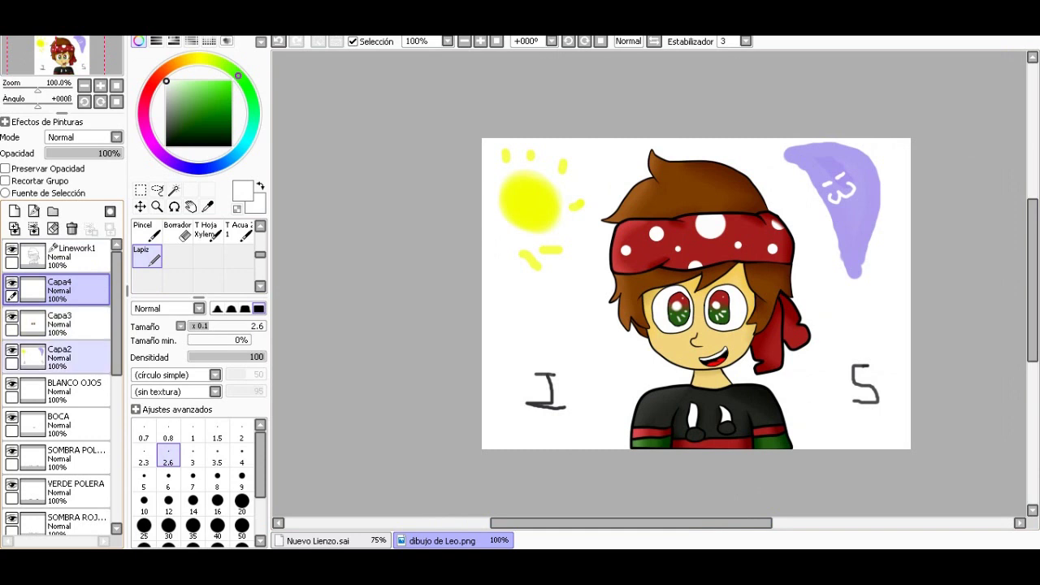
left_click(11, 349)
scroll(804, 325, "down", 1)
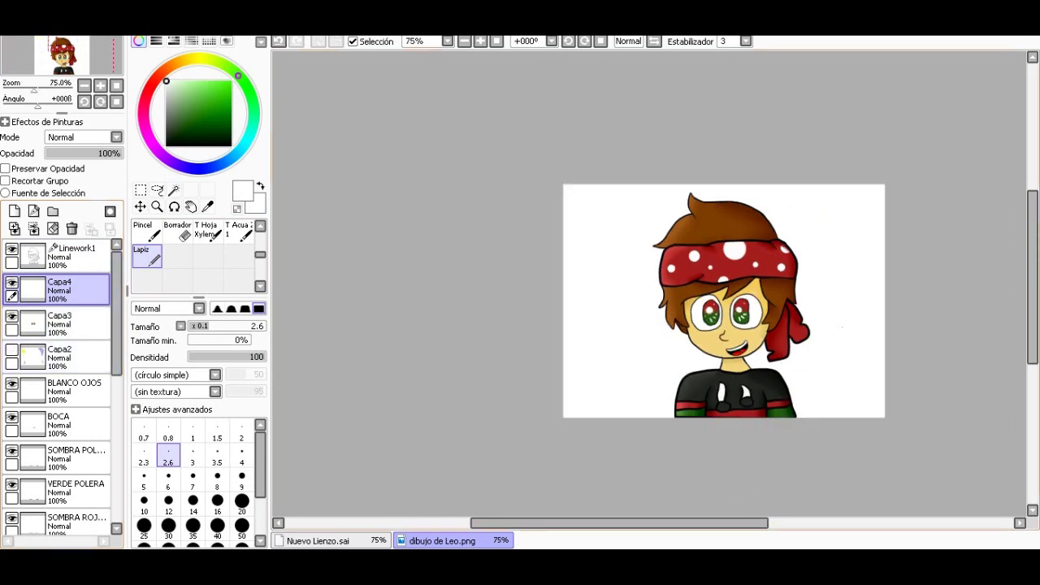
scroll(842, 326, "up", 1)
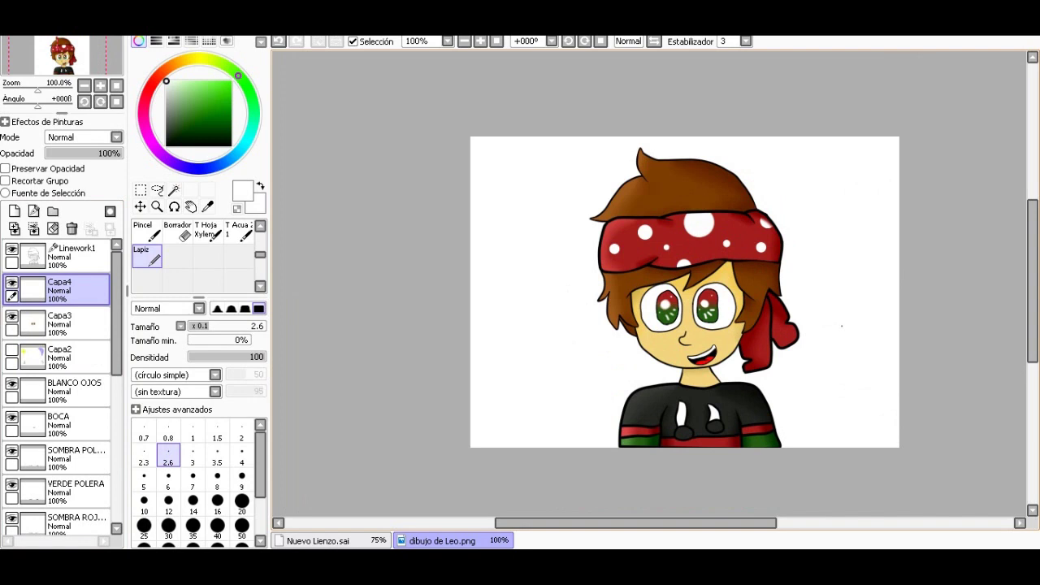
scroll(755, 398, "down", 2)
scroll(797, 363, "up", 1)
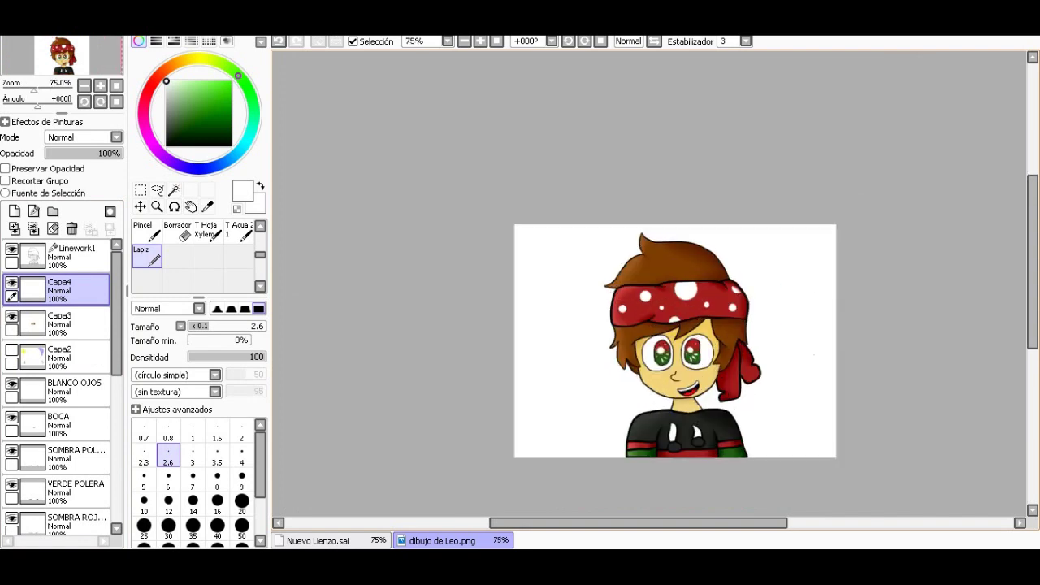
scroll(797, 363, "up", 1)
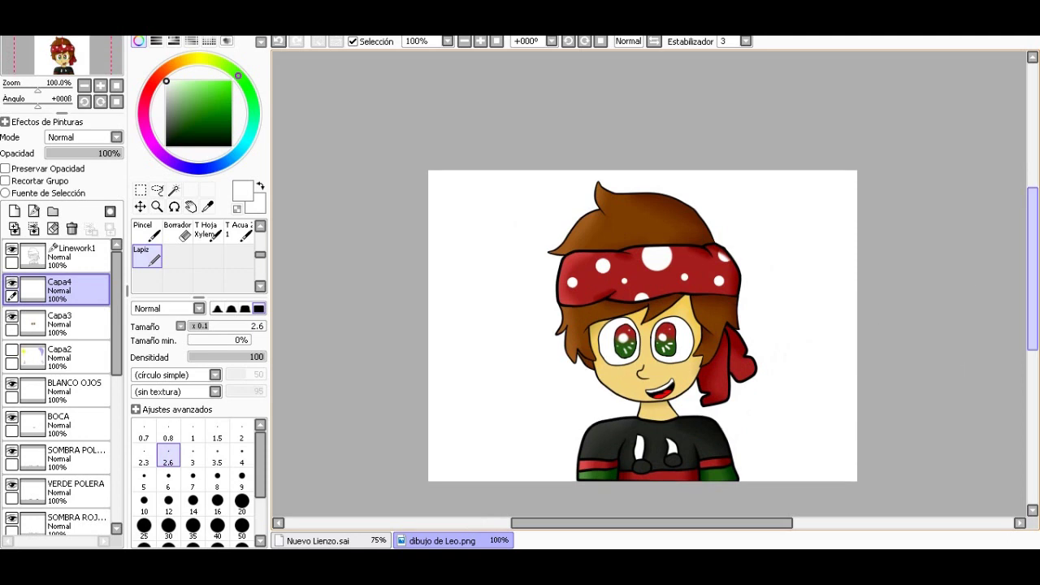
scroll(642, 325, "down", 1)
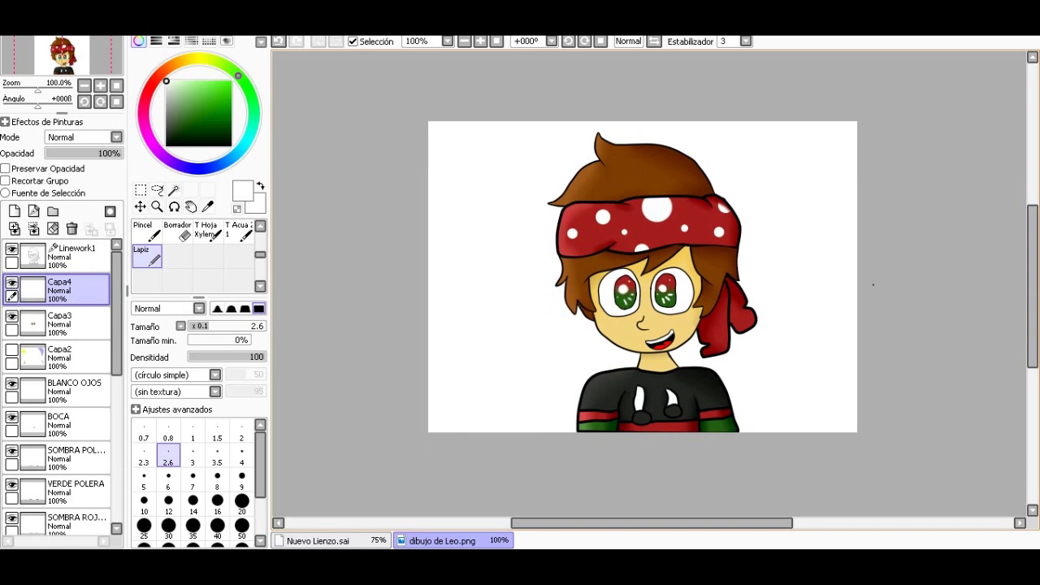
key("alt+f")
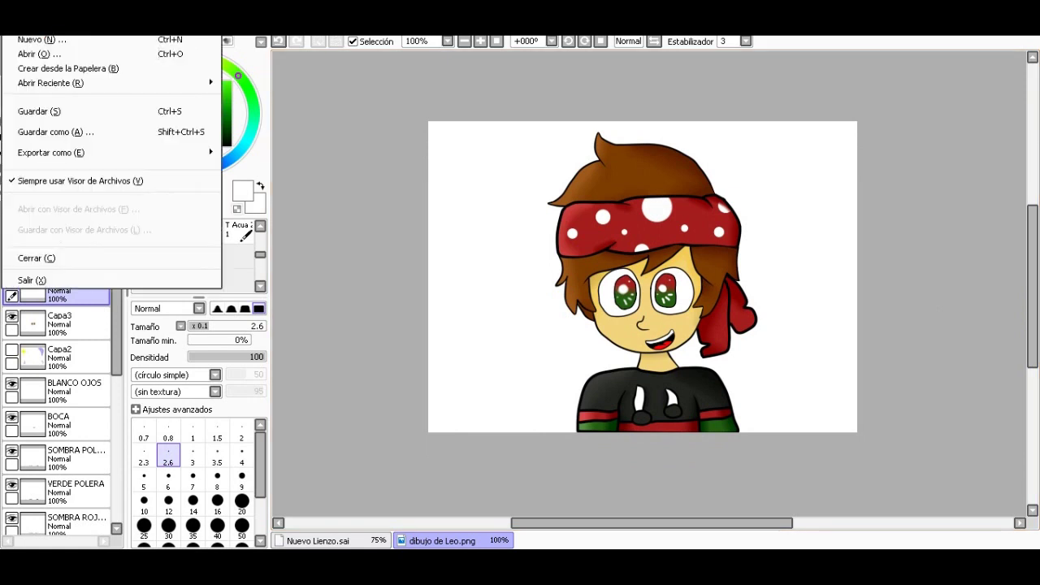